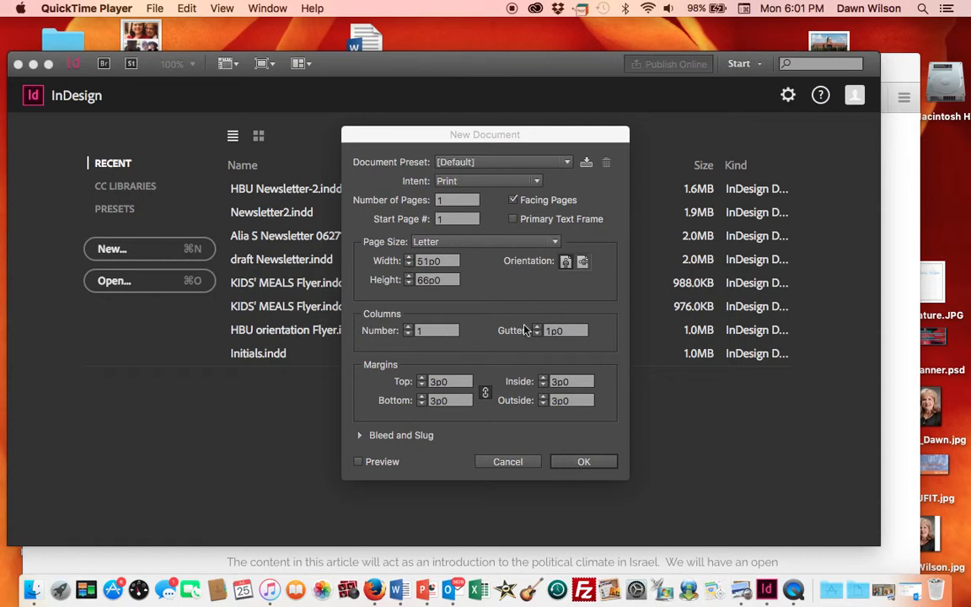
- Create a new Letter-size document with 3 pages
click(436, 201)
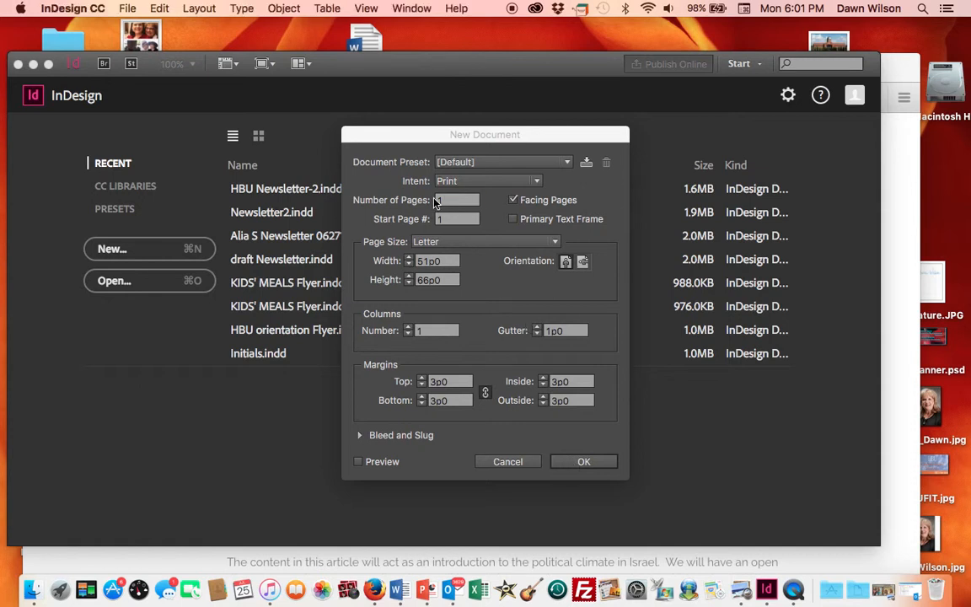
text(3)
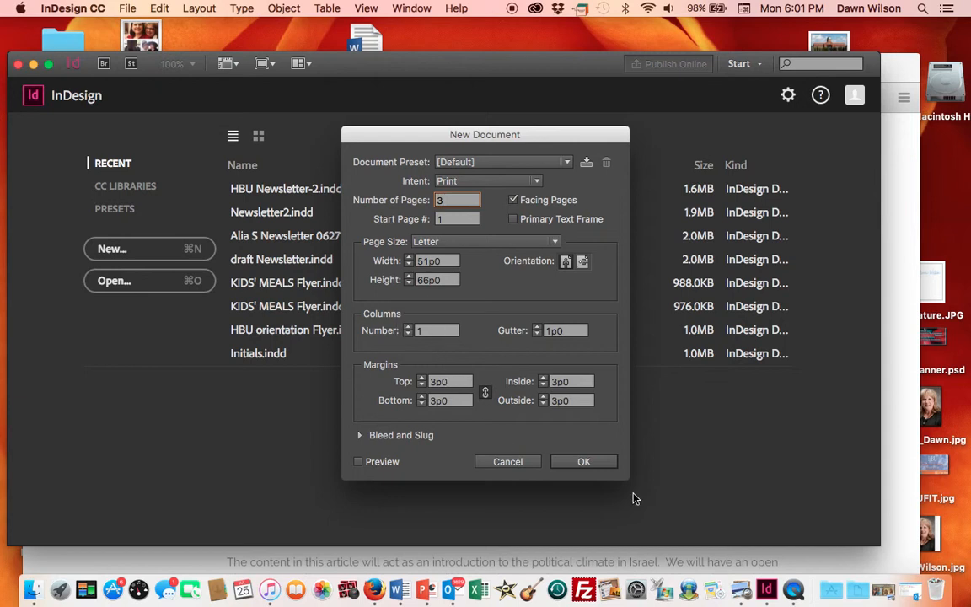
click(584, 462)
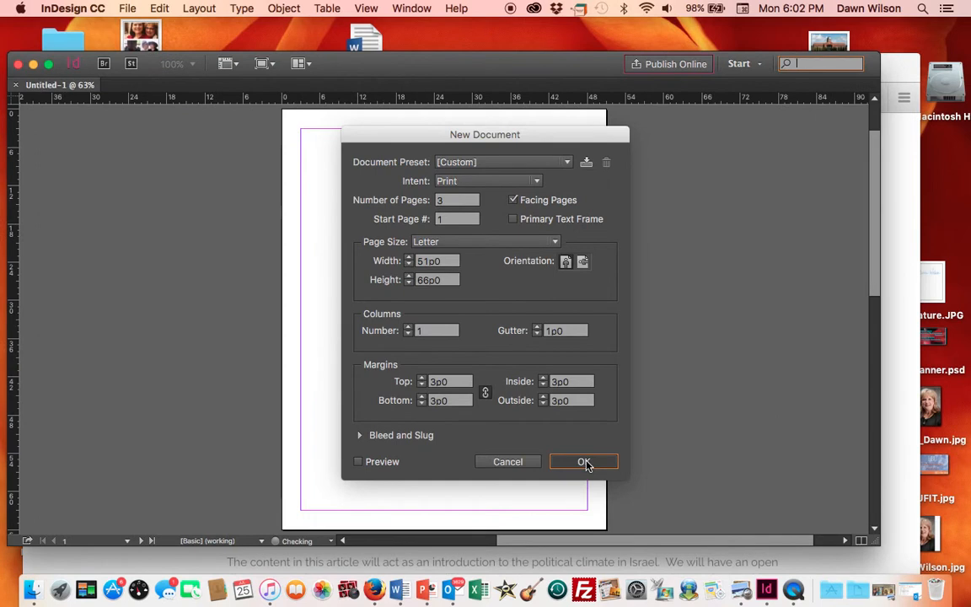
click(584, 462)
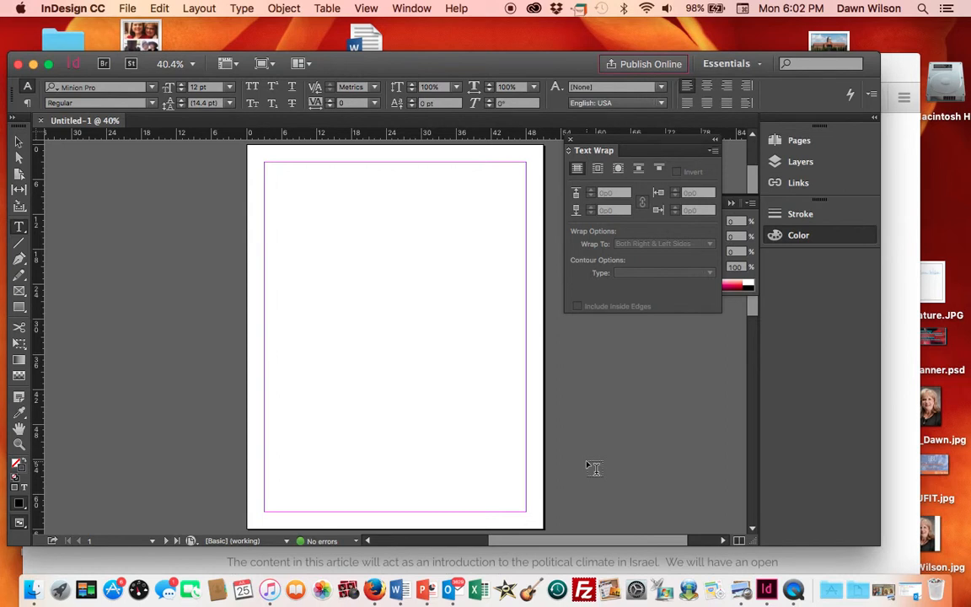
- Draw a rectangle frame across the top of the page margins, about 45p0 wide and 14p7 high, with a 3 pt stroke
click(18, 291)
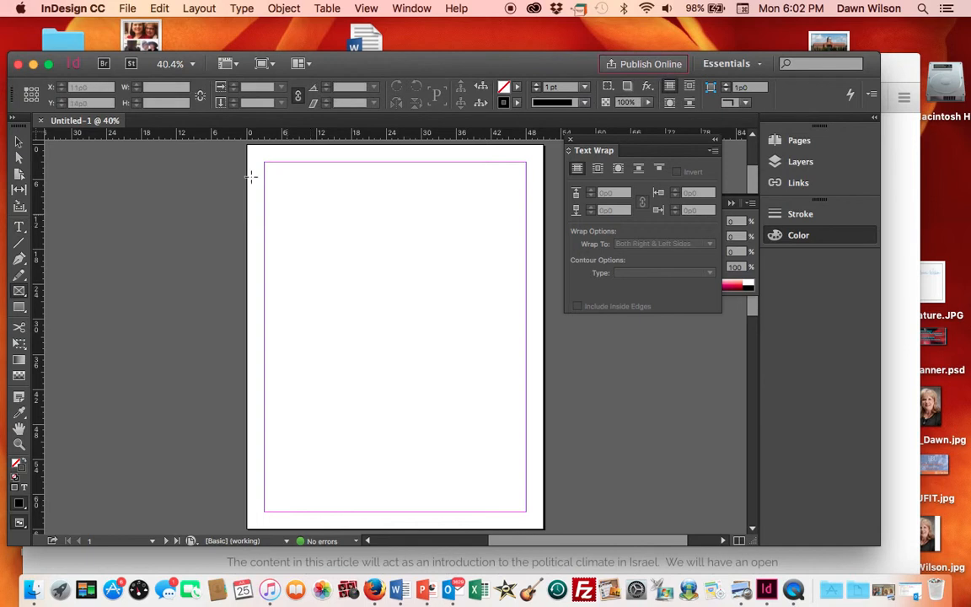
drag(264, 161, 525, 247)
click(584, 87)
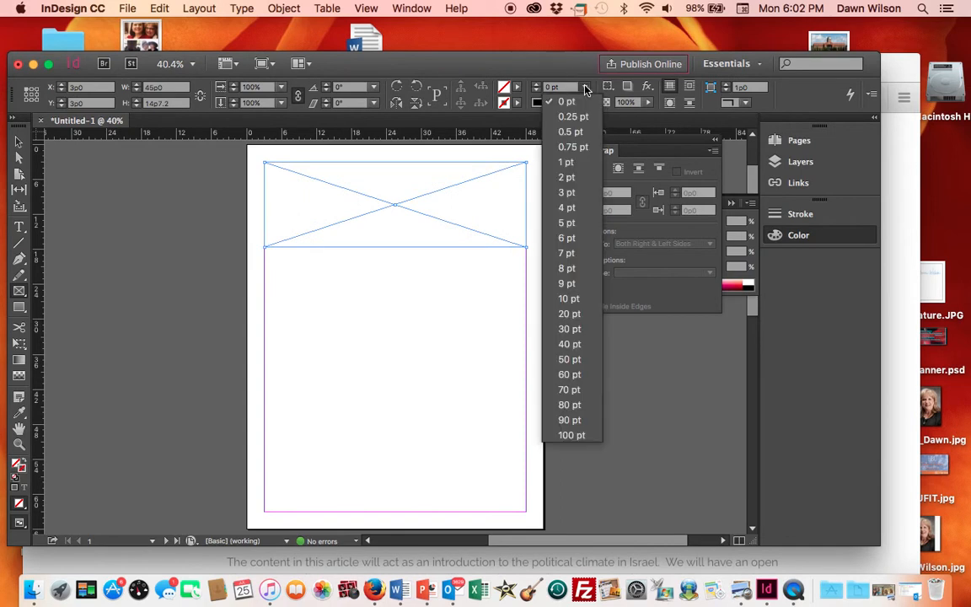
click(568, 193)
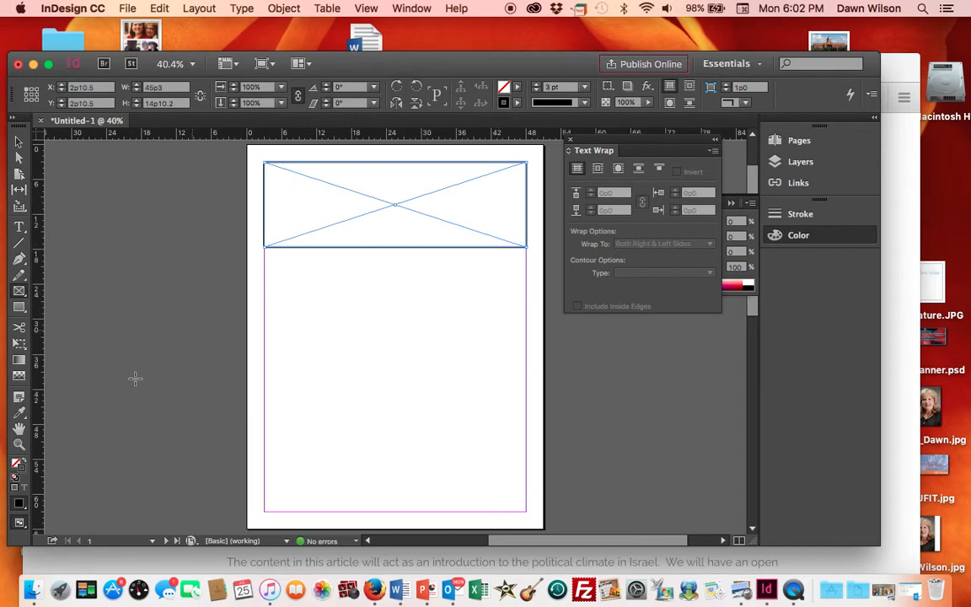
- Fill the banner frame with a dark blue picked from the color spectrum, removing its stroke, and deselect it
click(21, 504)
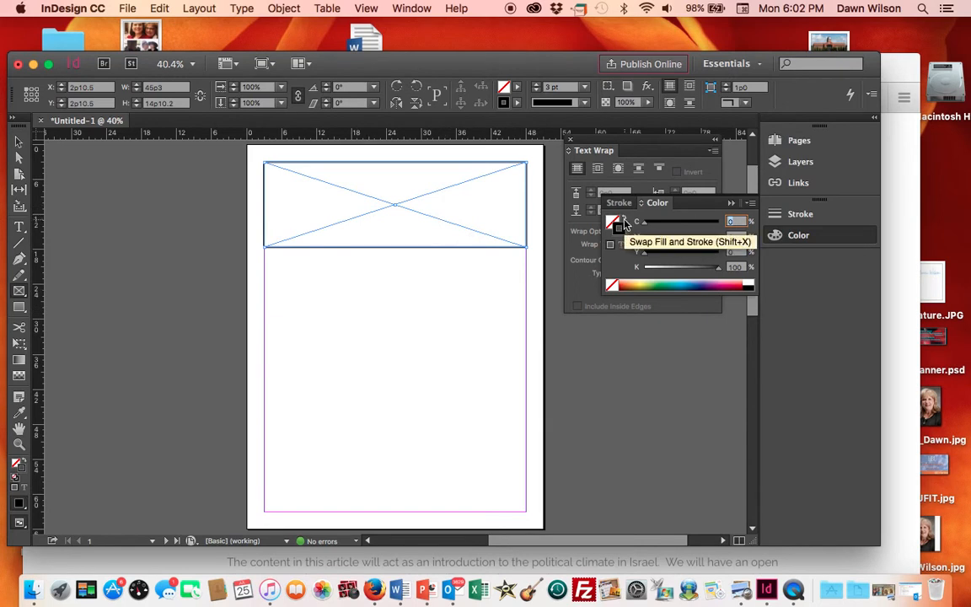
click(706, 283)
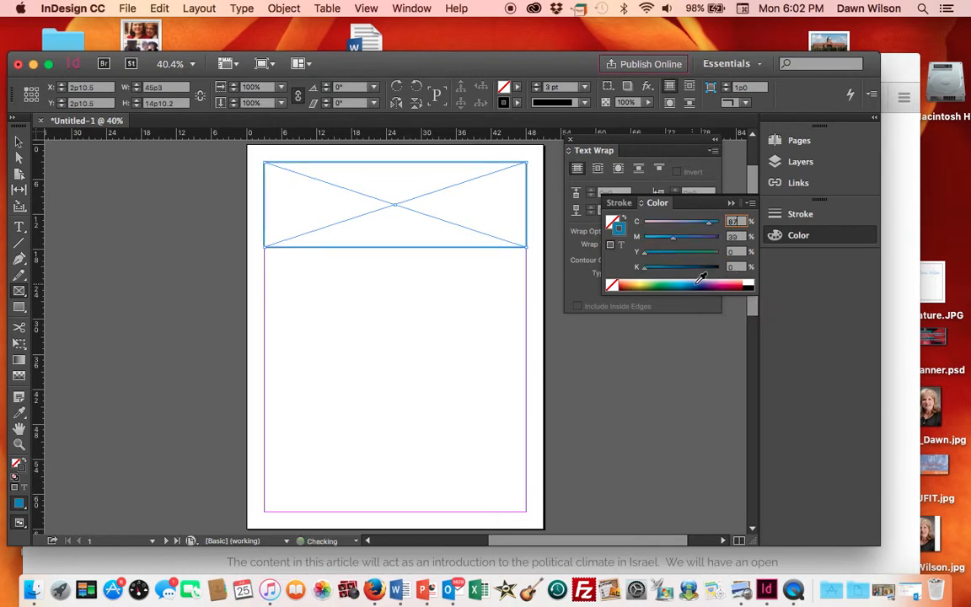
click(698, 279)
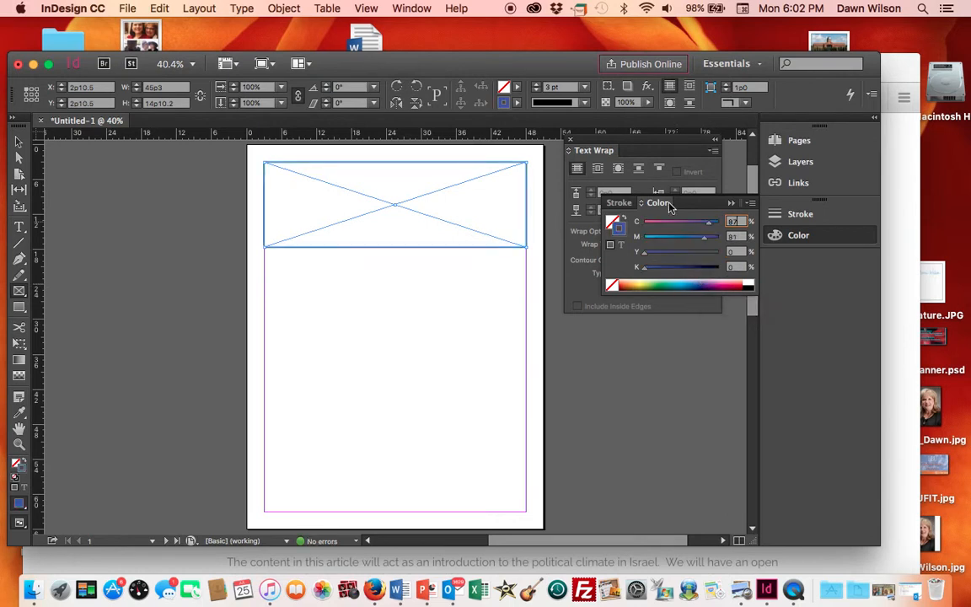
click(623, 217)
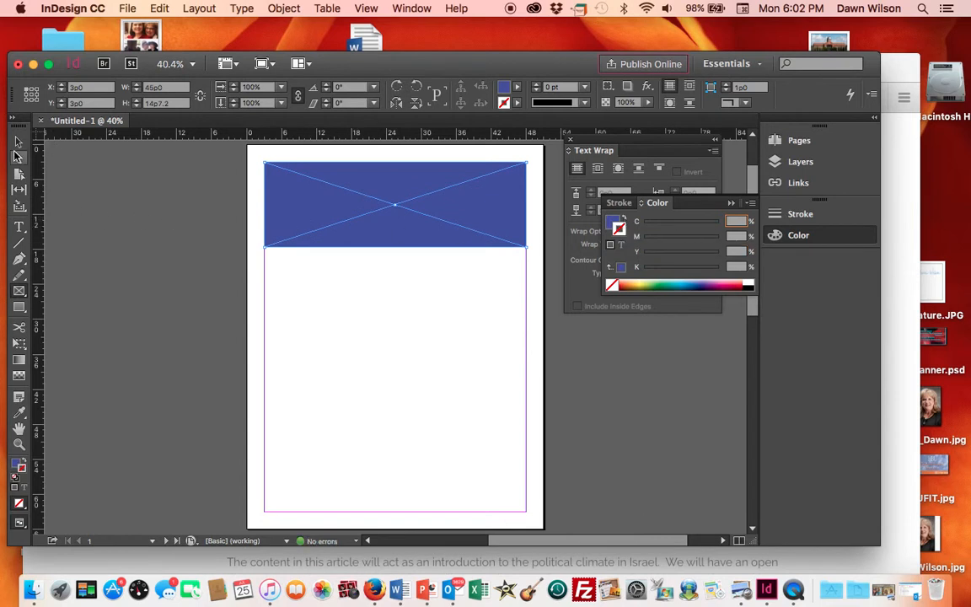
click(19, 140)
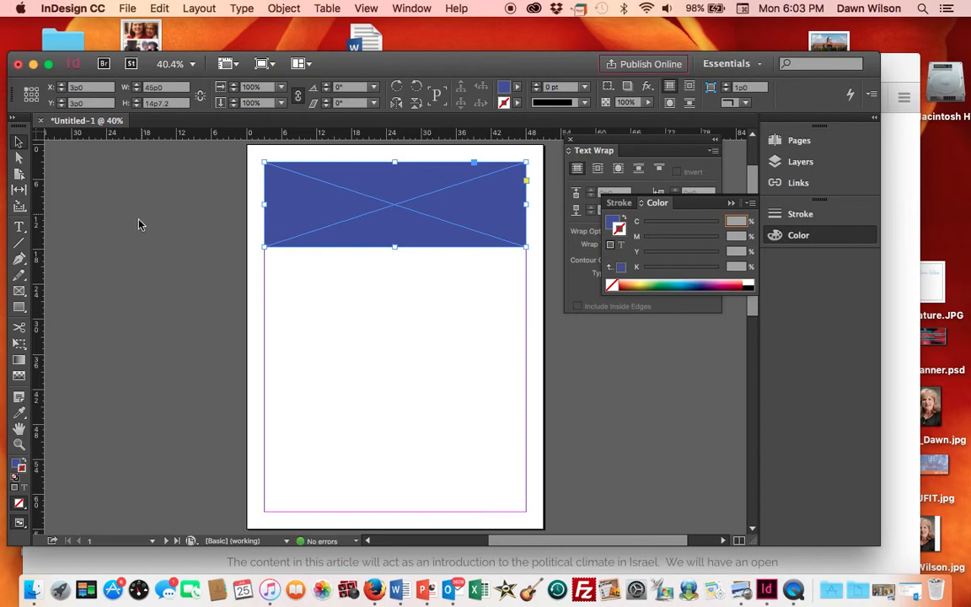
click(139, 270)
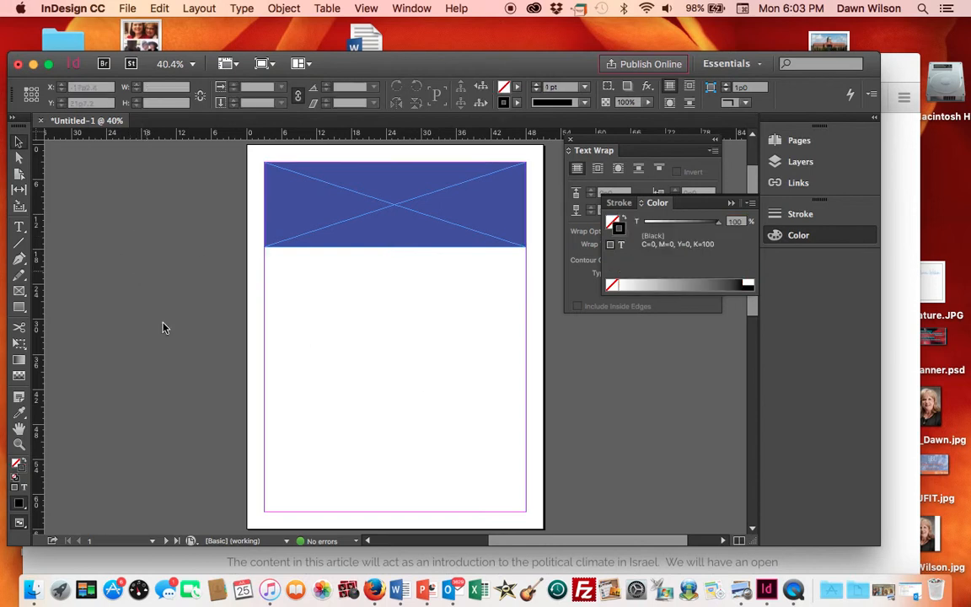
- Draw a horizontal line about 45p0 long just below the banner and set its stroke weight to 9 pt
click(18, 243)
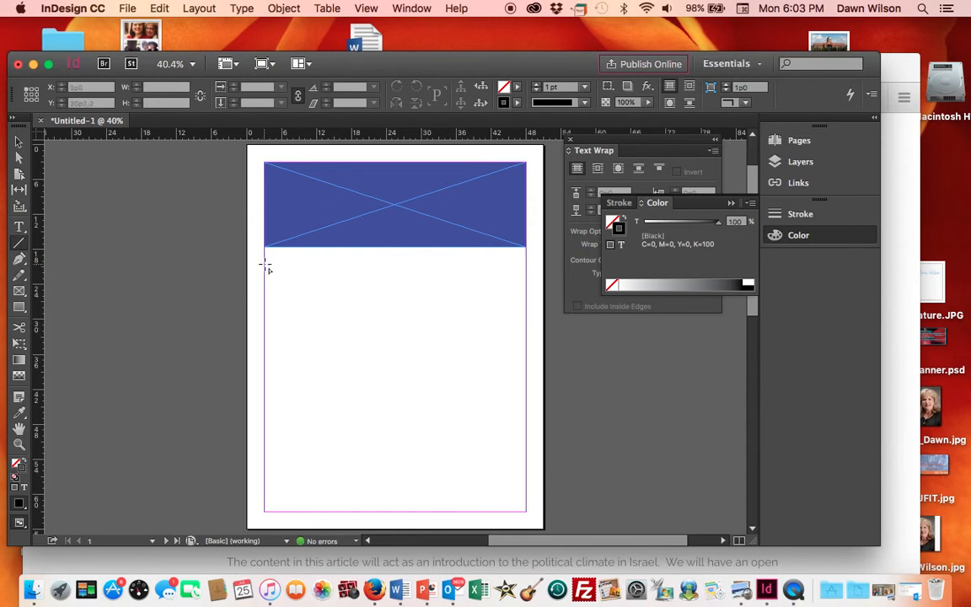
drag(265, 265, 528, 275)
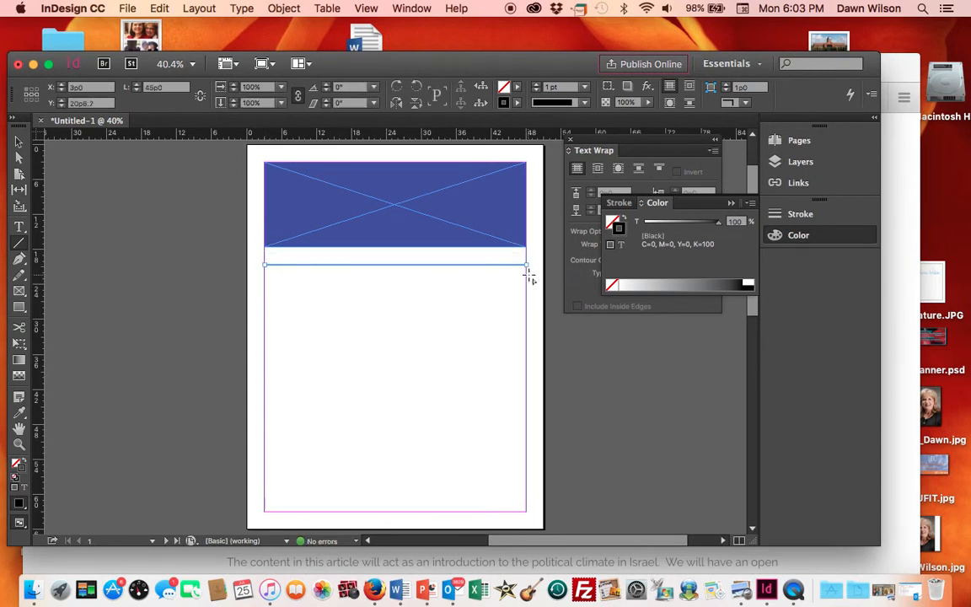
click(584, 88)
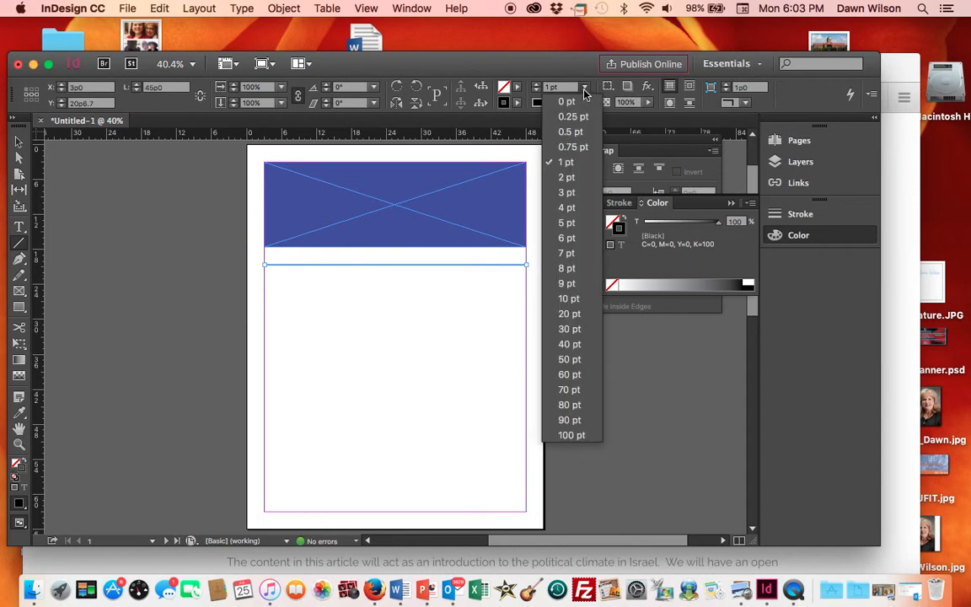
click(567, 284)
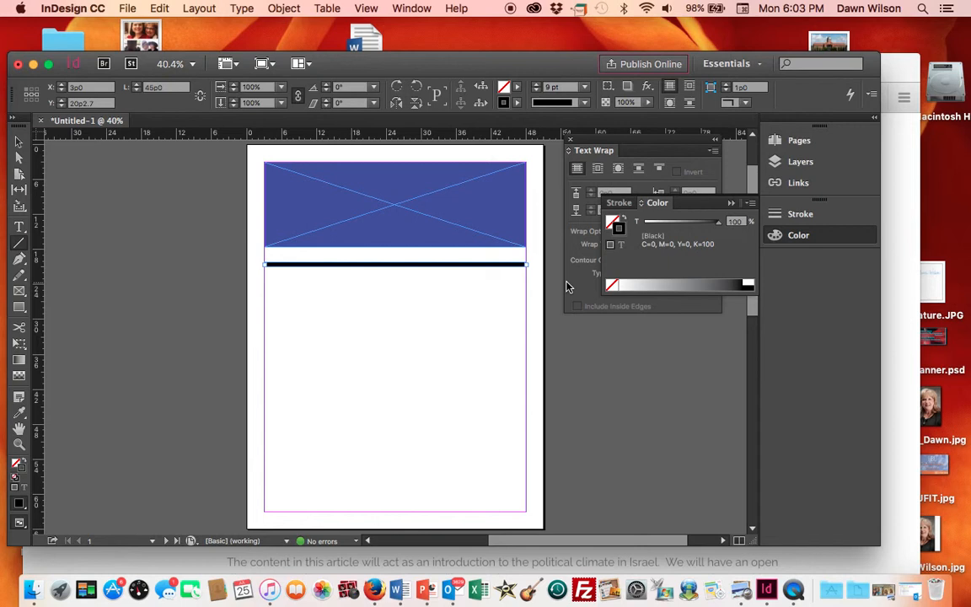
- Change the line's stroke type to Dashed
click(569, 150)
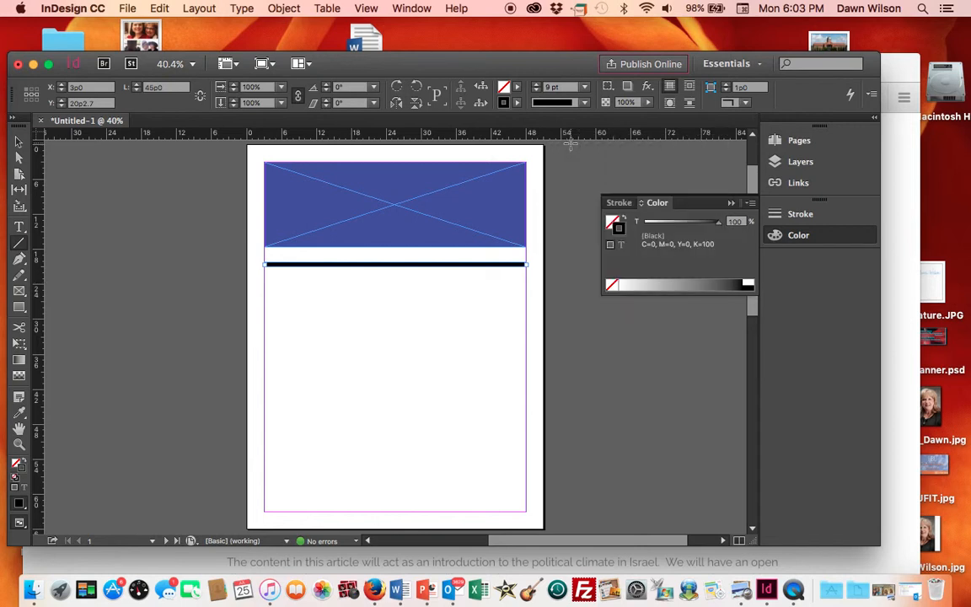
click(626, 208)
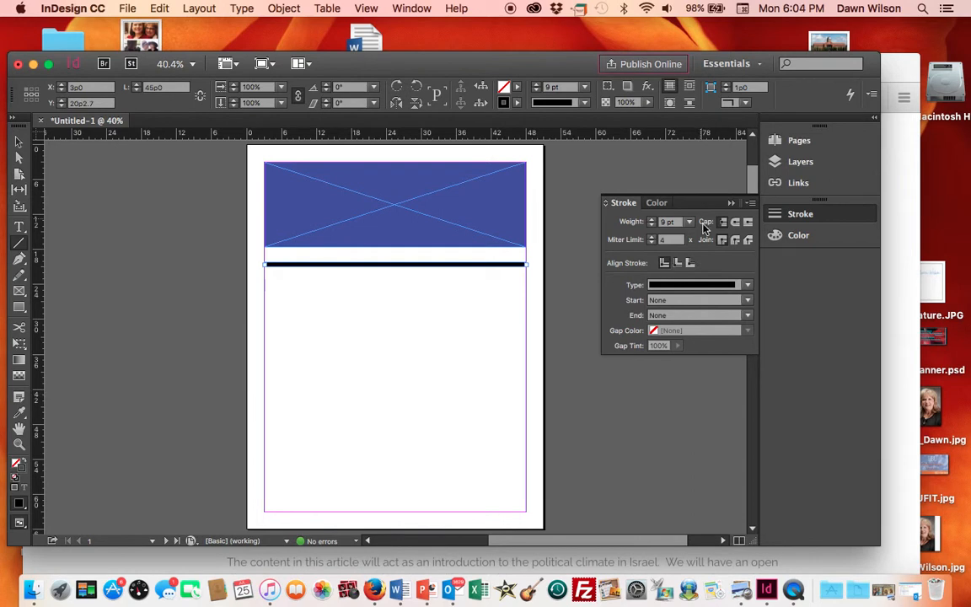
click(747, 285)
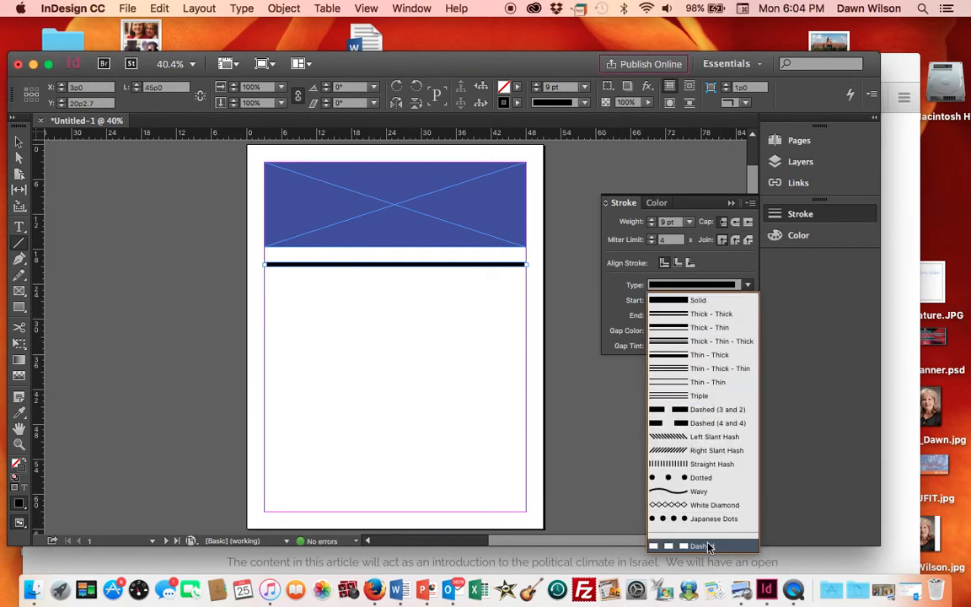
click(706, 546)
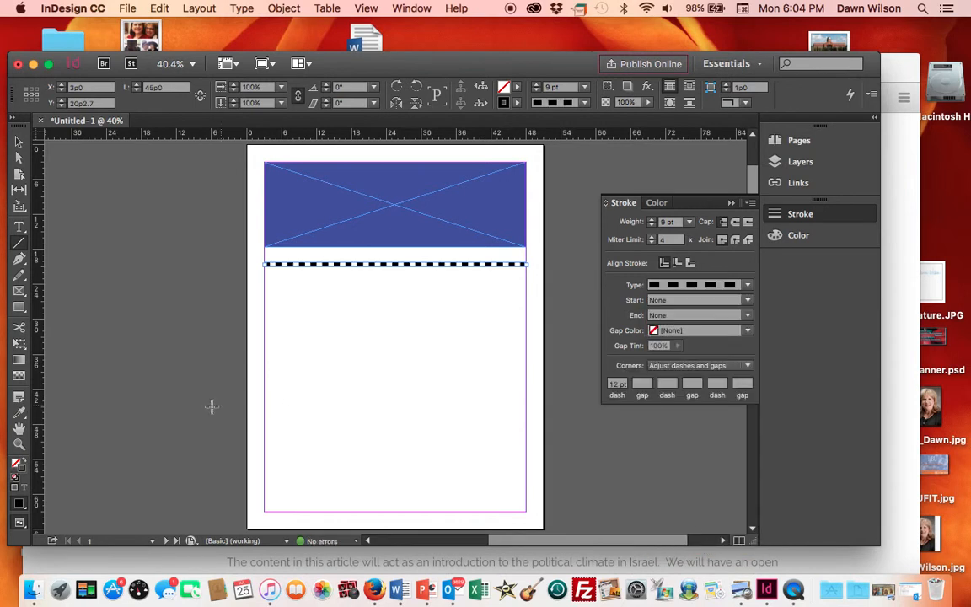
- Use the Eyedropper tool to apply the blue banner's attributes to the line
click(20, 415)
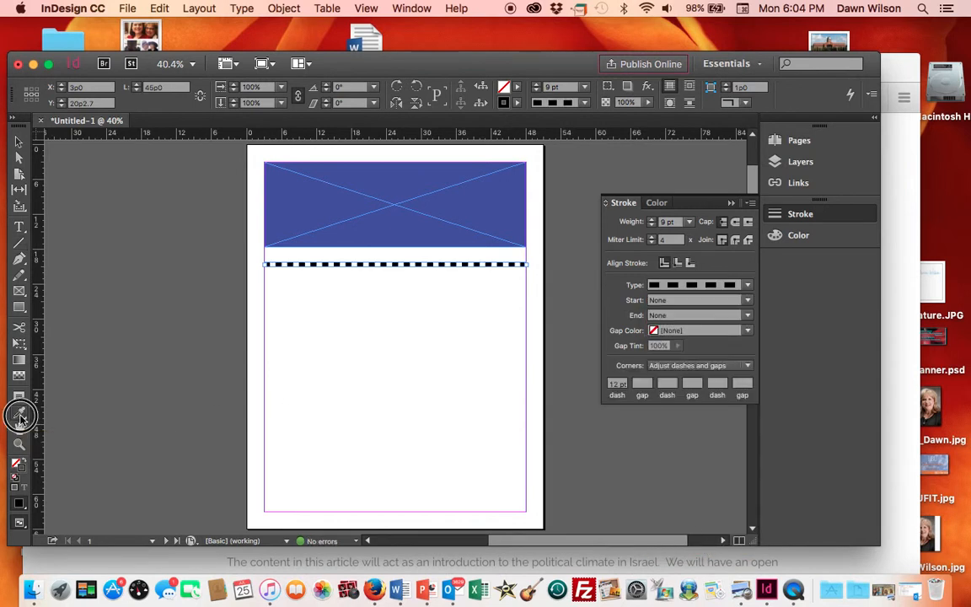
click(20, 415)
mouse_move(19, 415)
mouse_down()
mouse_move(71, 419)
mouse_move(67, 412)
mouse_move(67, 431)
mouse_move(20, 415)
mouse_up()
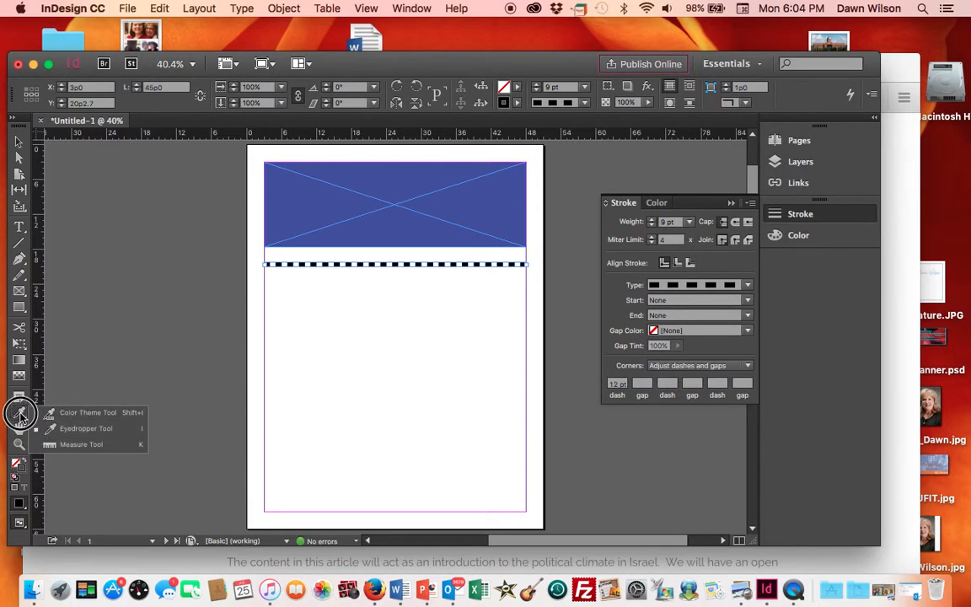
drag(20, 414, 67, 428)
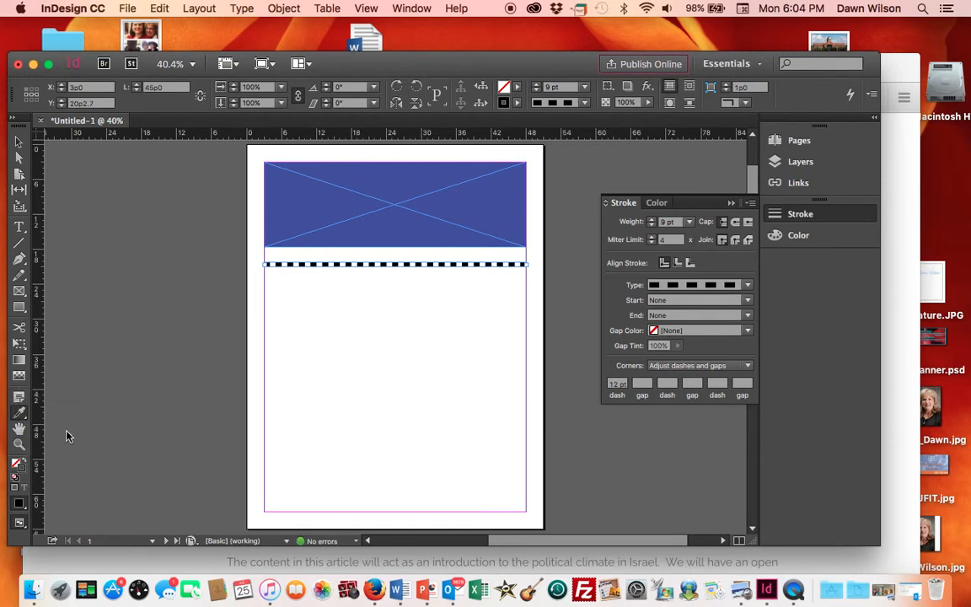
click(304, 208)
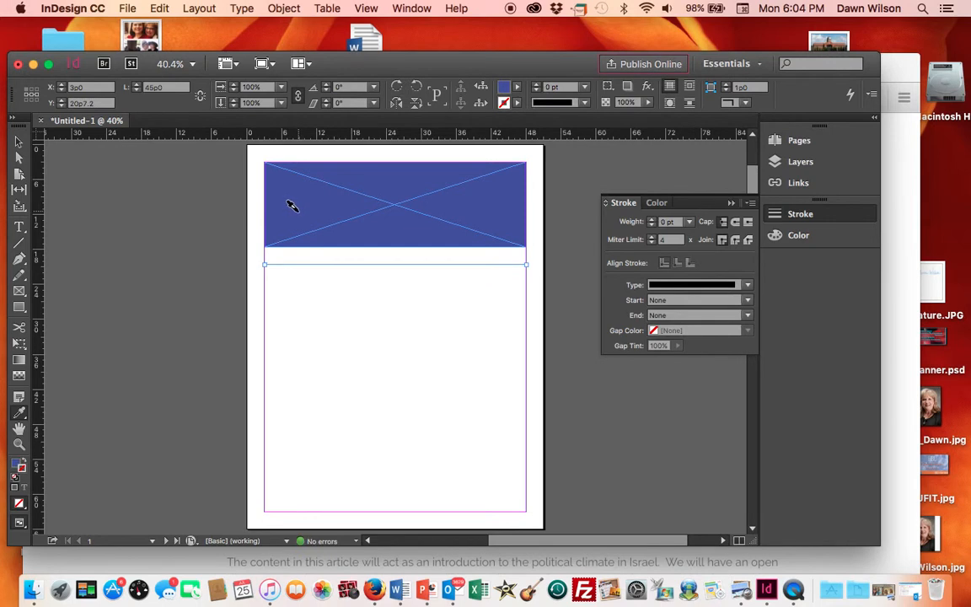
- Set the line's stroke weight to 10 pt and its stroke type to Dashed
click(748, 287)
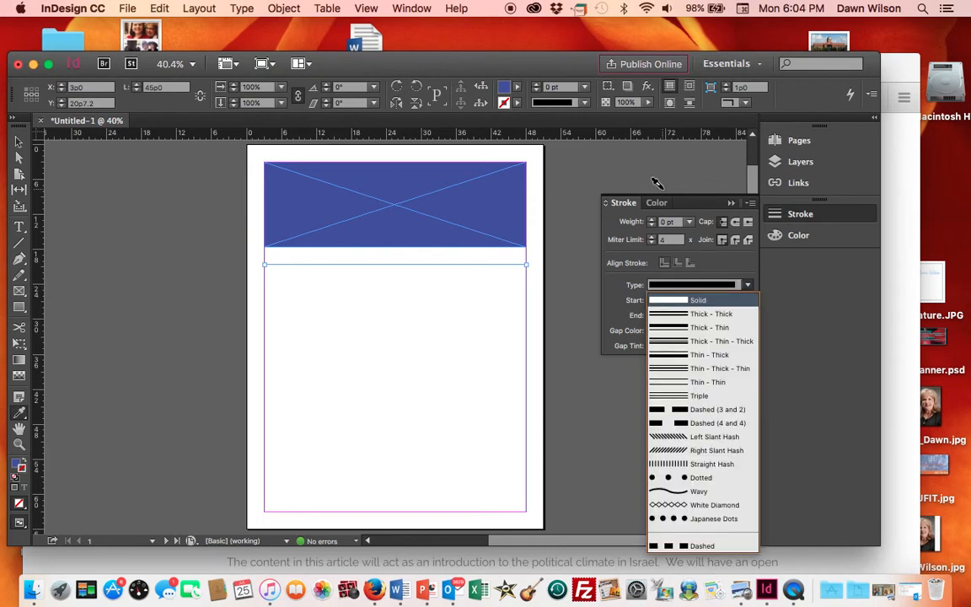
click(584, 87)
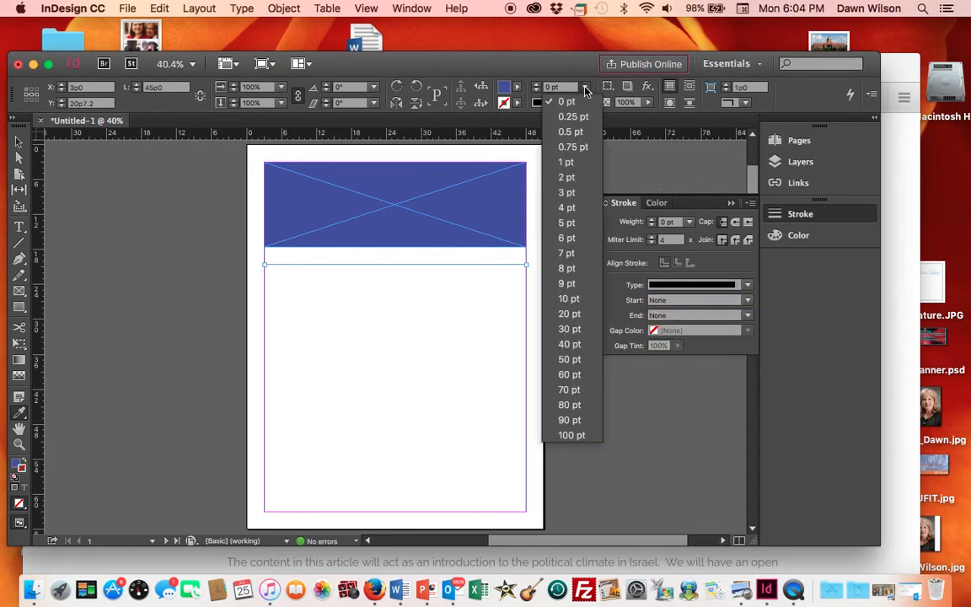
click(568, 298)
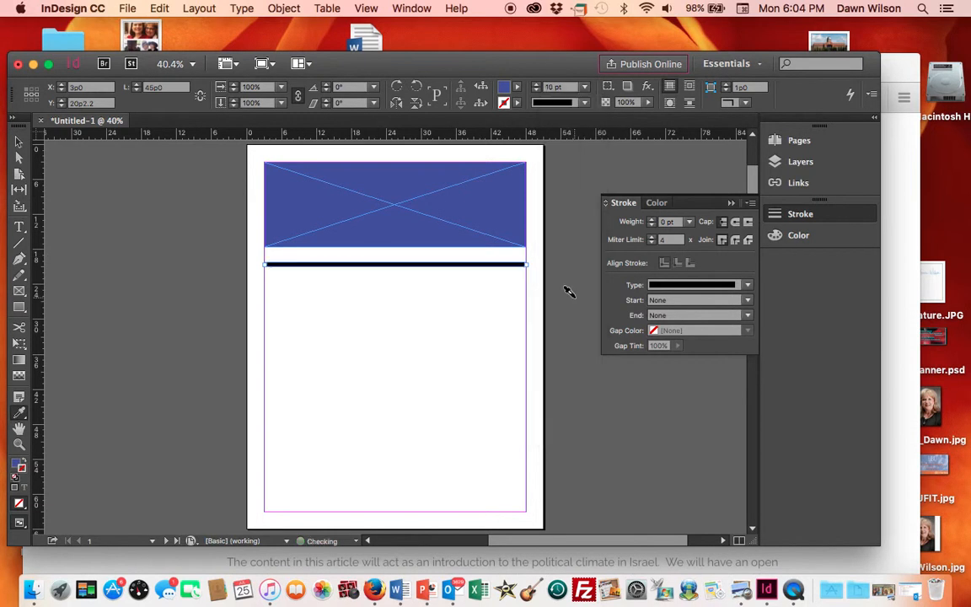
click(747, 286)
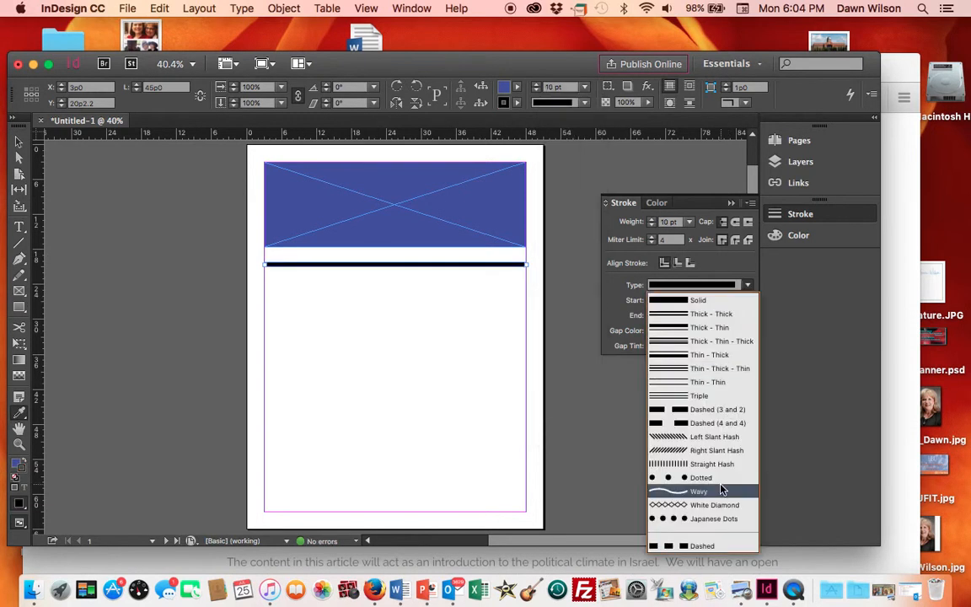
click(689, 545)
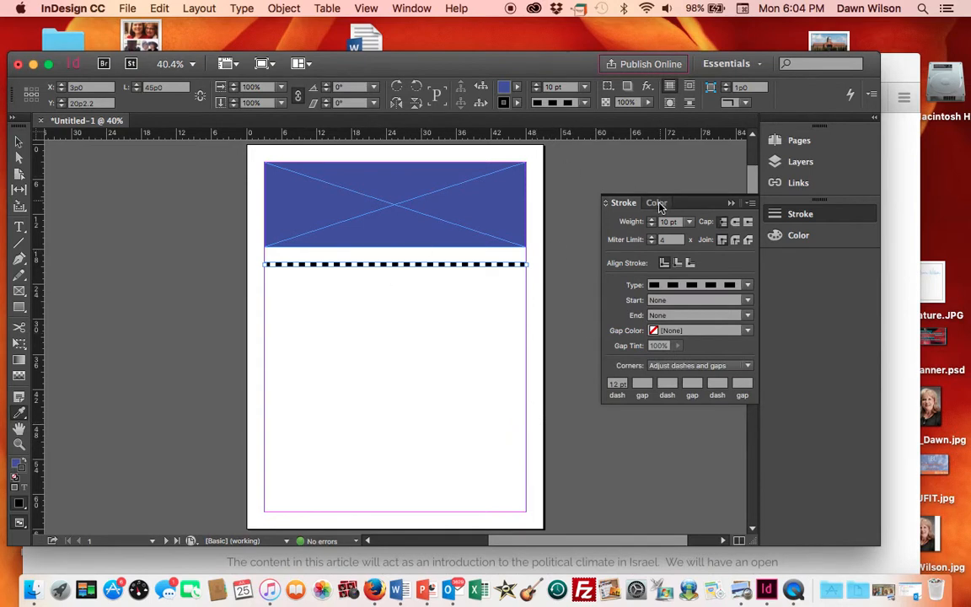
- Swap the line's fill and stroke so the dashes are blue, then deselect
click(657, 204)
click(618, 227)
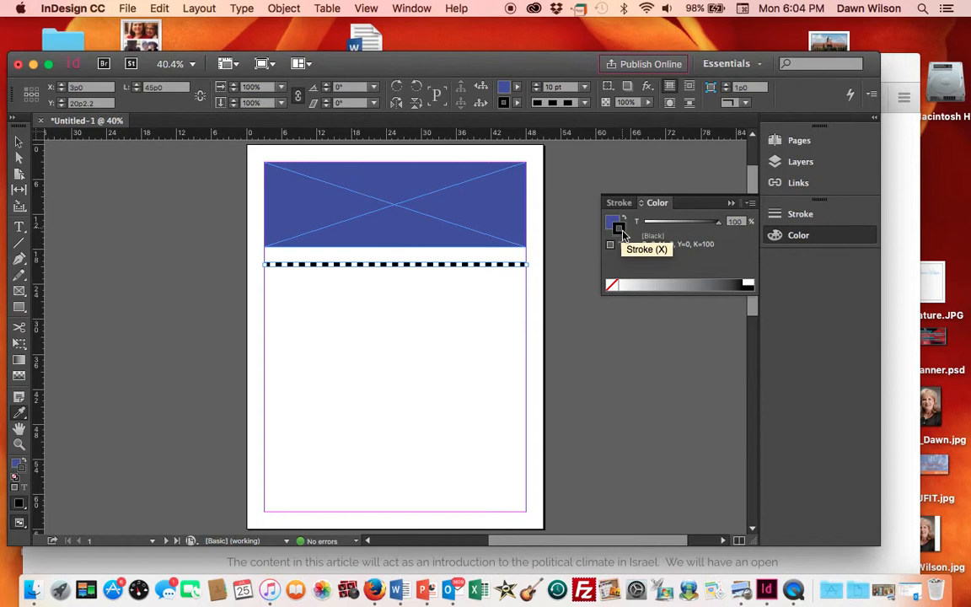
click(623, 221)
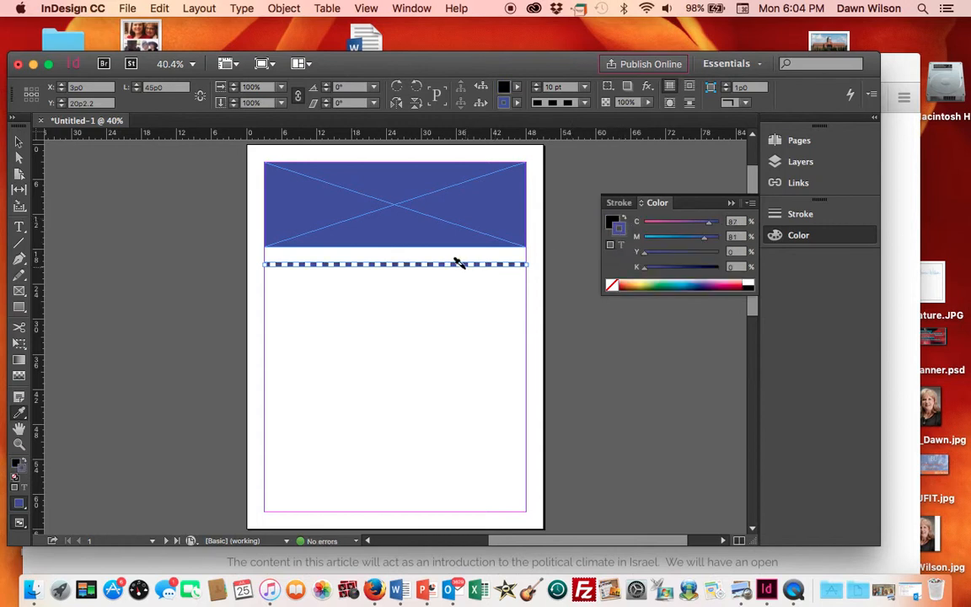
click(21, 143)
click(143, 274)
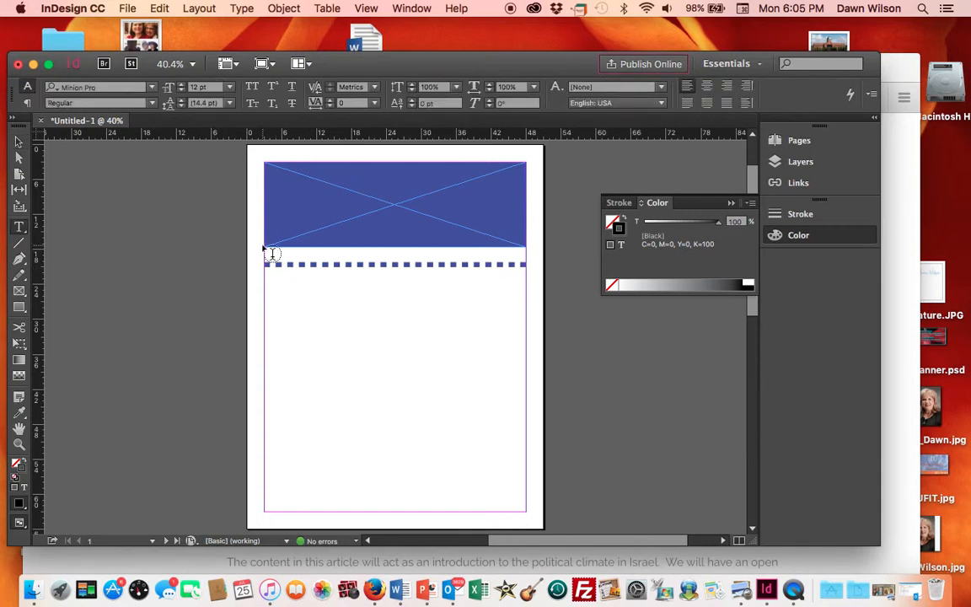
- Draw a text frame between the banner and the dashed line and enter "Issue Number 1 Volue 1"
mouse_move(268, 250)
mouse_down()
mouse_move(535, 269)
mouse_move(541, 261)
mouse_move(534, 268)
mouse_up()
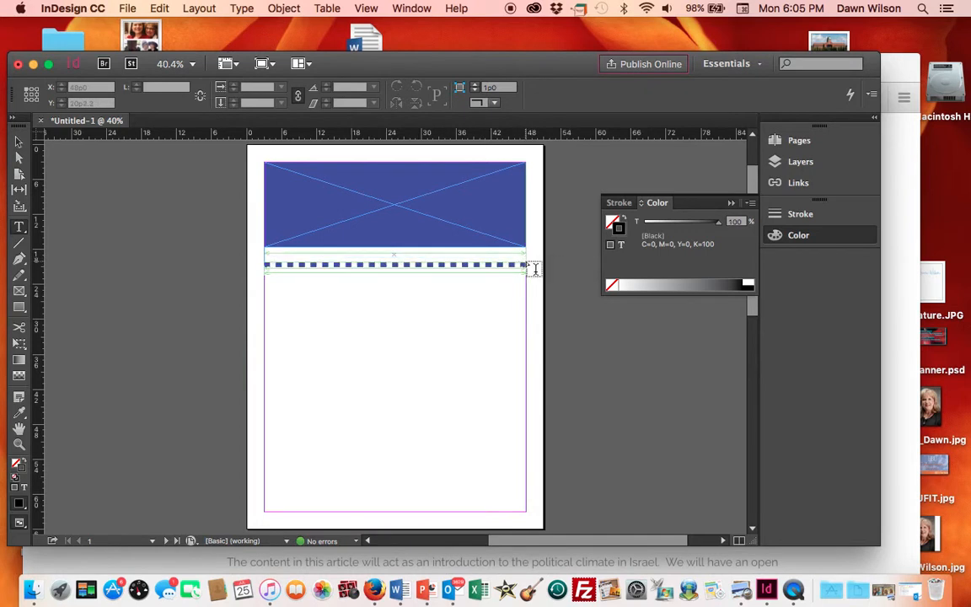
text(M)
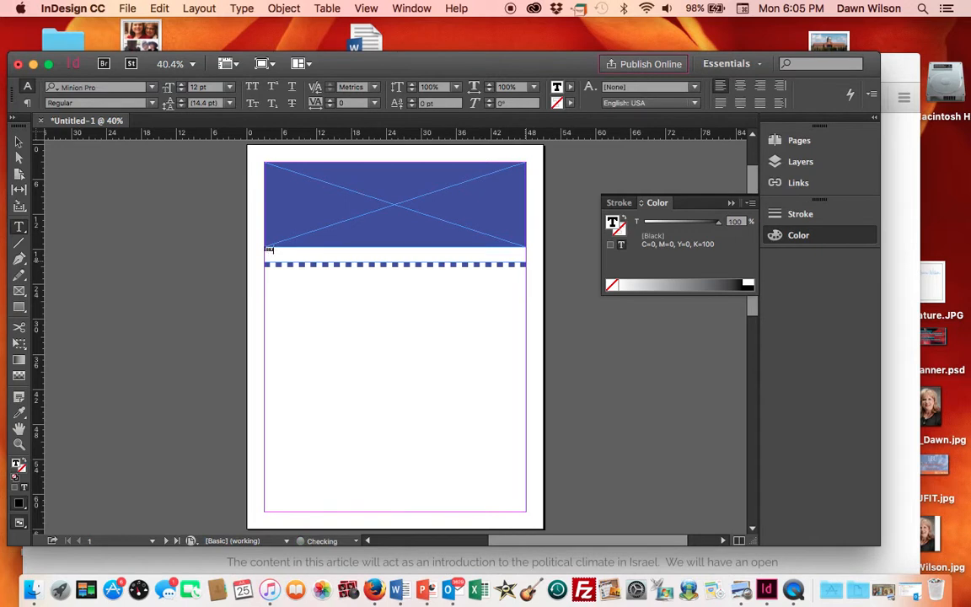
text(ssue Number 1 Volume 1)
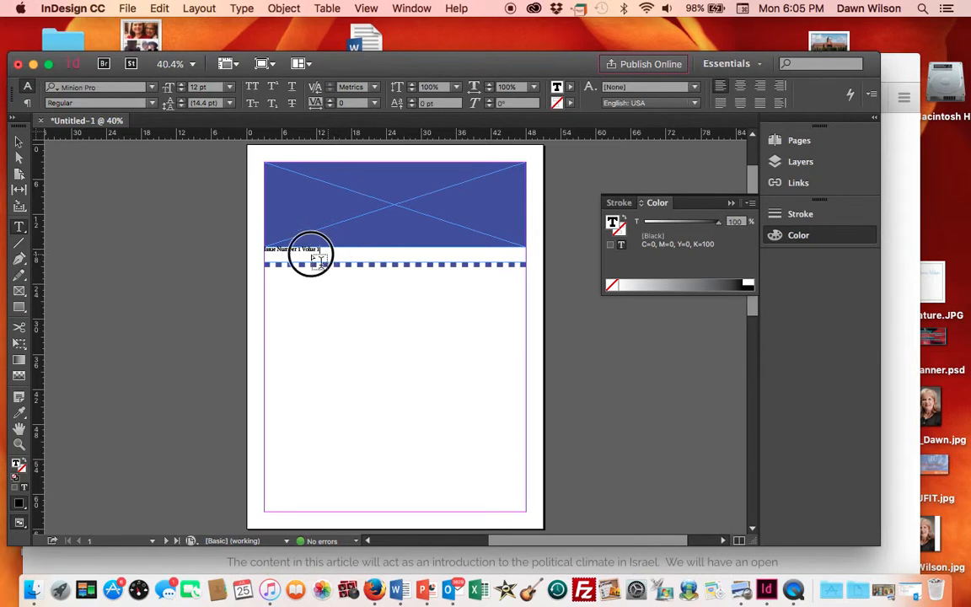
- Set the issue text's font to Marker Felt and its size to 18 pt
drag(264, 259, 253, 248)
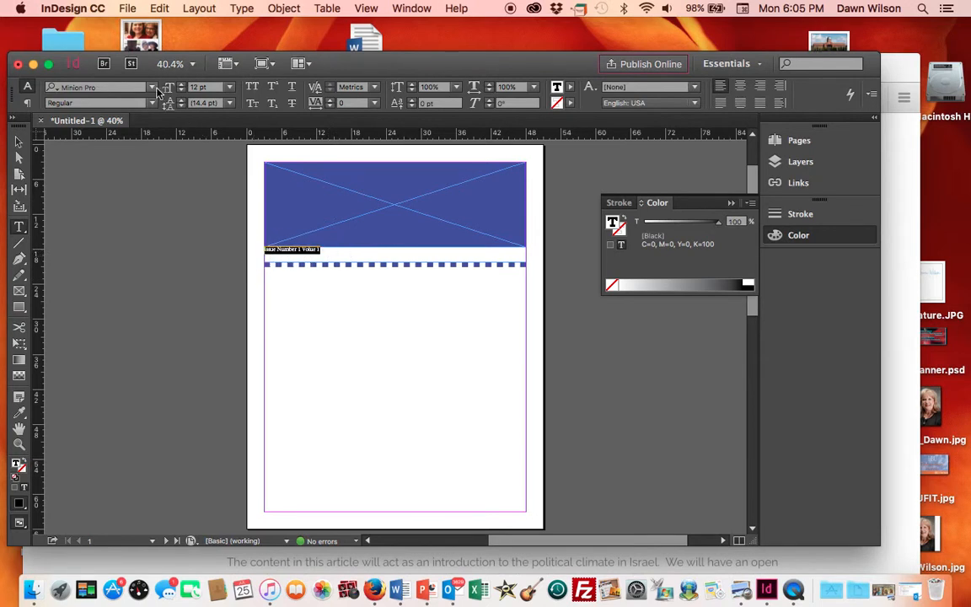
click(153, 87)
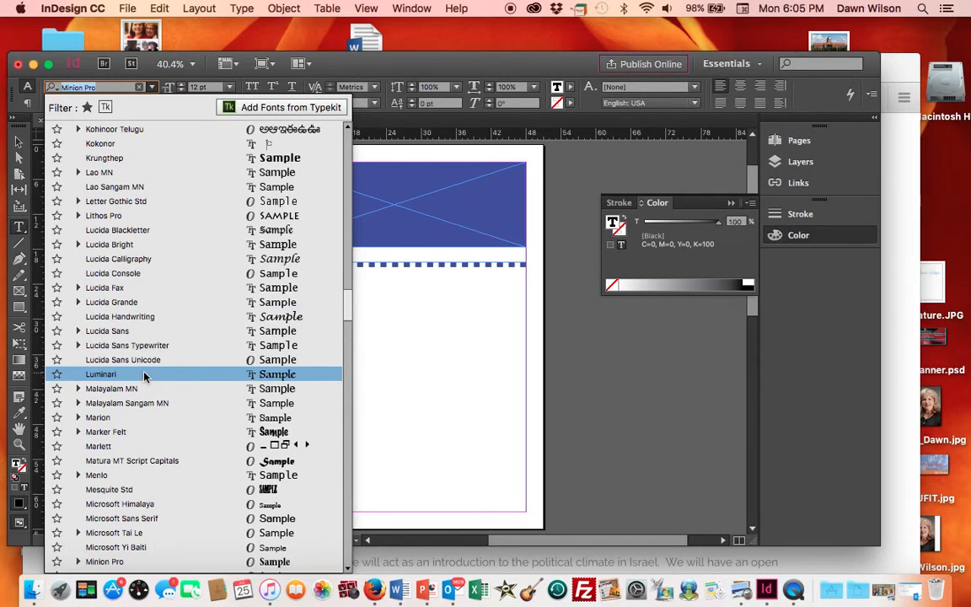
click(145, 436)
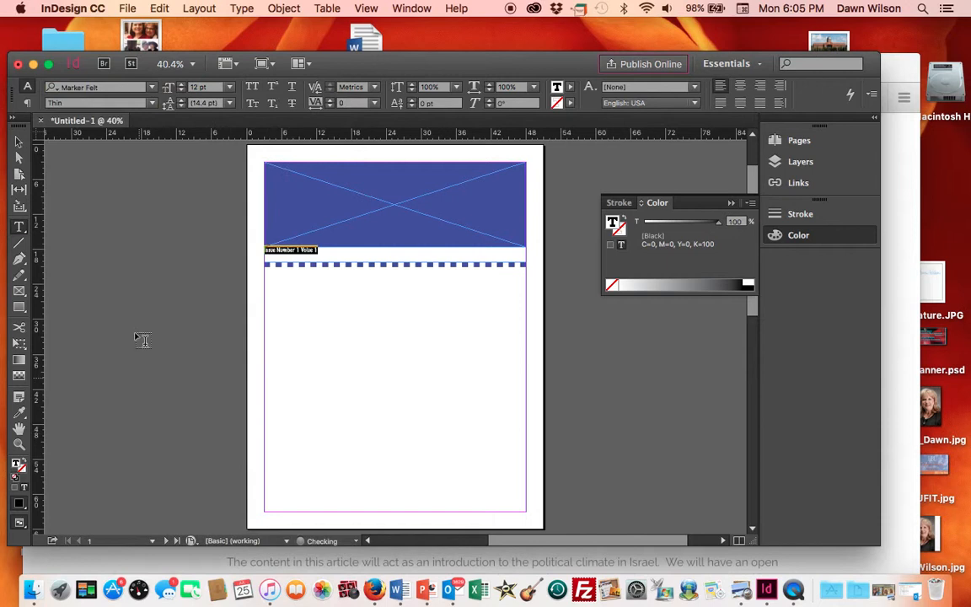
click(230, 89)
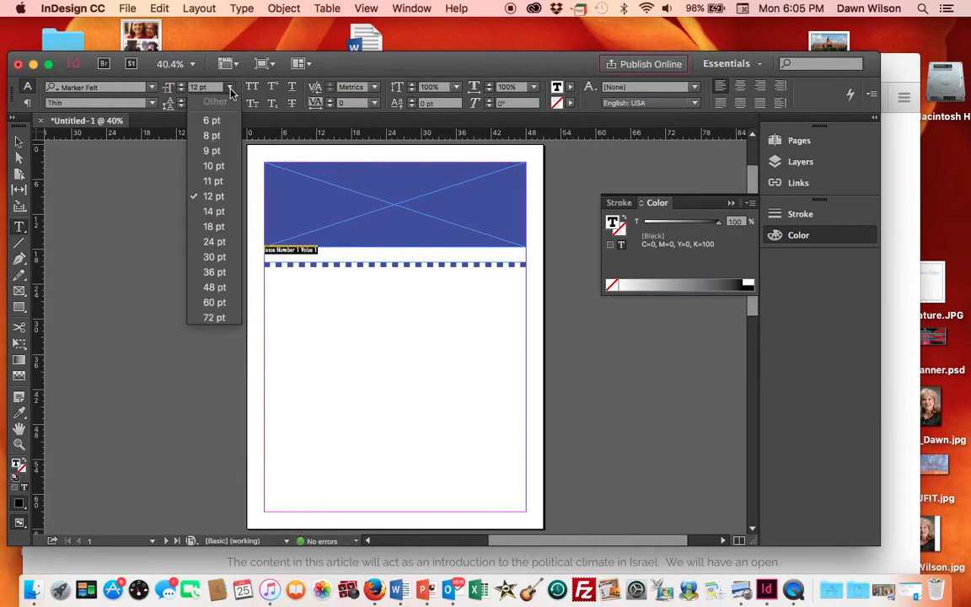
click(213, 226)
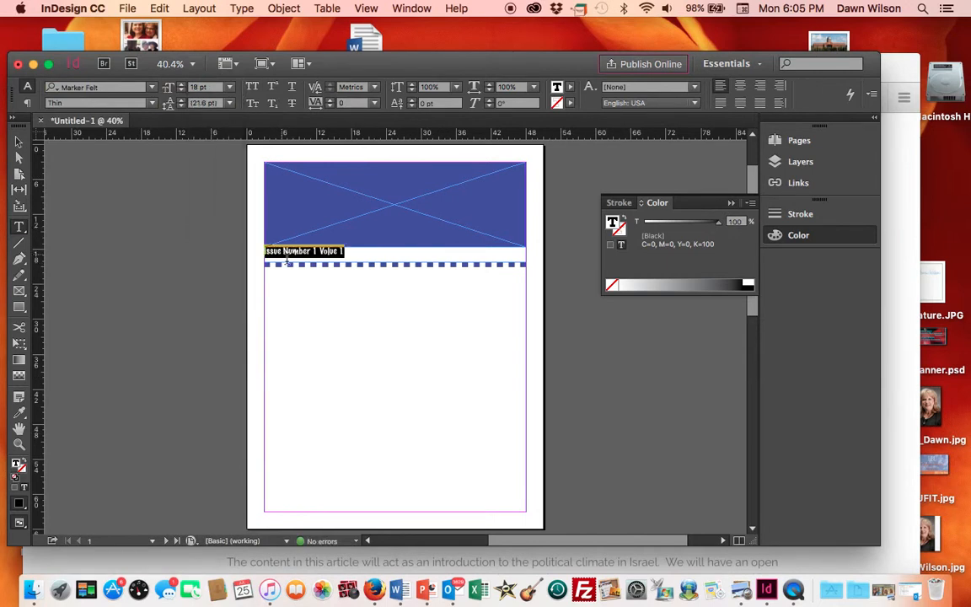
- Color the issue text orange (R 244, G 118, B 23) using the Color Picker
click(446, 260)
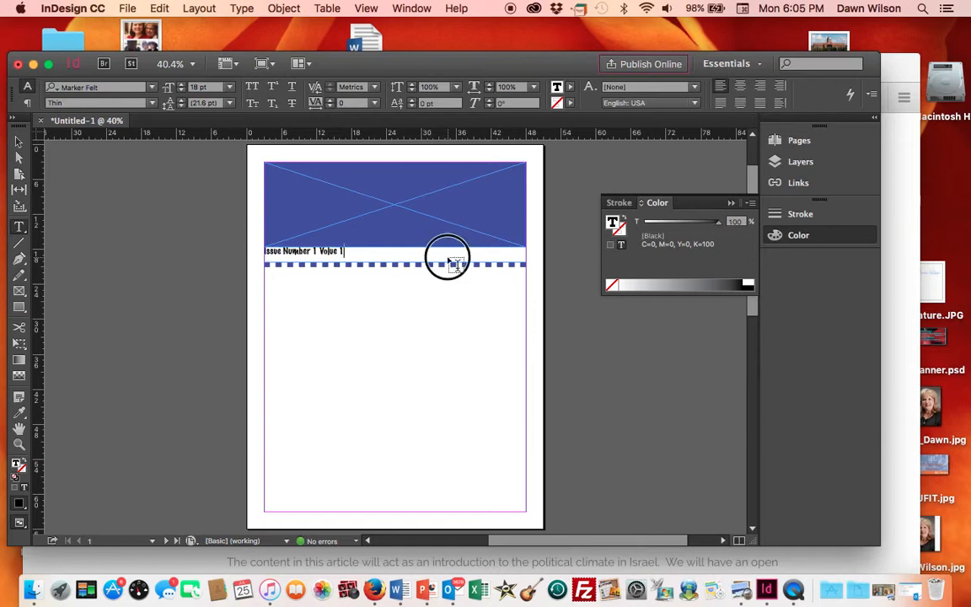
drag(340, 251, 257, 252)
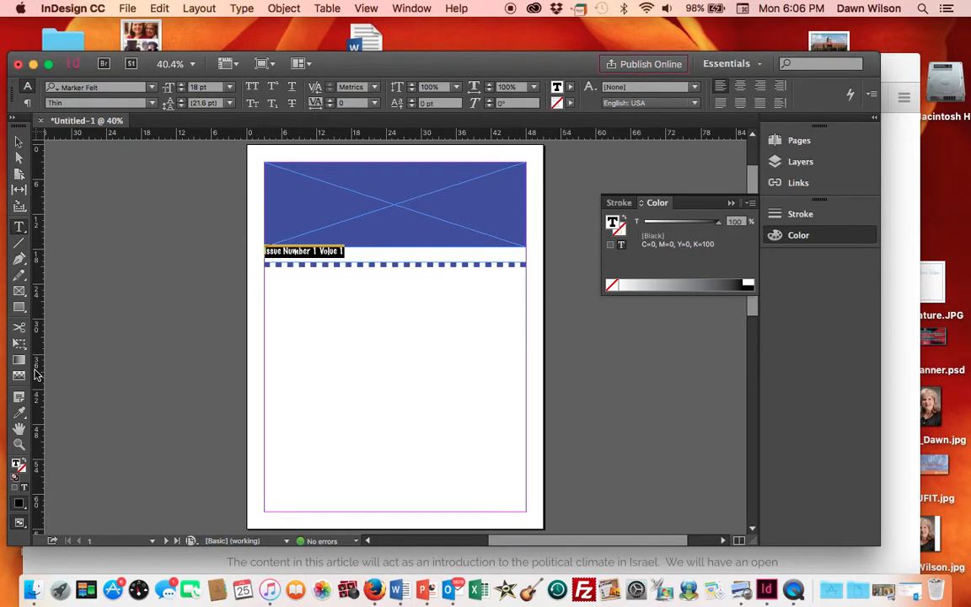
click(19, 504)
double_click(17, 465)
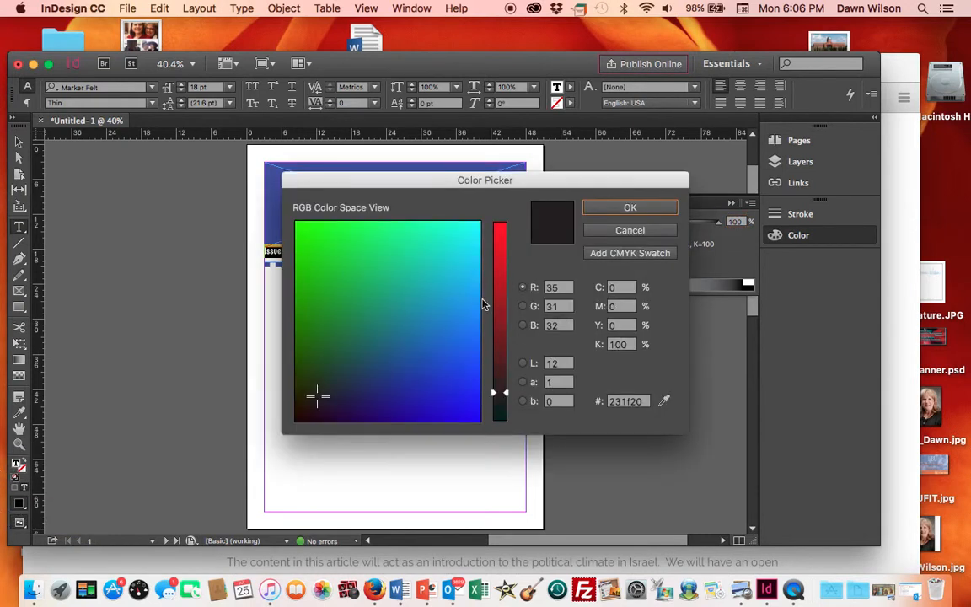
click(409, 282)
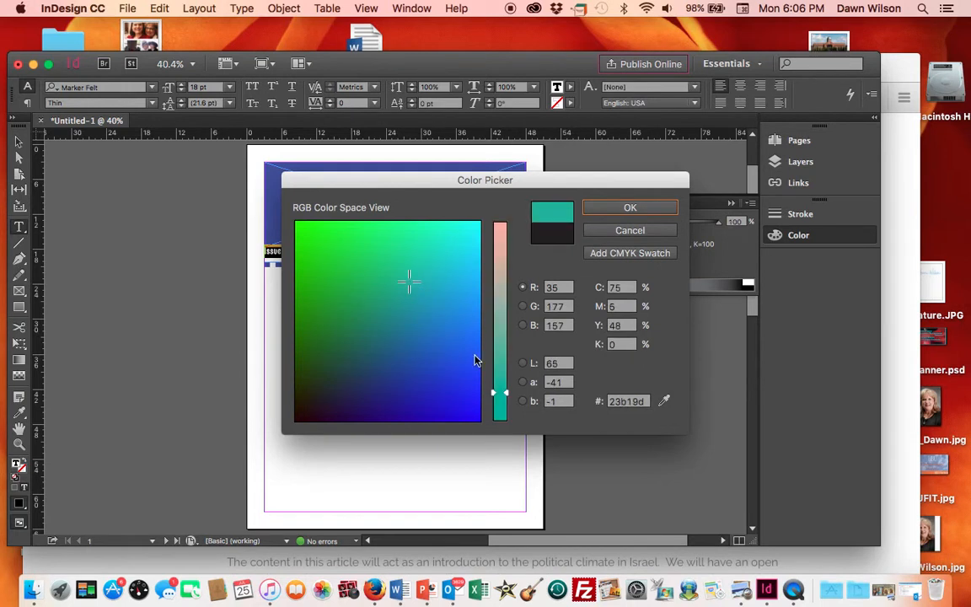
click(501, 233)
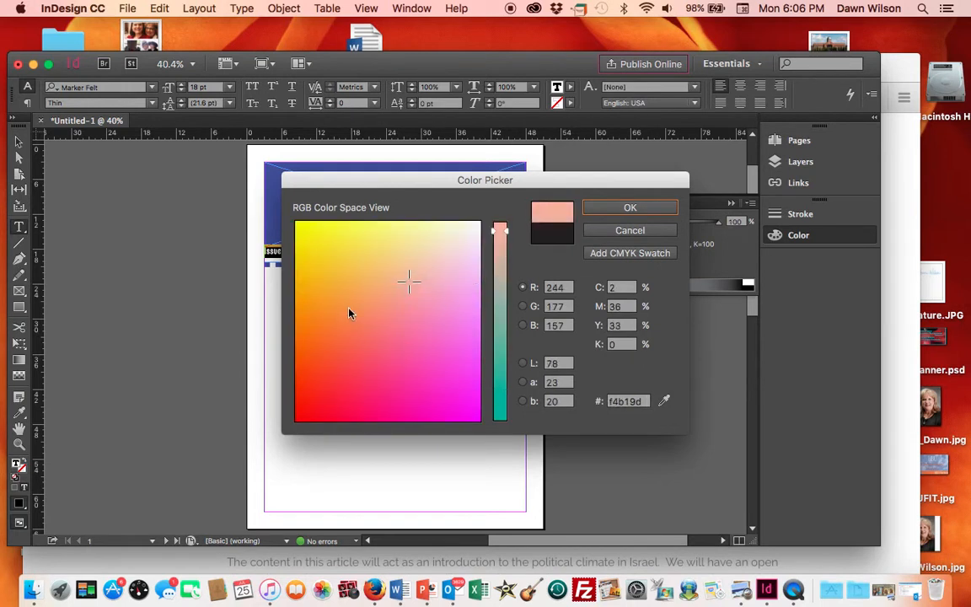
click(311, 327)
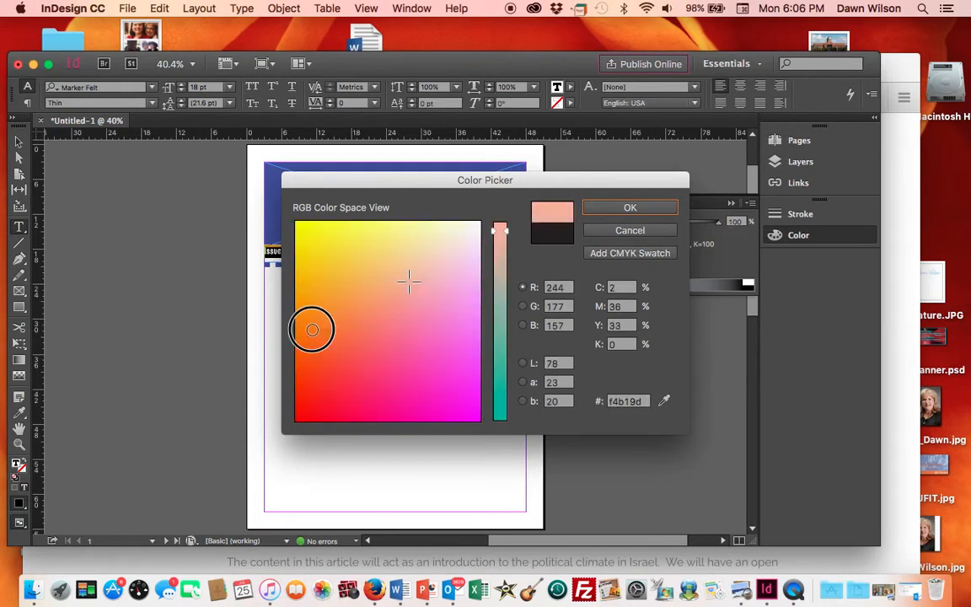
click(627, 208)
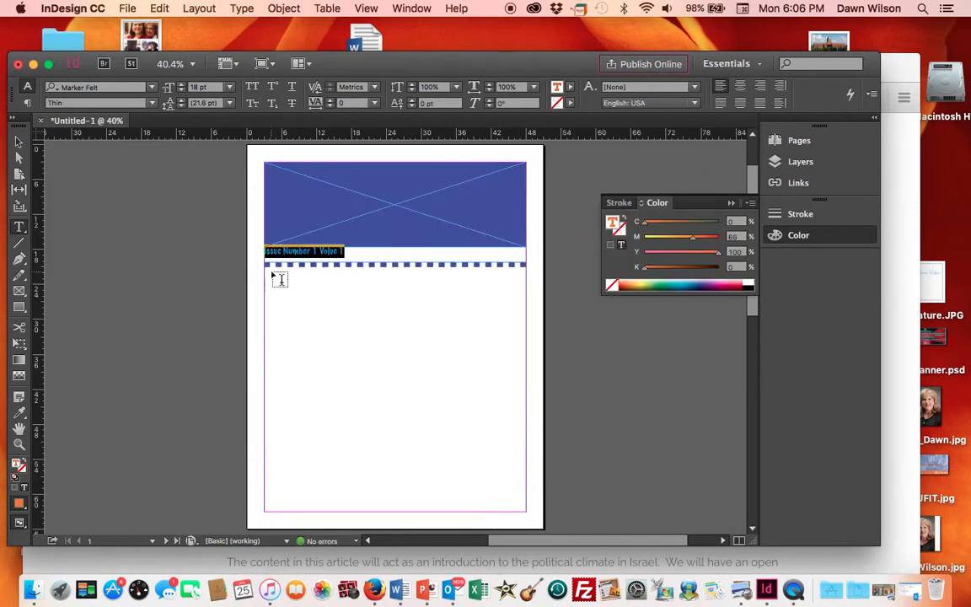
click(203, 280)
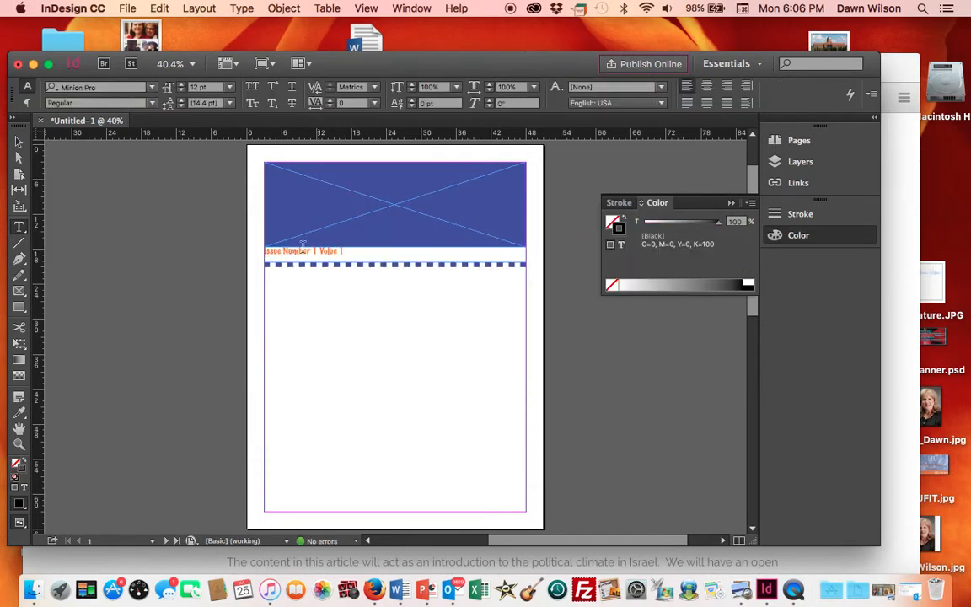
- Nudge the issue text frame slightly and pull its right edge in to the margin
click(18, 140)
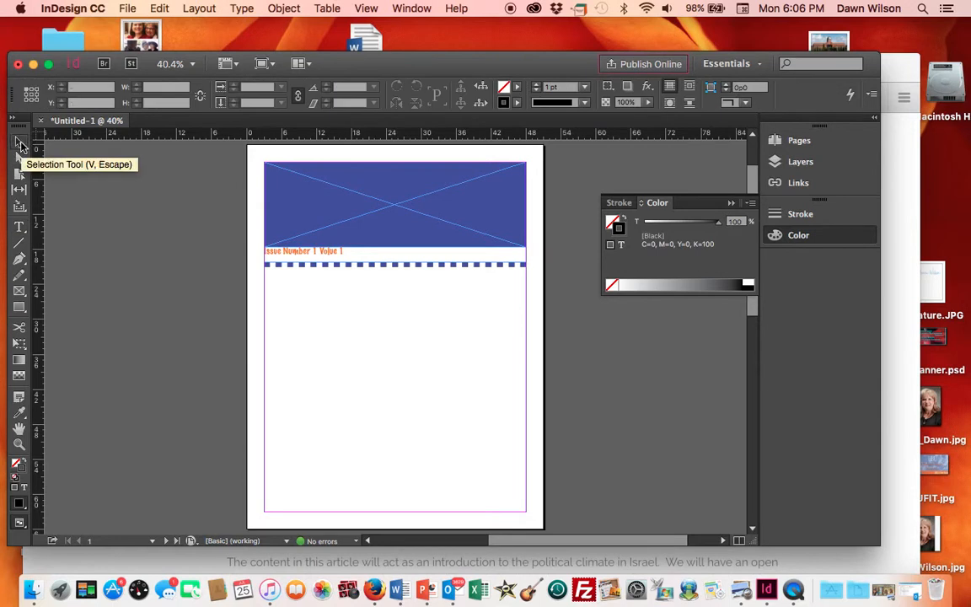
click(314, 254)
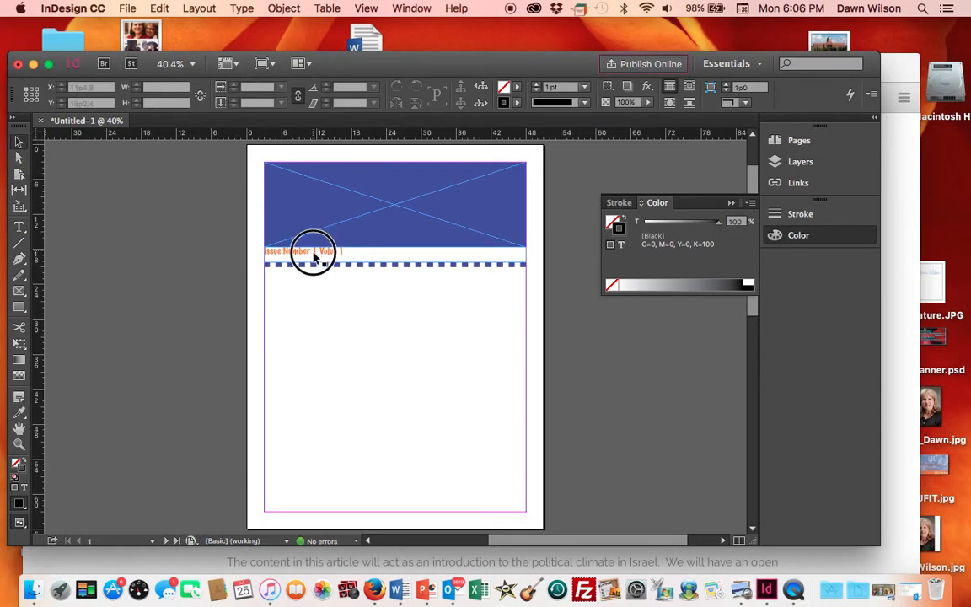
drag(313, 258, 320, 259)
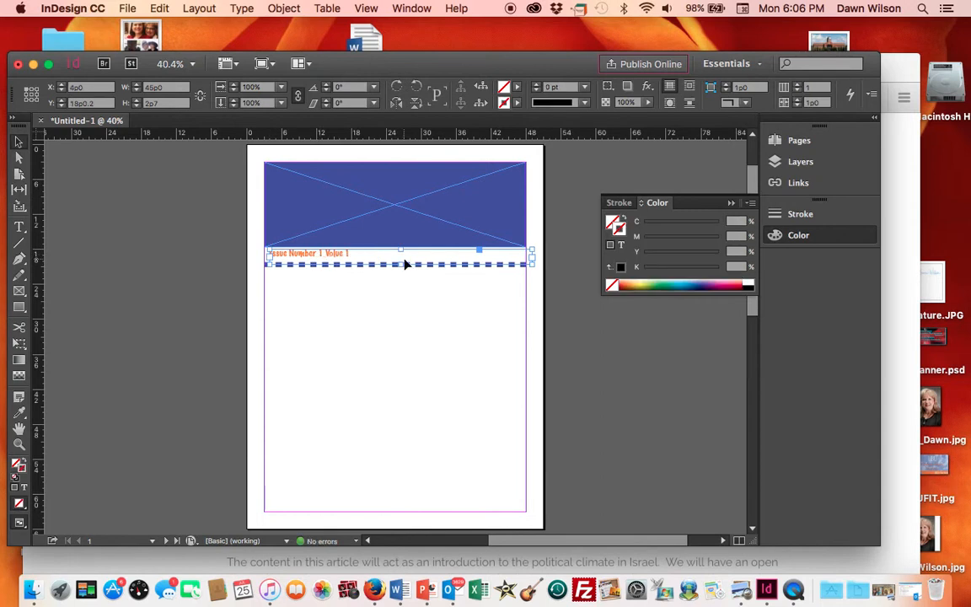
click(389, 322)
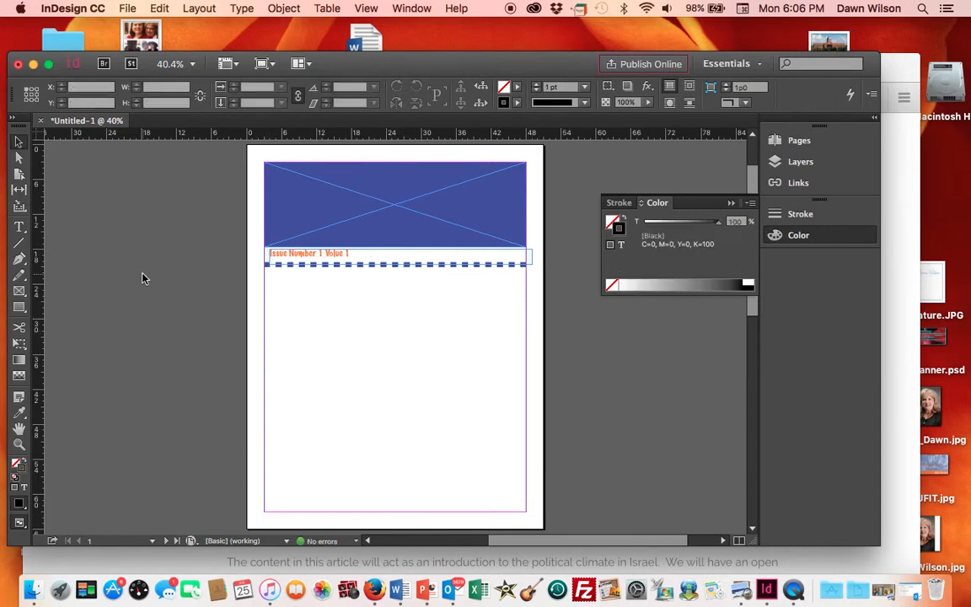
click(531, 259)
drag(531, 256, 520, 258)
click(120, 285)
- Draw a rectangle in the left column below the divider and fill it with the text's orange using the Eyedropper
click(20, 307)
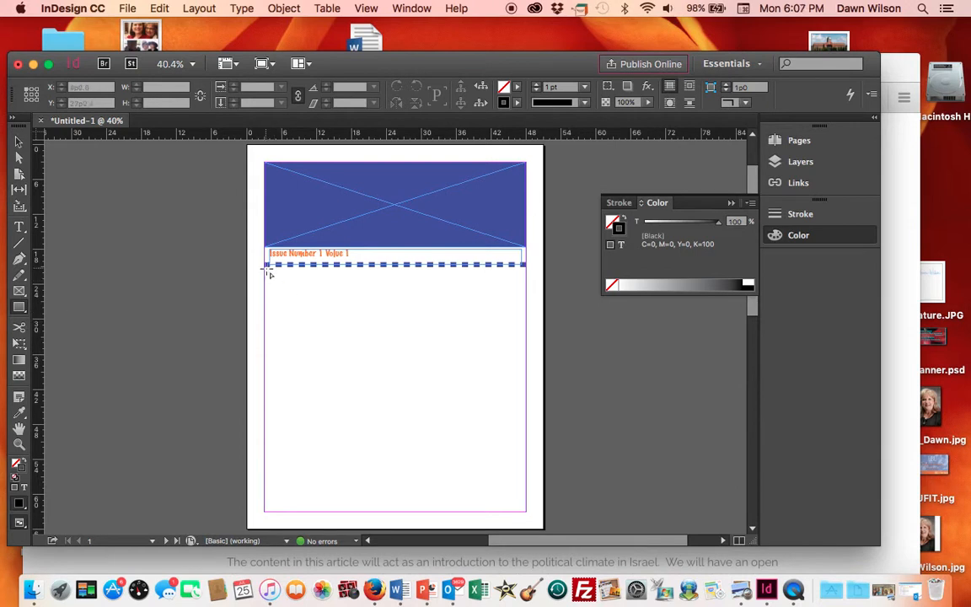
drag(267, 270, 377, 429)
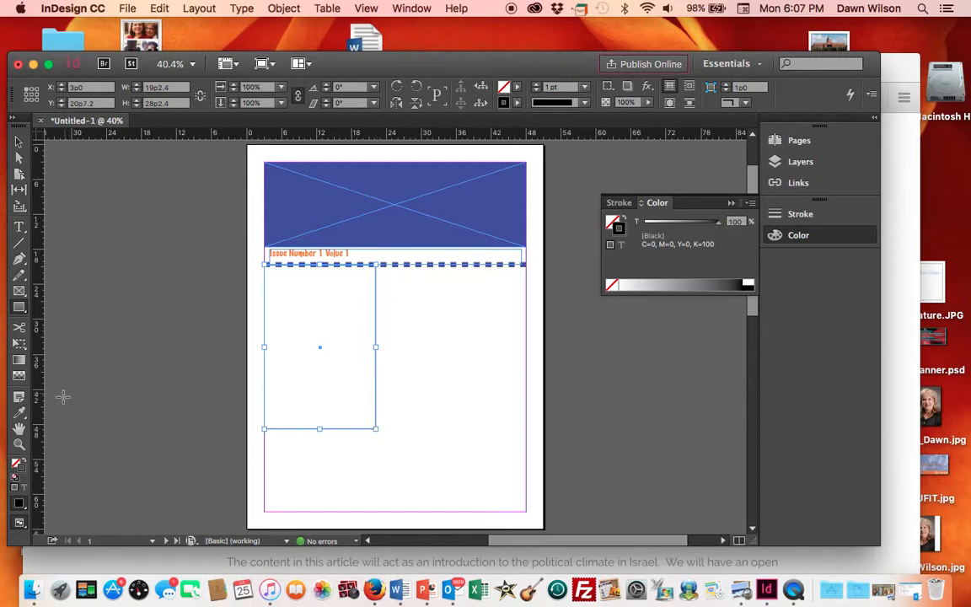
click(22, 415)
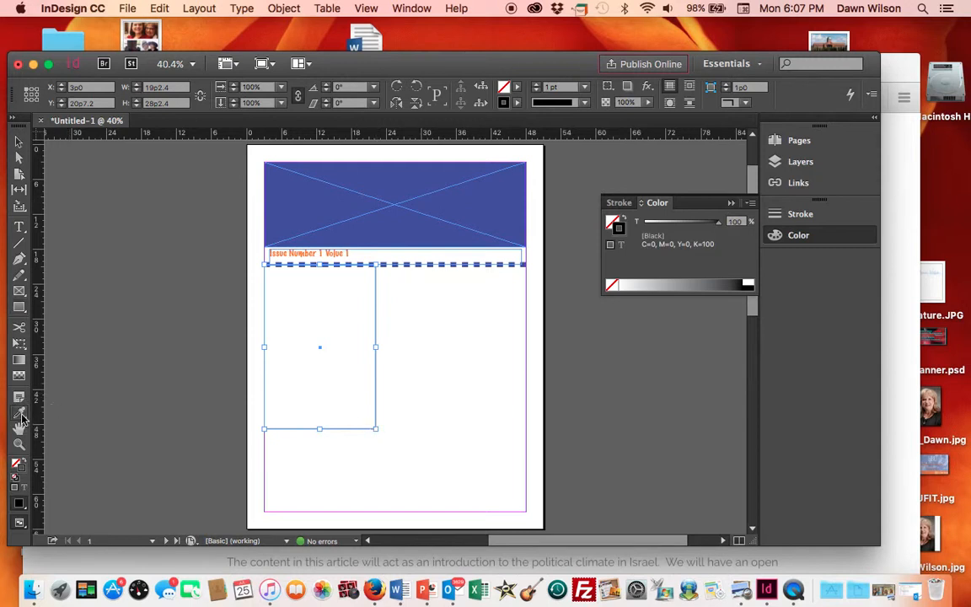
click(295, 251)
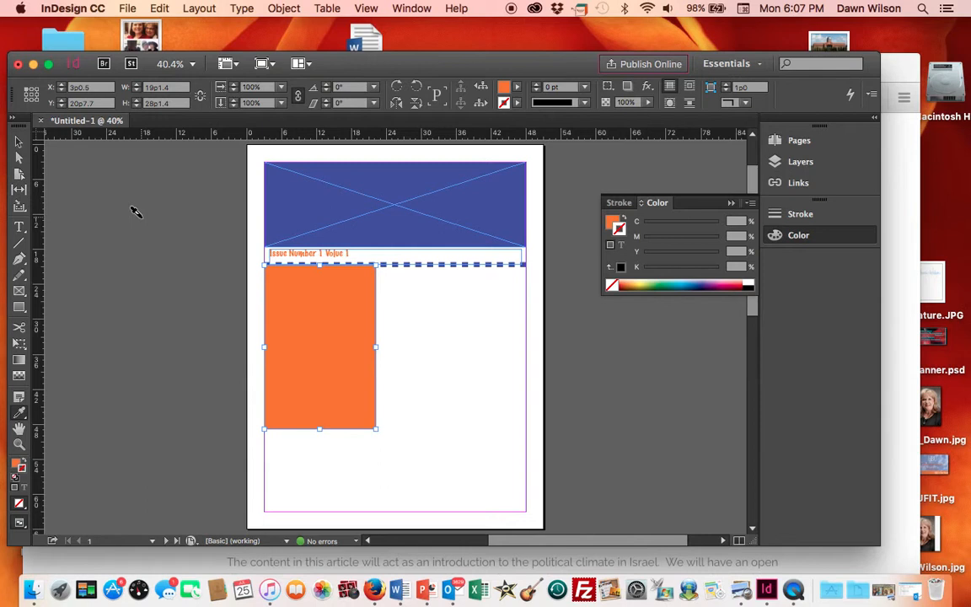
click(18, 378)
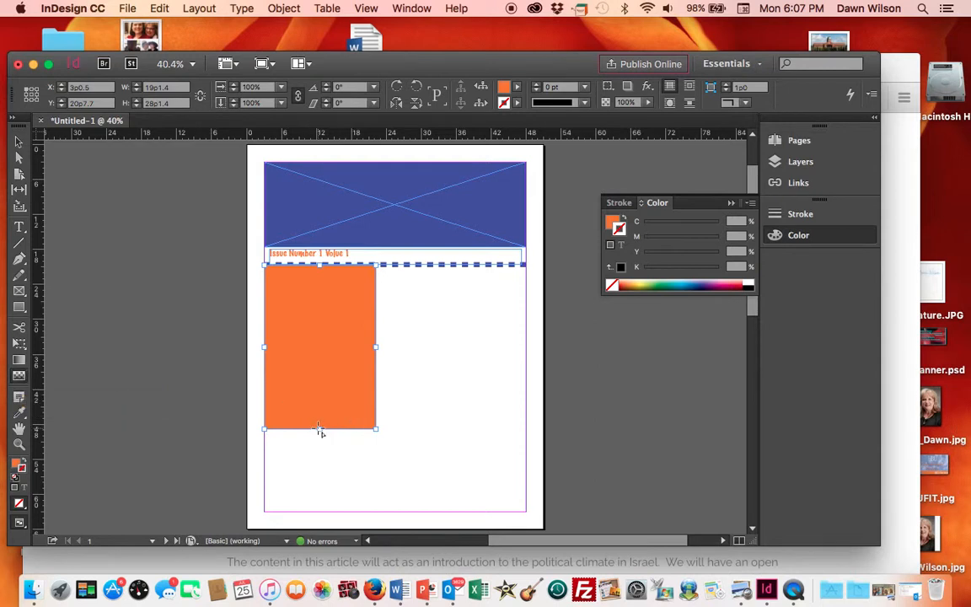
drag(320, 430, 320, 277)
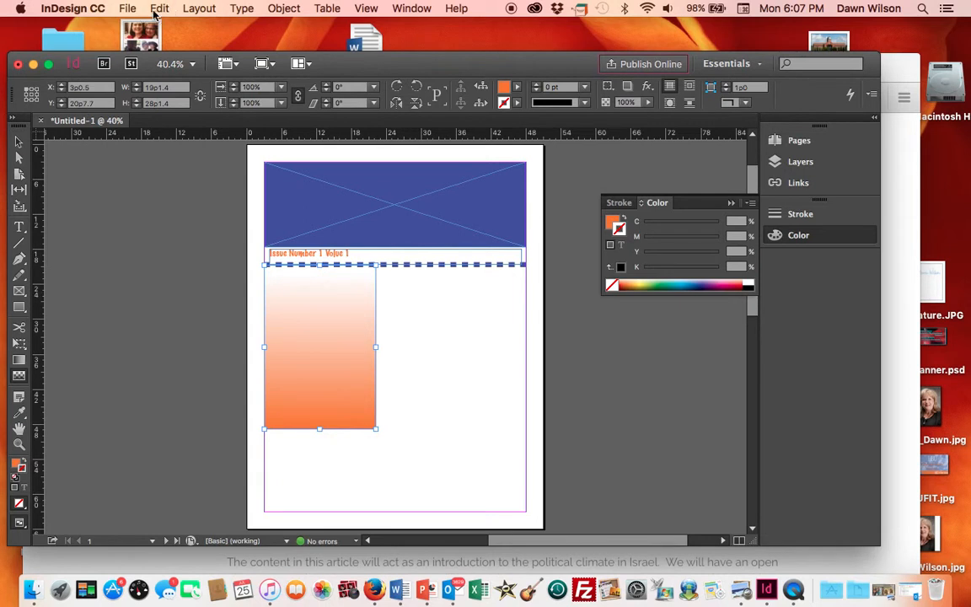
click(156, 8)
click(157, 8)
click(160, 9)
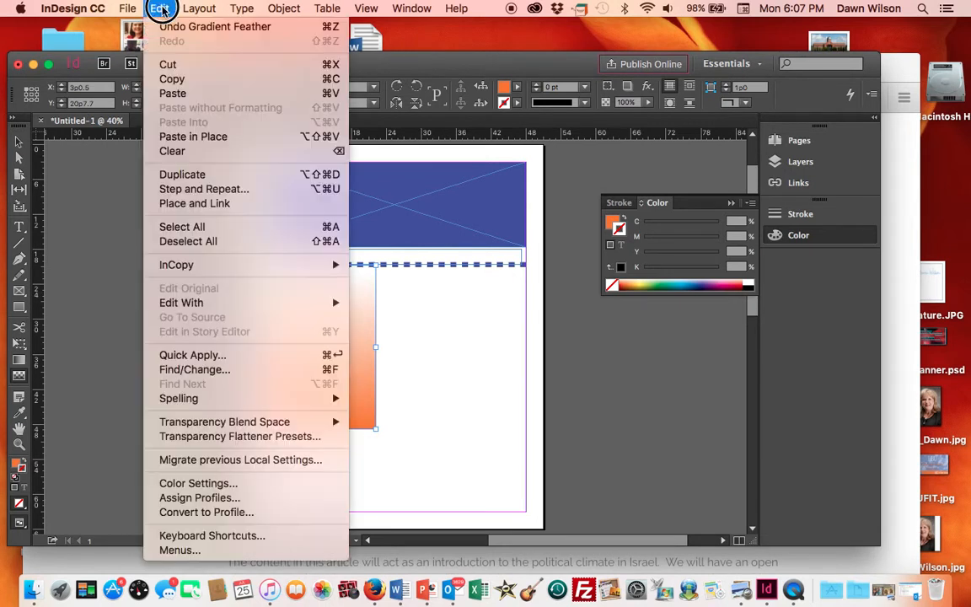
click(168, 27)
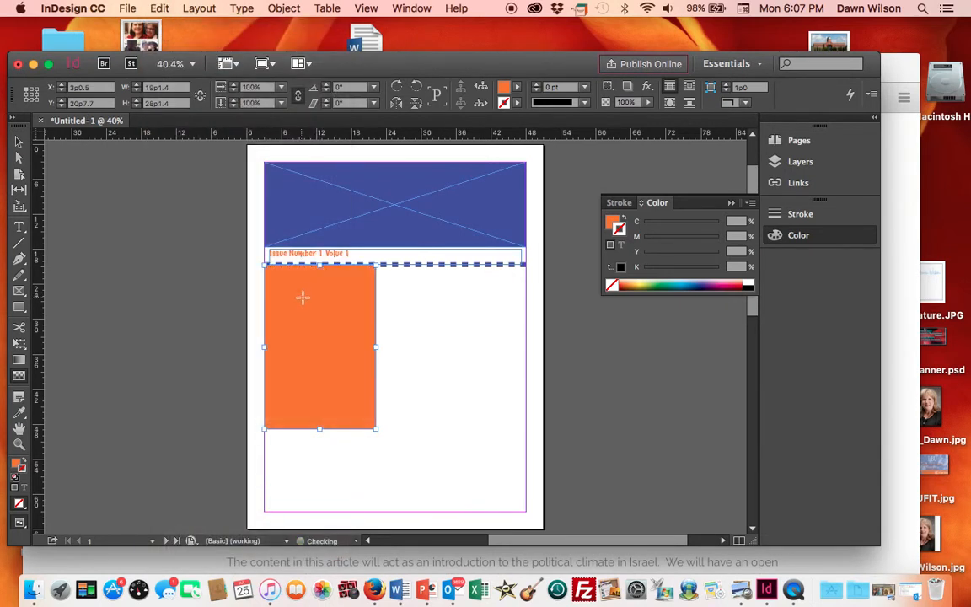
- Apply a gradient feather to the orange rectangle fading from top to bottom
click(320, 269)
drag(320, 268, 319, 431)
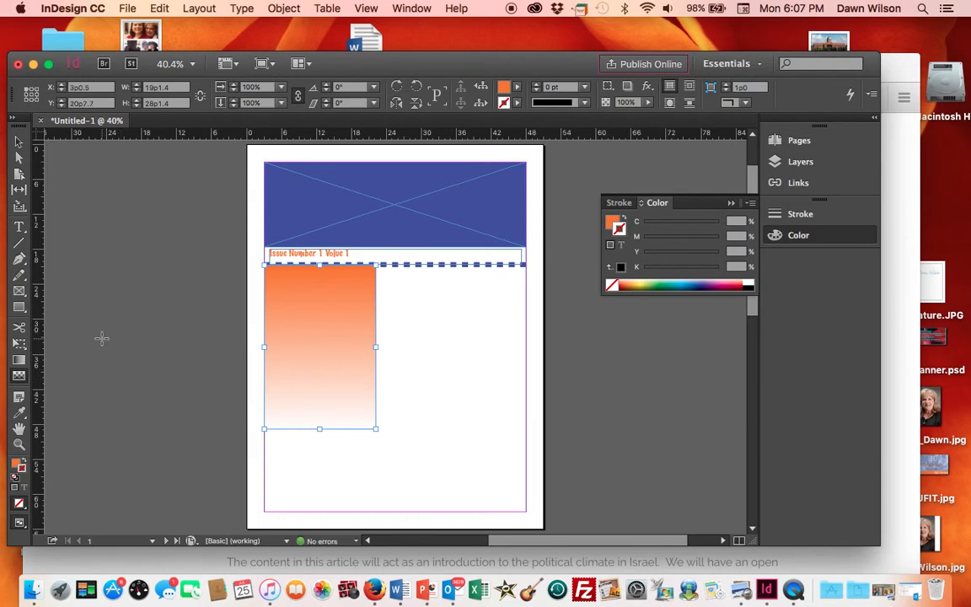
- Draw a text frame at the top of the orange rectangle and enter "Table of Contents"
click(20, 229)
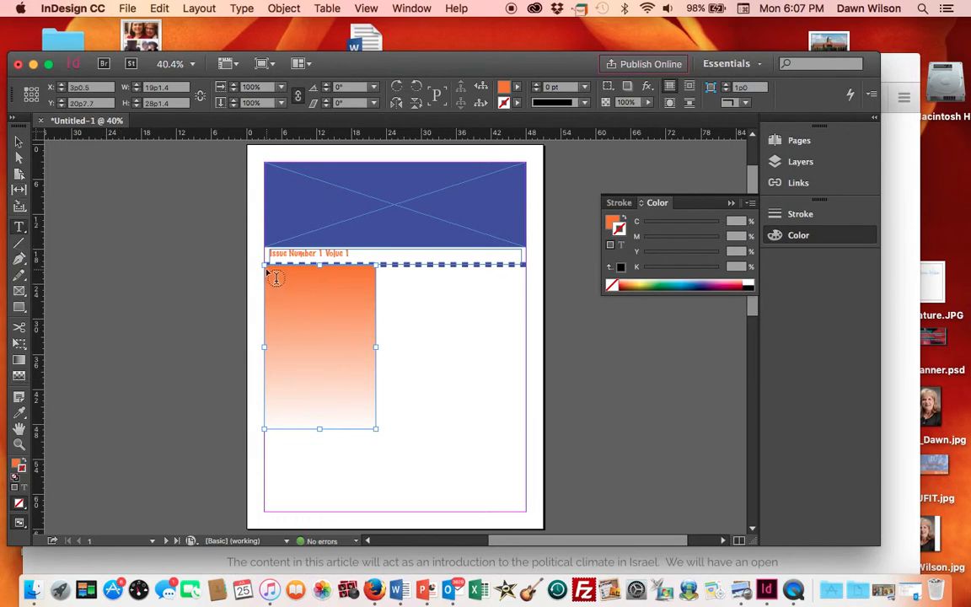
drag(268, 271, 321, 281)
drag(352, 290, 372, 294)
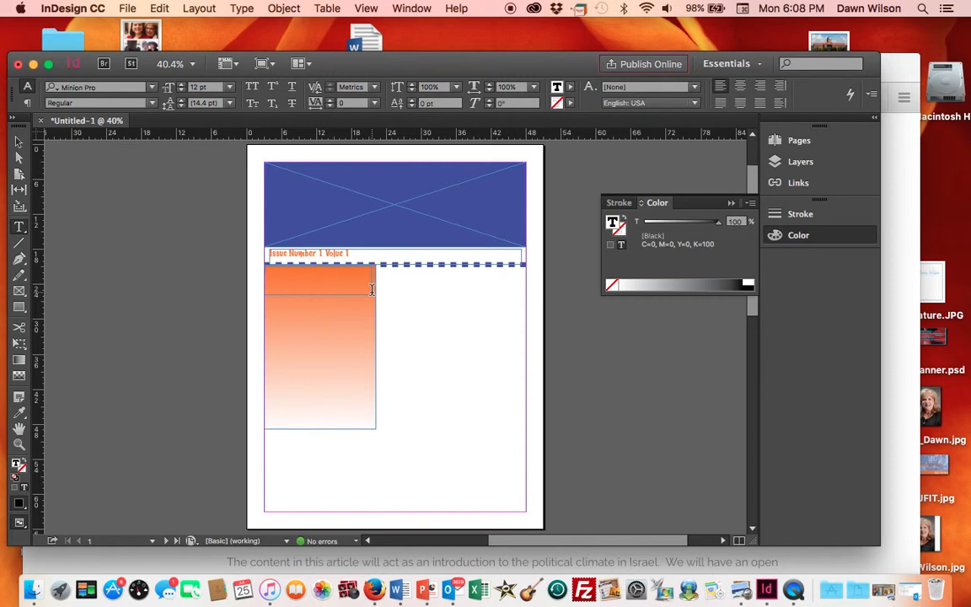
drag(372, 289, 371, 291)
text(Table of Contents)
- Set the "Table of Contents" text's font to Marker Felt
drag(296, 273, 264, 282)
click(152, 88)
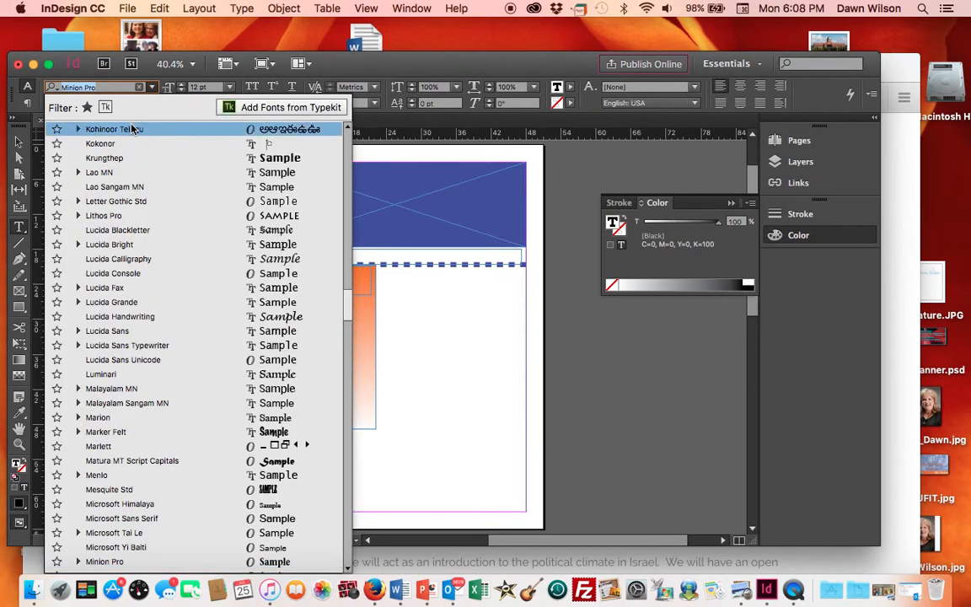
scroll(130, 158, up, 5)
scroll(130, 158, up, 15)
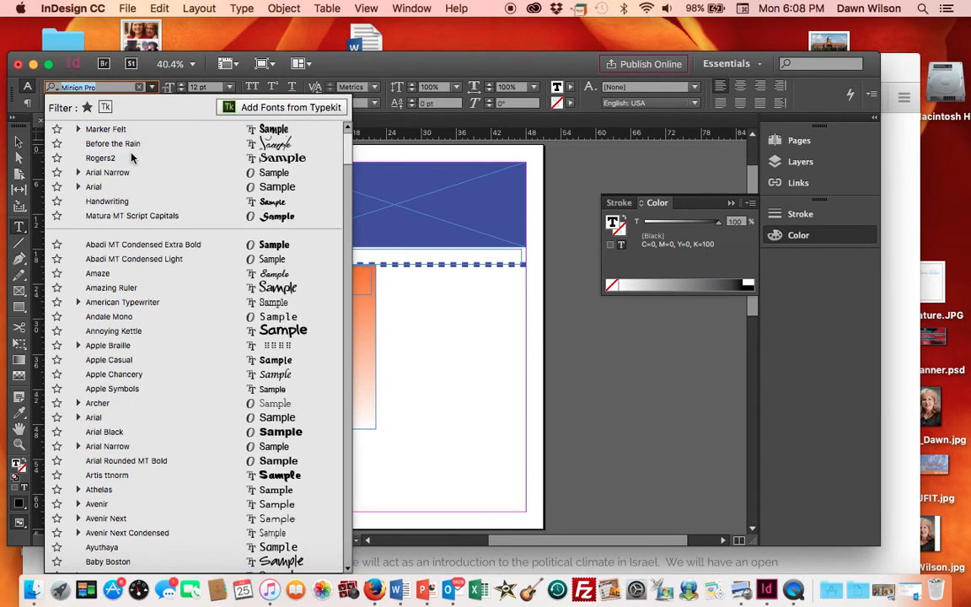
click(93, 130)
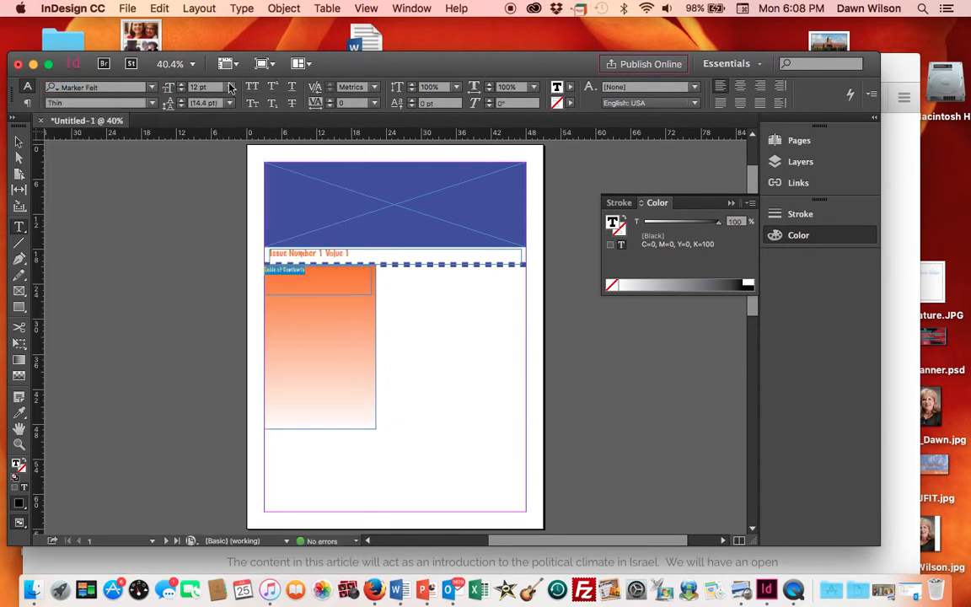
- Set the "Table of Contents" text's font size to 30 pt
click(228, 88)
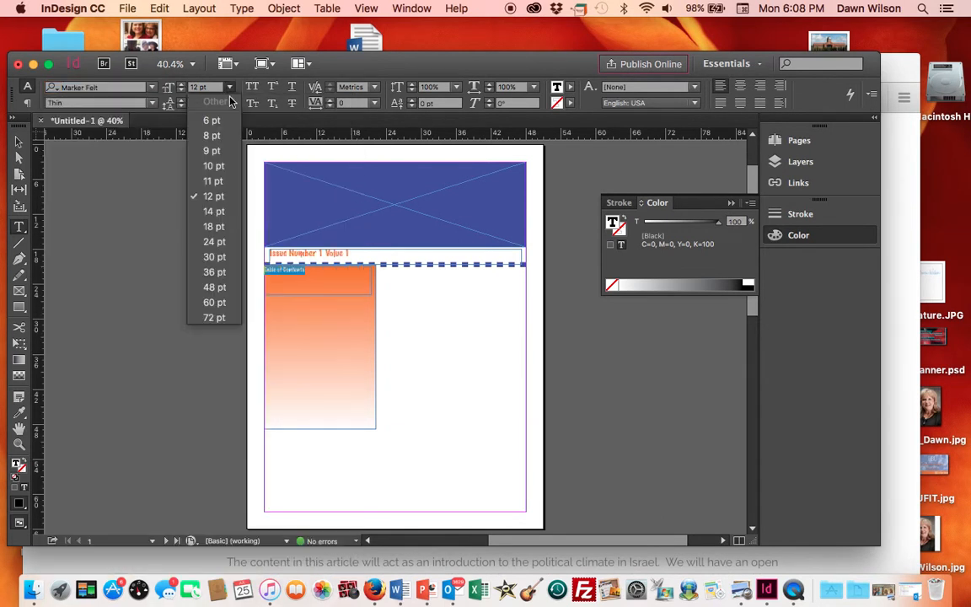
click(214, 272)
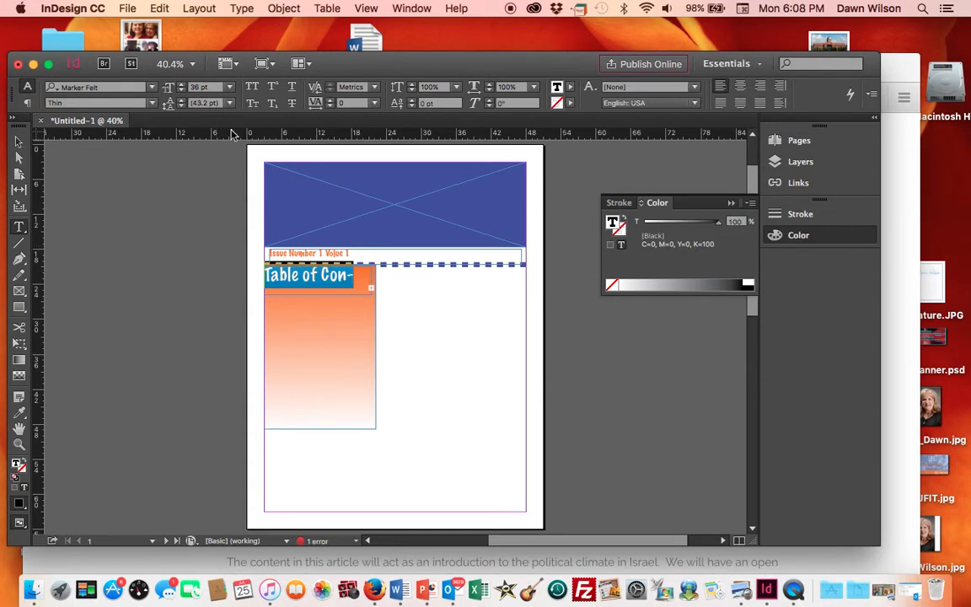
click(229, 86)
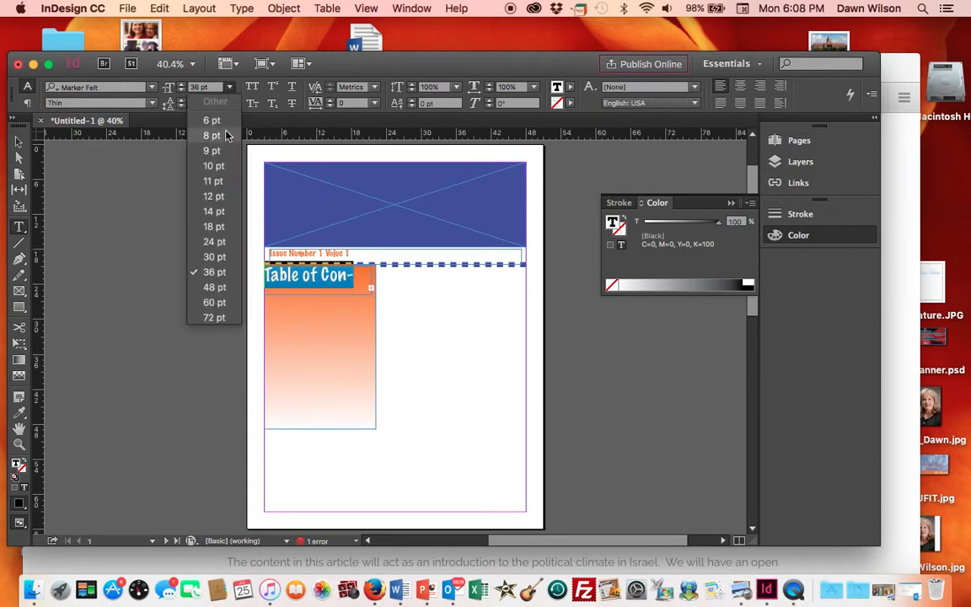
click(218, 257)
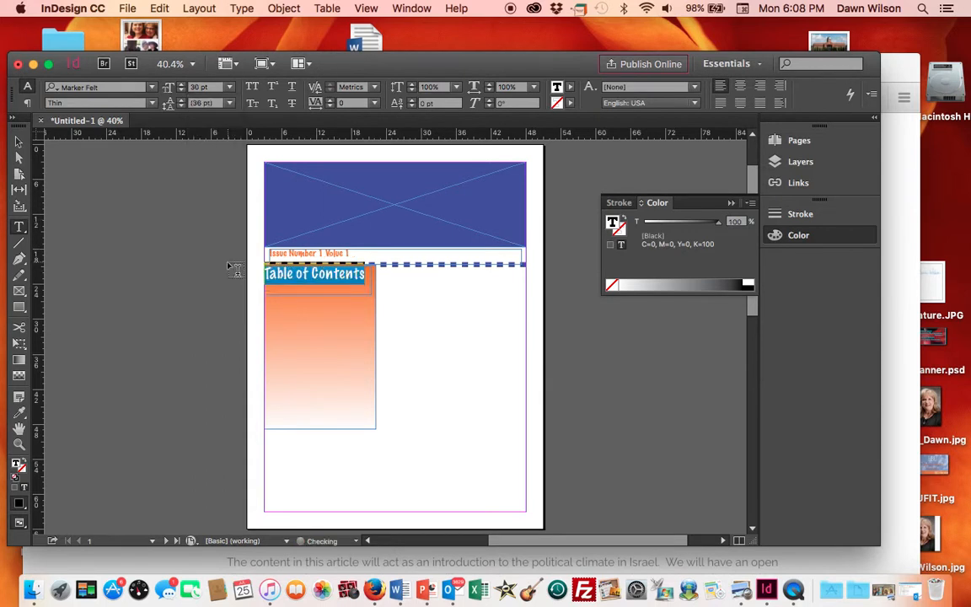
- Select the "Table of Contents" text and color it with the banner's blue using the Eyedropper
click(174, 341)
drag(365, 273, 262, 275)
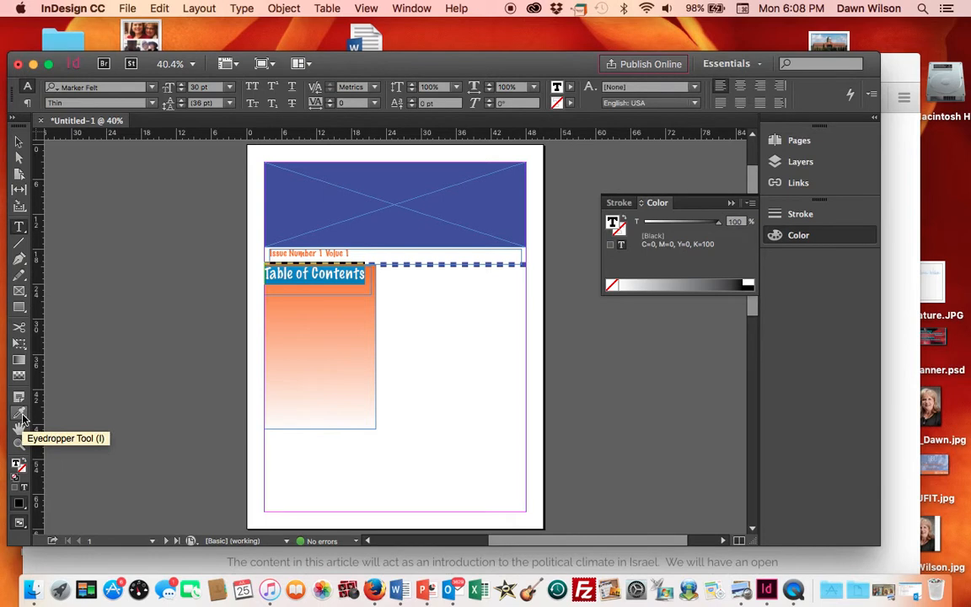
double_click(18, 466)
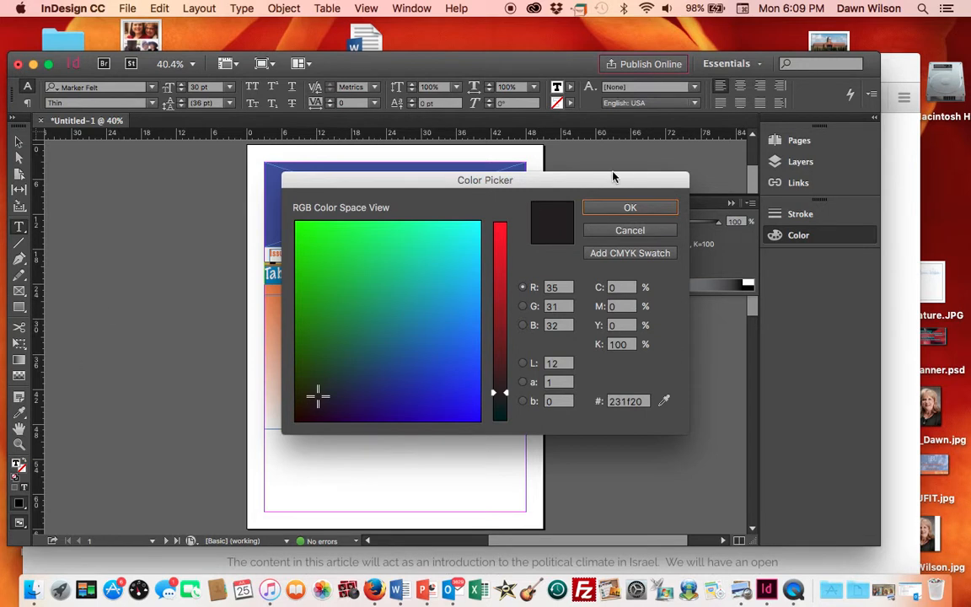
click(627, 230)
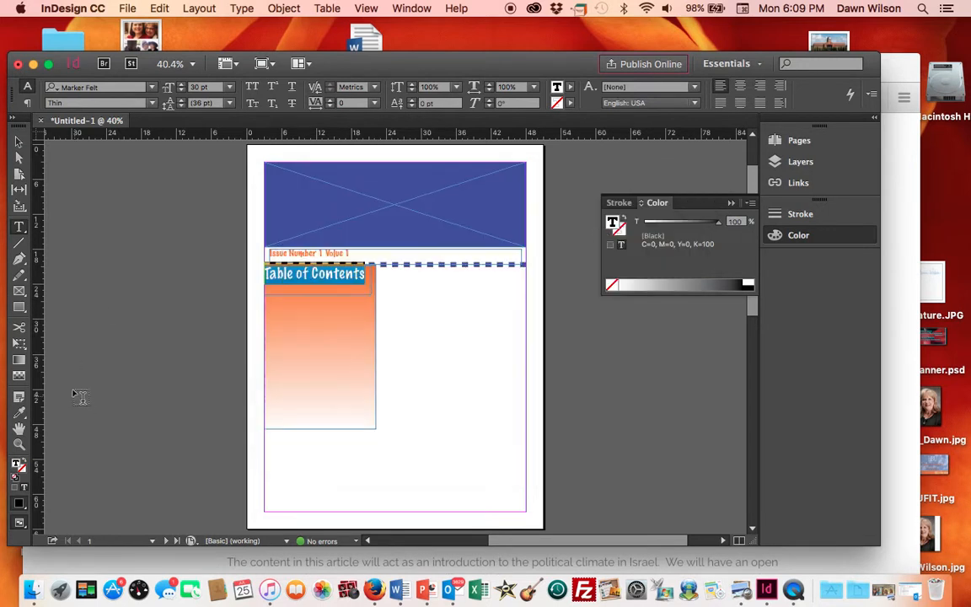
click(18, 411)
click(285, 199)
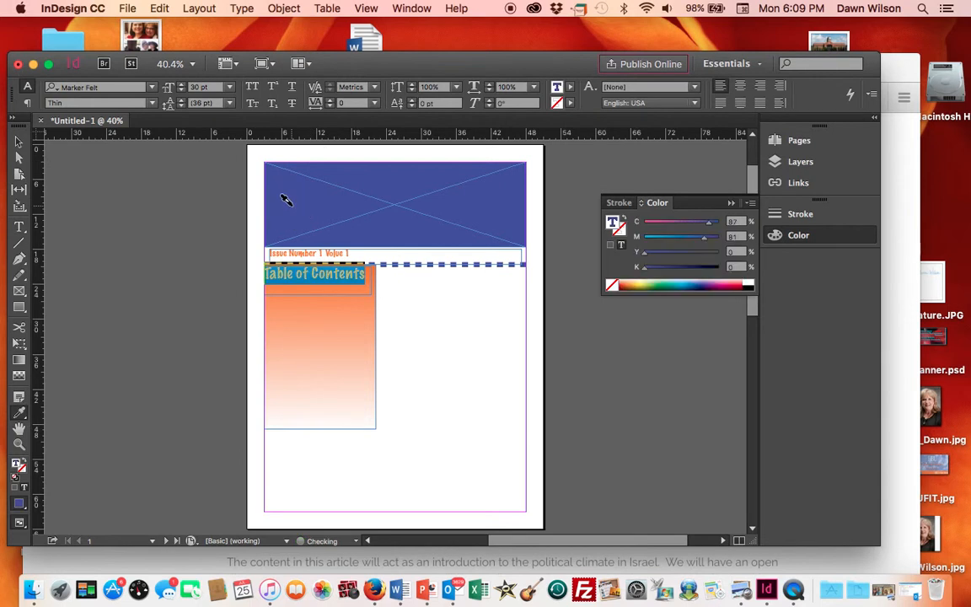
click(20, 143)
click(20, 143)
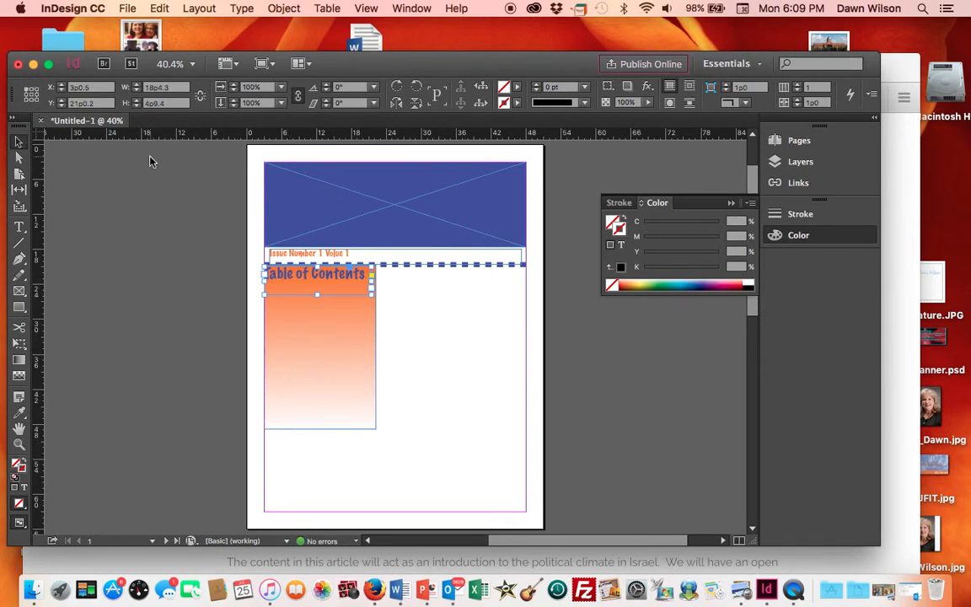
- Place HBU_Logo_200px.jpg into the selected "Table of Contents" frame, replacing it
click(127, 8)
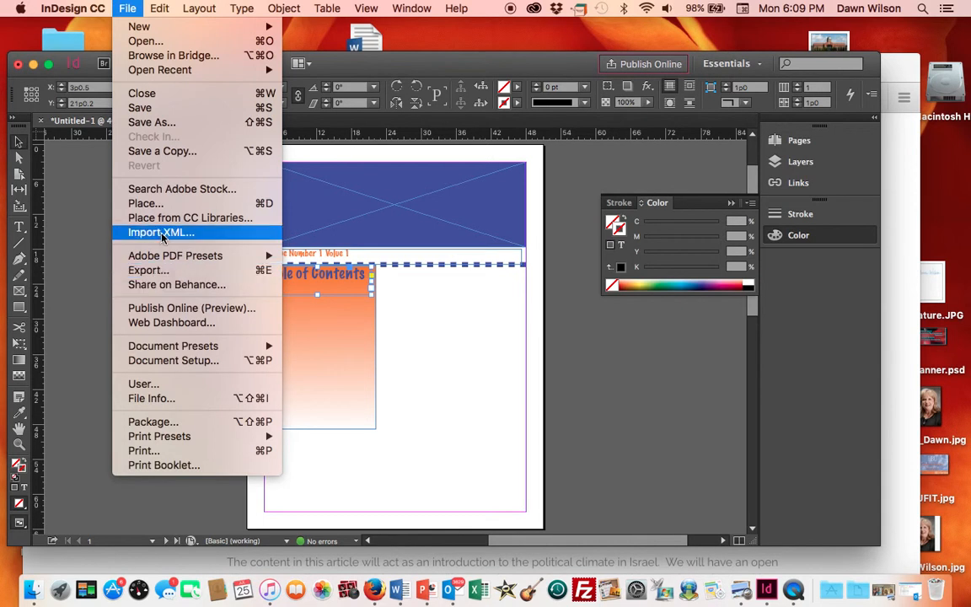
click(148, 204)
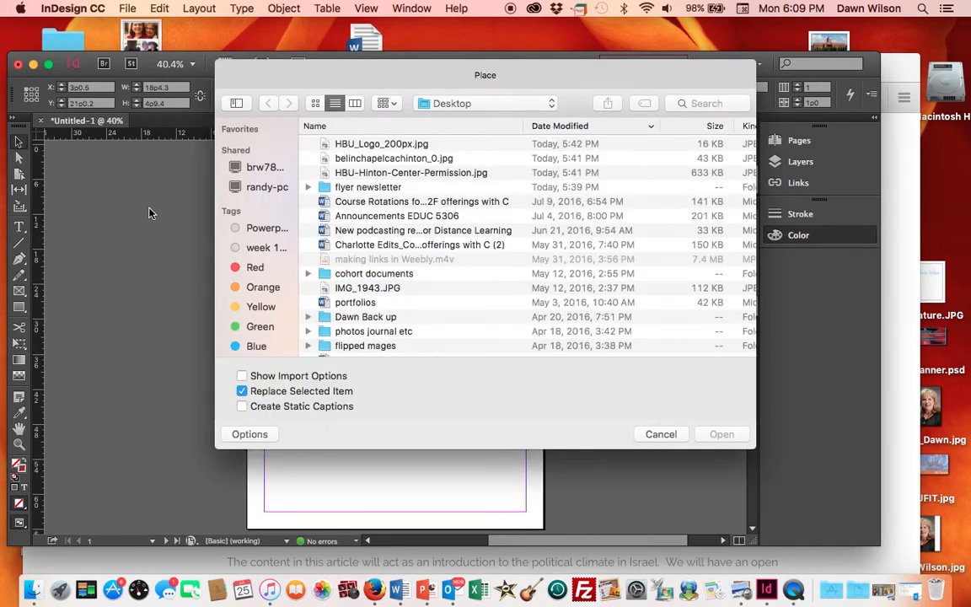
click(428, 159)
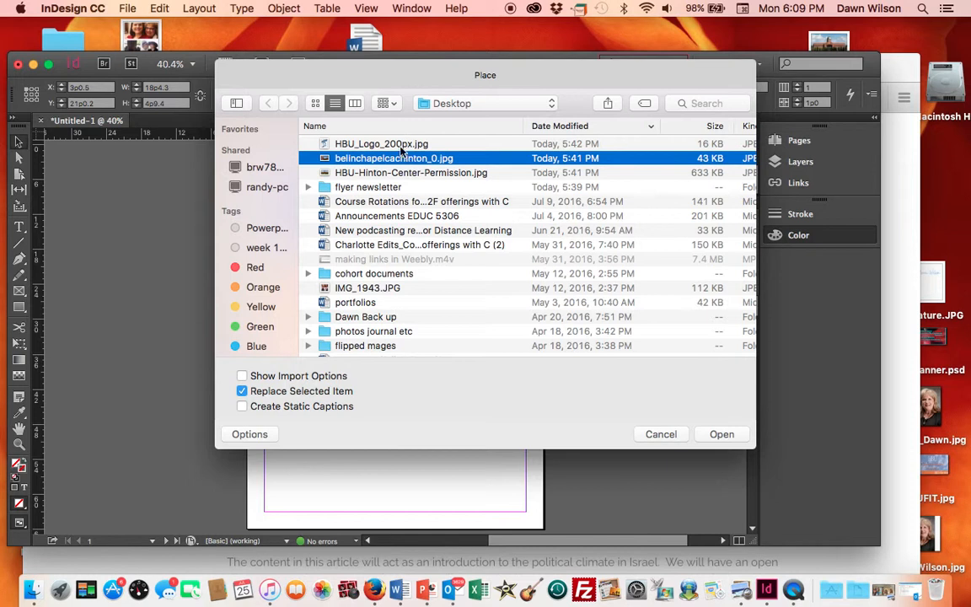
click(401, 146)
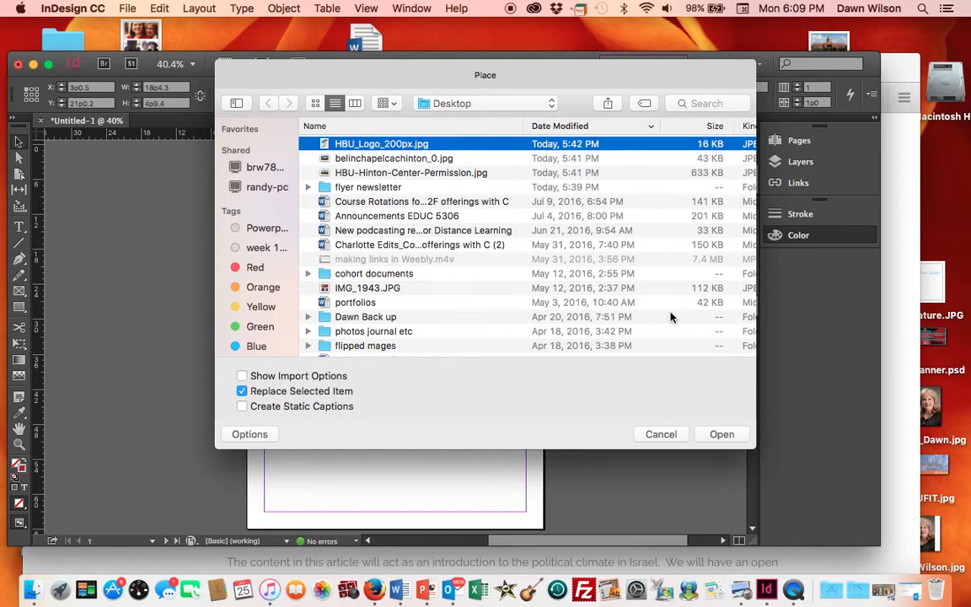
key(Return)
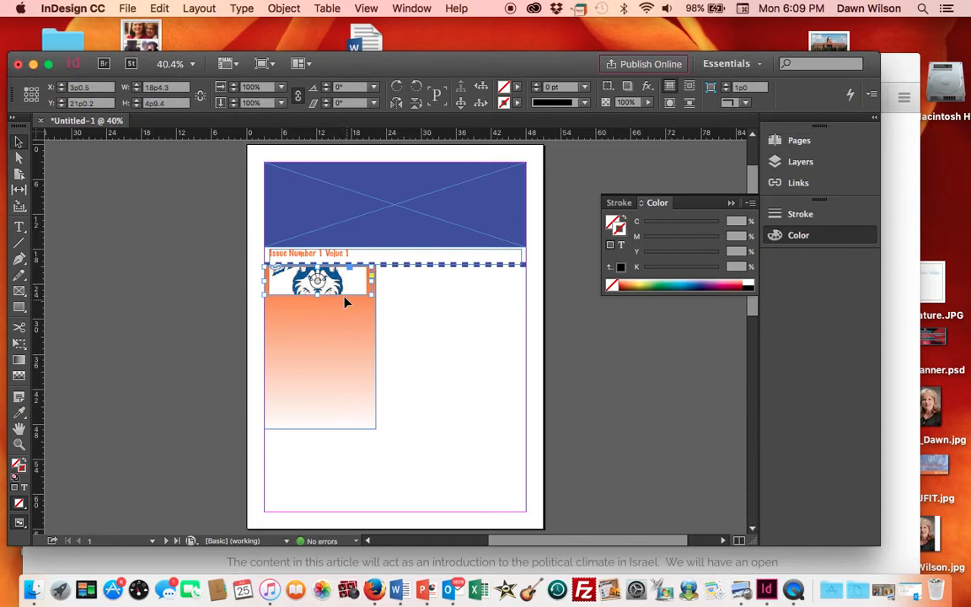
- Move the logo frame to the bottom of the left column and adjust its height
drag(333, 284, 321, 496)
key(Left)
key(Left)
key(Left)
key(Left)
key(Left)
key(Left)
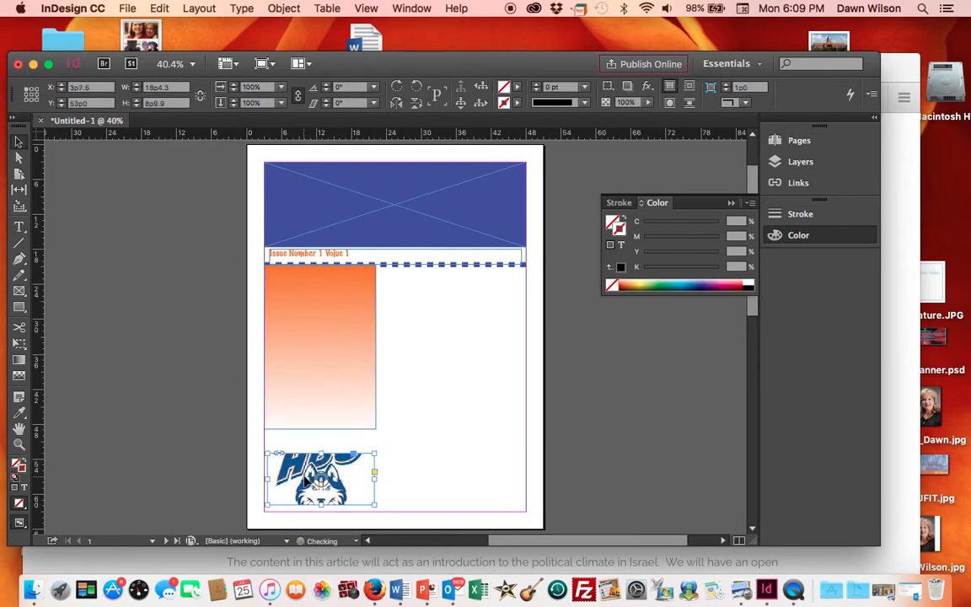
drag(318, 505, 317, 511)
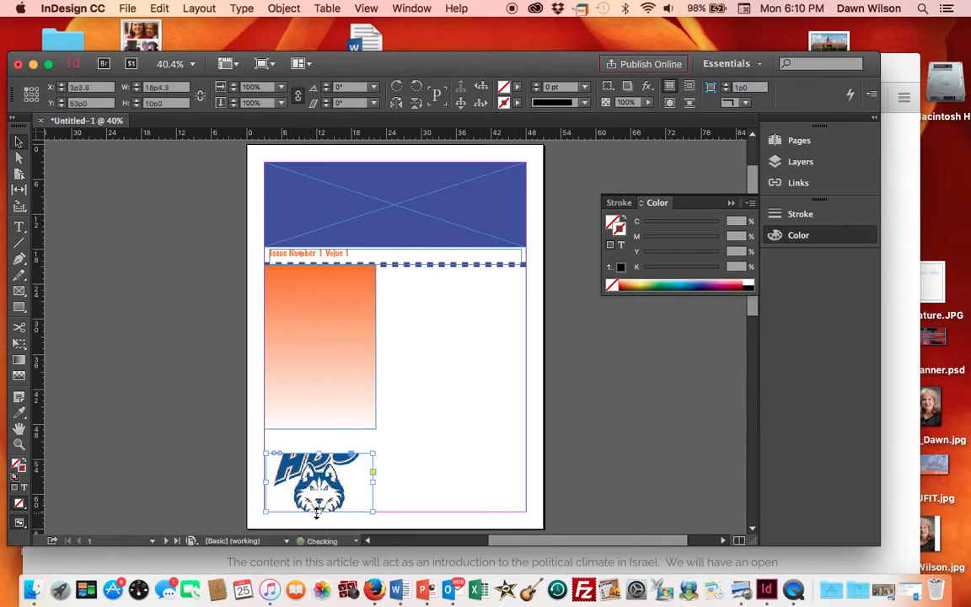
drag(319, 453, 318, 429)
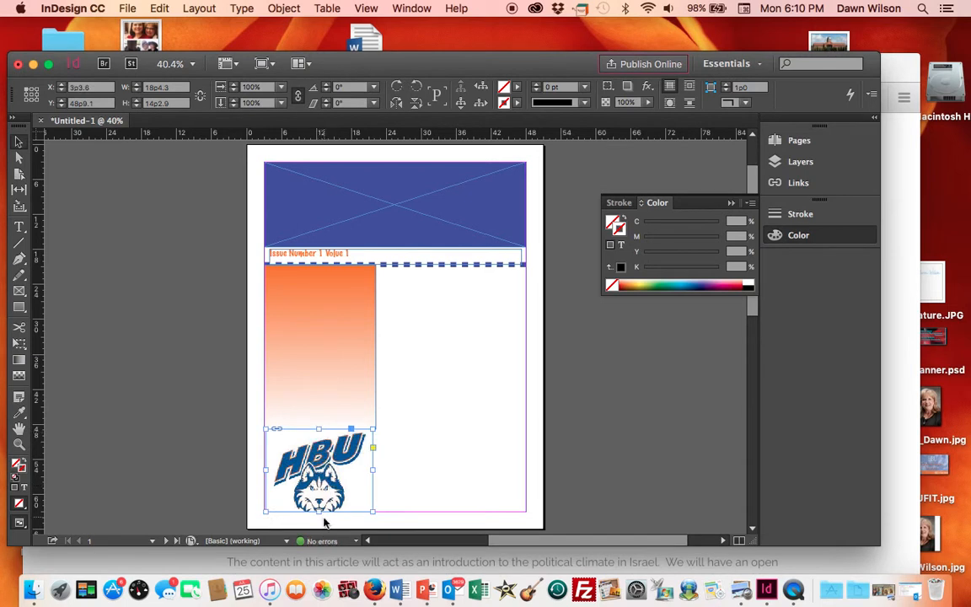
drag(318, 511, 317, 523)
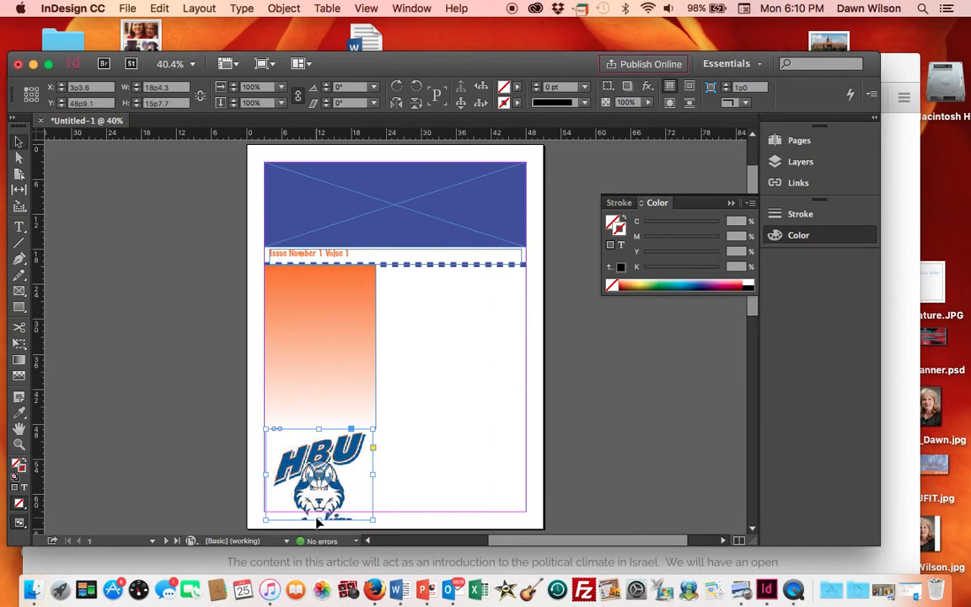
drag(319, 520, 319, 513)
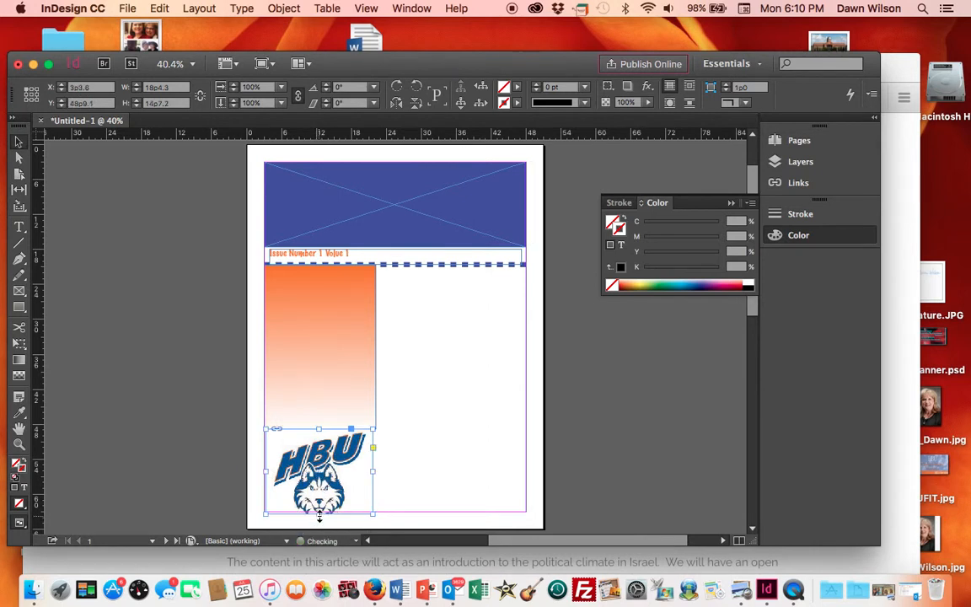
drag(321, 473, 450, 386)
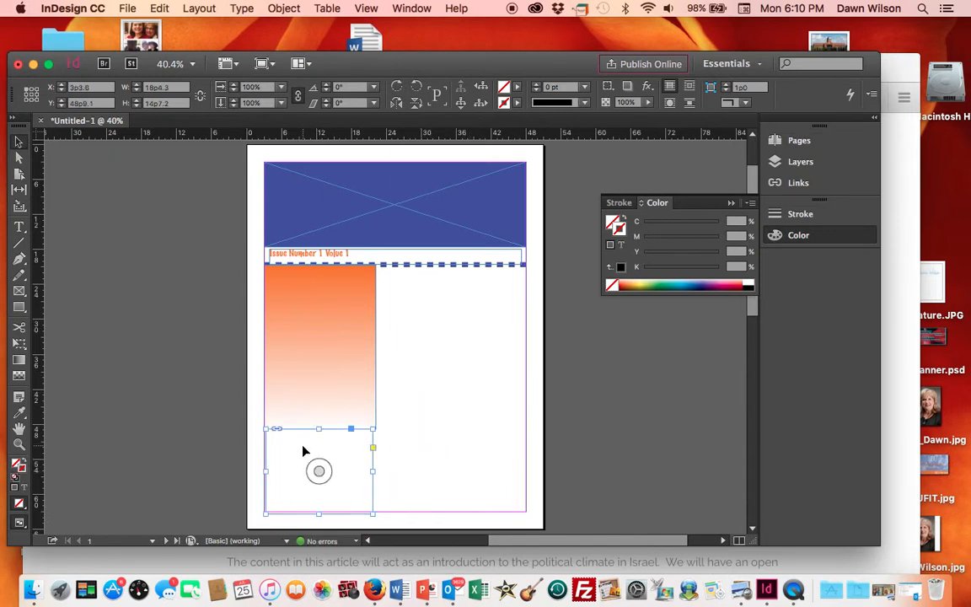
click(157, 9)
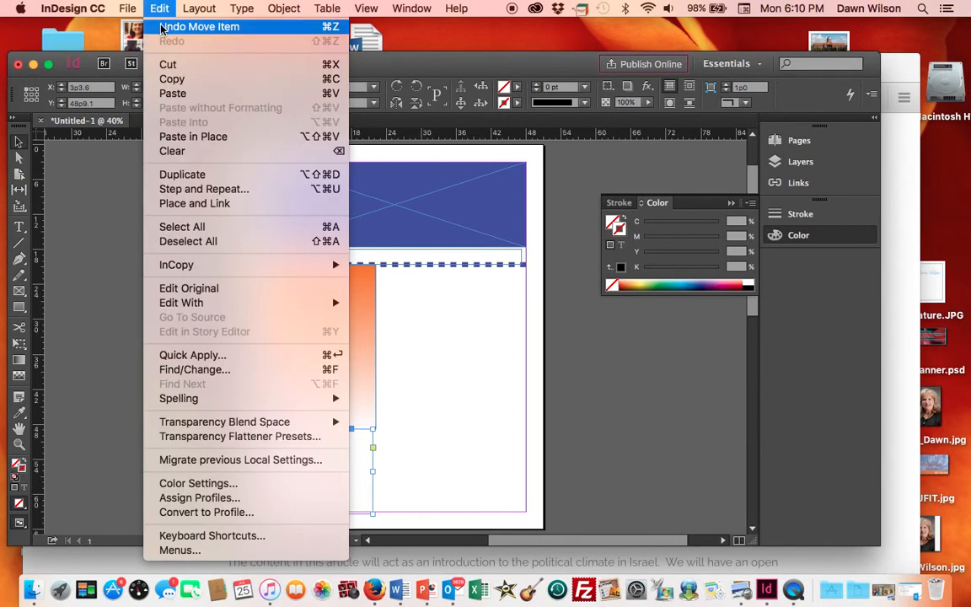
click(198, 27)
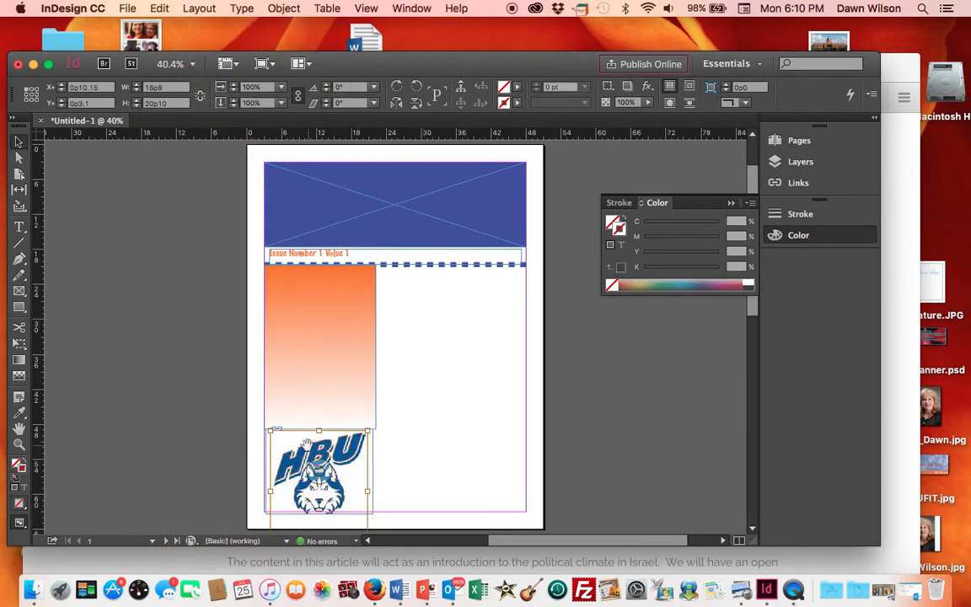
- Move the logo frame off the page onto the pasteboard and delete it
drag(278, 445, 110, 304)
drag(285, 503, 109, 341)
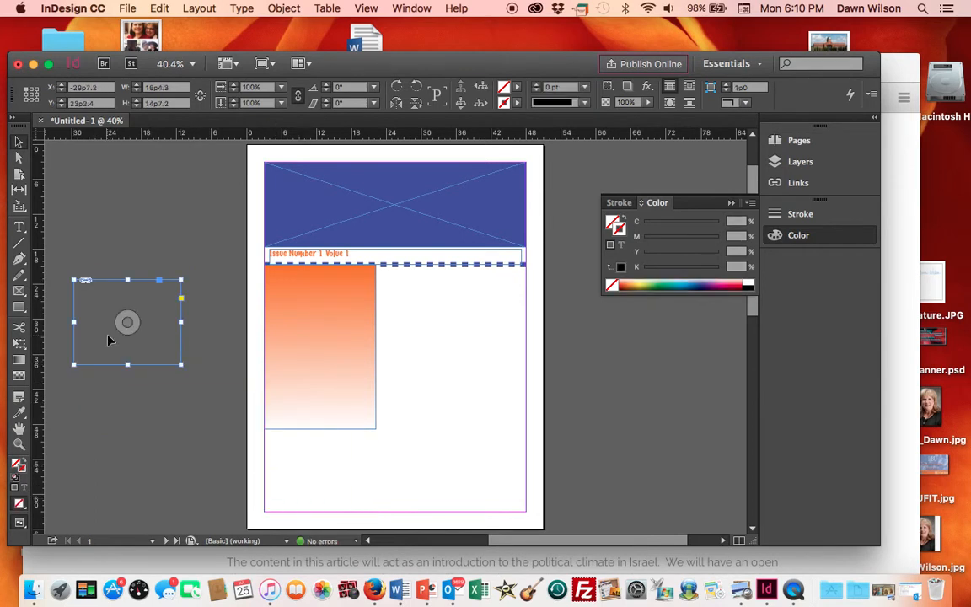
click(145, 312)
drag(145, 312, 145, 384)
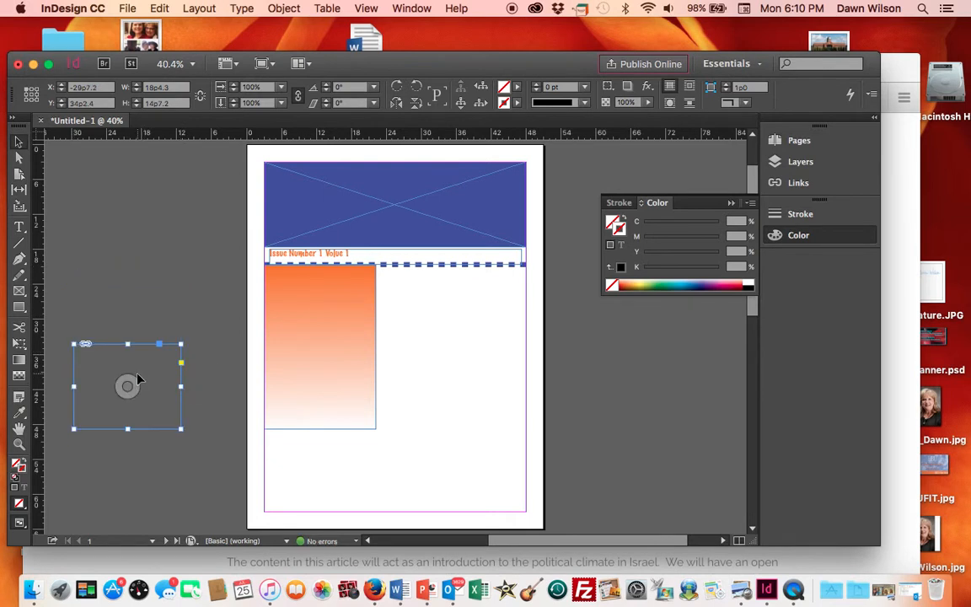
key(Delete)
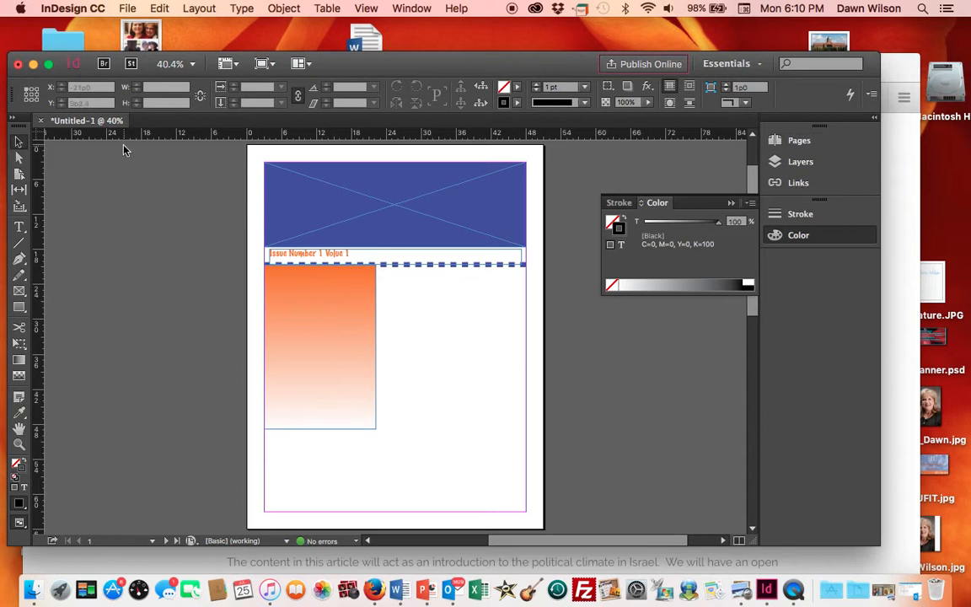
- Place HBU_Logo_200px.jpg on the page to the right of the orange rectangle
click(128, 9)
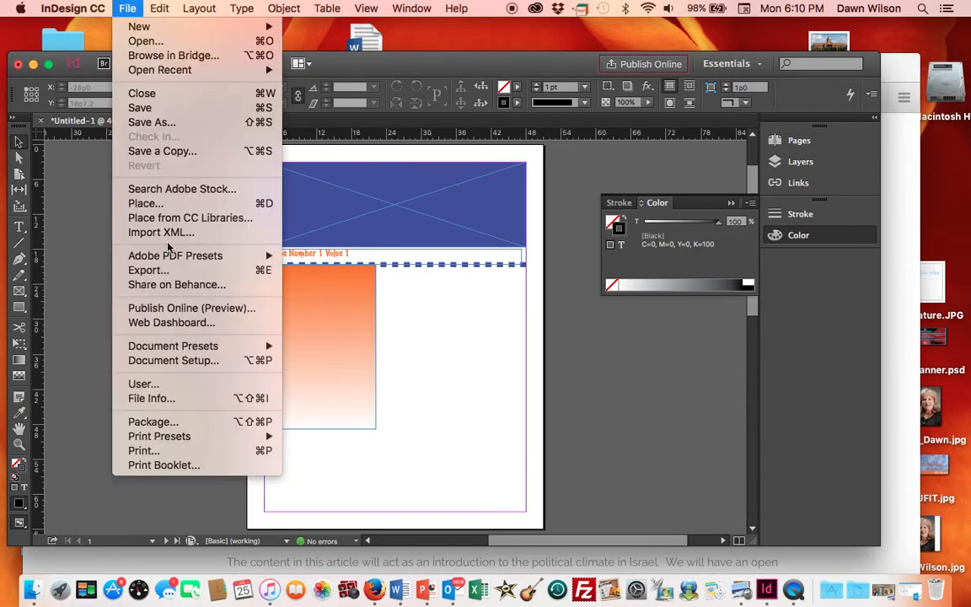
click(162, 205)
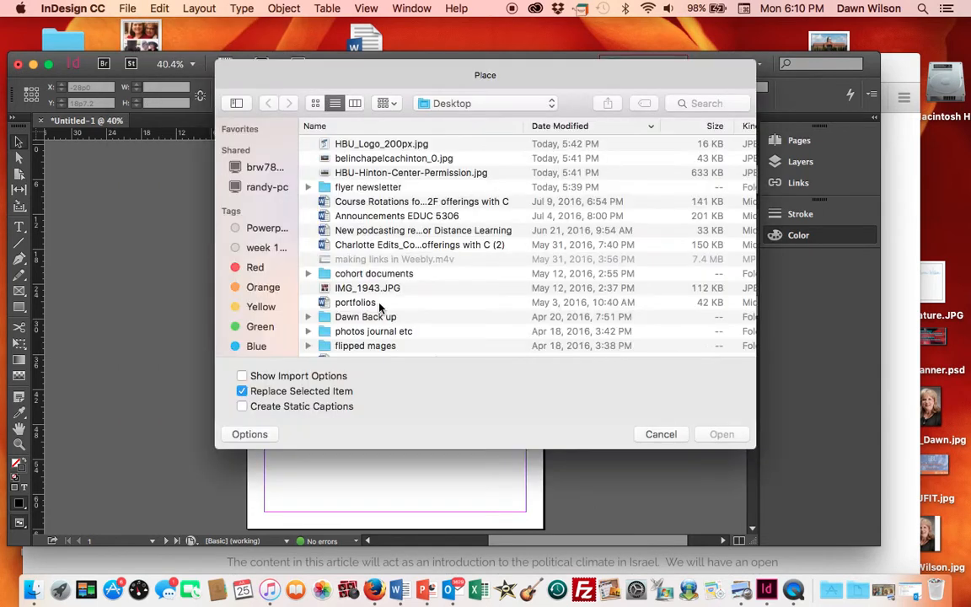
double_click(388, 144)
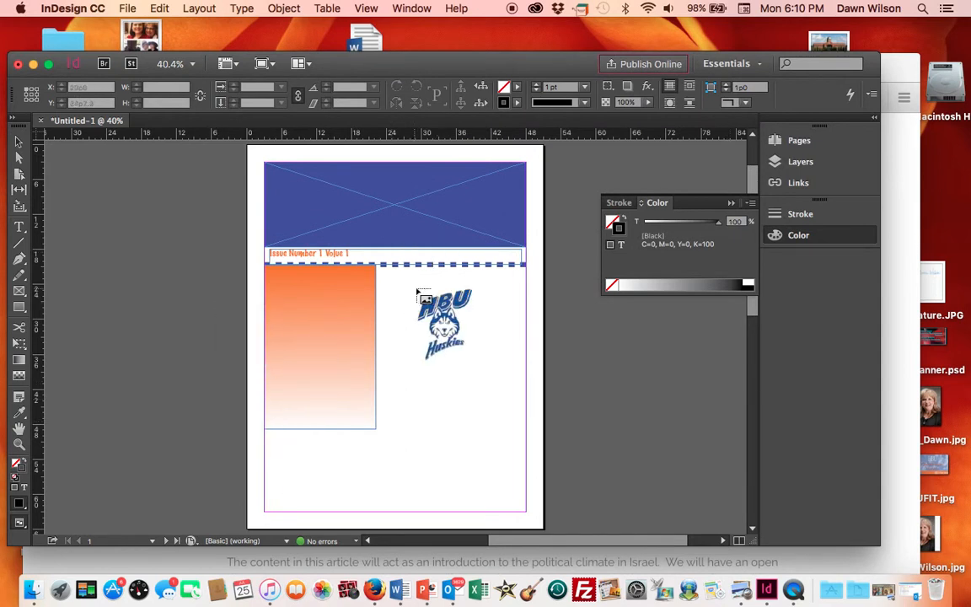
click(400, 280)
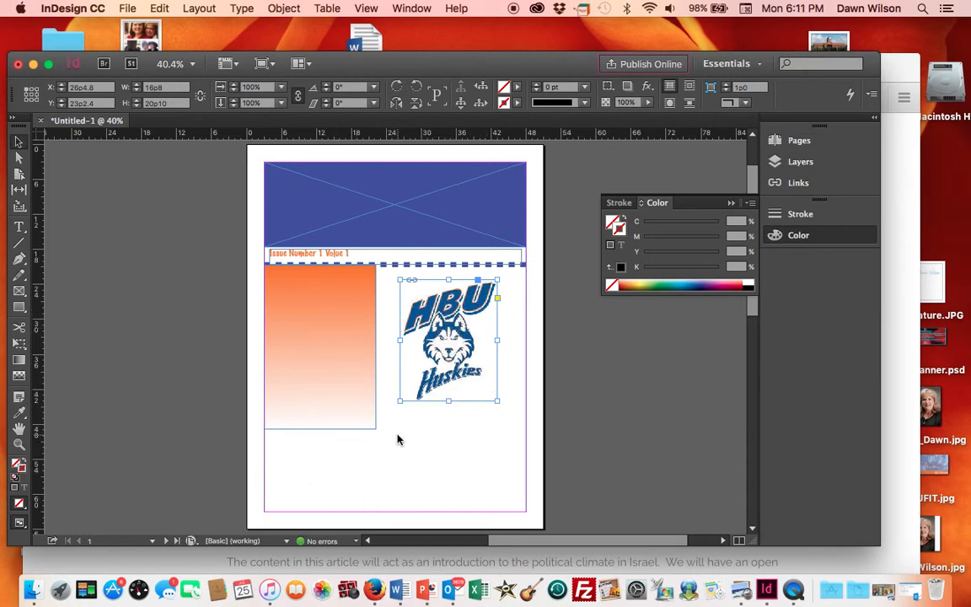
- Scale the logo down with the Free Transform tool and move it below the orange rectangle
click(19, 346)
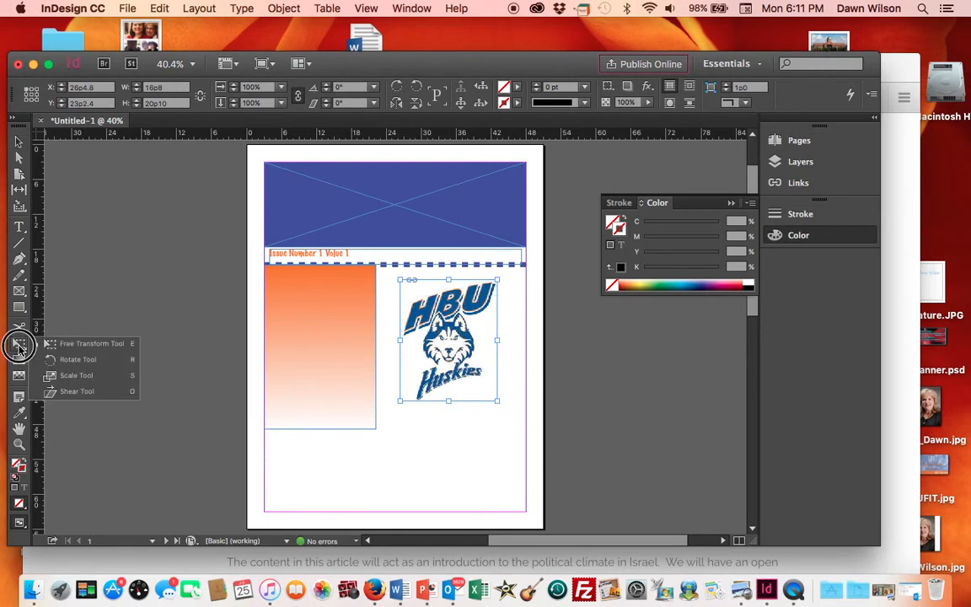
click(76, 346)
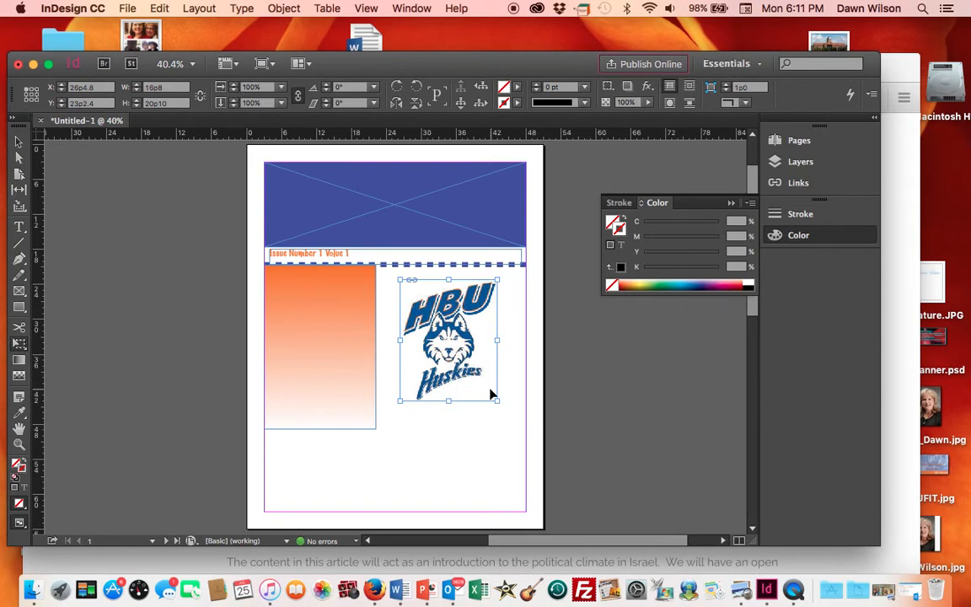
drag(497, 403, 462, 362)
drag(462, 359, 461, 359)
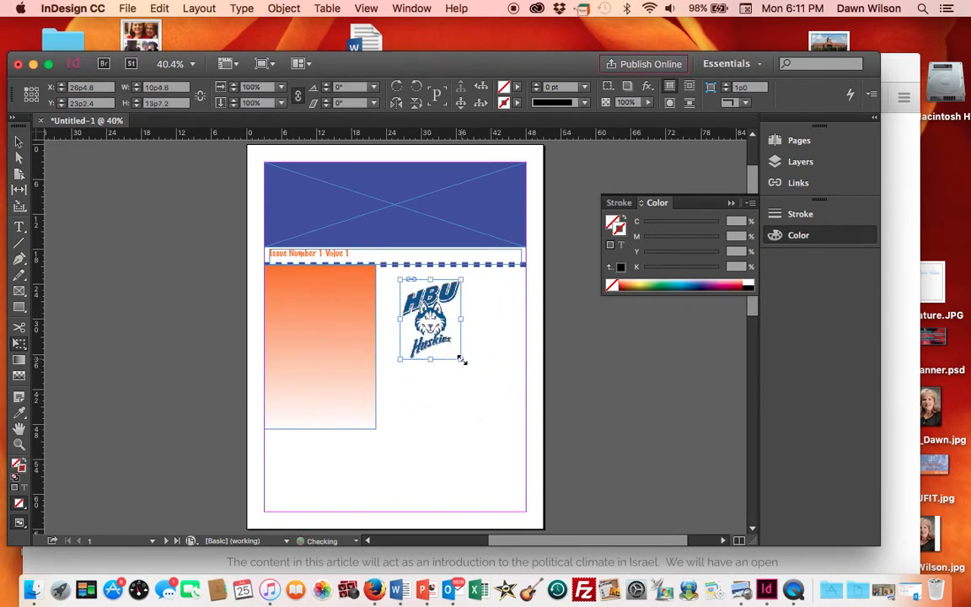
drag(429, 322, 327, 482)
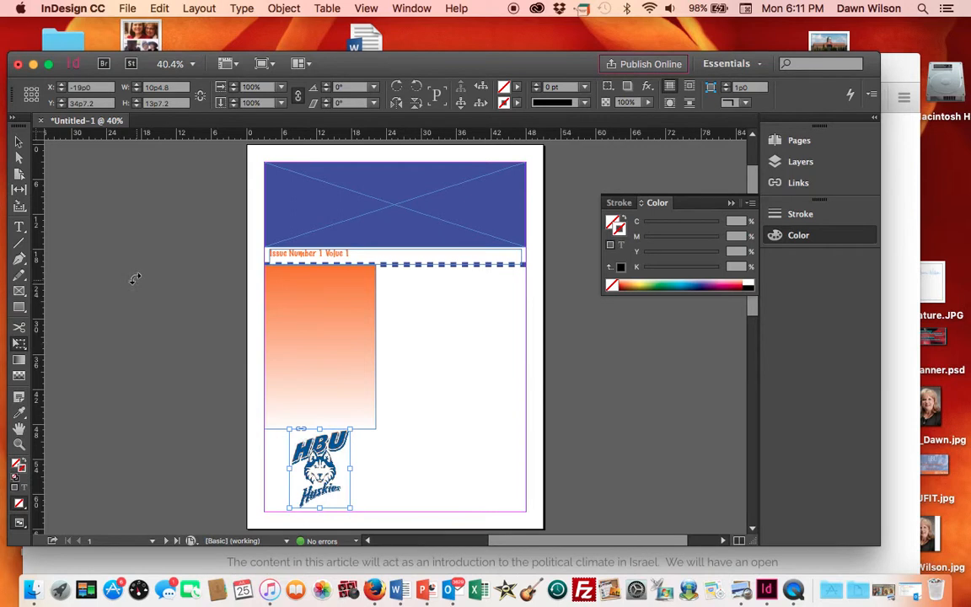
- Extend the orange gradient rectangle down to the bottom margin with the Free Transform tool
click(19, 143)
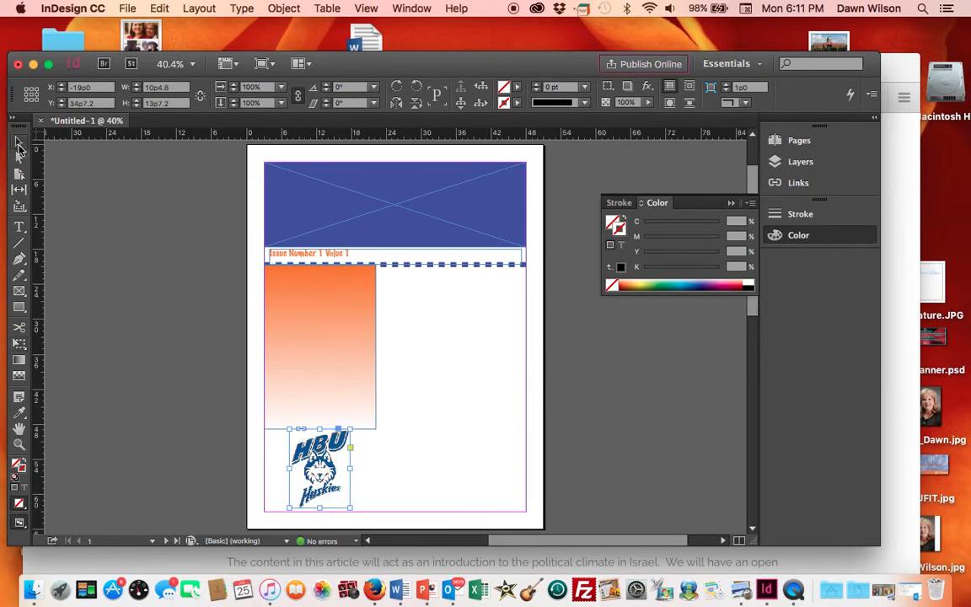
click(371, 426)
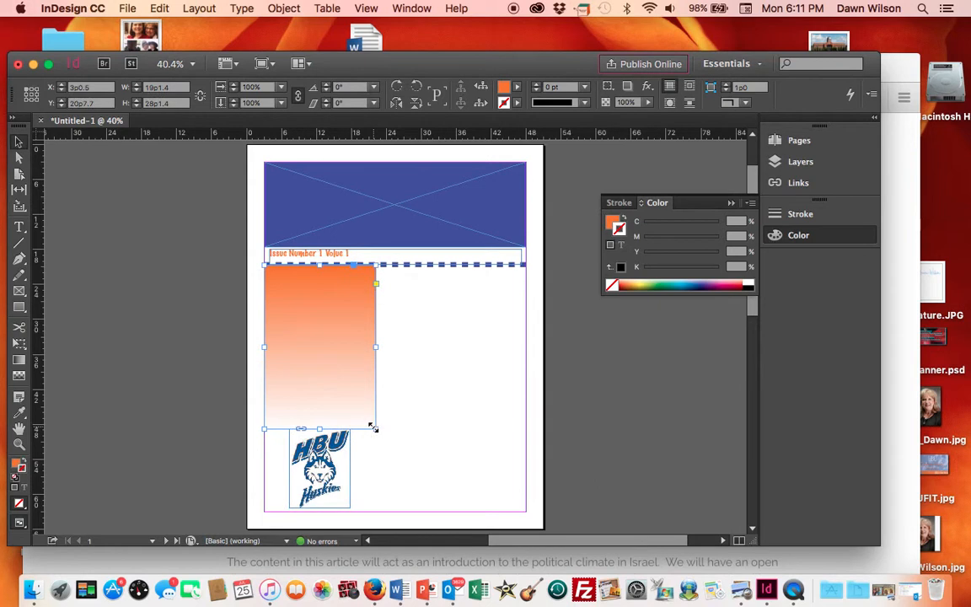
click(19, 343)
drag(375, 428, 373, 513)
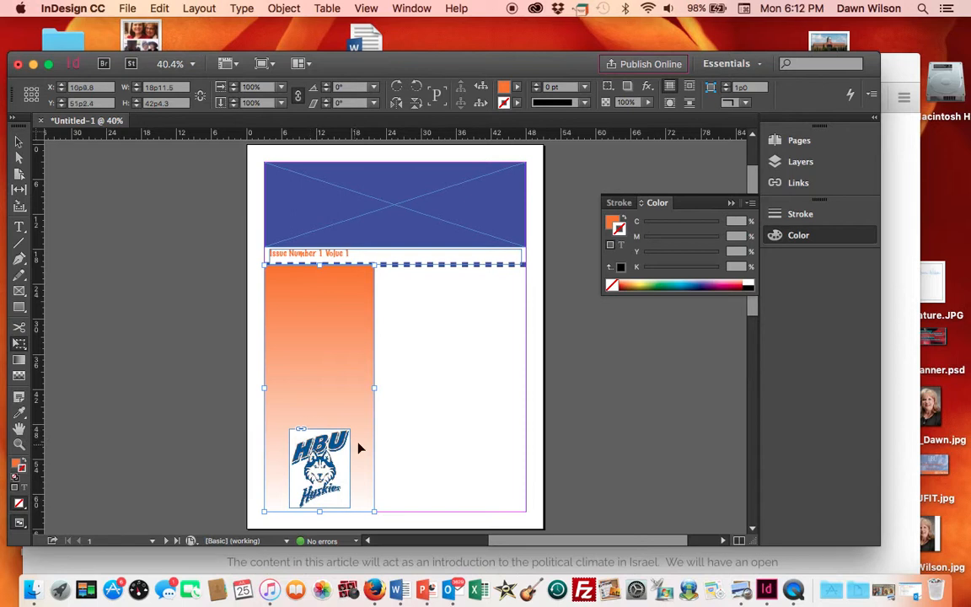
- Move the logo frame down so it sits on the bottom margin, then deselect
click(19, 143)
click(18, 142)
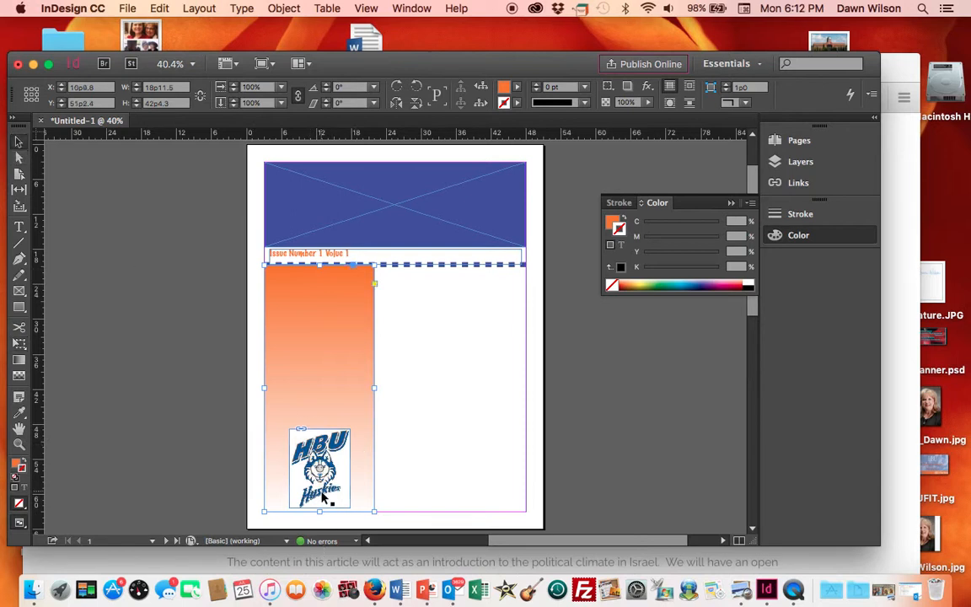
drag(327, 501, 323, 508)
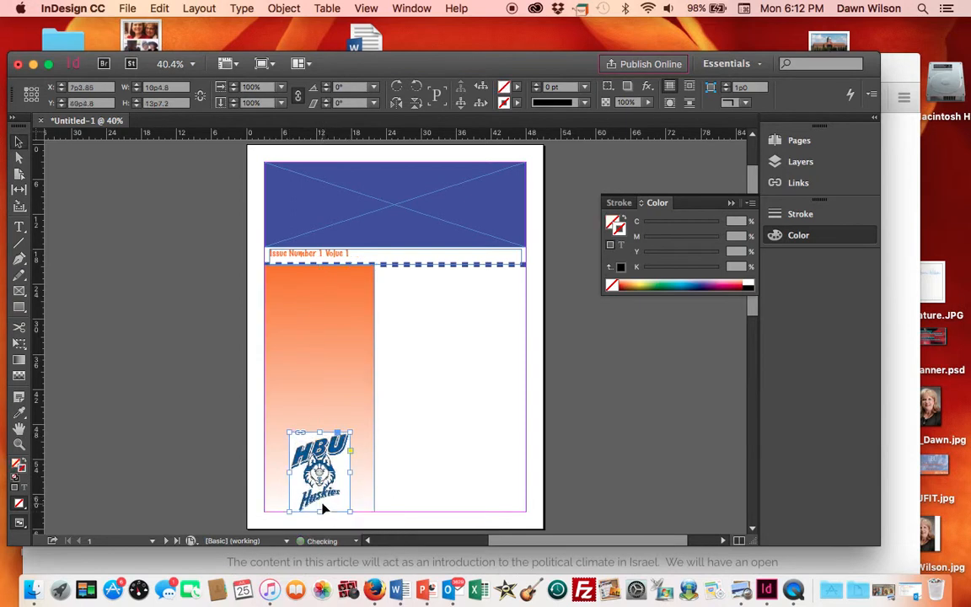
click(462, 497)
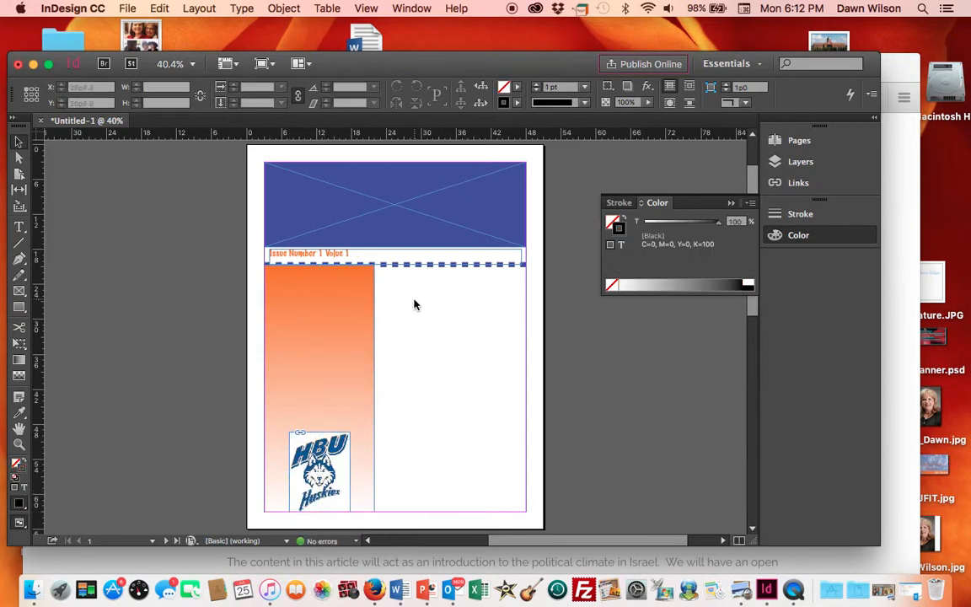
right_click(318, 302)
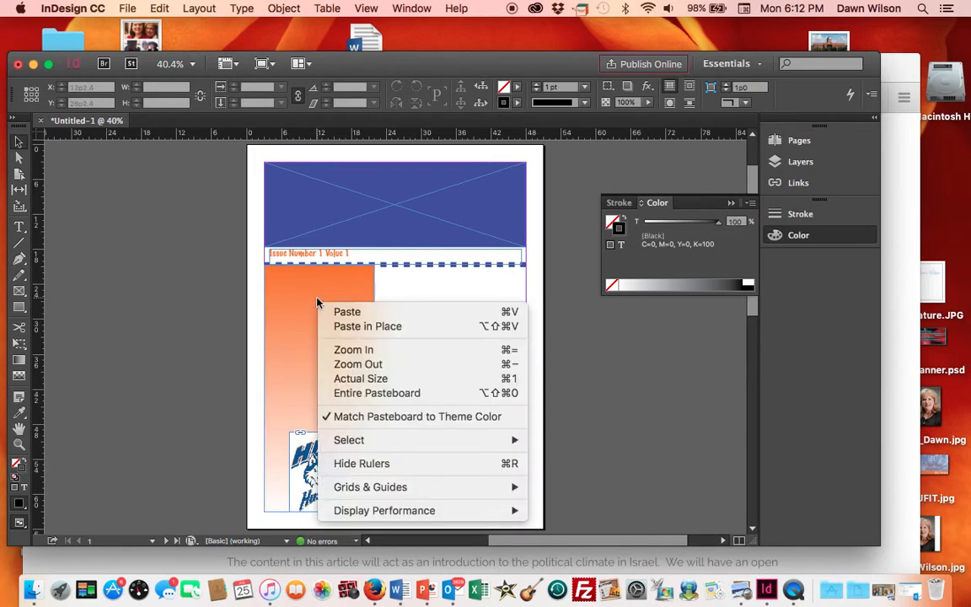
click(318, 303)
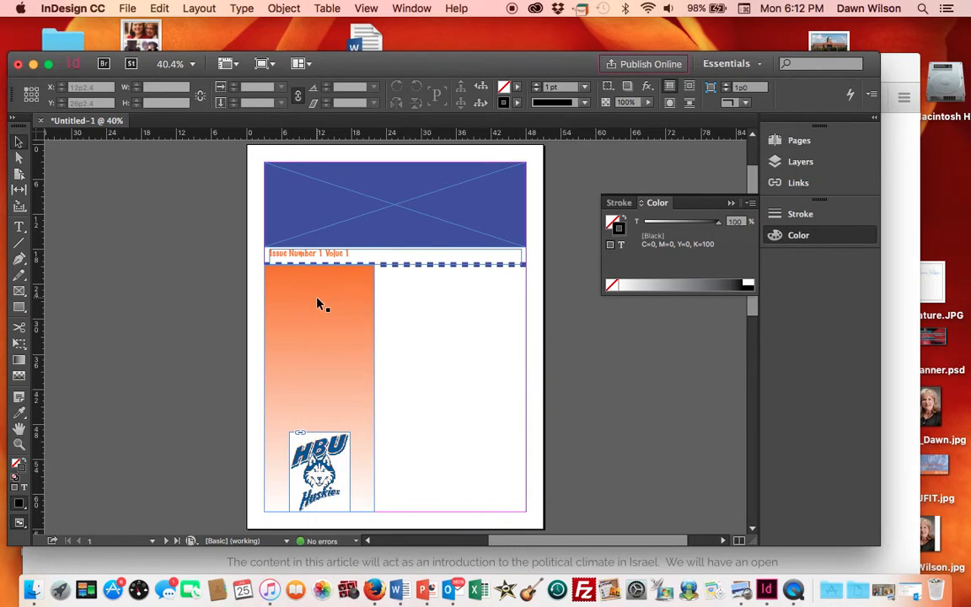
click(283, 9)
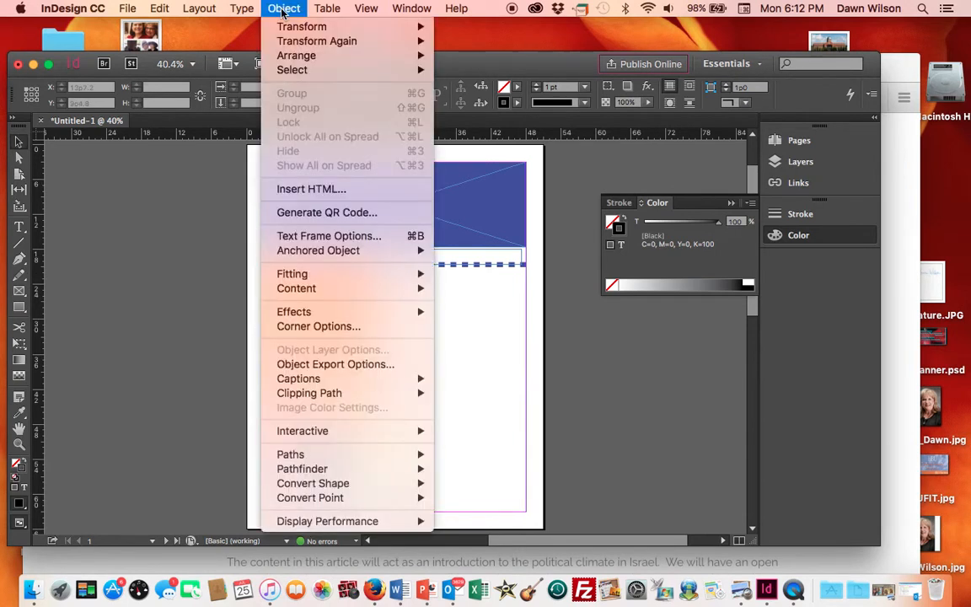
mouse_move(298, 59)
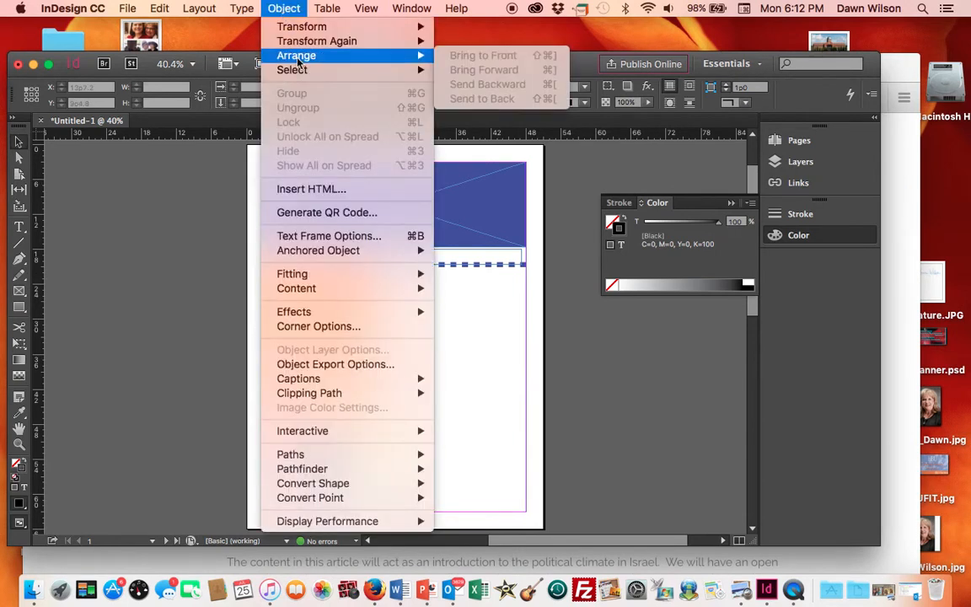
click(171, 325)
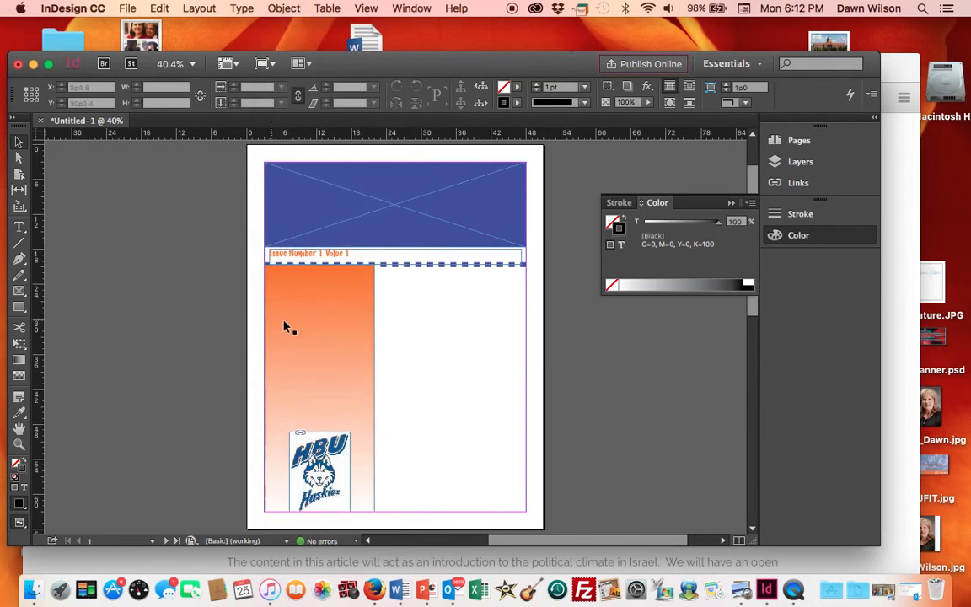
- Select the gradient rectangle and try to send it backward in the stacking order
click(303, 327)
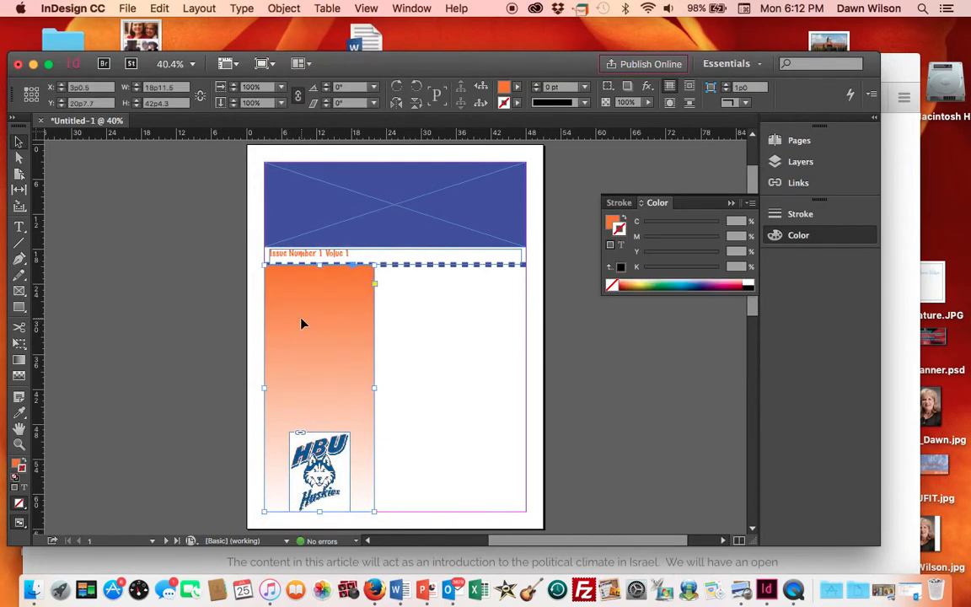
click(284, 9)
mouse_move(290, 56)
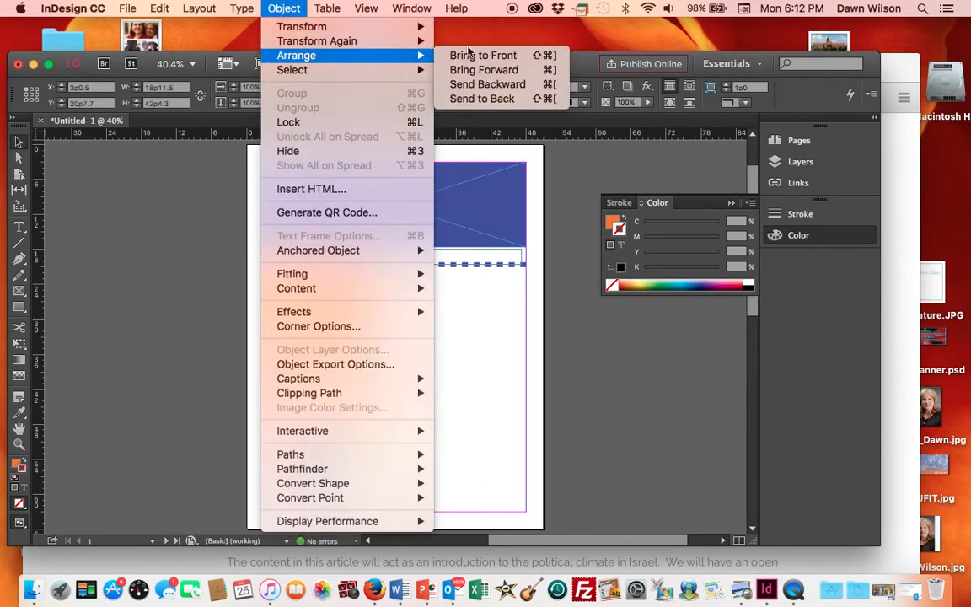
click(518, 93)
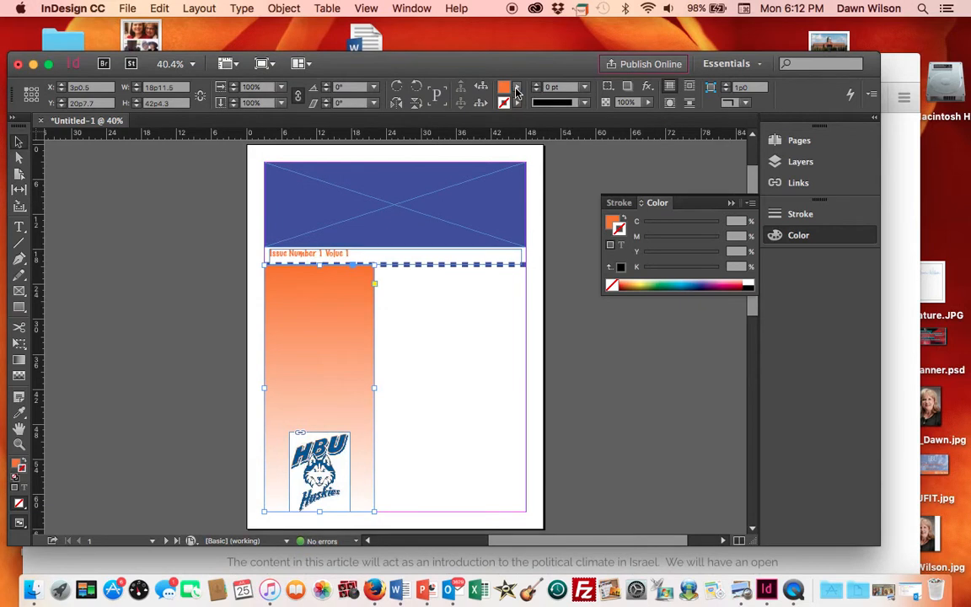
click(283, 8)
mouse_move(302, 50)
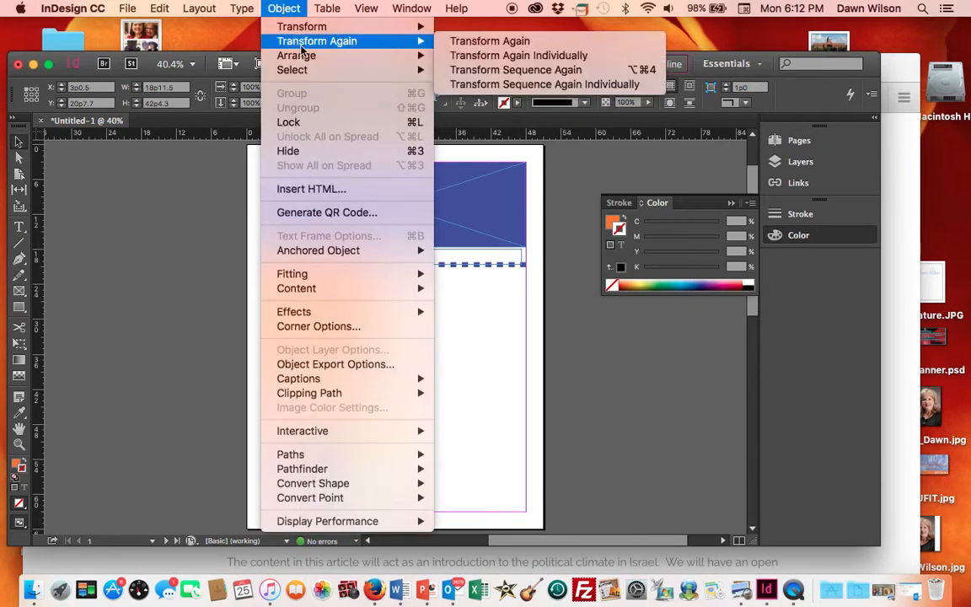
click(496, 98)
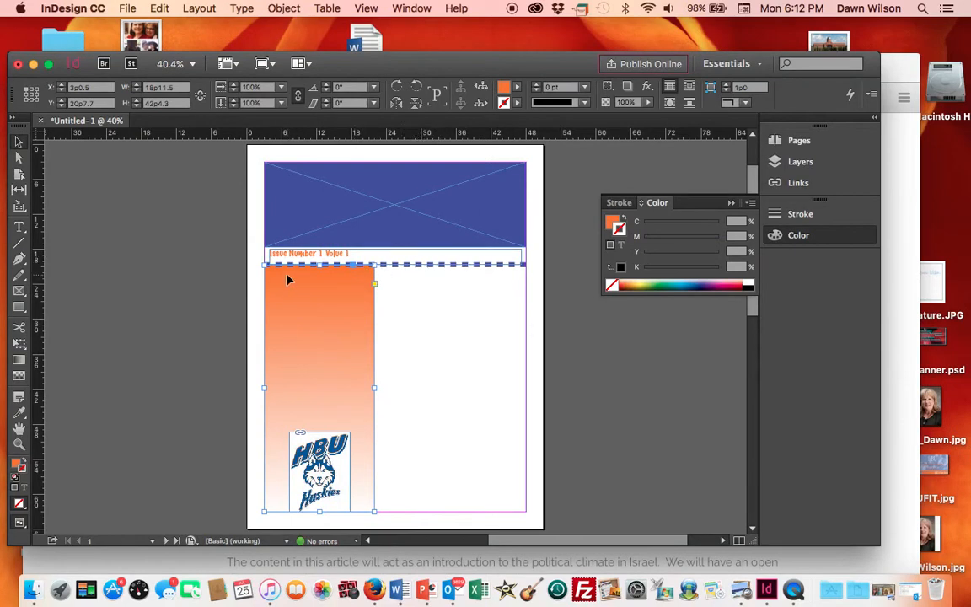
click(141, 283)
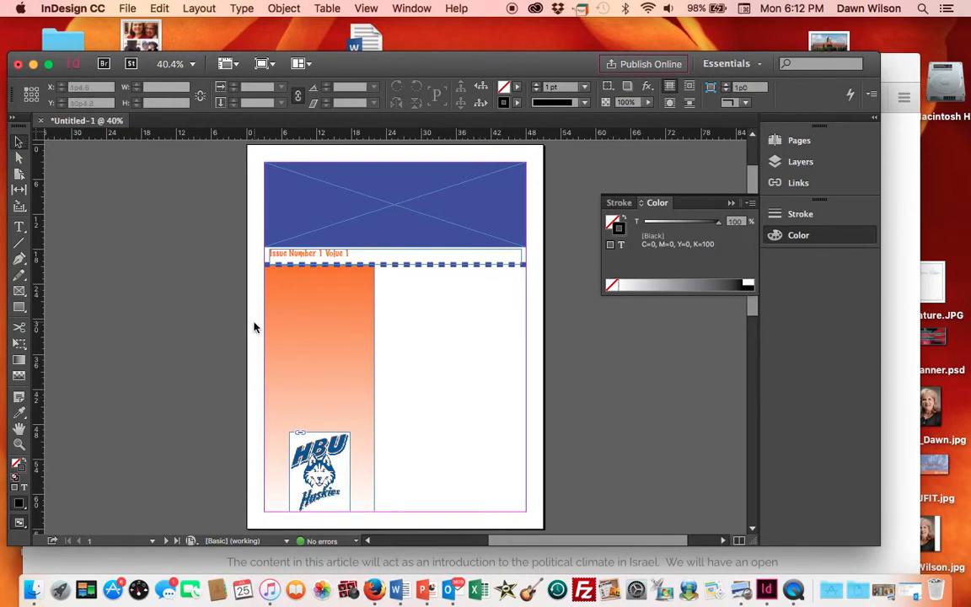
- Draw a text frame at the top of the orange sidebar and type "Table of Contents"
click(19, 228)
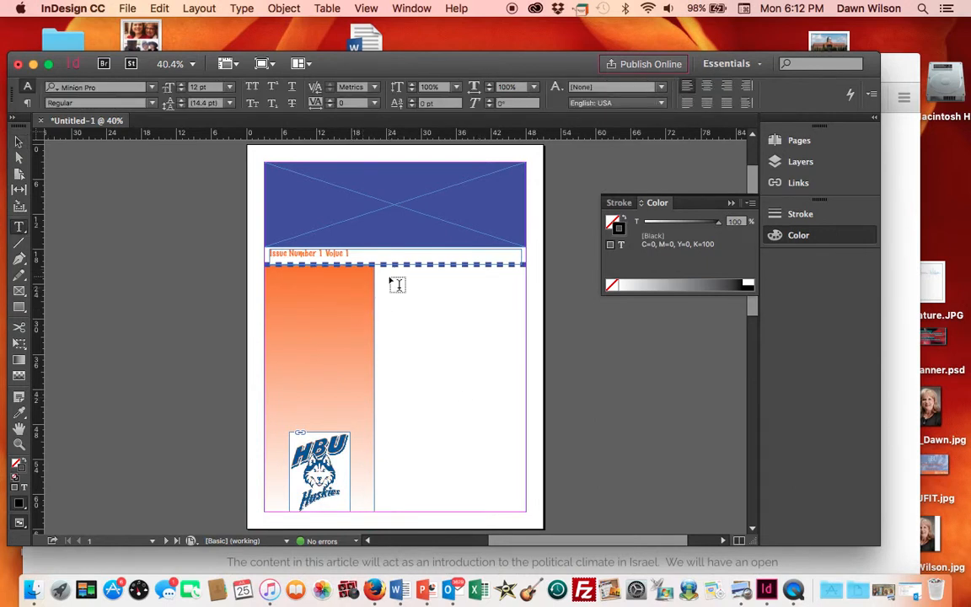
drag(270, 275, 365, 302)
text(Th)
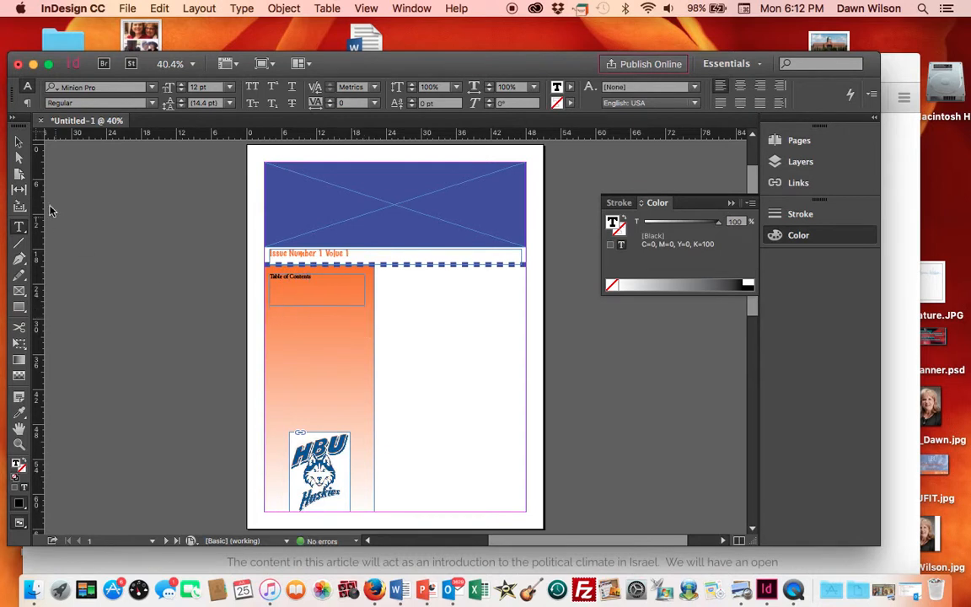
- Select the Table of Contents text and set its font size to 30 pt
click(19, 144)
drag(324, 281, 266, 283)
drag(326, 276, 269, 278)
click(229, 87)
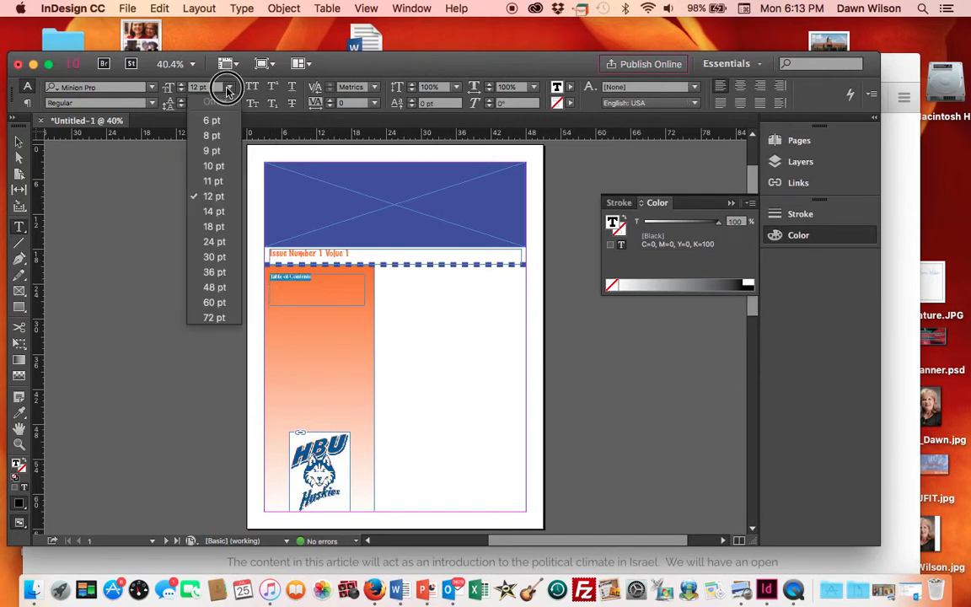
click(223, 261)
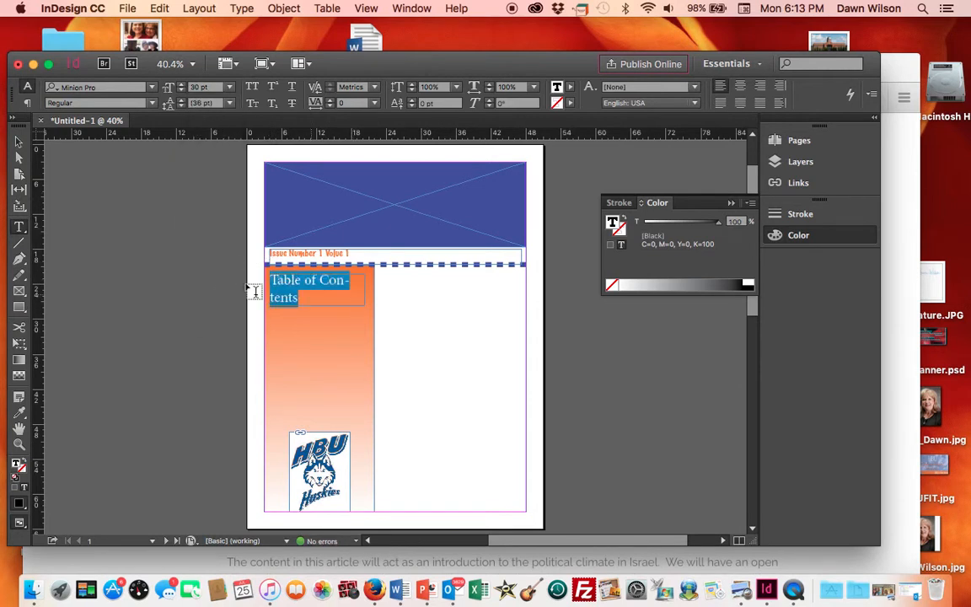
- Reposition the Table of Contents frame to fit across the top of the sidebar
click(18, 141)
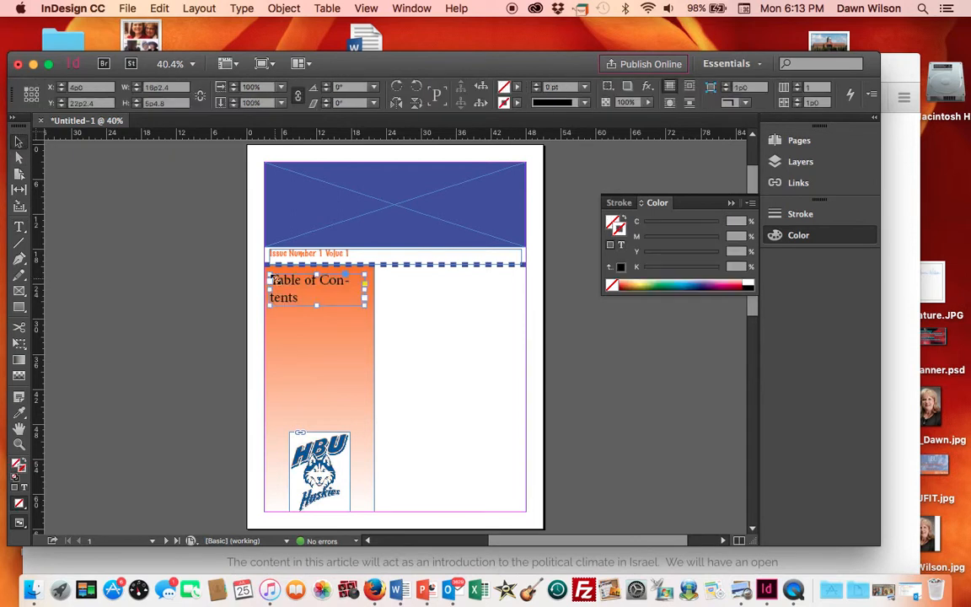
drag(269, 275, 258, 270)
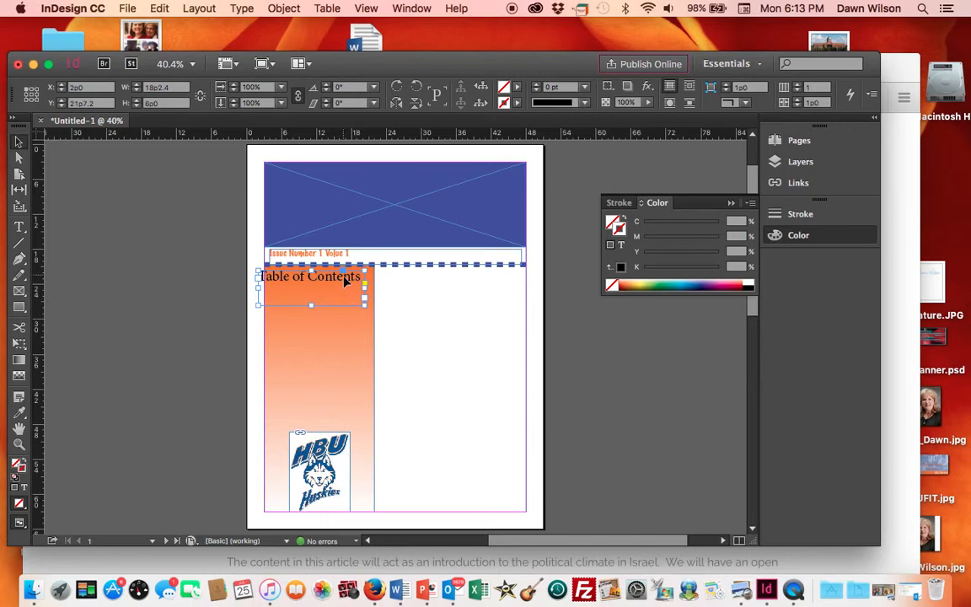
key(Right)
key(Right)
key(Right)
key(Right)
key(Right)
key(Right)
key(Right)
key(Right)
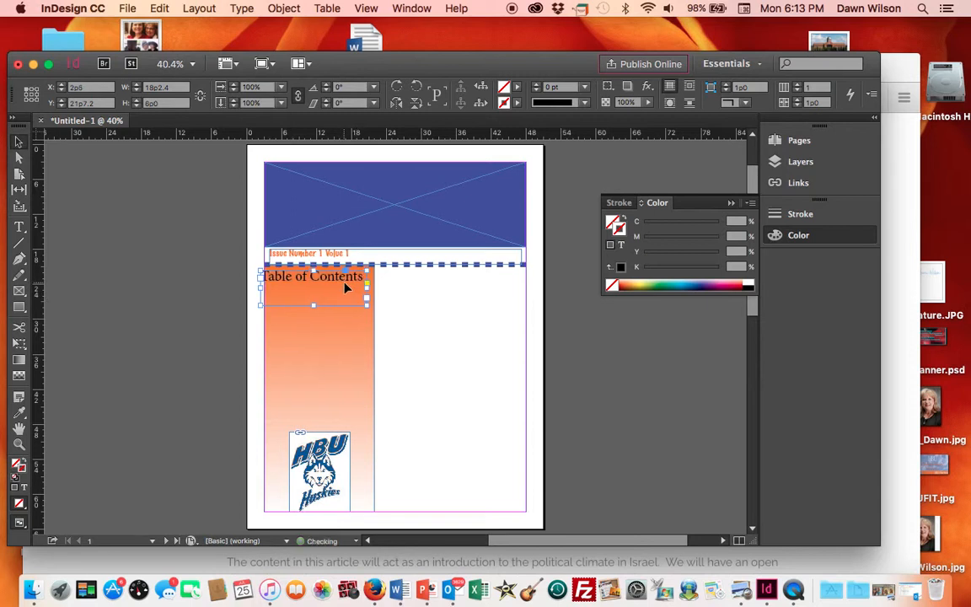
key(Right)
key(Right)
key(Right)
key(Right)
key(Right)
key(Right)
key(Right)
key(Right)
key(Right)
key(Right)
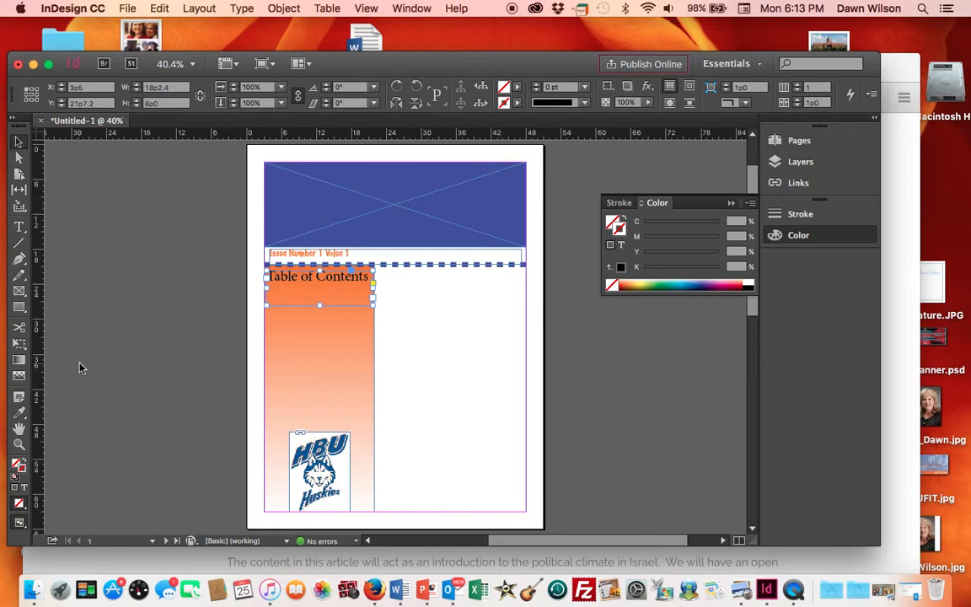
- Change the heading font to Marker Felt and colour it with the banner's blue using the Eyedropper
click(19, 226)
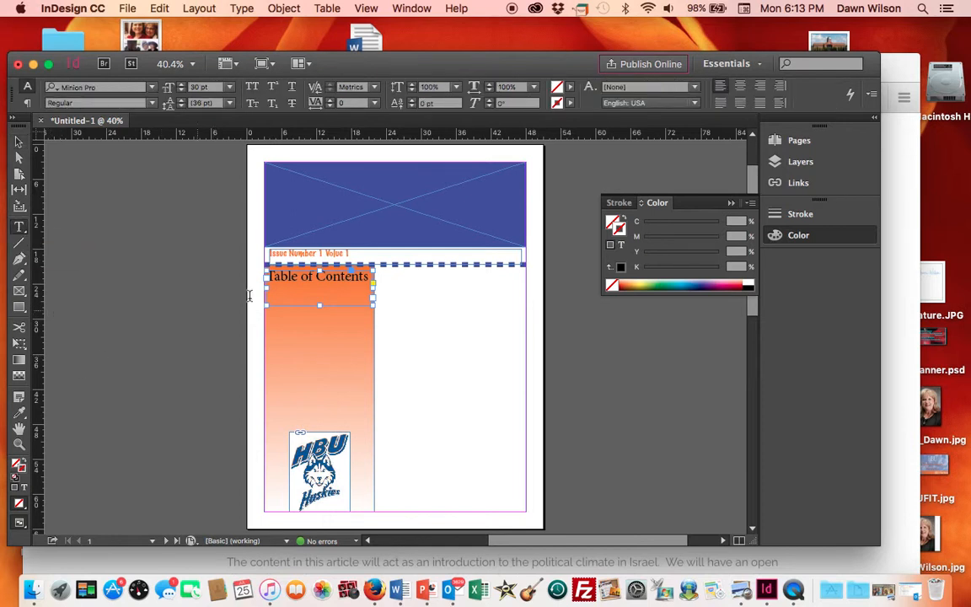
drag(372, 275, 262, 289)
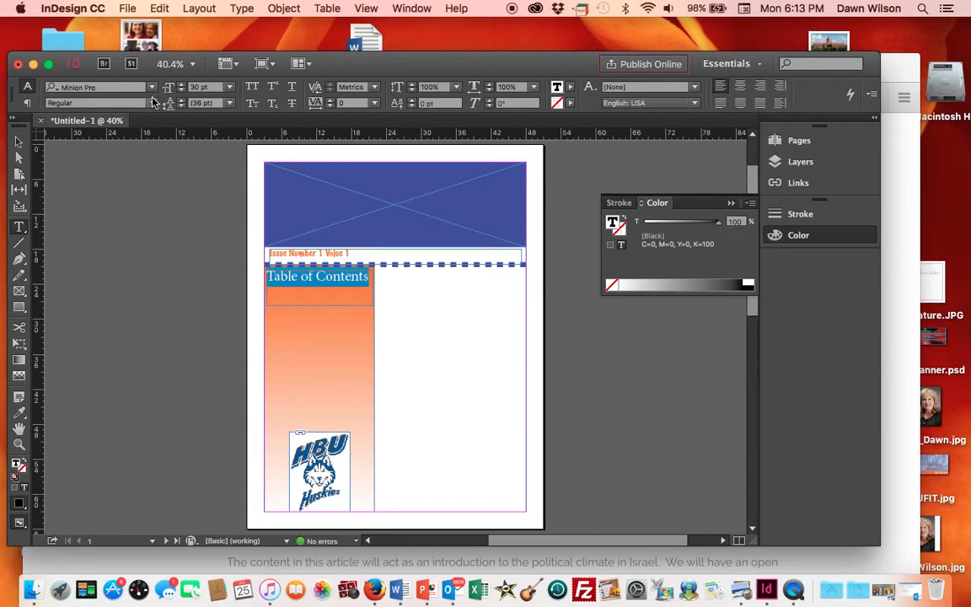
click(152, 87)
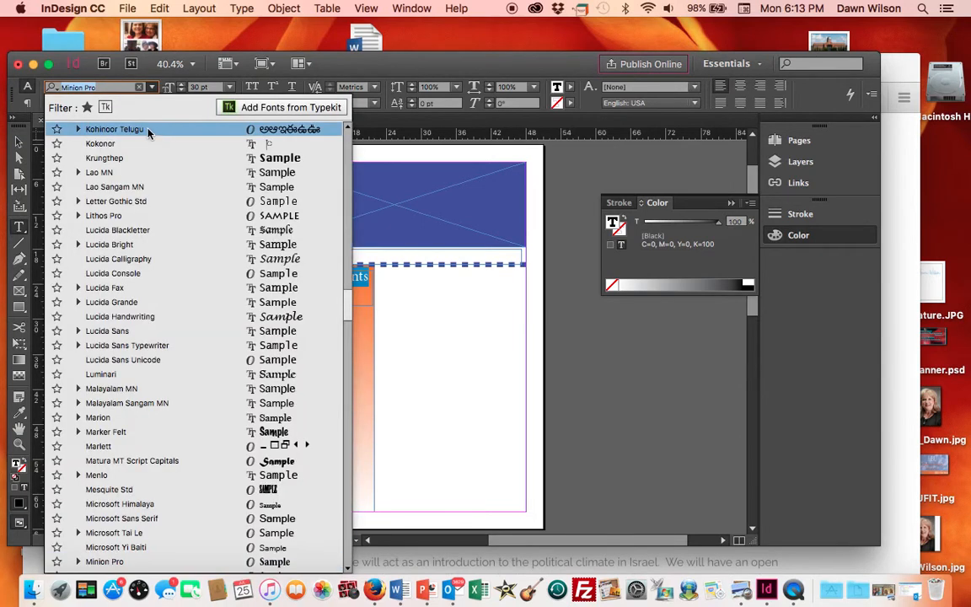
drag(350, 312, 332, 75)
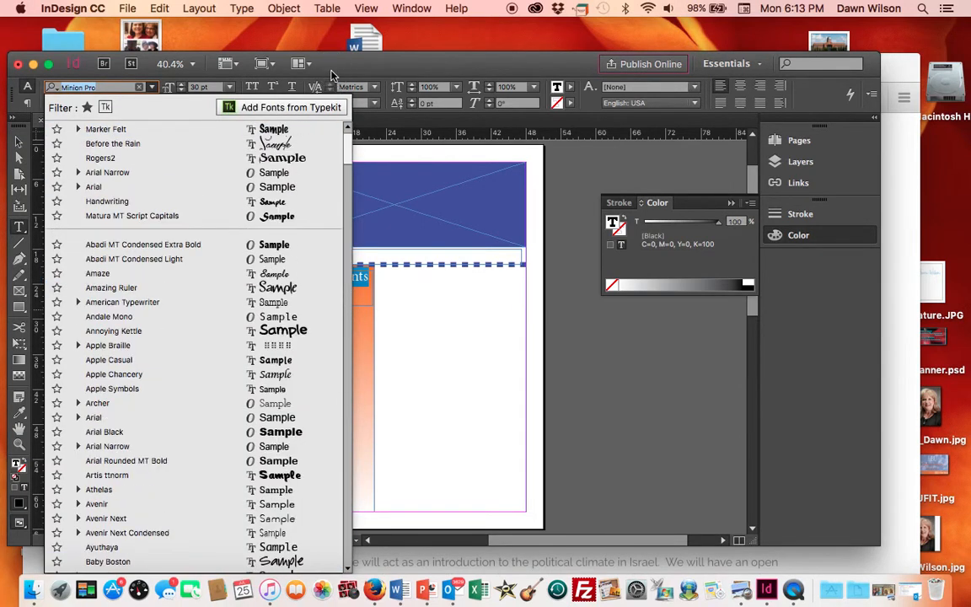
click(106, 129)
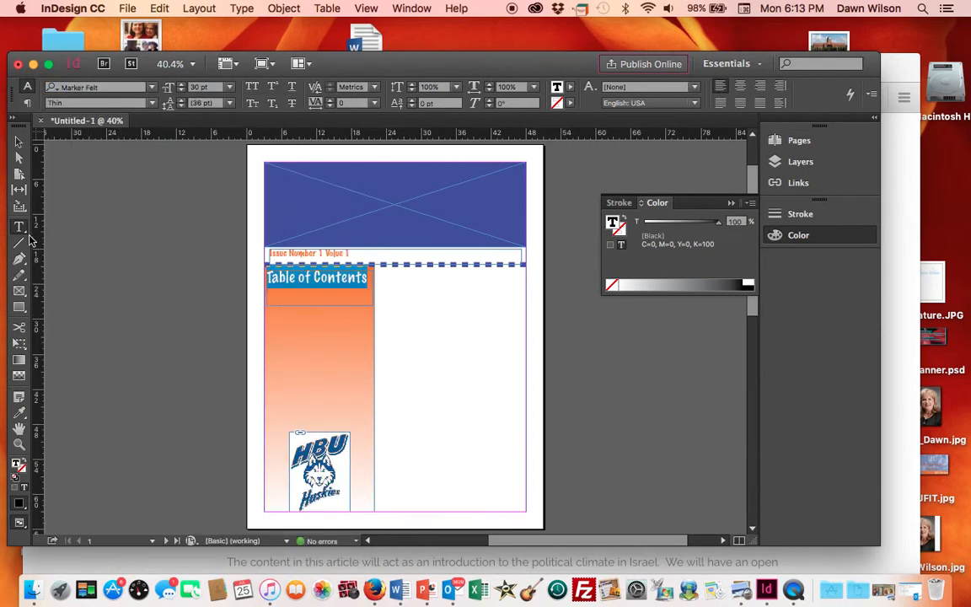
click(17, 414)
click(269, 202)
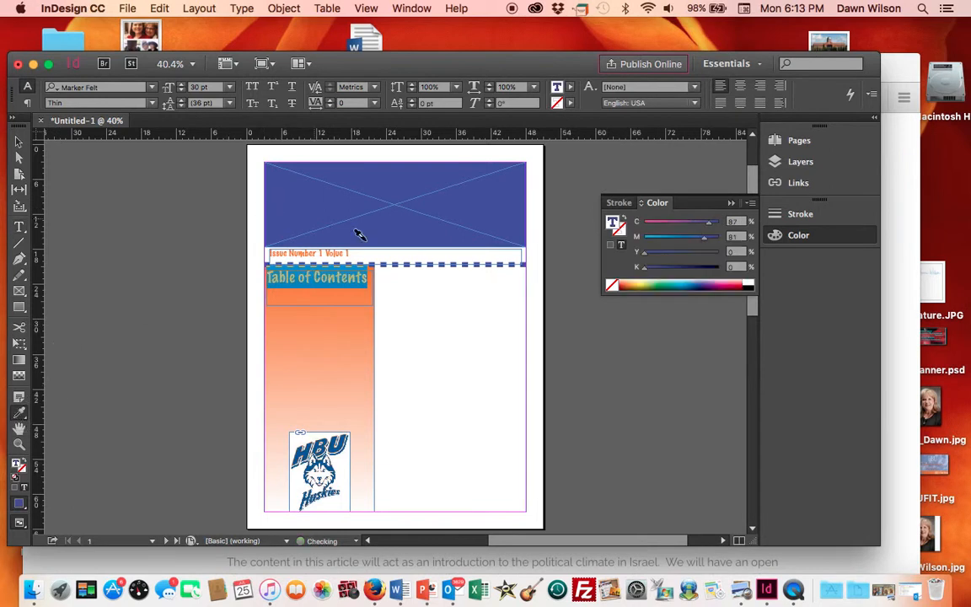
- Draw a text frame at the top of the right column and type "Letter from the Editor"
click(19, 226)
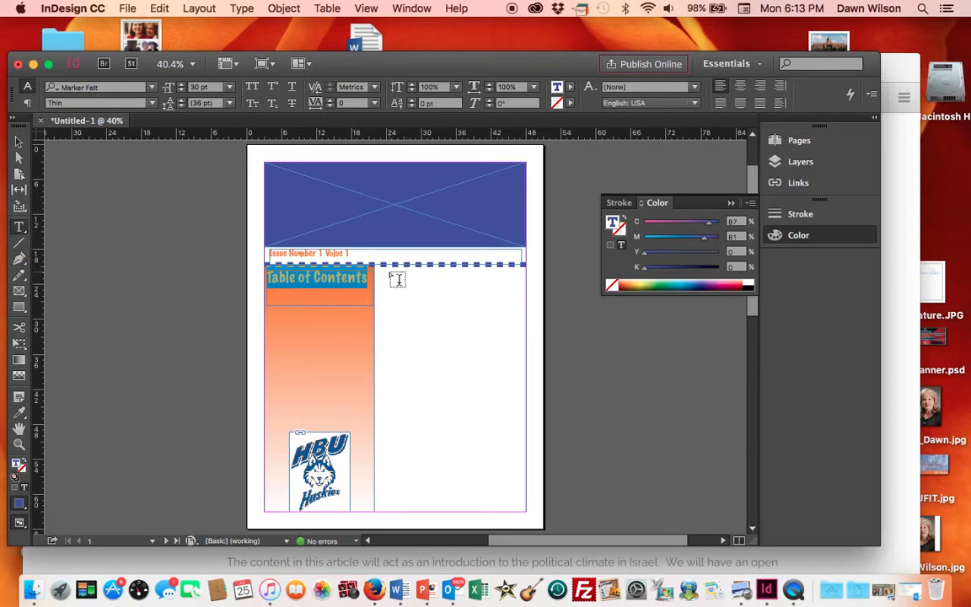
drag(381, 268, 522, 305)
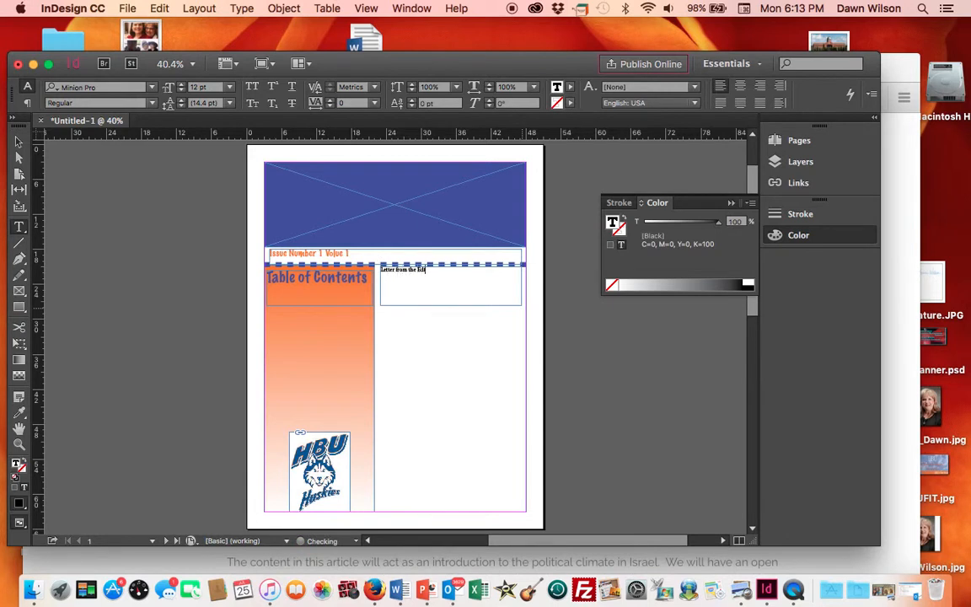
- Set the Letter from the Editor text's font to Before the Rain at 24 pt
drag(434, 270, 373, 271)
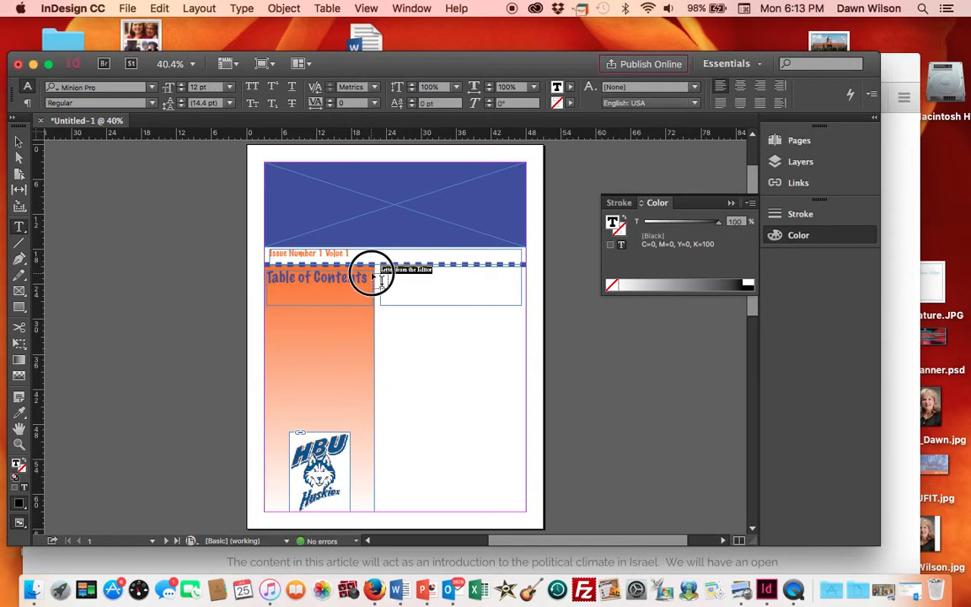
click(152, 88)
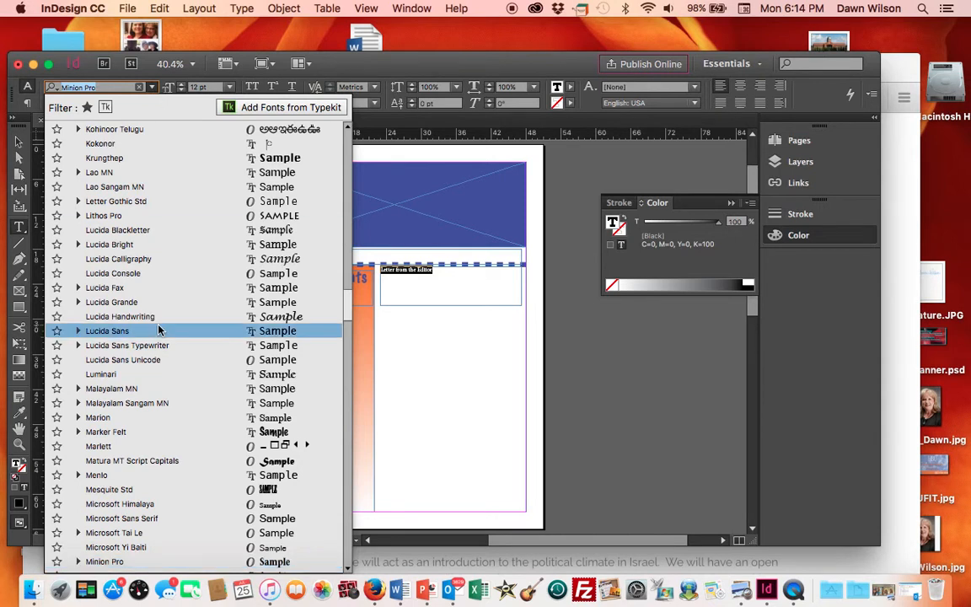
scroll(144, 320, up, 6)
scroll(158, 330, up, 20)
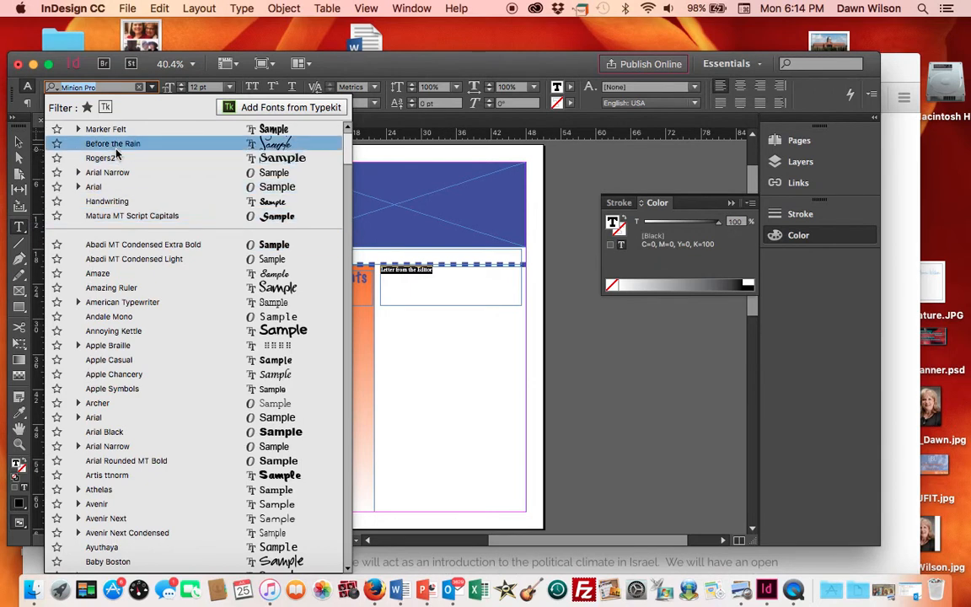
click(115, 148)
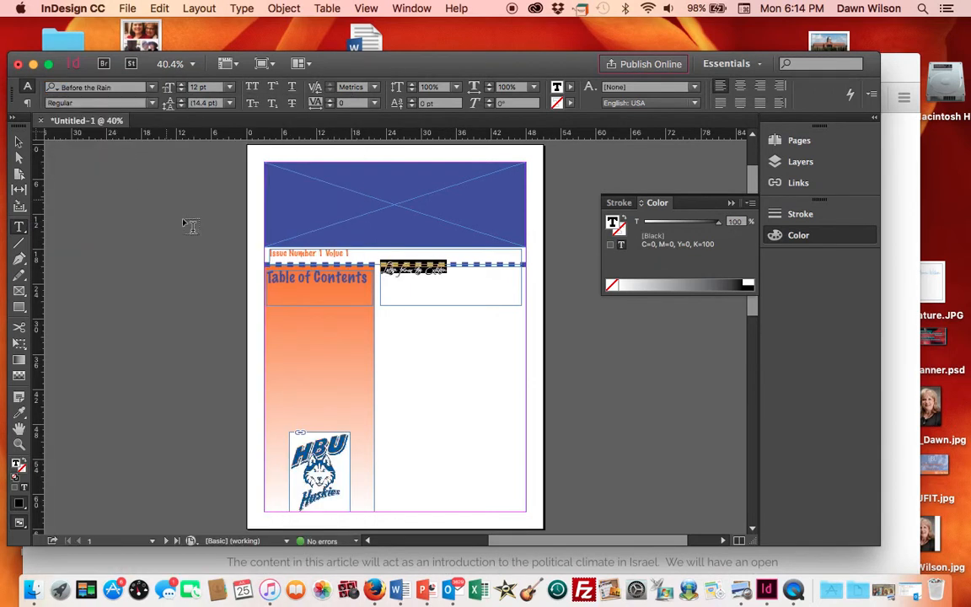
click(229, 87)
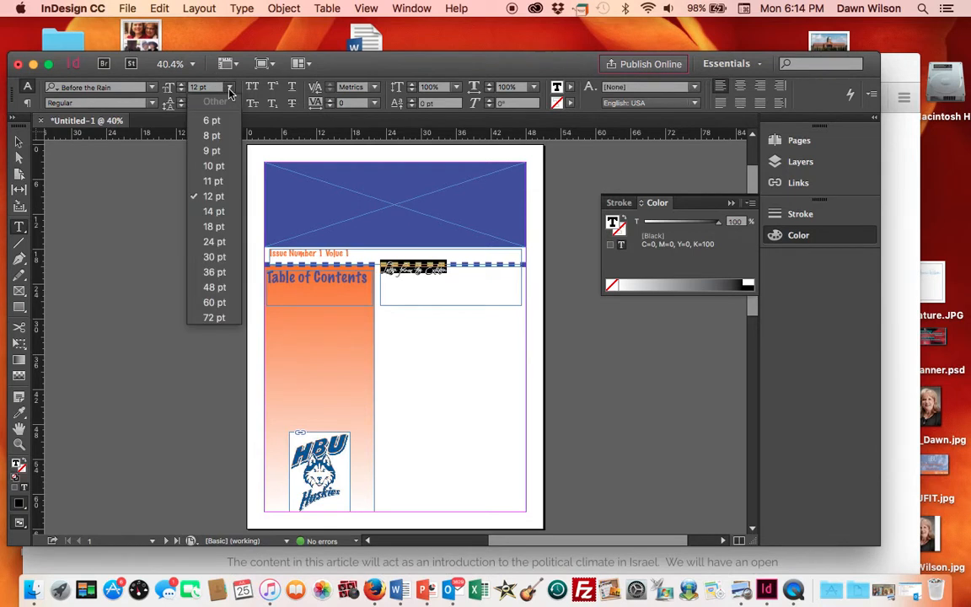
click(224, 243)
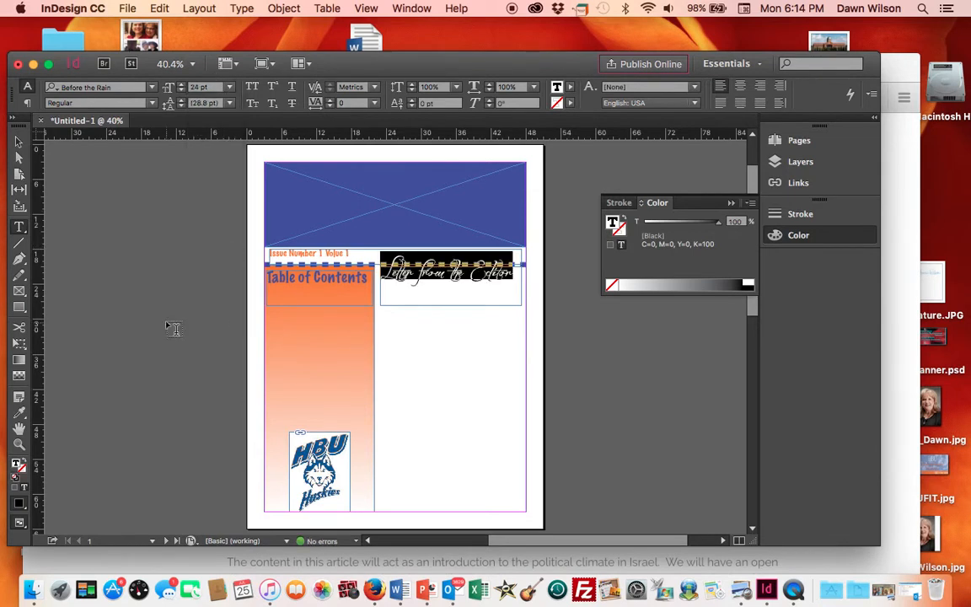
click(19, 141)
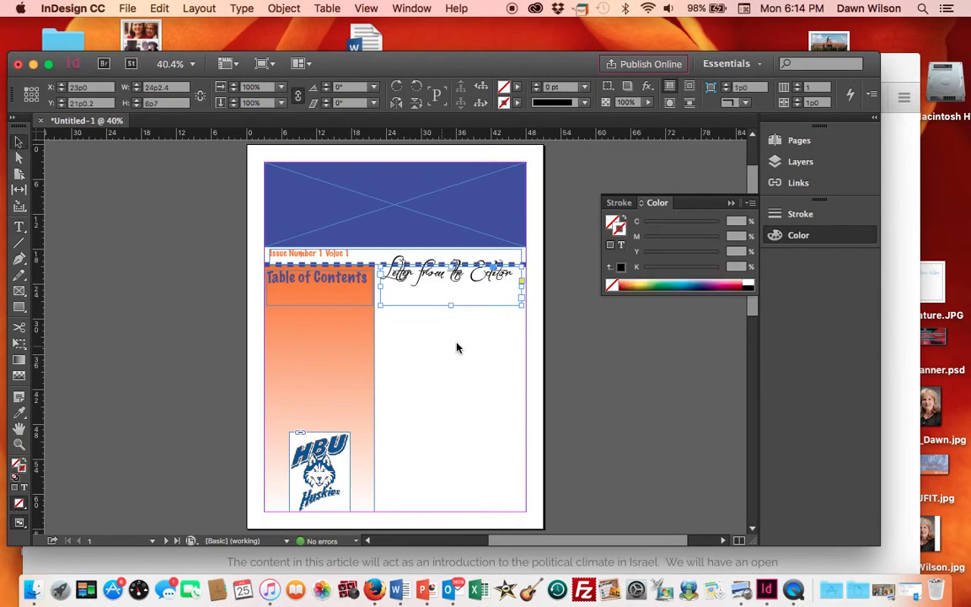
drag(465, 308, 463, 324)
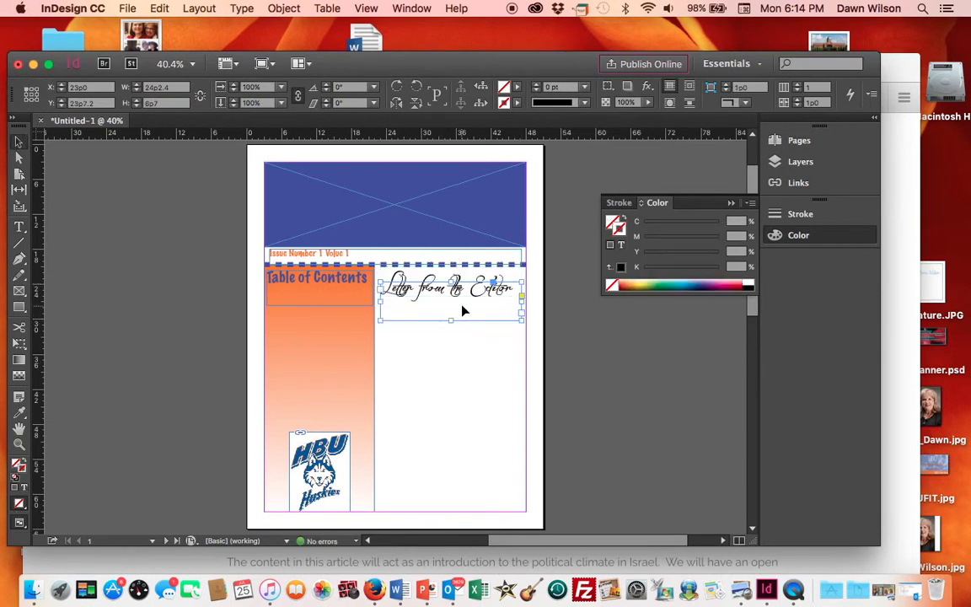
key(Up)
key(Up)
key(Up)
key(Up)
key(Up)
key(Up)
key(Up)
key(Up)
key(Up)
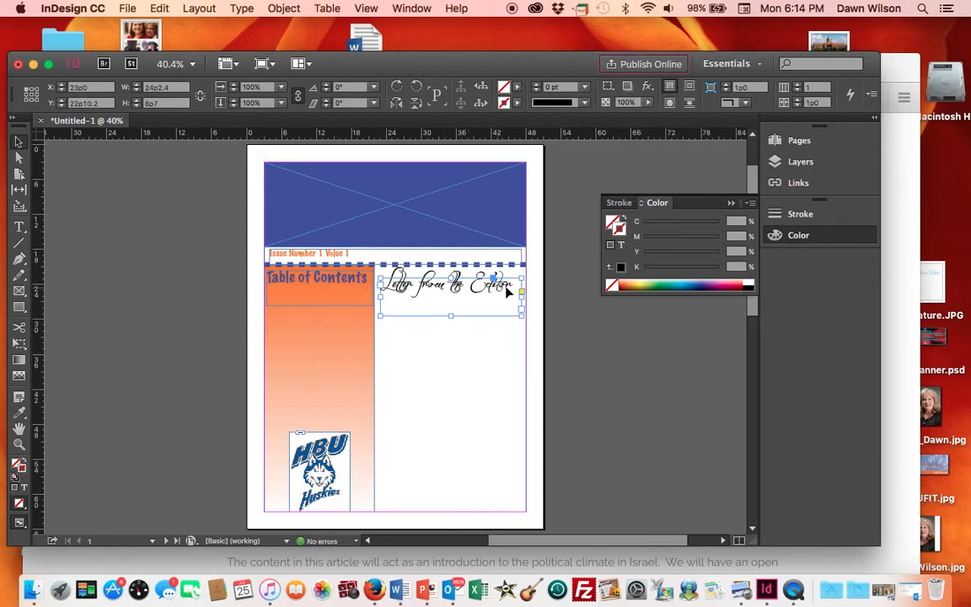
- Copy the Table of Contents heading's formatting onto the Letter from the Editor text with the Eyedropper
click(19, 226)
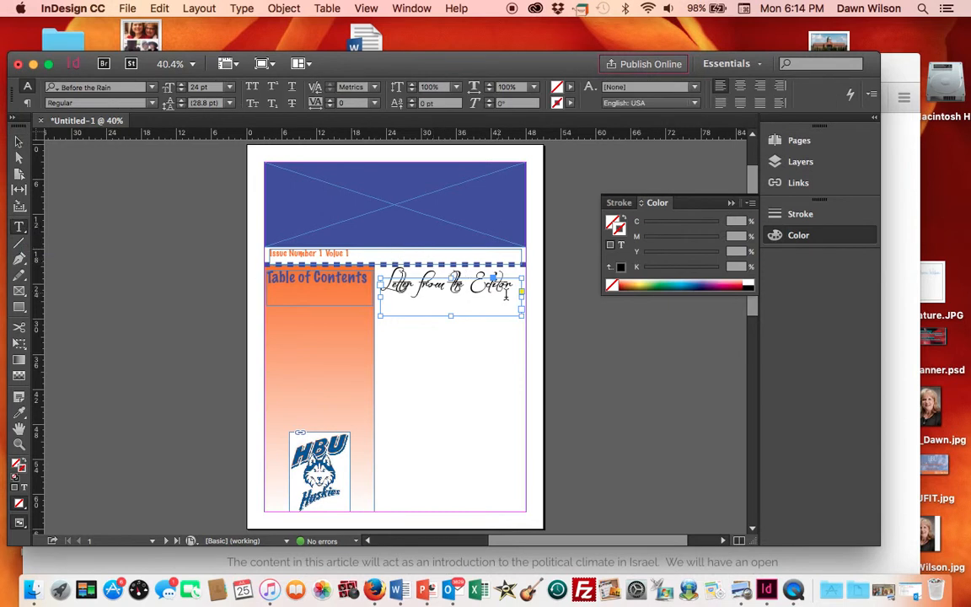
drag(514, 282, 373, 290)
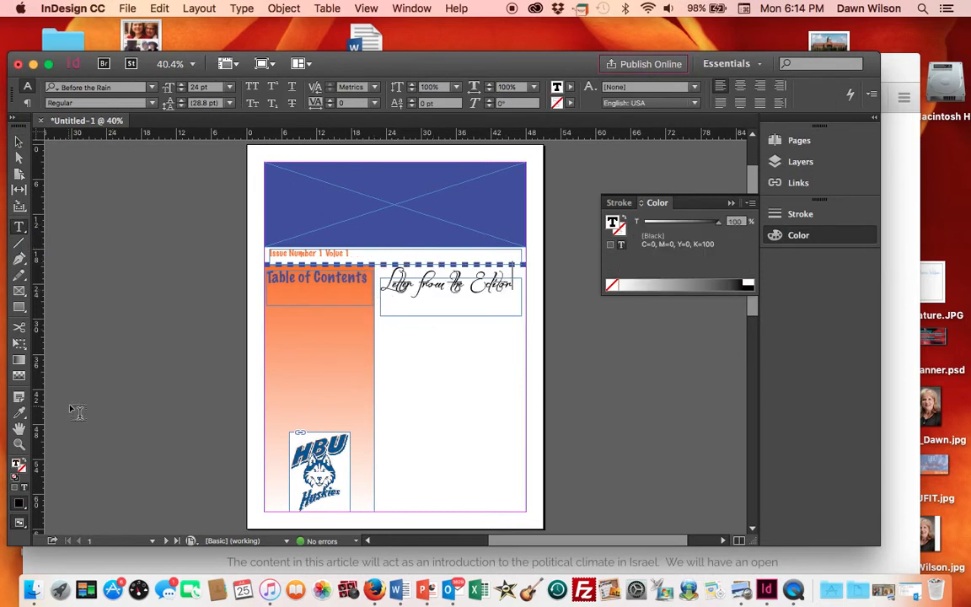
click(19, 411)
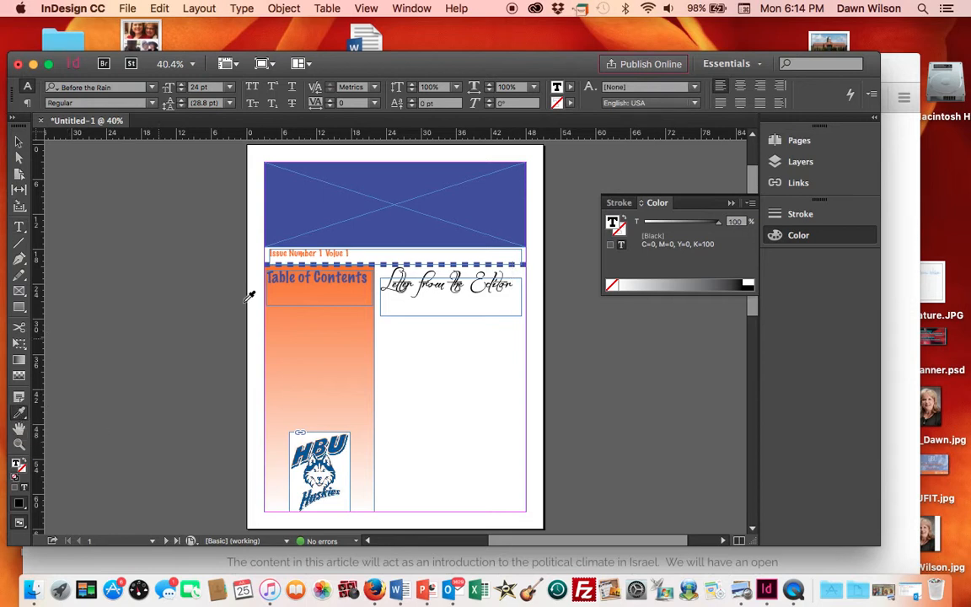
click(302, 279)
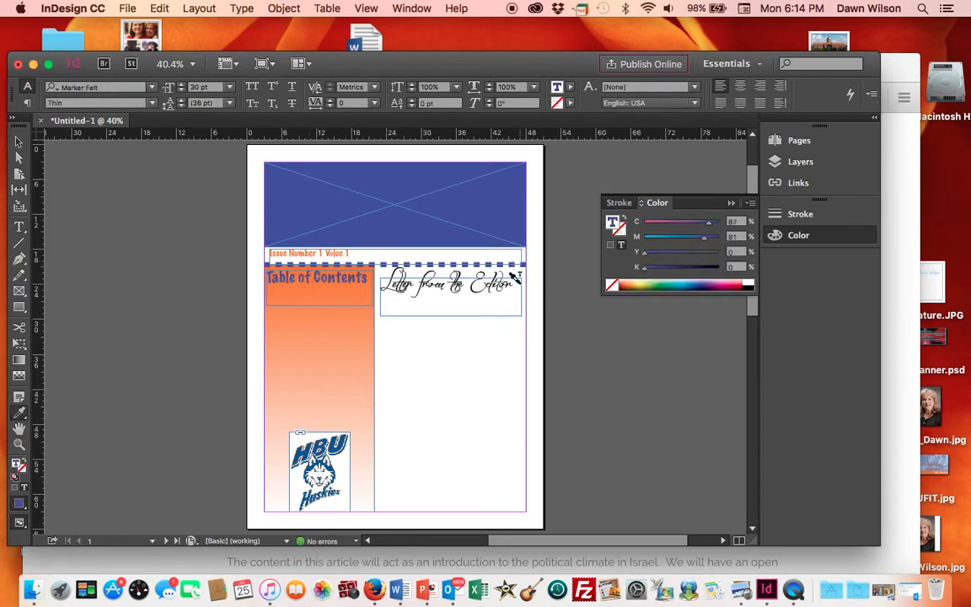
click(19, 227)
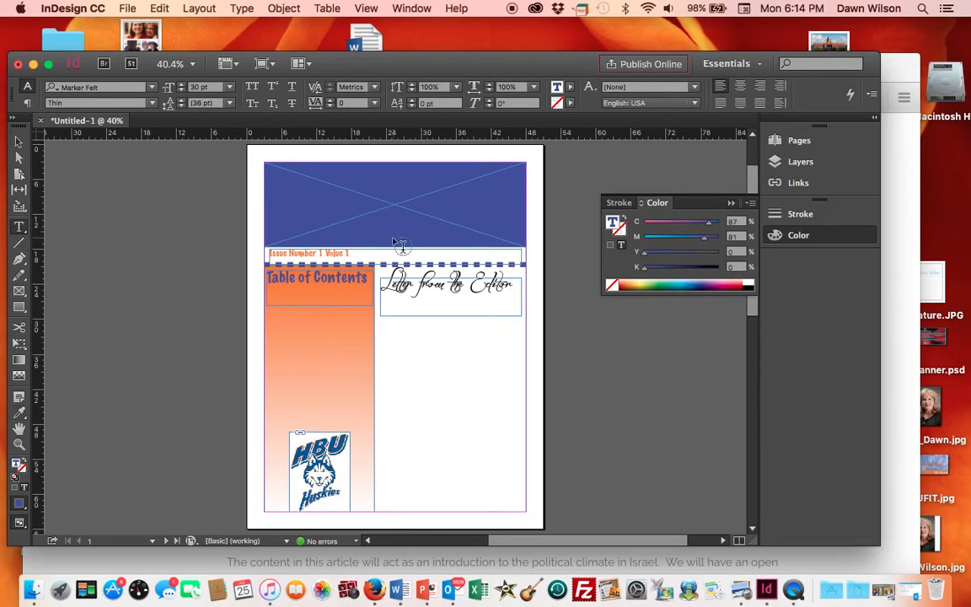
click(497, 298)
drag(379, 291, 514, 289)
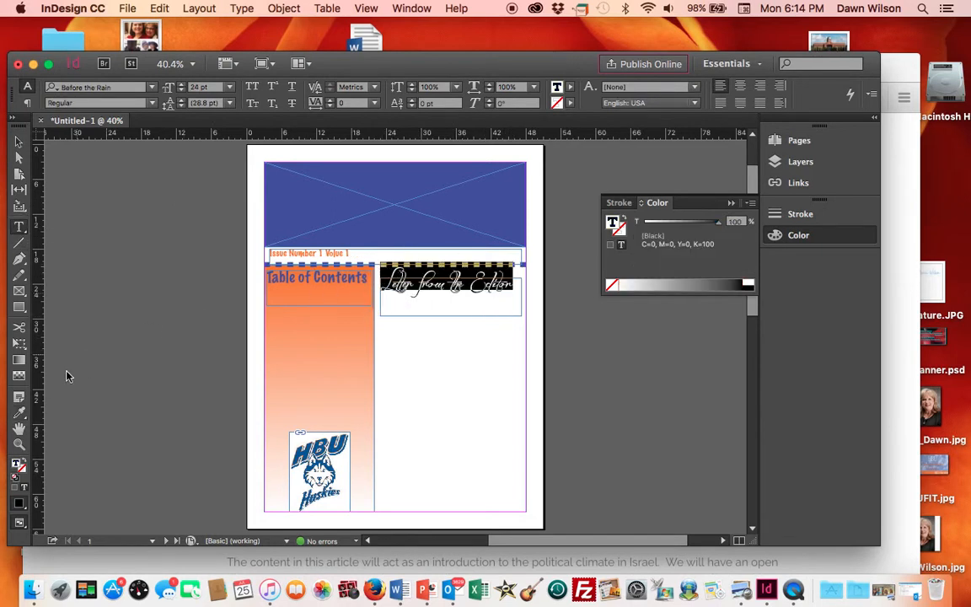
click(18, 411)
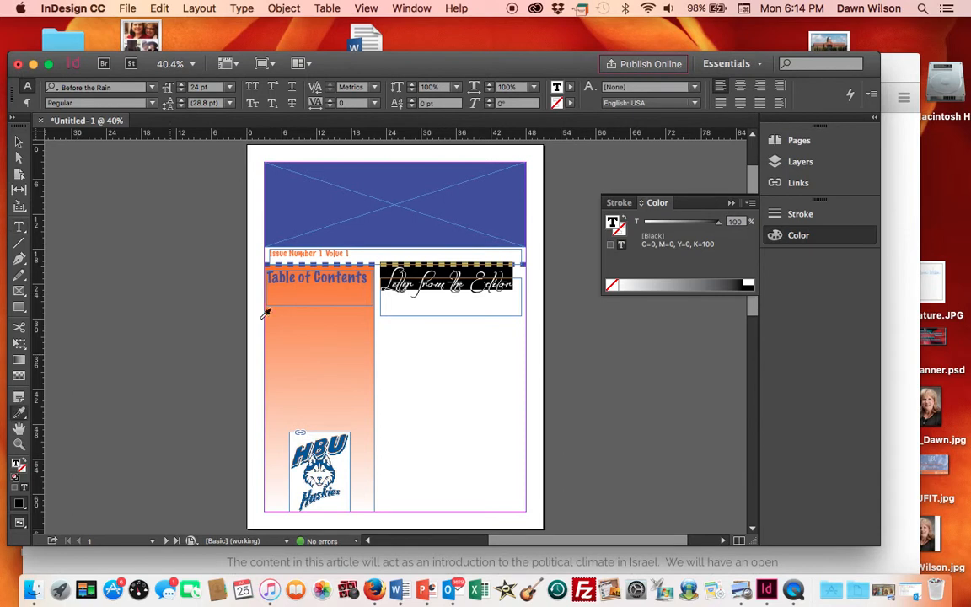
click(315, 277)
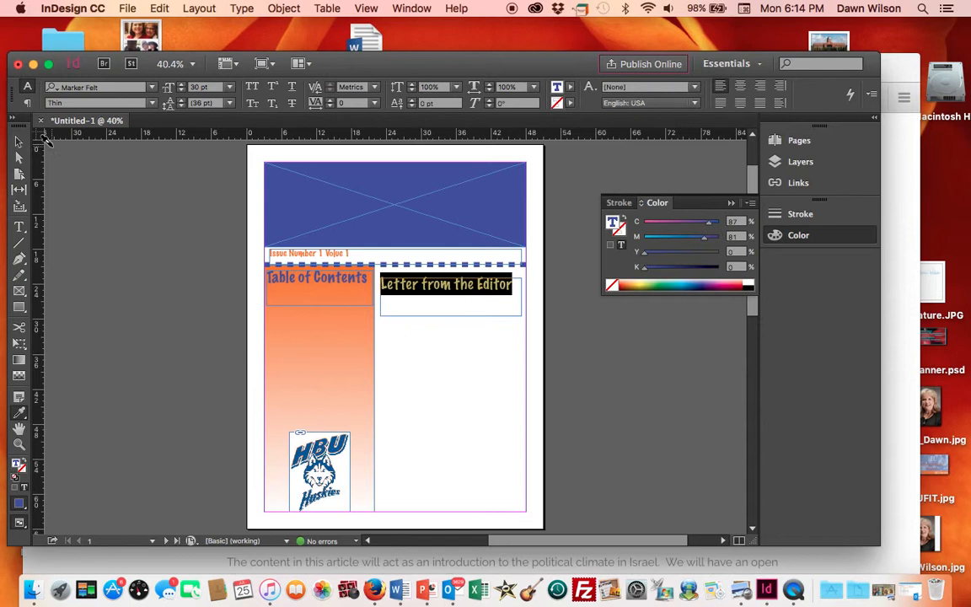
- Colour the Letter from the Editor text orange by sampling the sidebar gradient with the Eyedropper
click(20, 146)
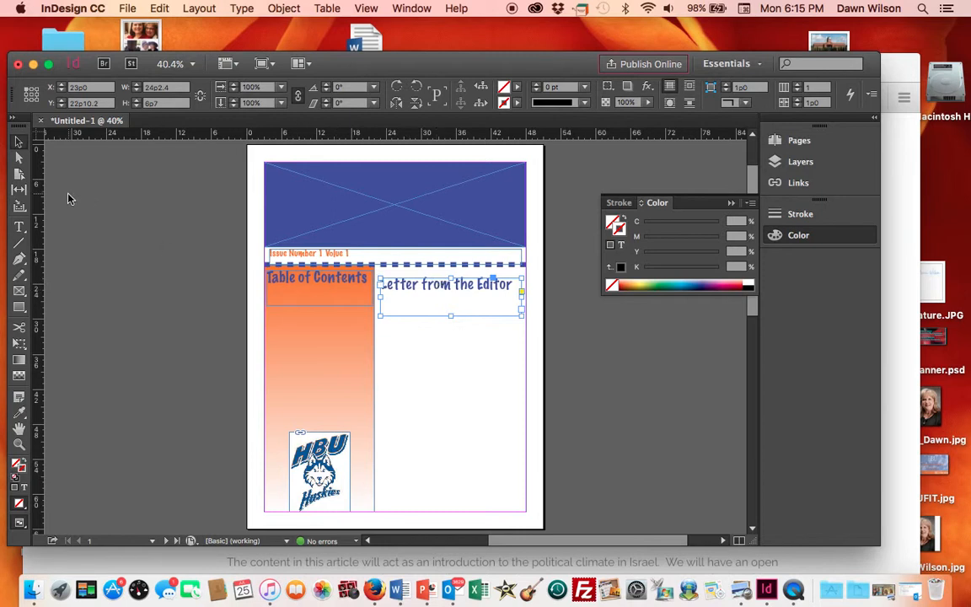
click(24, 229)
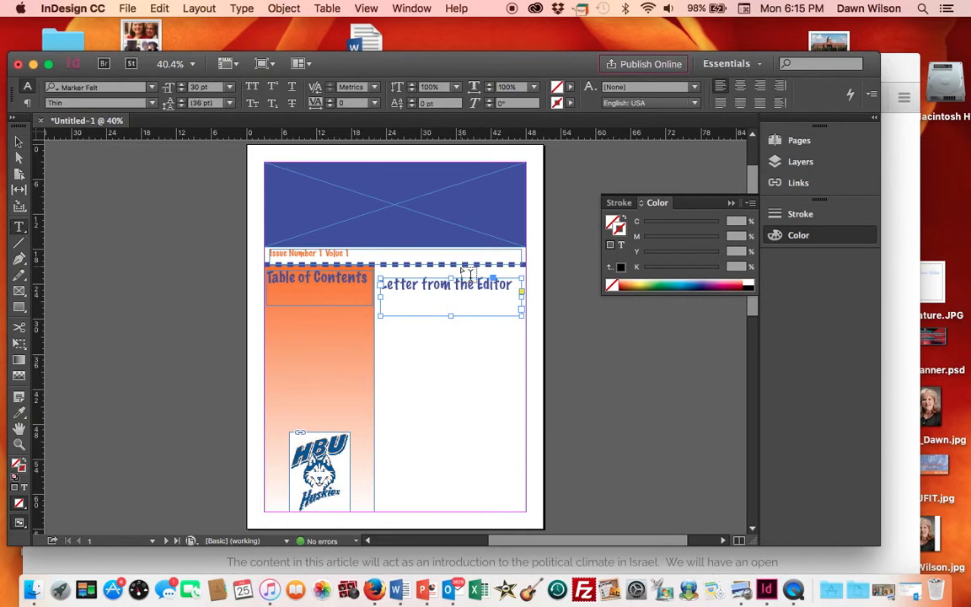
drag(511, 284, 380, 286)
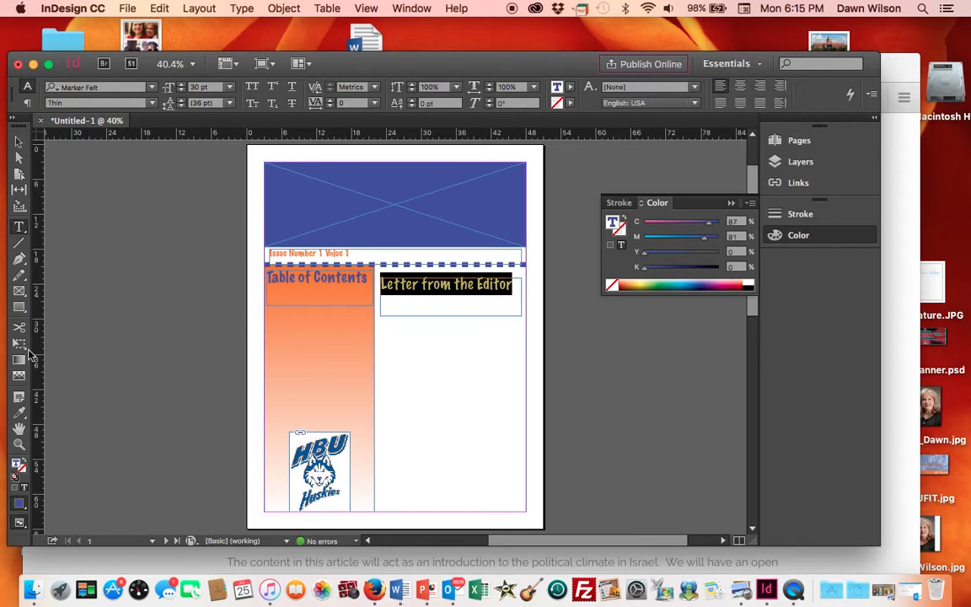
click(20, 415)
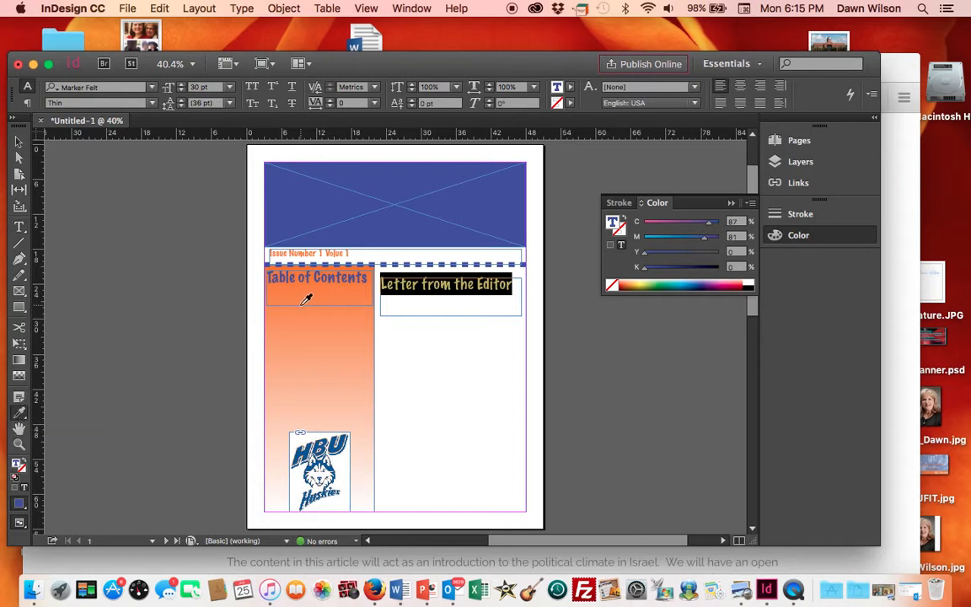
click(347, 312)
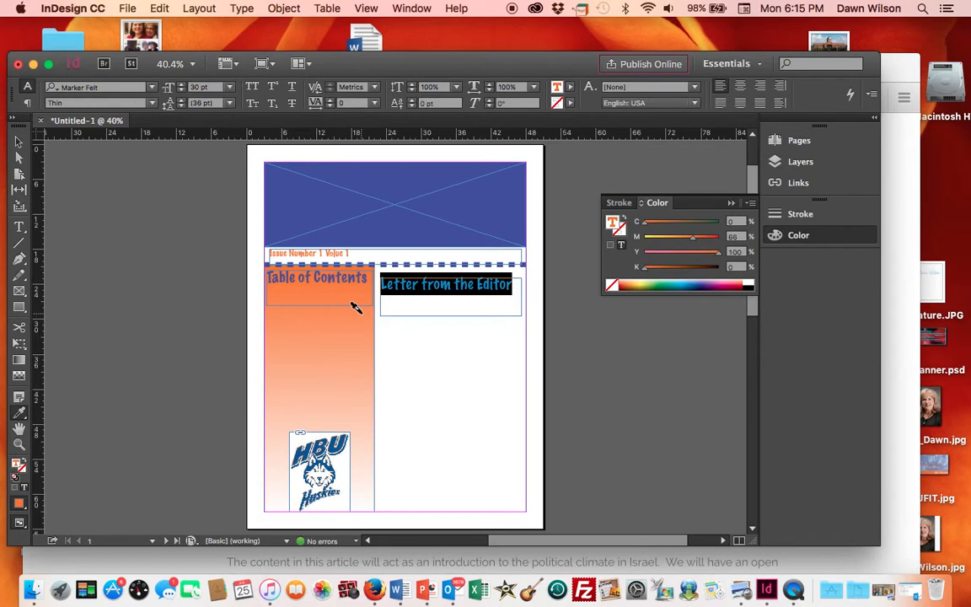
- Nudge the Letter from the Editor frame upward toward the dashed divider
click(20, 145)
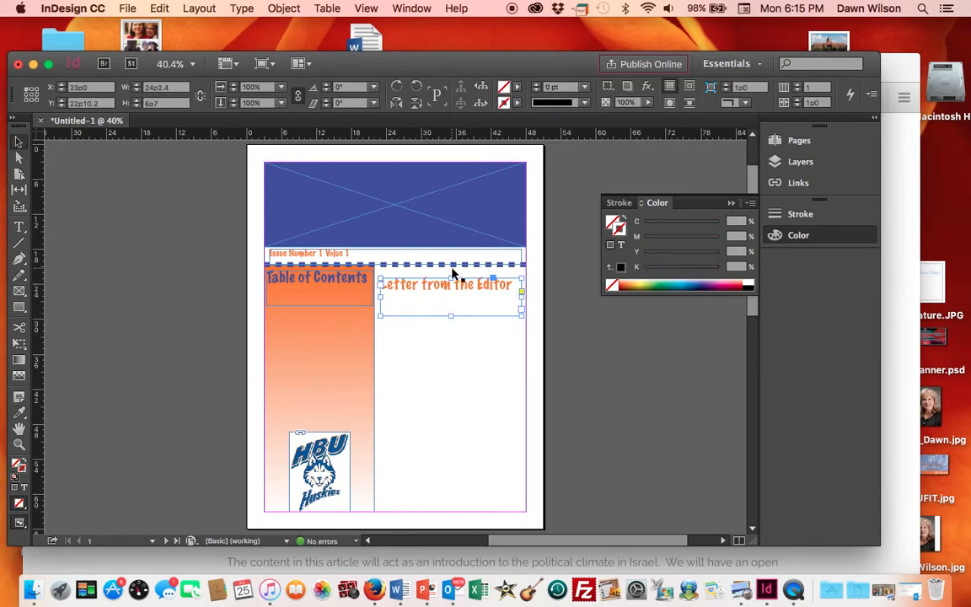
key(Up)
key(Up)
key(Up)
key(Up)
key(Up)
key(Up)
key(Up)
key(Up)
key(Up)
key(Up)
key(Up)
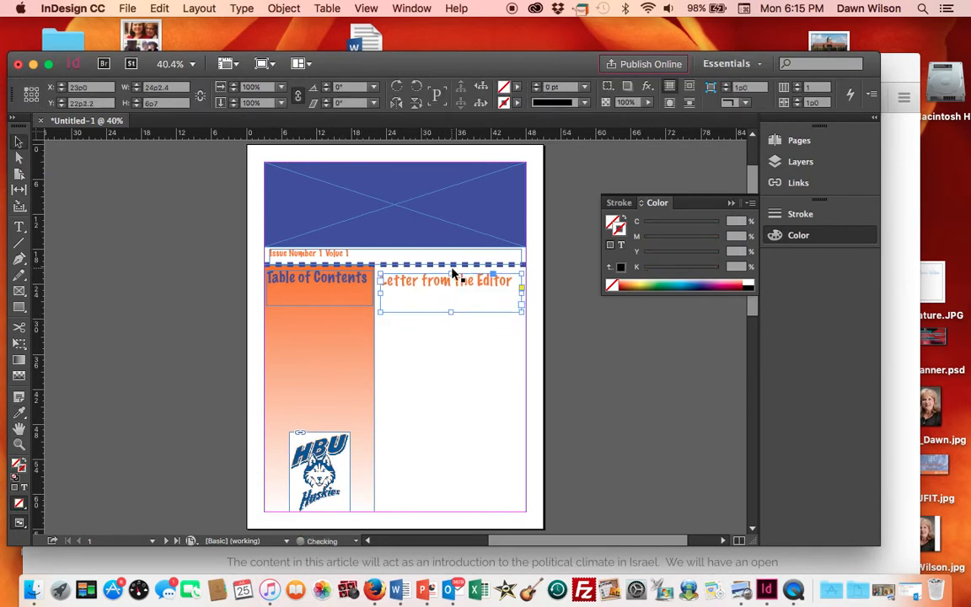
key(Up)
key(Up)
key(Up)
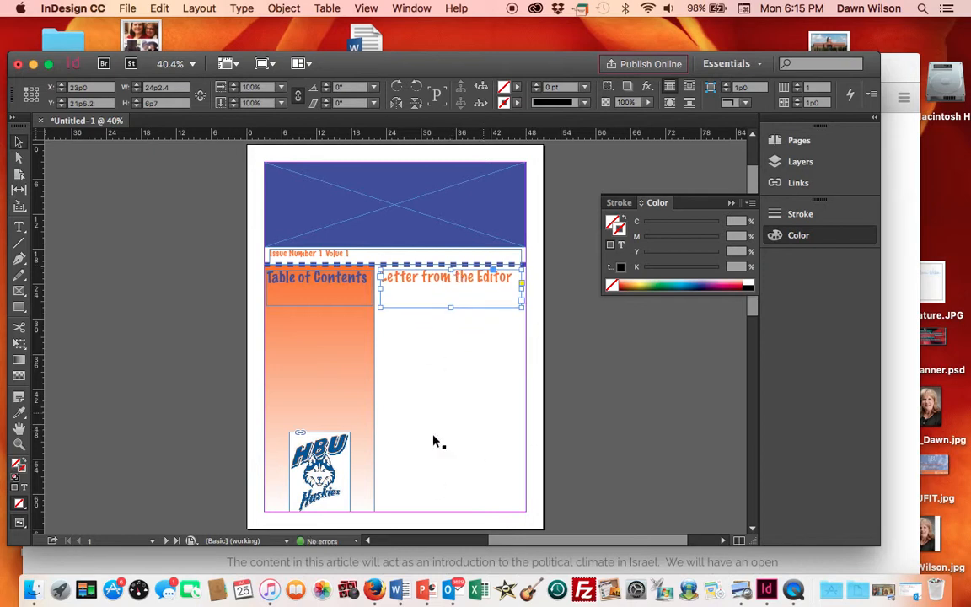
- Try enlarging and repositioning the HBU logo at the bottom of the sidebar with the Free Transform tool
click(292, 436)
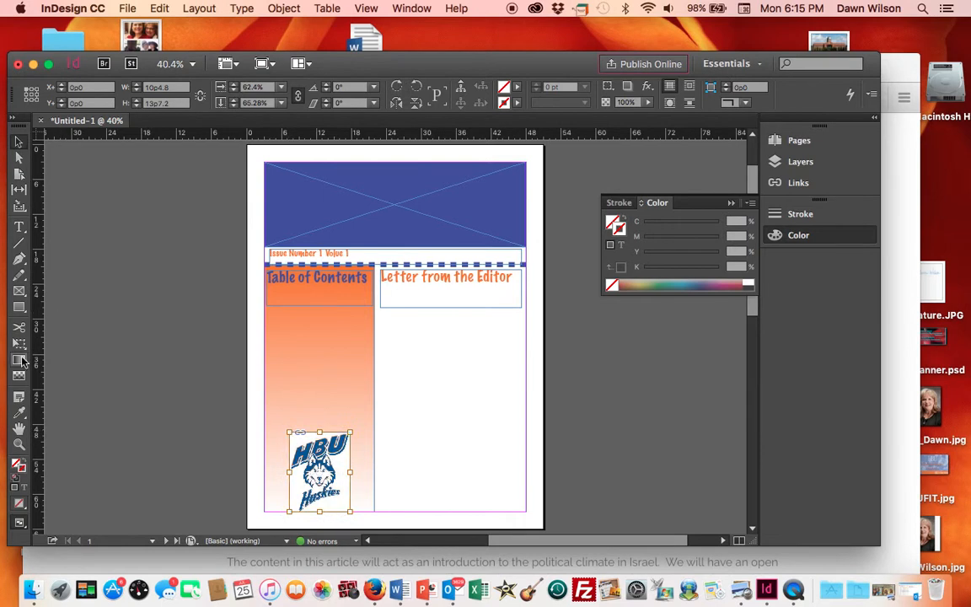
click(19, 344)
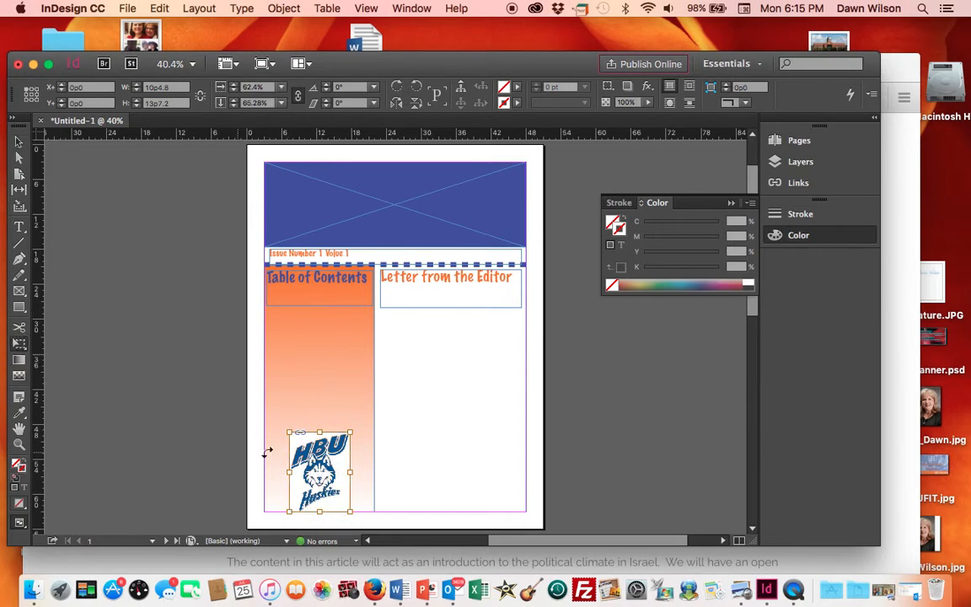
drag(287, 431, 265, 421)
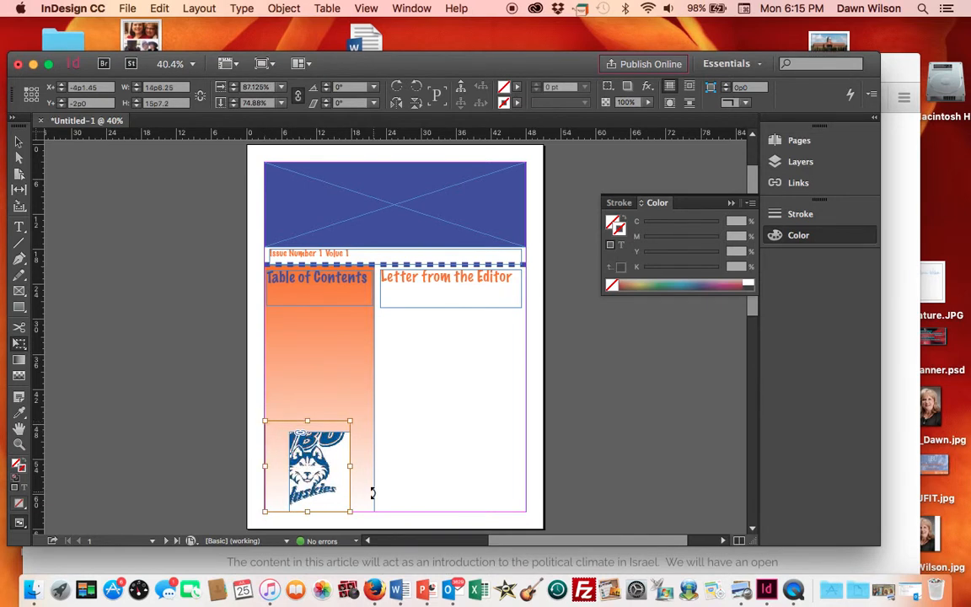
drag(302, 452, 303, 452)
drag(264, 420, 288, 427)
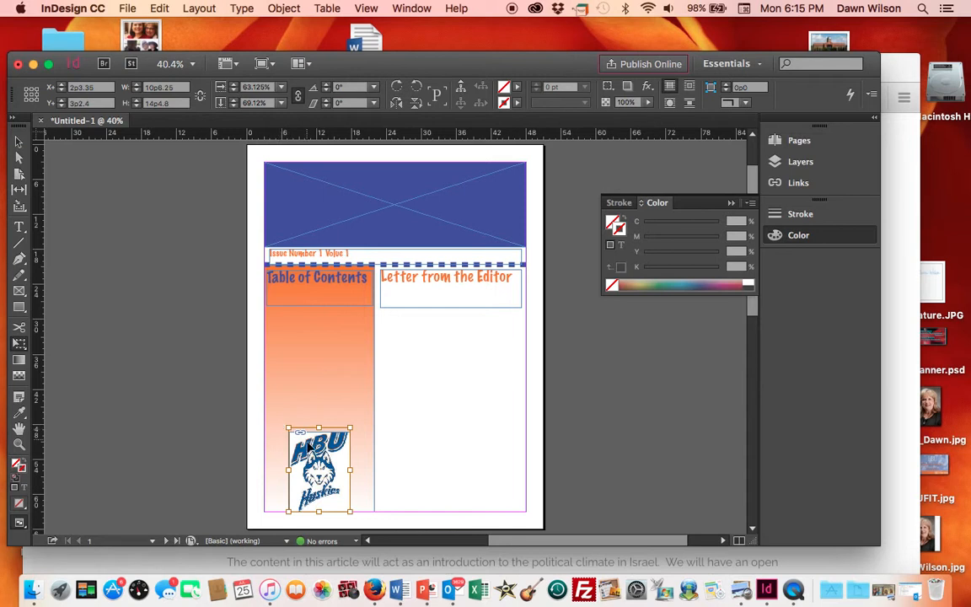
click(18, 145)
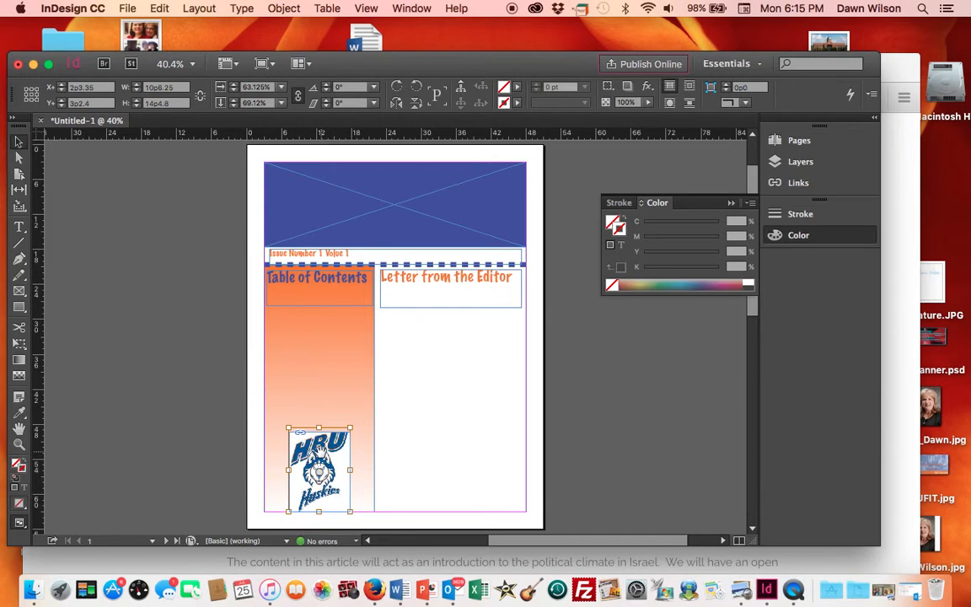
click(18, 343)
click(300, 446)
drag(286, 426, 300, 442)
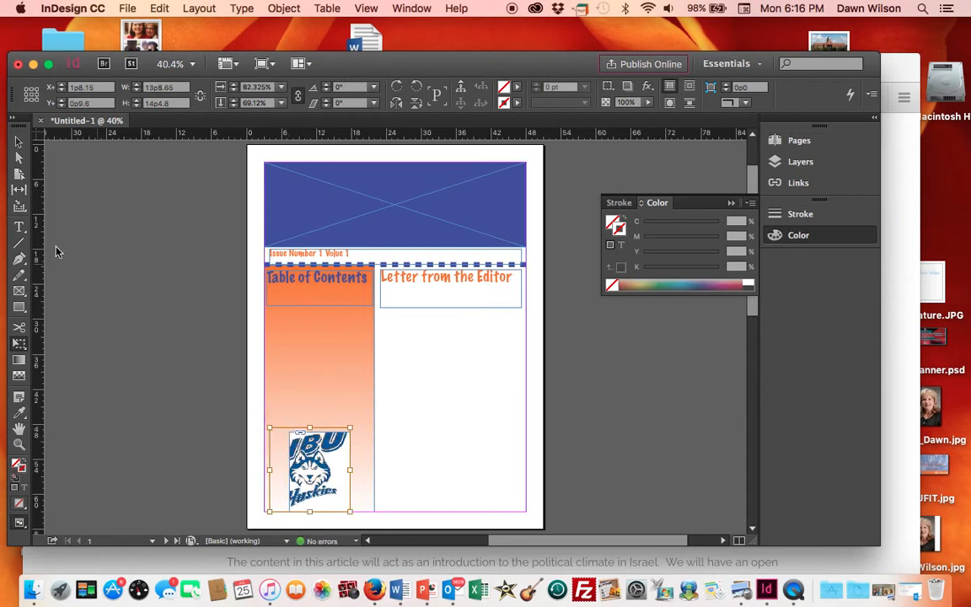
click(19, 141)
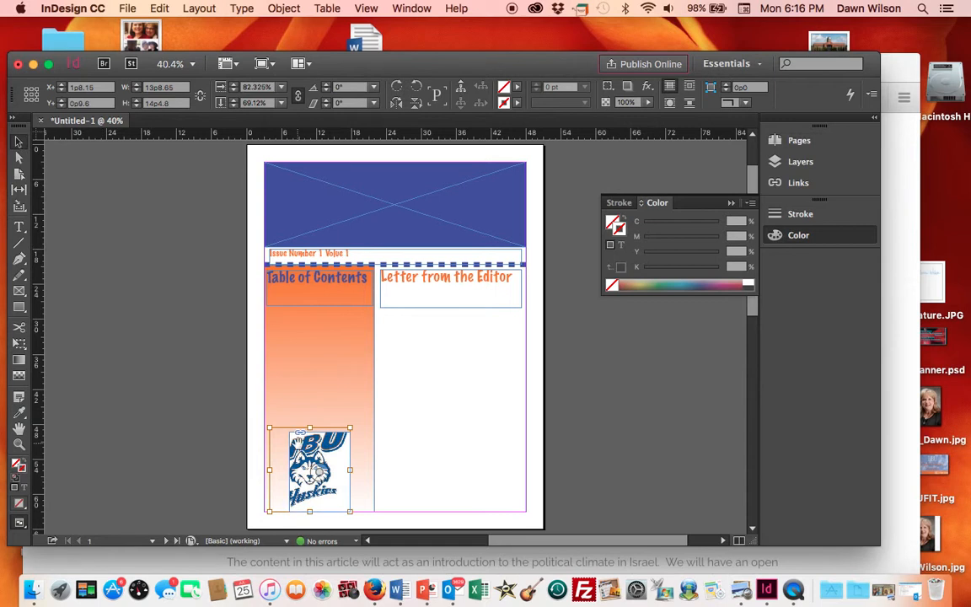
mouse_move(299, 446)
mouse_down()
mouse_move(288, 449)
mouse_move(311, 446)
mouse_up()
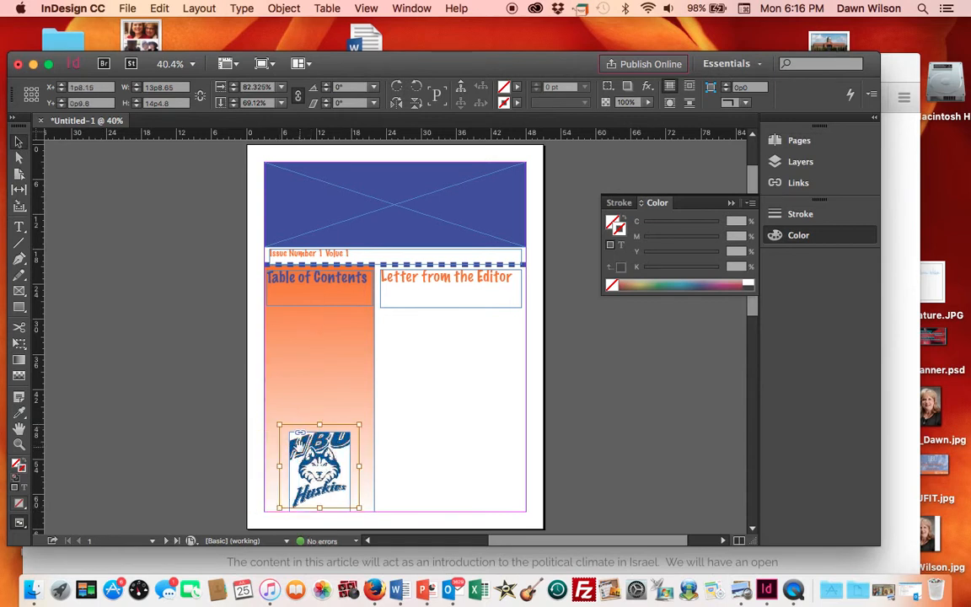
drag(278, 424, 288, 432)
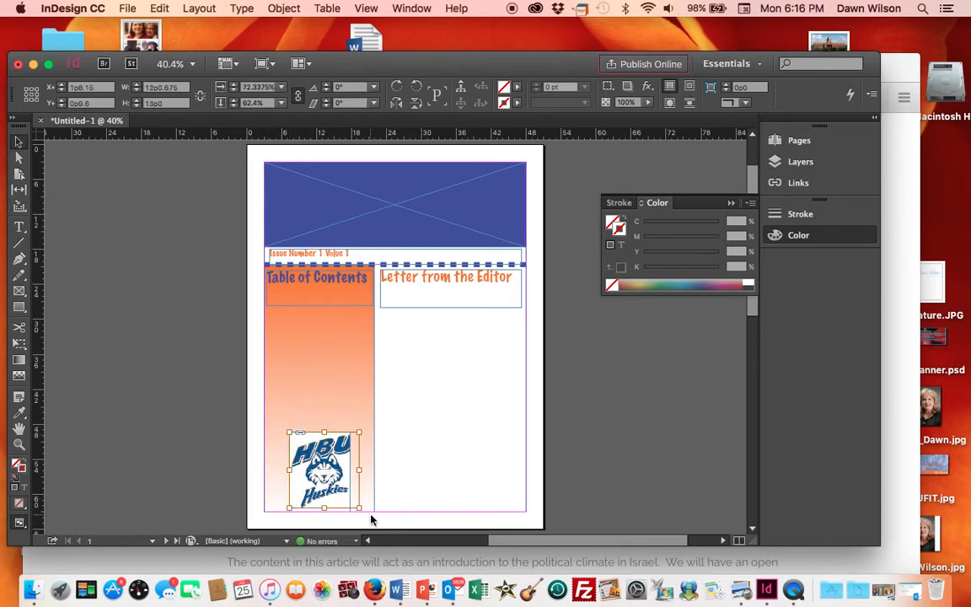
drag(359, 508, 344, 513)
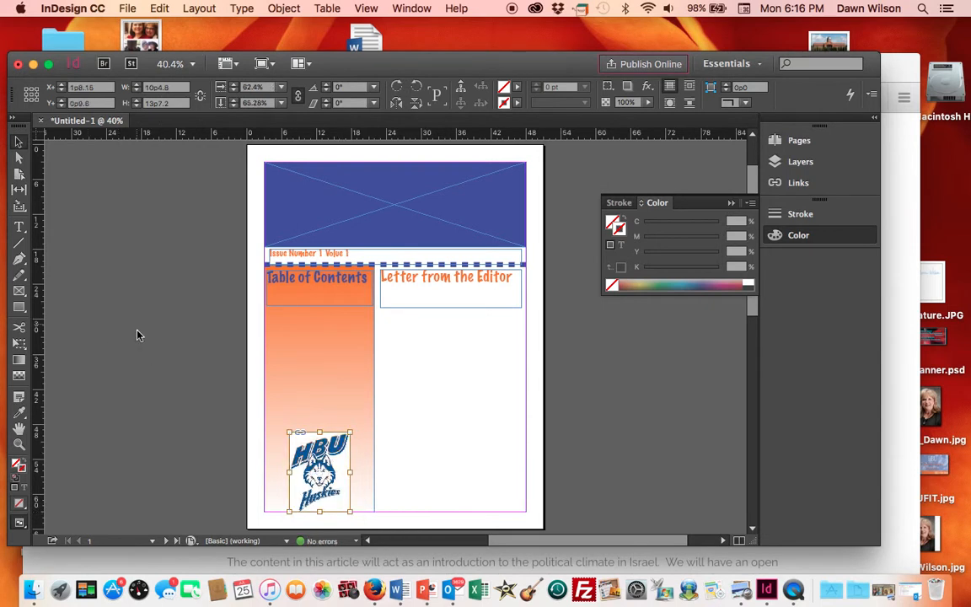
- Enlarge the HBU logo with the Free Transform tool to fill the bottom of the sidebar, about 19p2 by 19p0
click(120, 311)
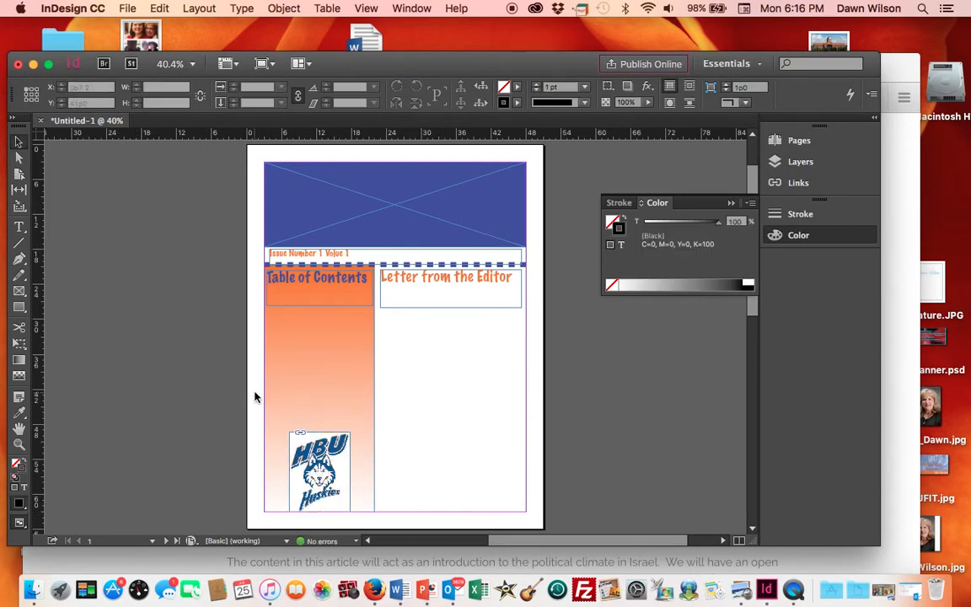
click(299, 437)
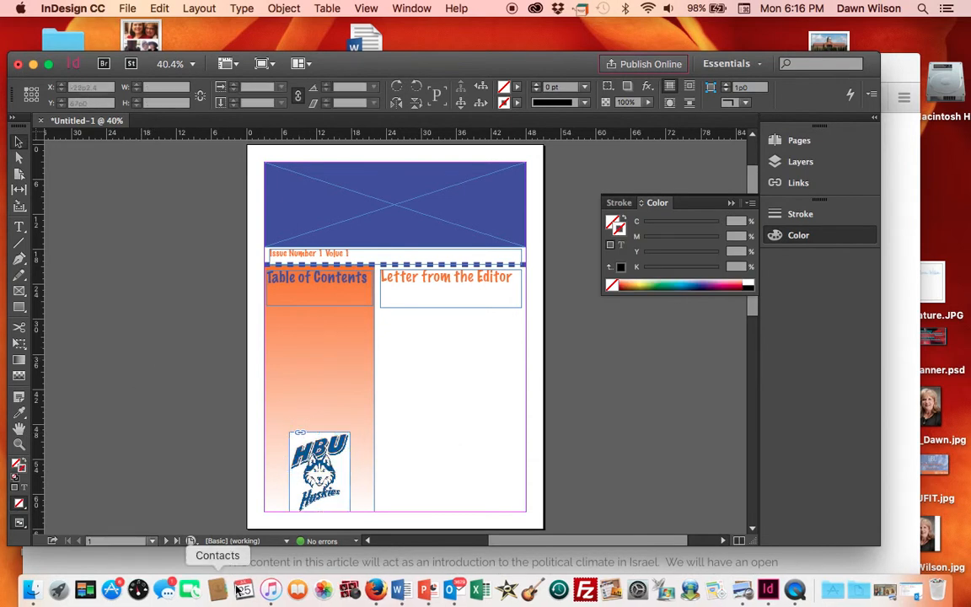
click(336, 520)
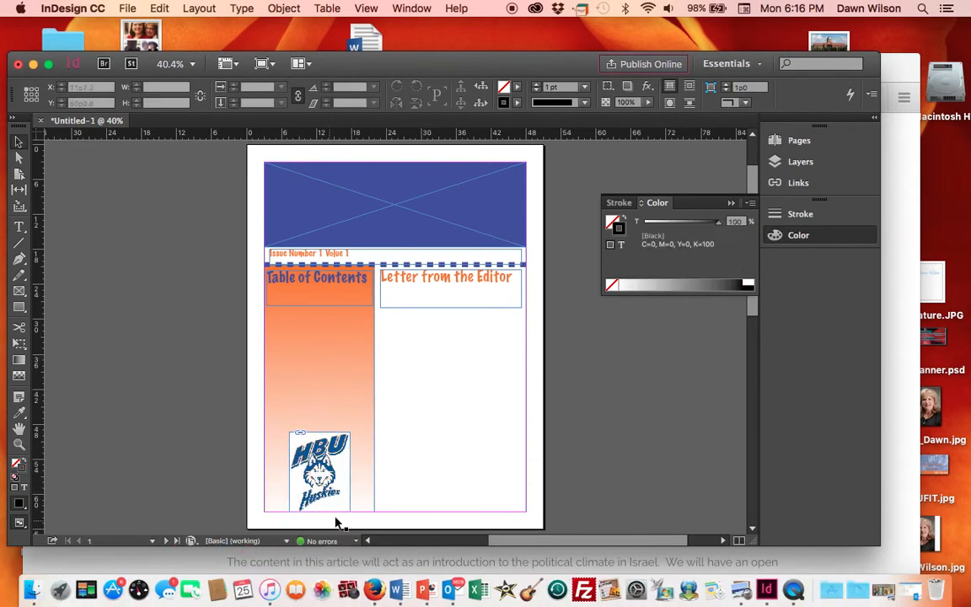
click(299, 444)
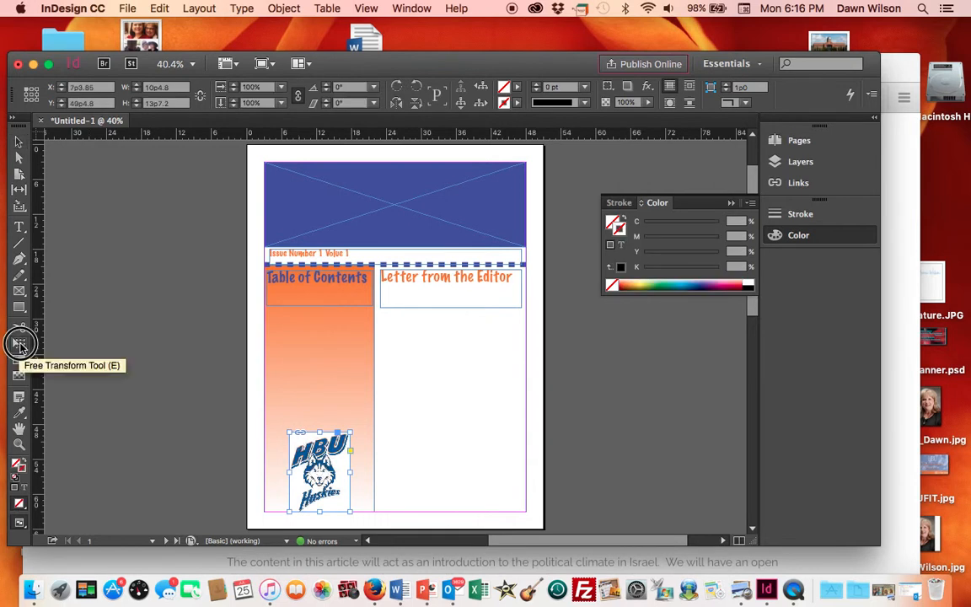
click(19, 346)
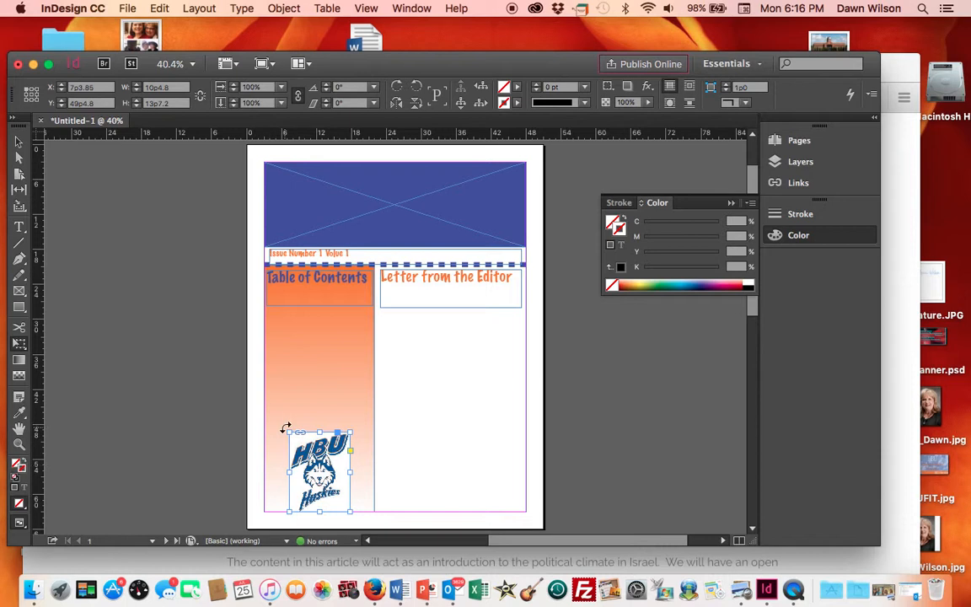
drag(288, 432, 268, 425)
drag(351, 511, 373, 511)
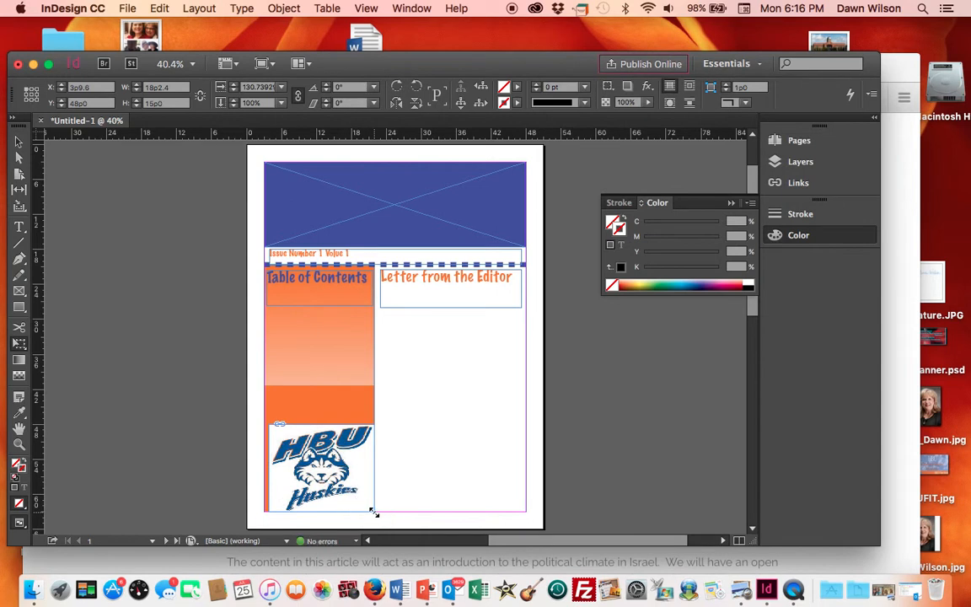
drag(267, 424, 260, 401)
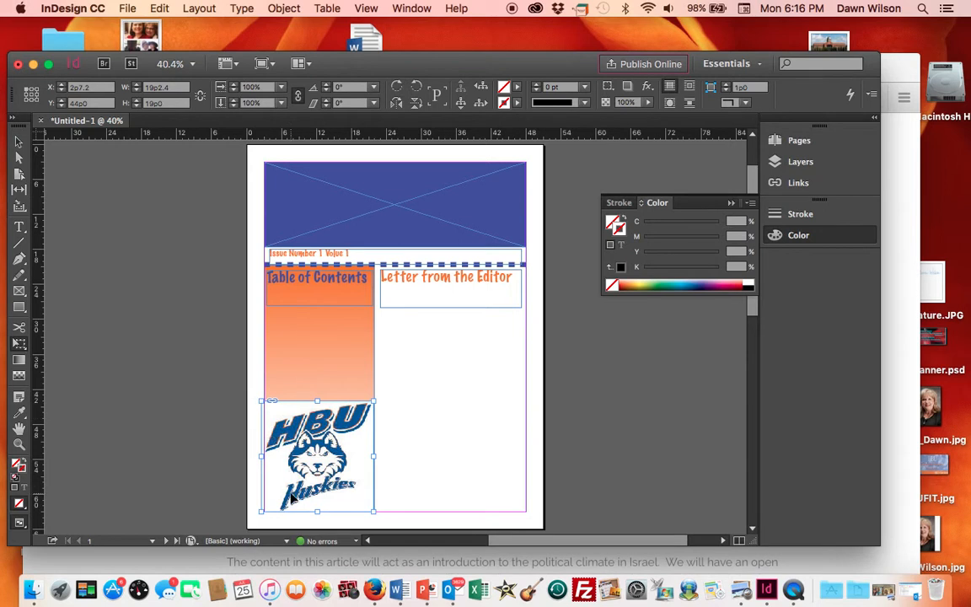
click(200, 490)
- Nudge the HBU logo slightly to line it up with the sidebar's left edge
click(18, 140)
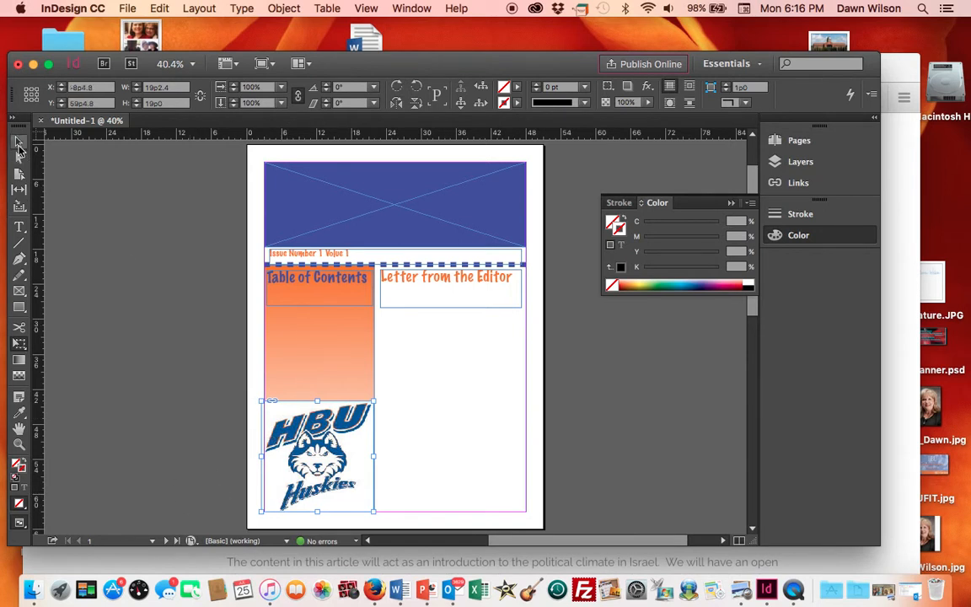
click(128, 361)
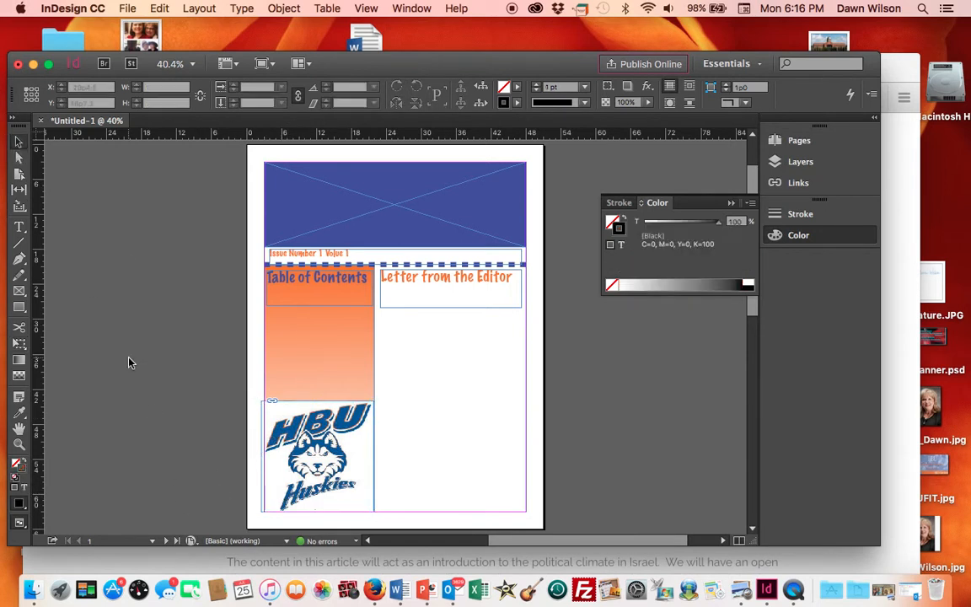
click(262, 403)
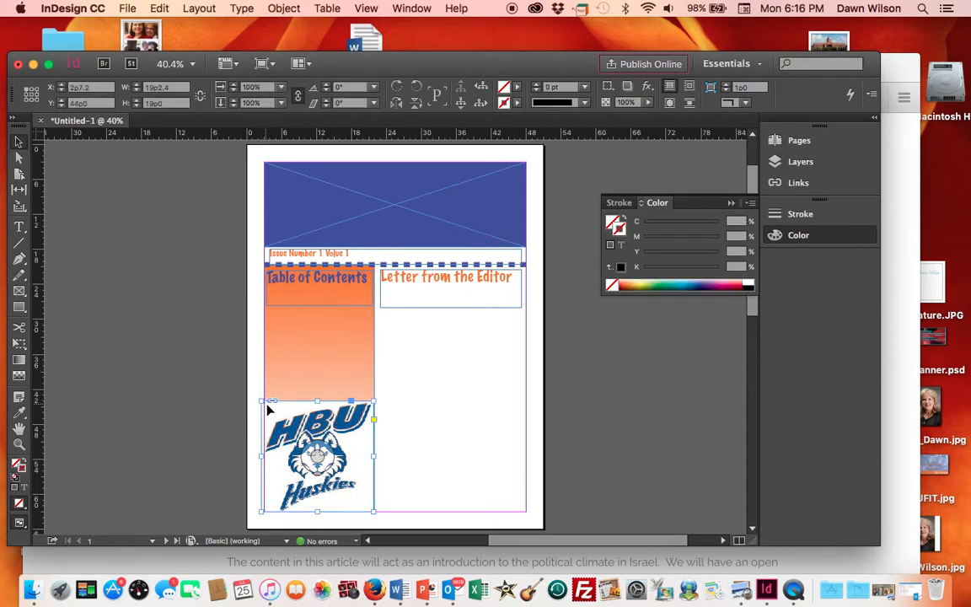
drag(262, 402, 263, 403)
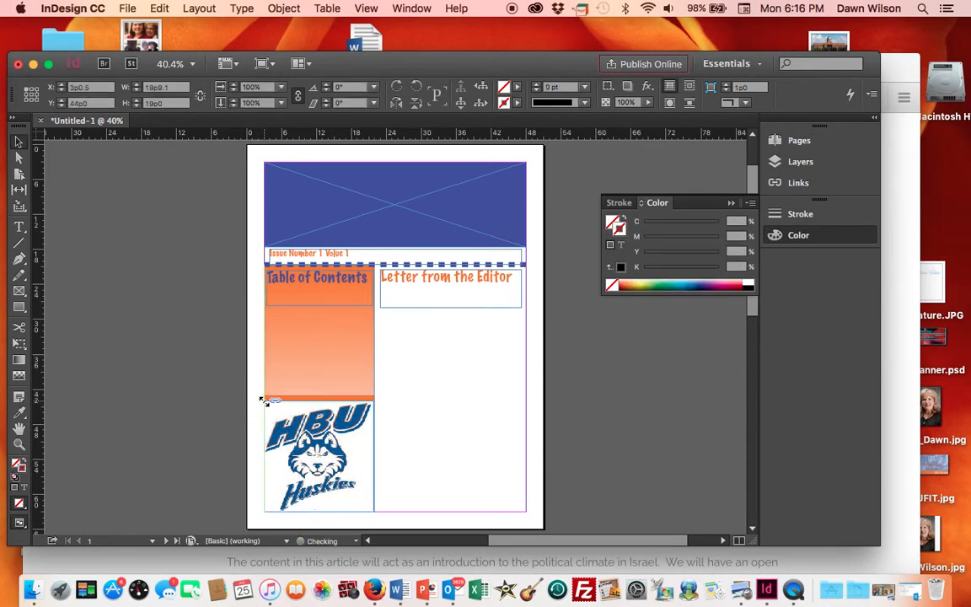
click(115, 407)
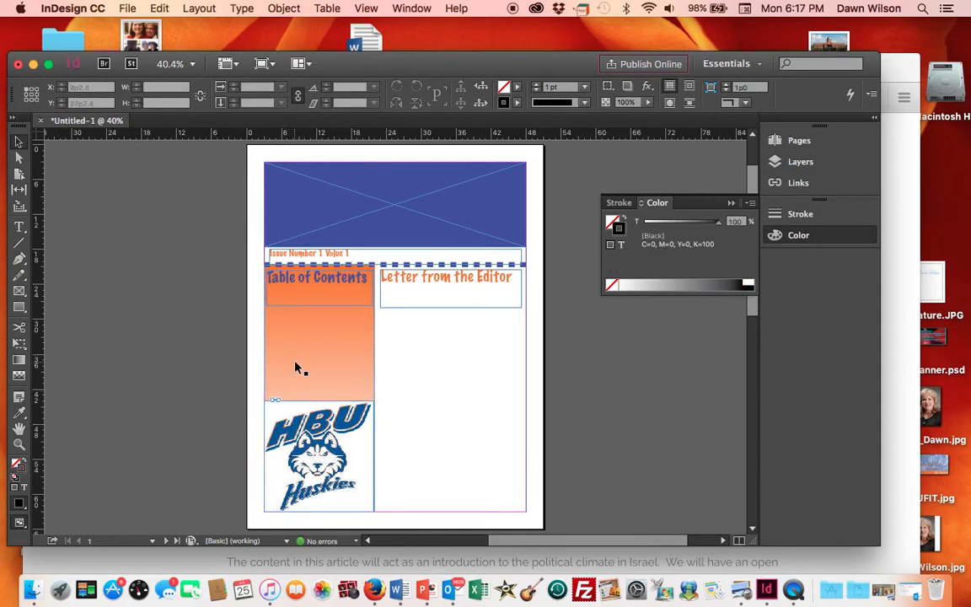
- Draw a new text frame on the pasteboard beside the page holding the text Letter from the Editor
click(21, 228)
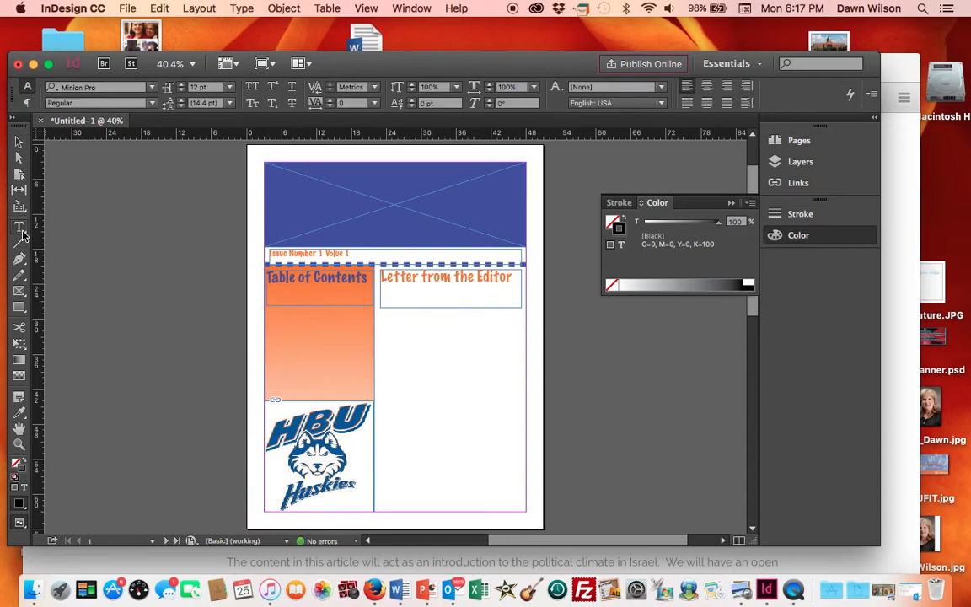
drag(271, 297, 353, 390)
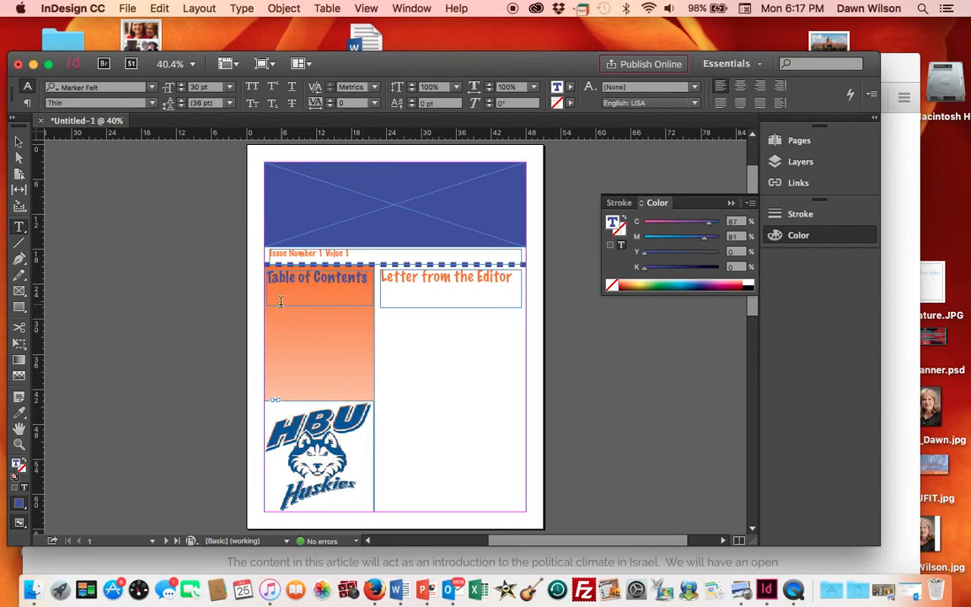
drag(269, 297, 362, 391)
click(19, 227)
click(275, 324)
drag(80, 250, 178, 370)
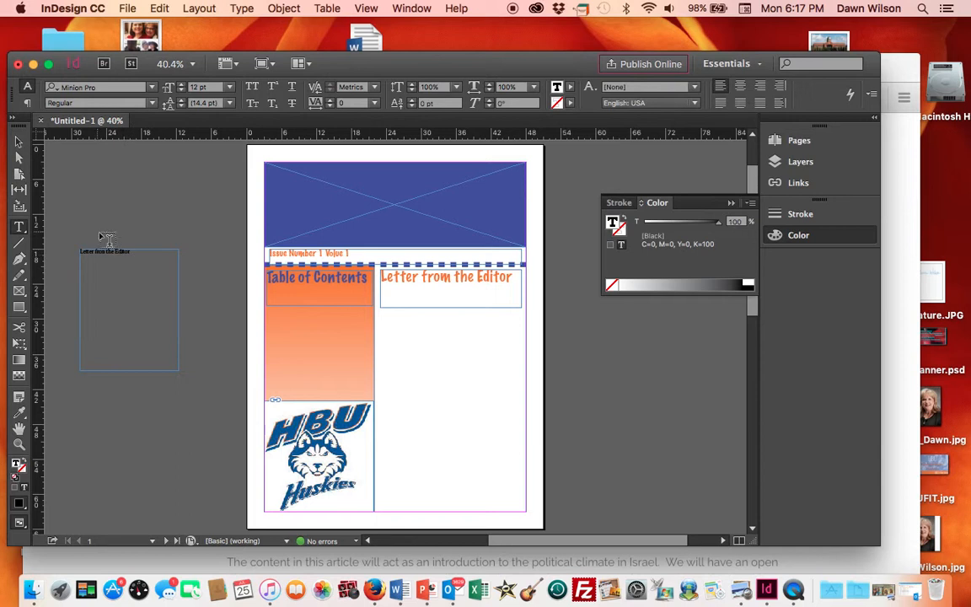
- Set the pasteboard text Letter from the Editor to 24 pt
drag(131, 253, 77, 252)
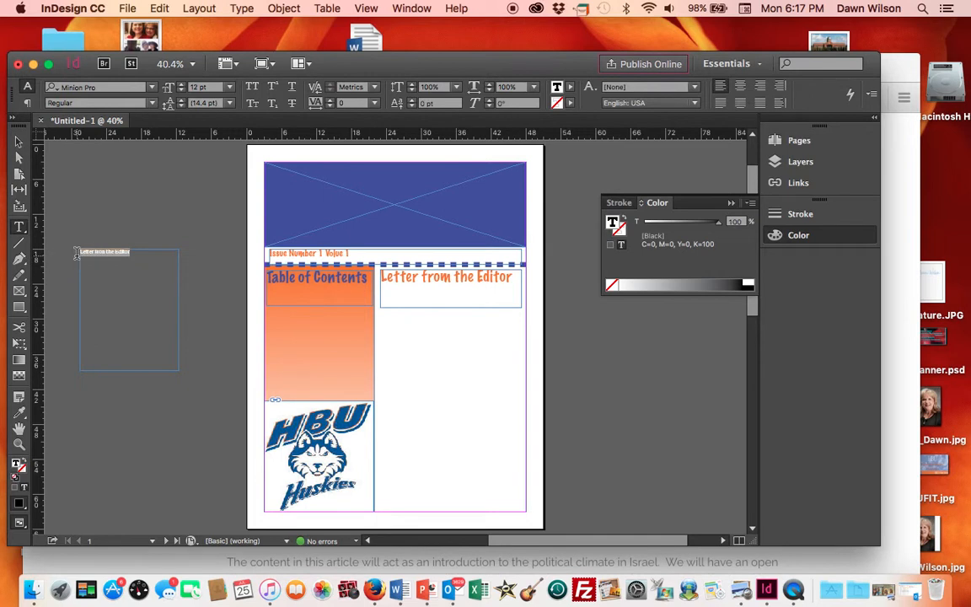
click(230, 88)
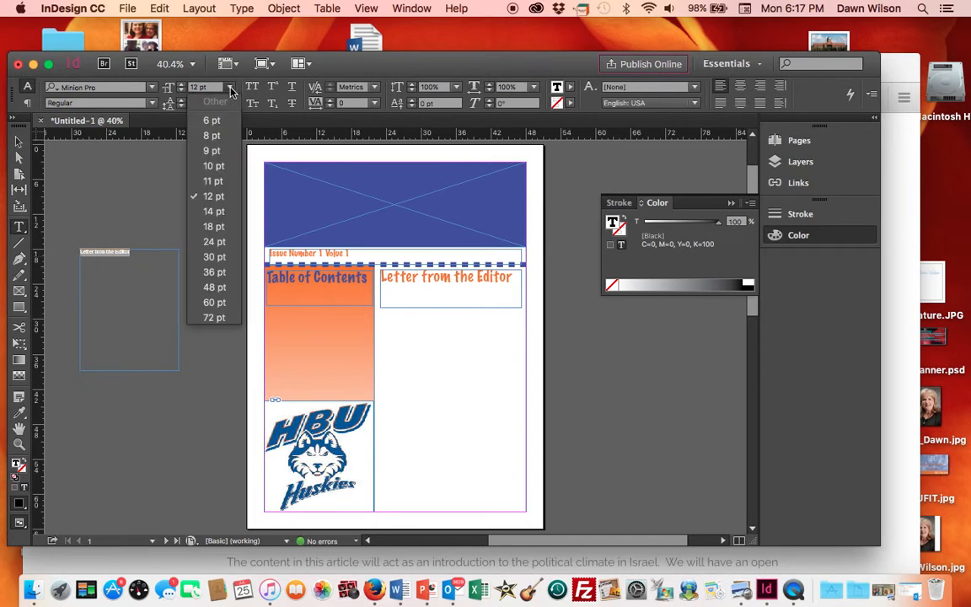
click(215, 241)
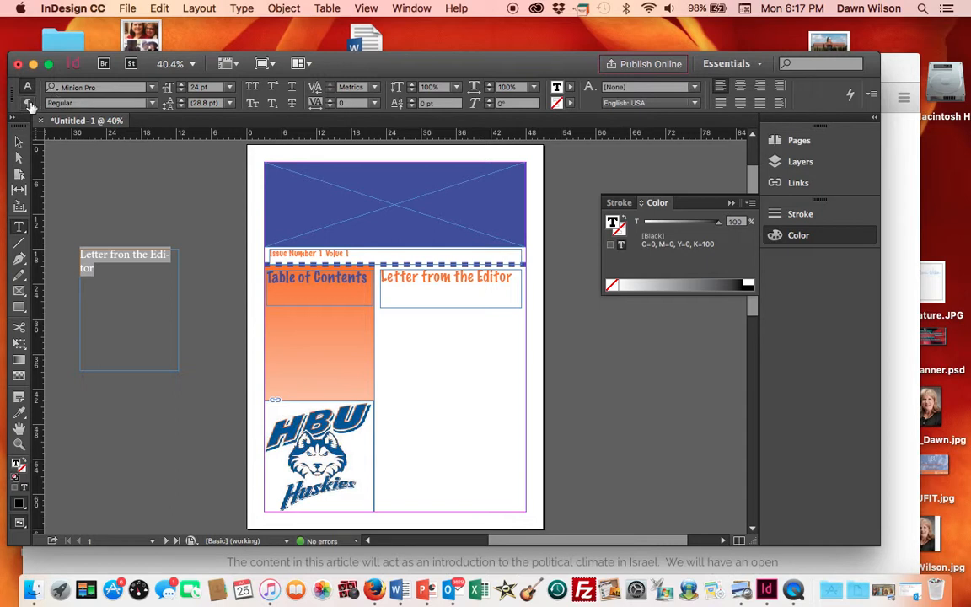
- Apply bulleted list formatting to the Letter from the Editor paragraph
click(28, 103)
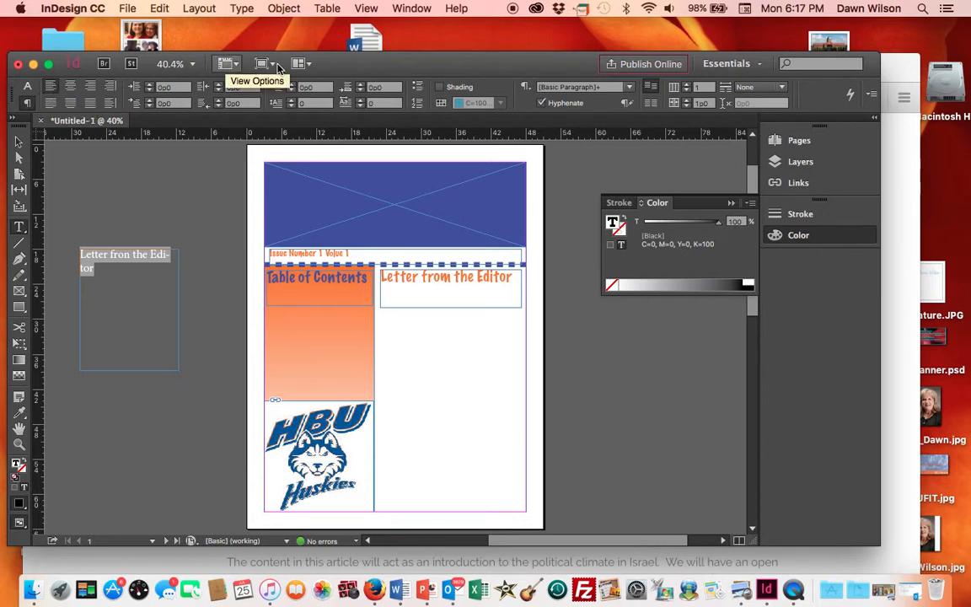
drag(416, 58, 417, 55)
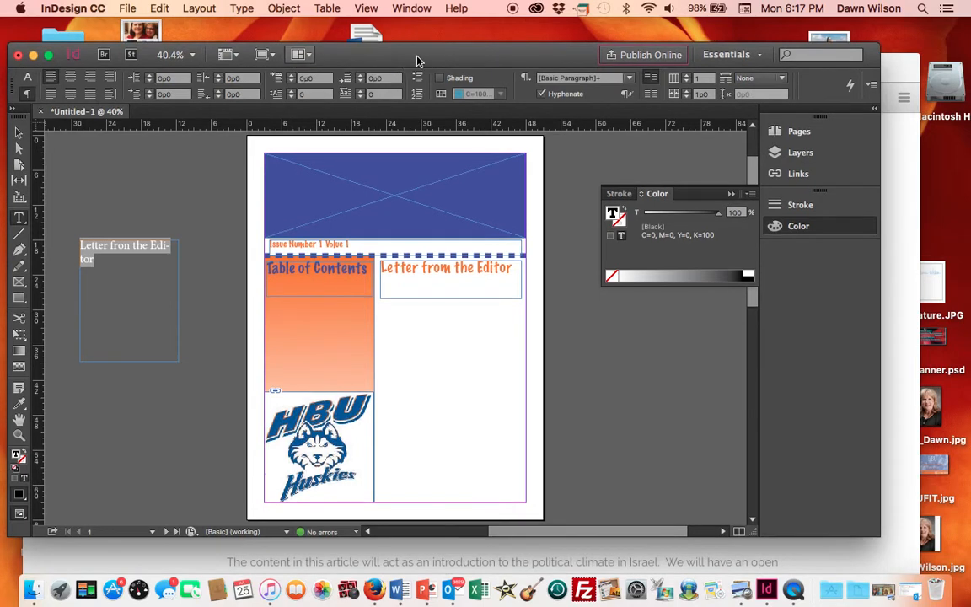
click(416, 78)
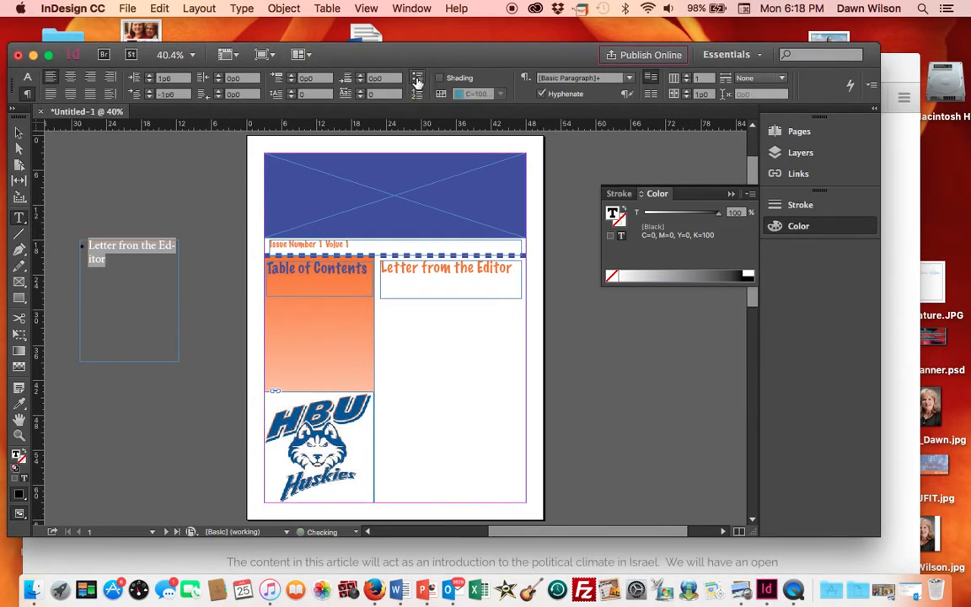
- Add bullet items Why get a Master's Degree, Who did it? and Why join a student group
click(122, 268)
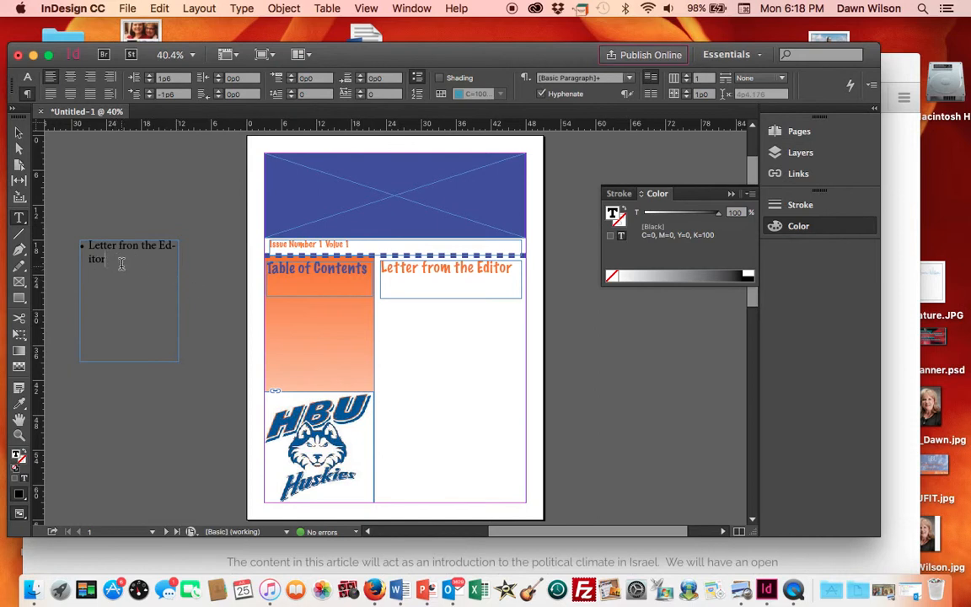
key(Return)
text(Why get a)
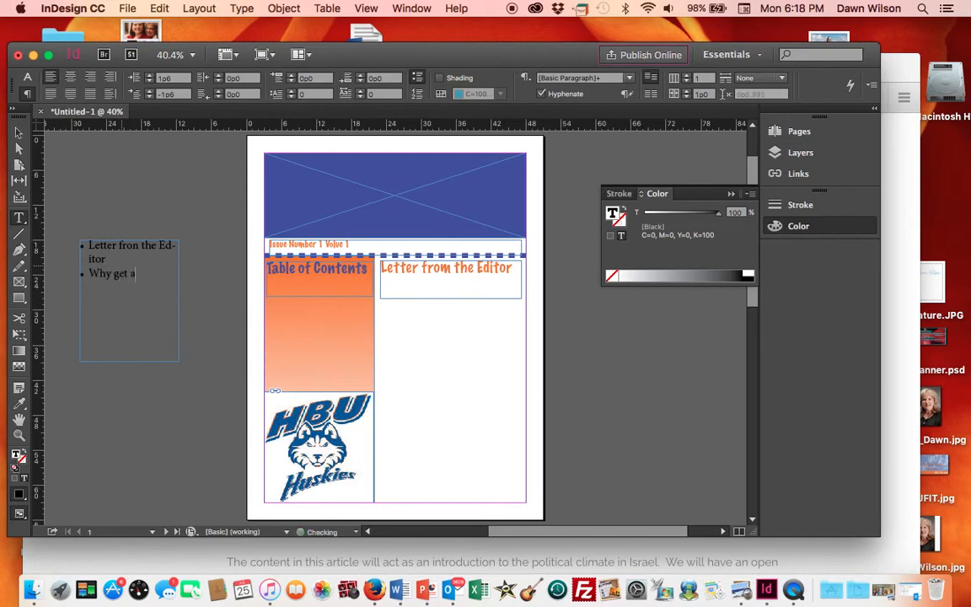
text( Maa)
key(BackSpace)
text(ster)
key(BackSpace)
key(Return)
text(Who)
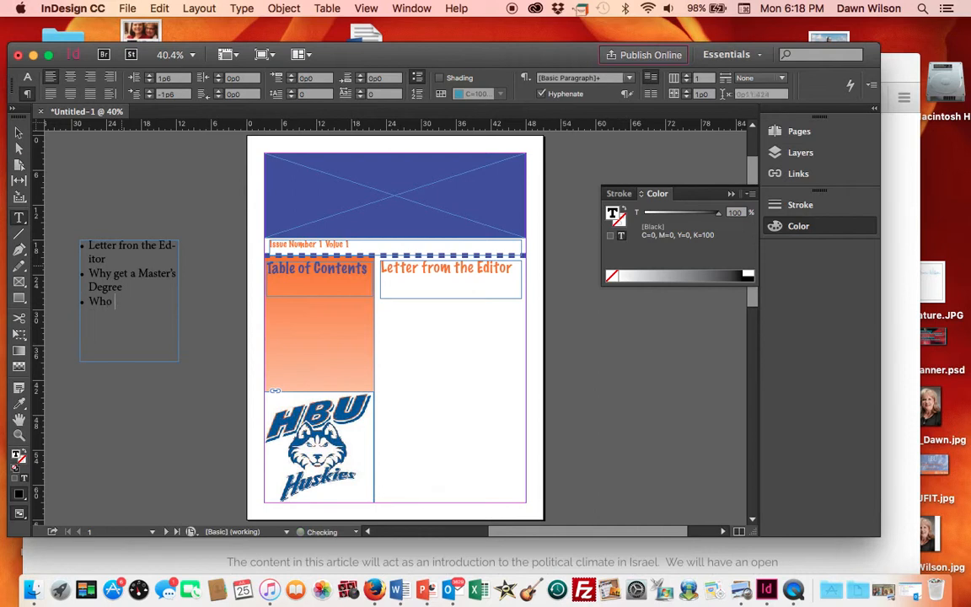
text( did it? )
text(Wh)
text(y join a student g)
text(roup)
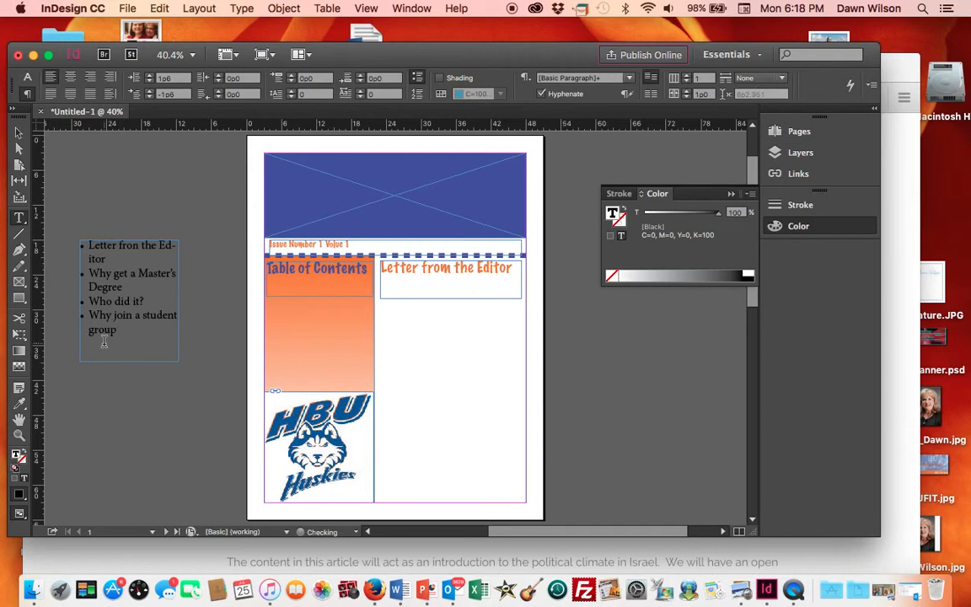
- Move the bulleted list frame into the sidebar under Table of Contents and narrow it to fit the sidebar
click(20, 133)
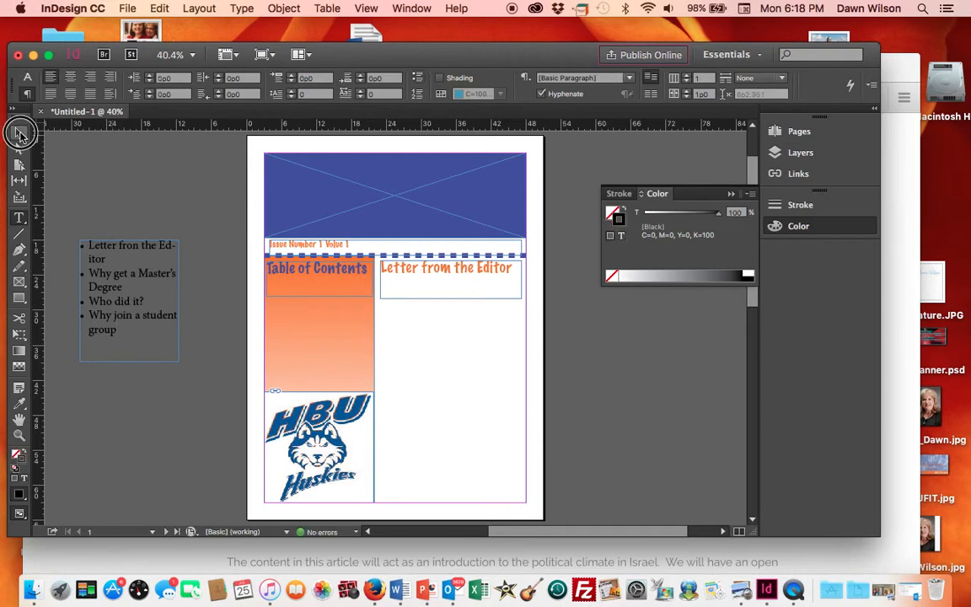
click(179, 308)
mouse_move(177, 301)
mouse_down()
mouse_move(202, 303)
mouse_move(176, 301)
mouse_up()
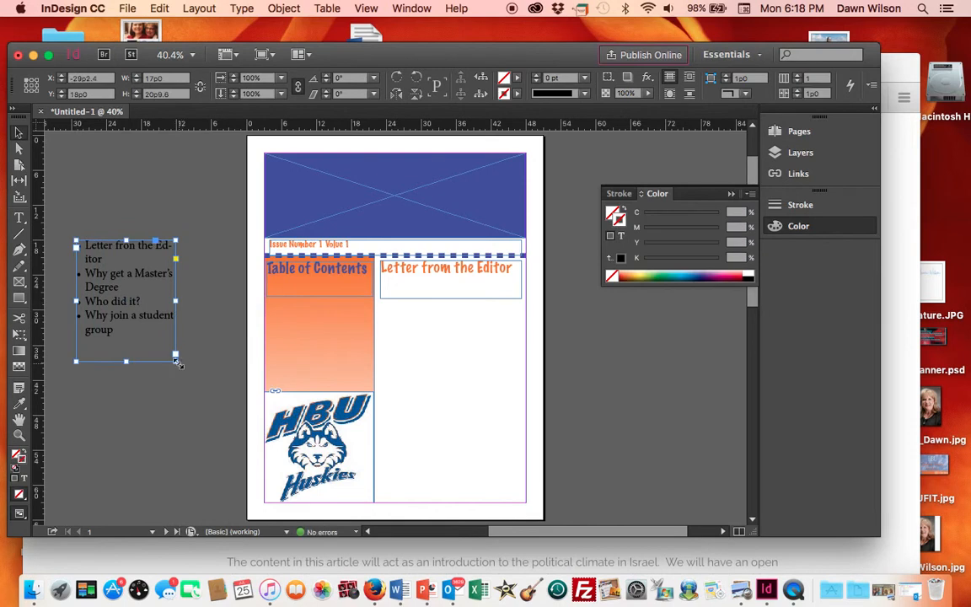
drag(174, 359, 199, 363)
drag(122, 253, 308, 312)
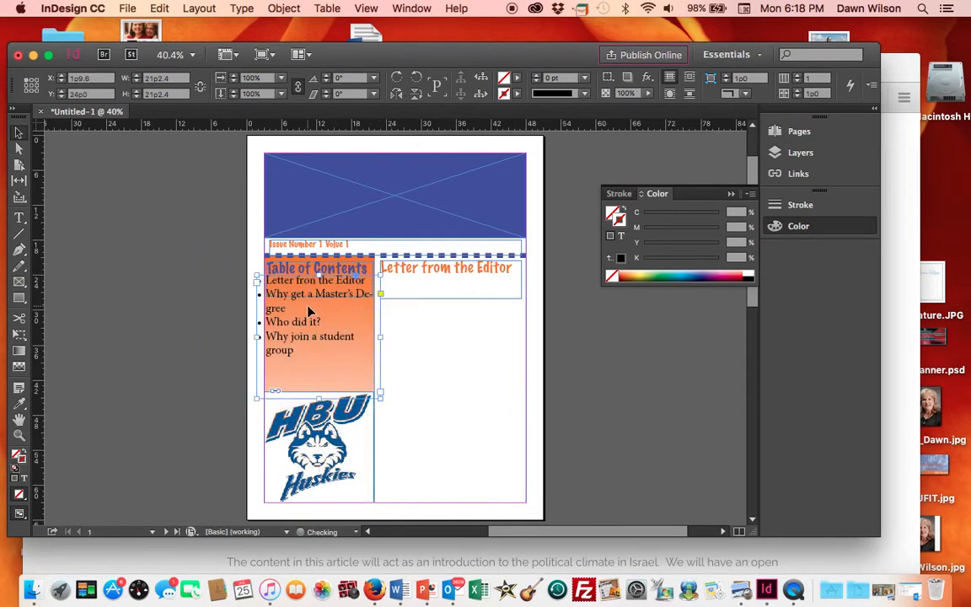
drag(380, 338, 341, 337)
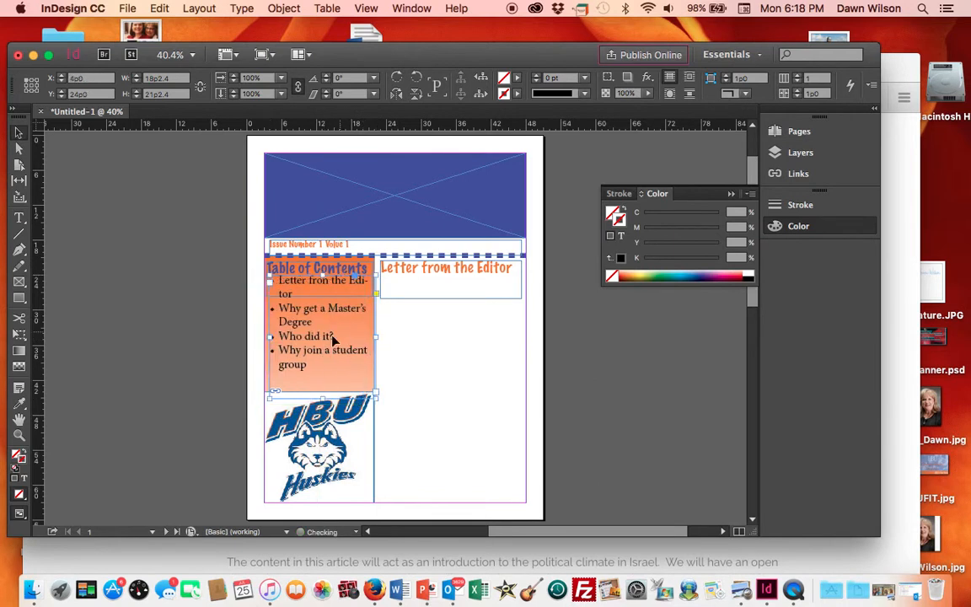
click(408, 393)
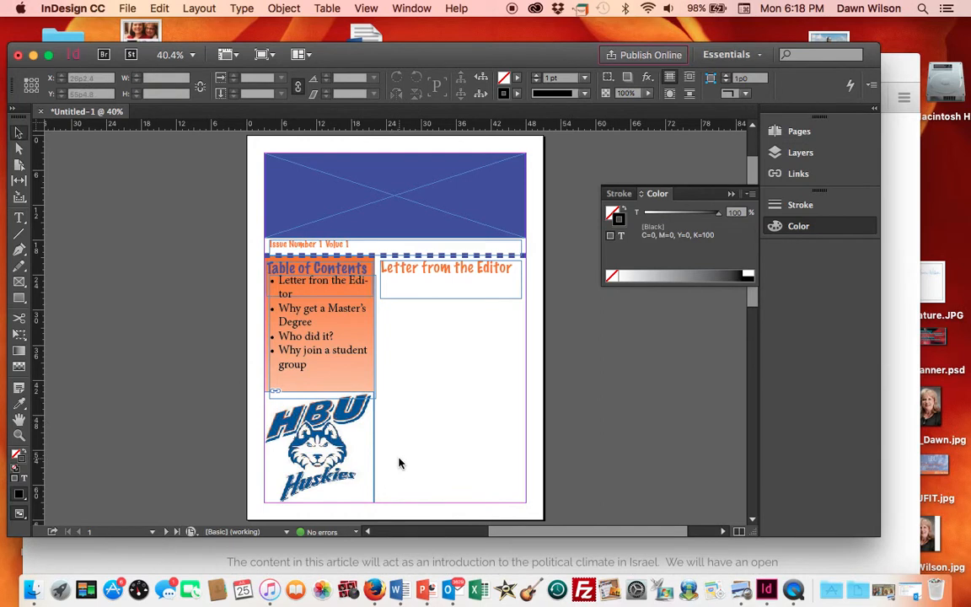
- Go to page 2 and add two vertical ruler guides at about 24p0 and 26p7
click(152, 535)
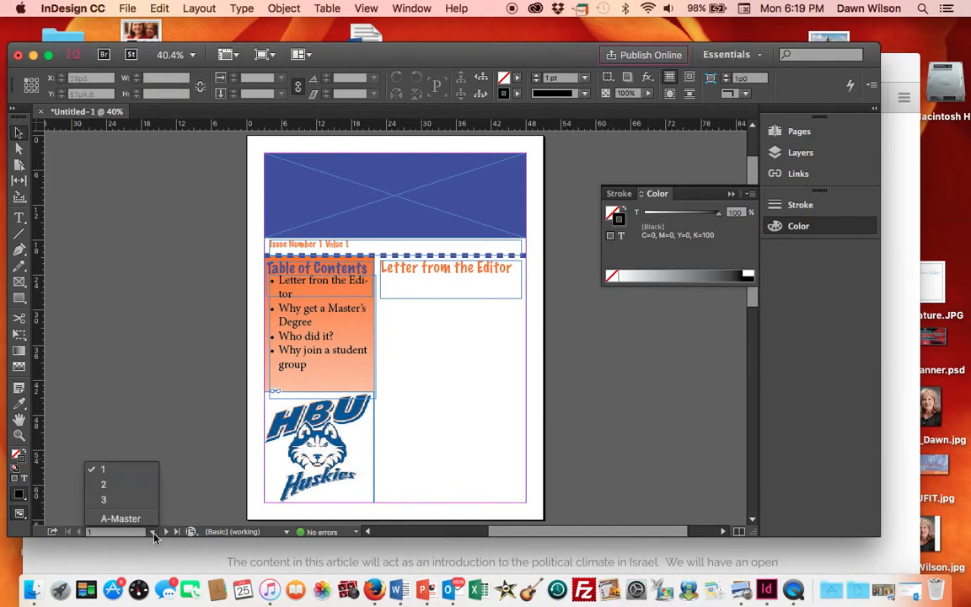
click(123, 494)
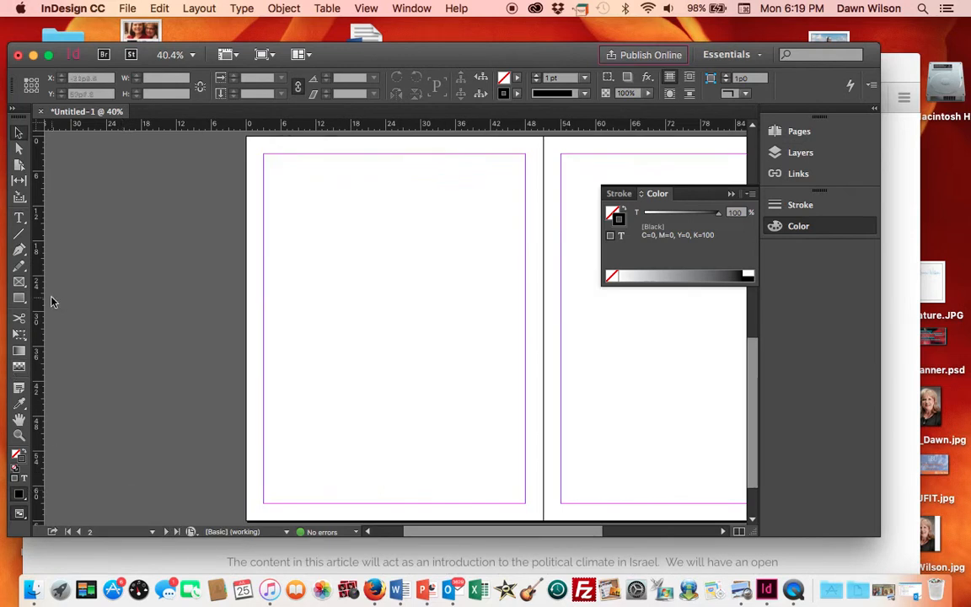
drag(37, 299, 385, 296)
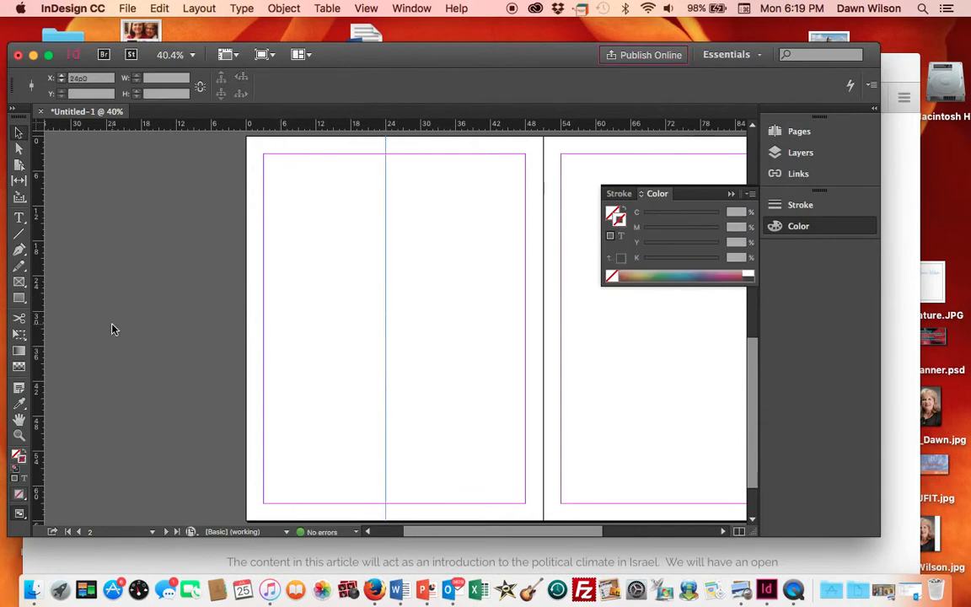
drag(40, 335, 402, 308)
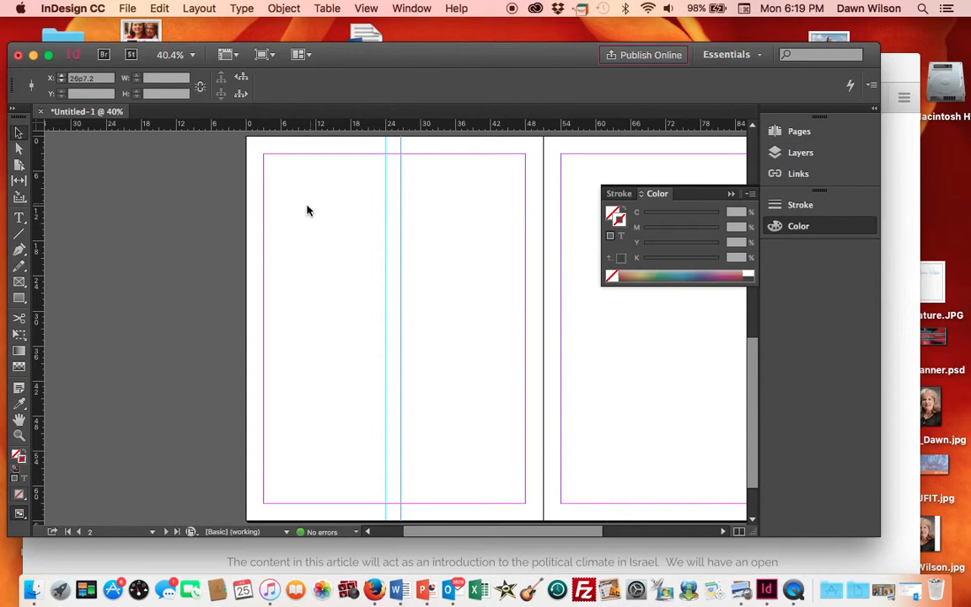
- Place the Word document '9 reasons to pursue a Master's degree Besides the Paycheck' at the top of page 2
click(128, 9)
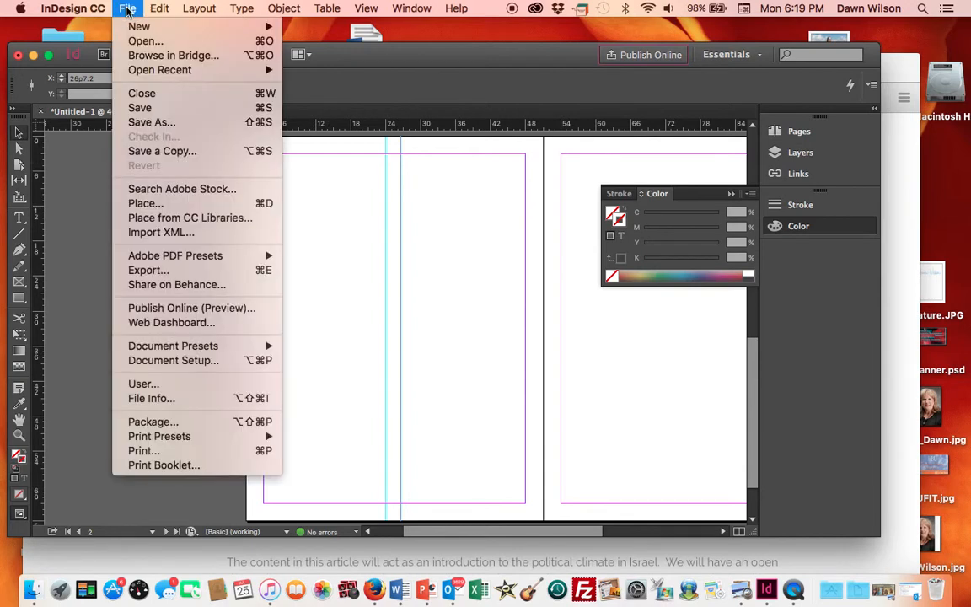
click(144, 205)
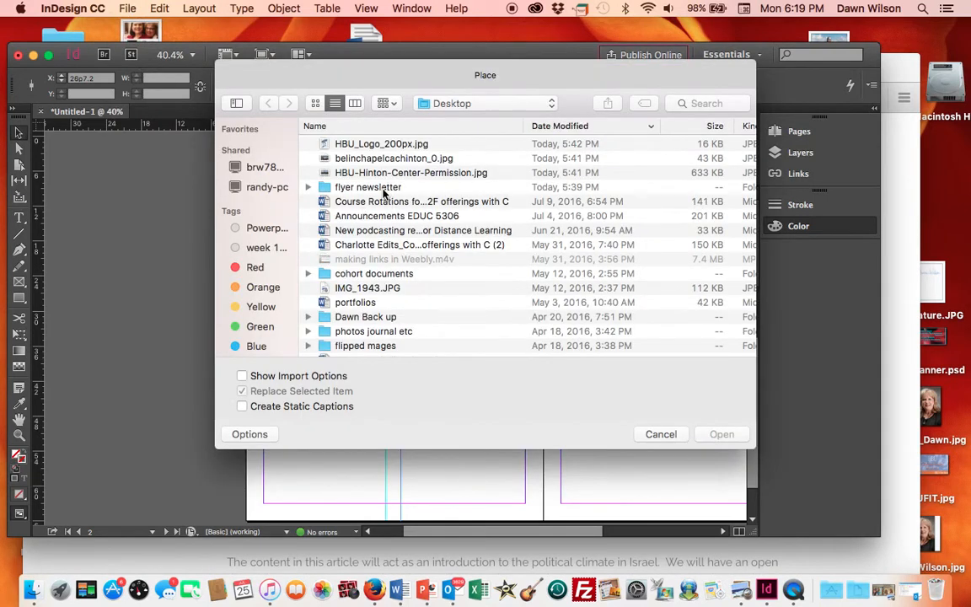
double_click(383, 191)
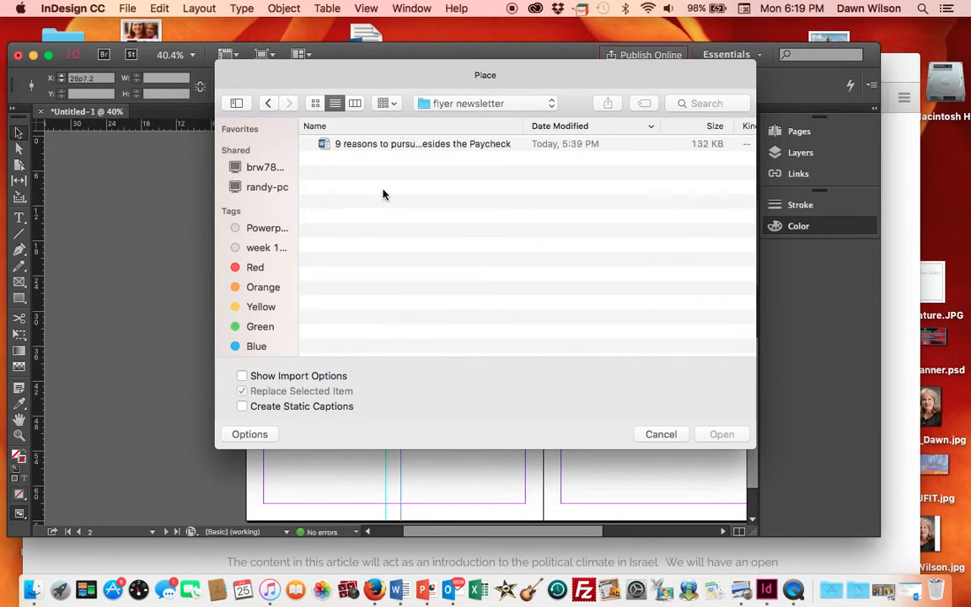
click(366, 143)
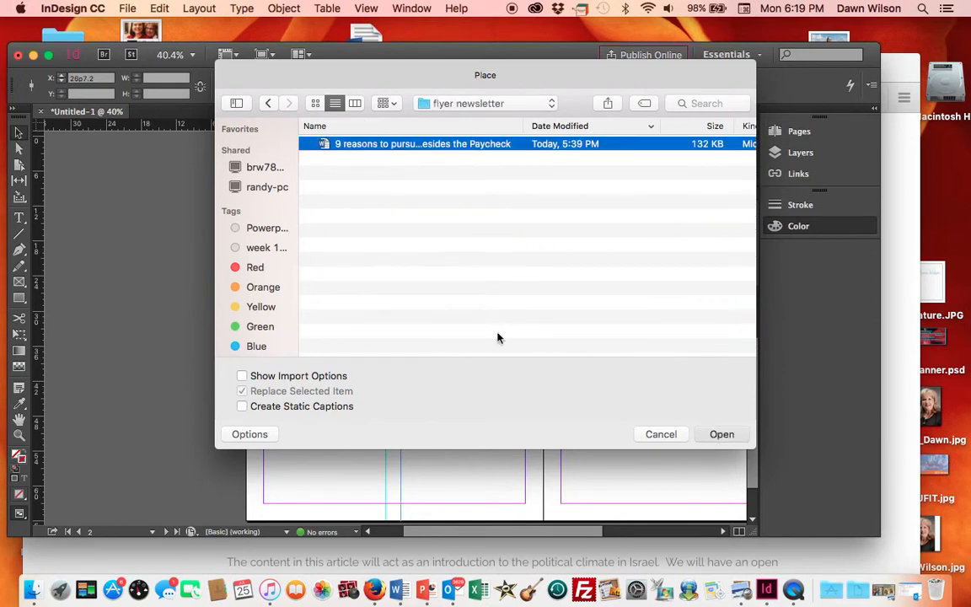
click(718, 437)
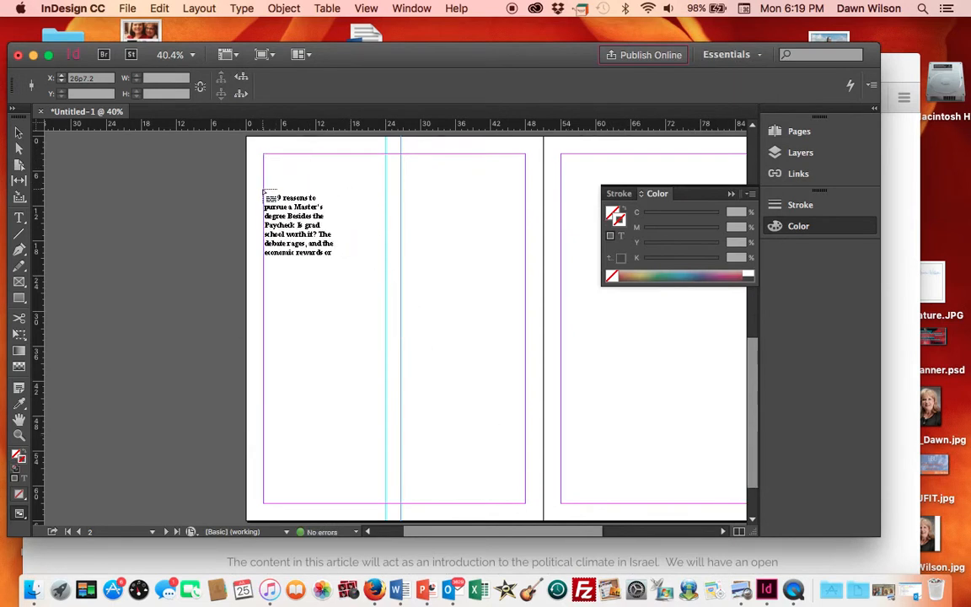
click(263, 193)
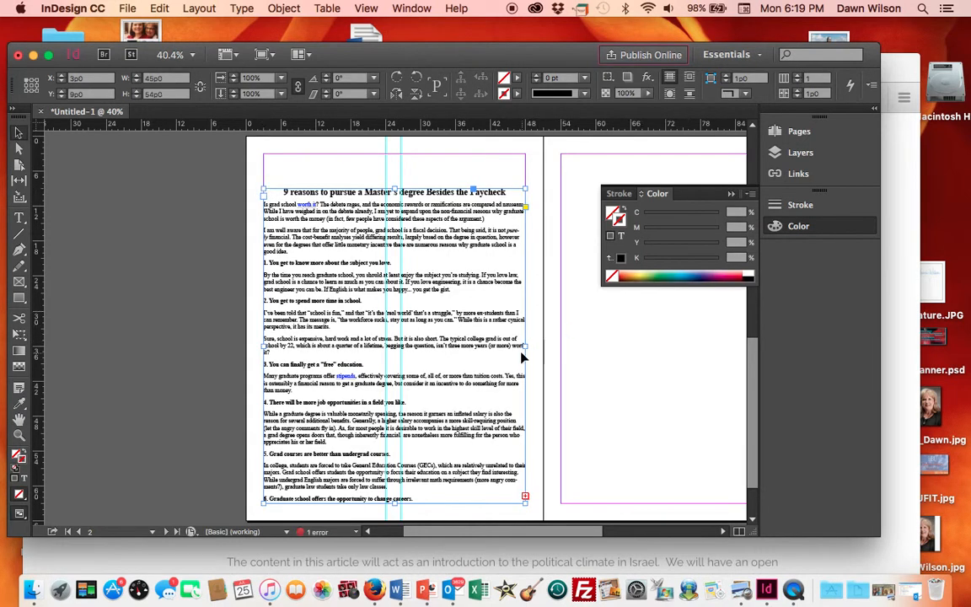
- Narrow the article frame to the first column and thread its overflow text into a second column right of the guides
drag(525, 346, 387, 348)
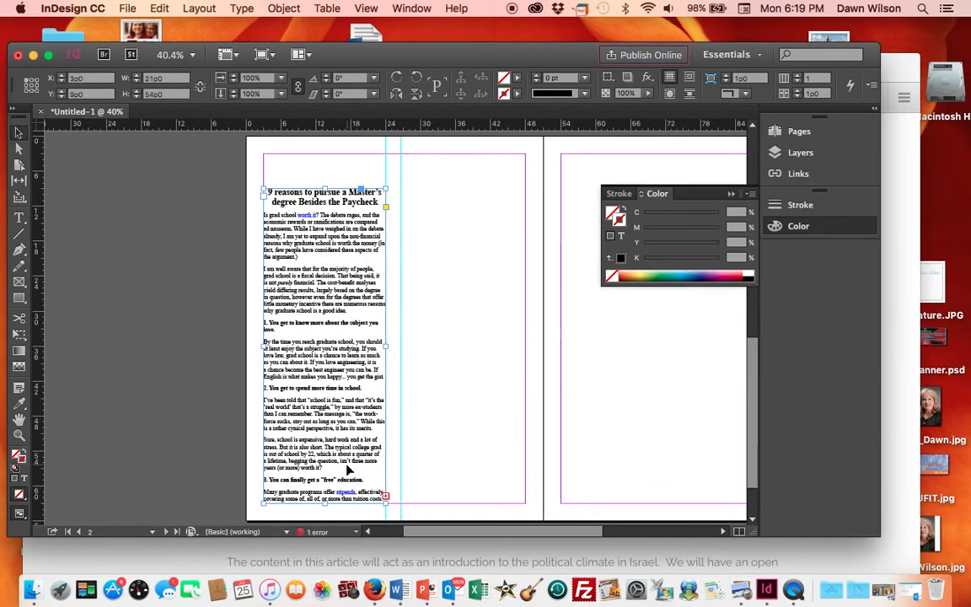
click(386, 499)
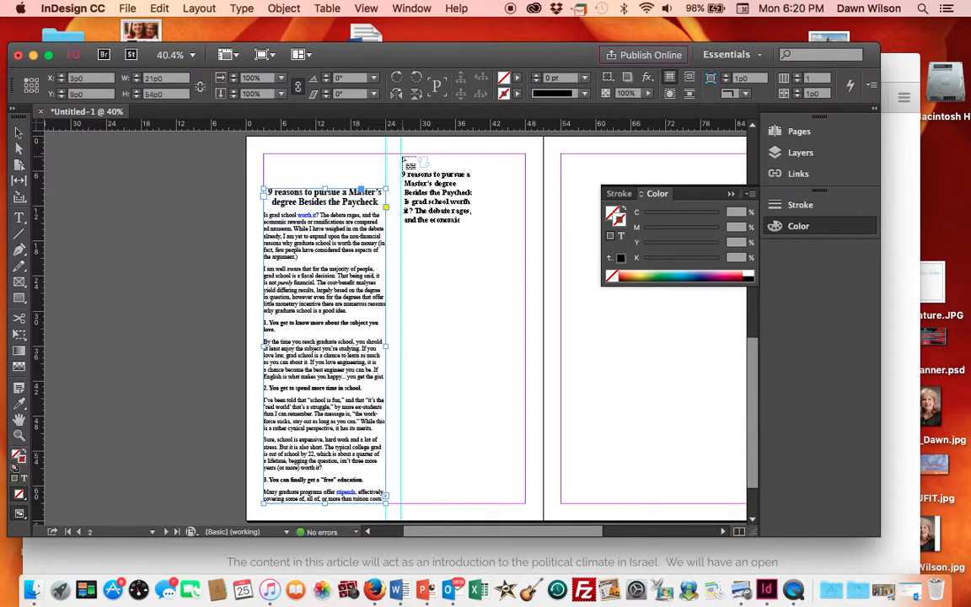
click(405, 159)
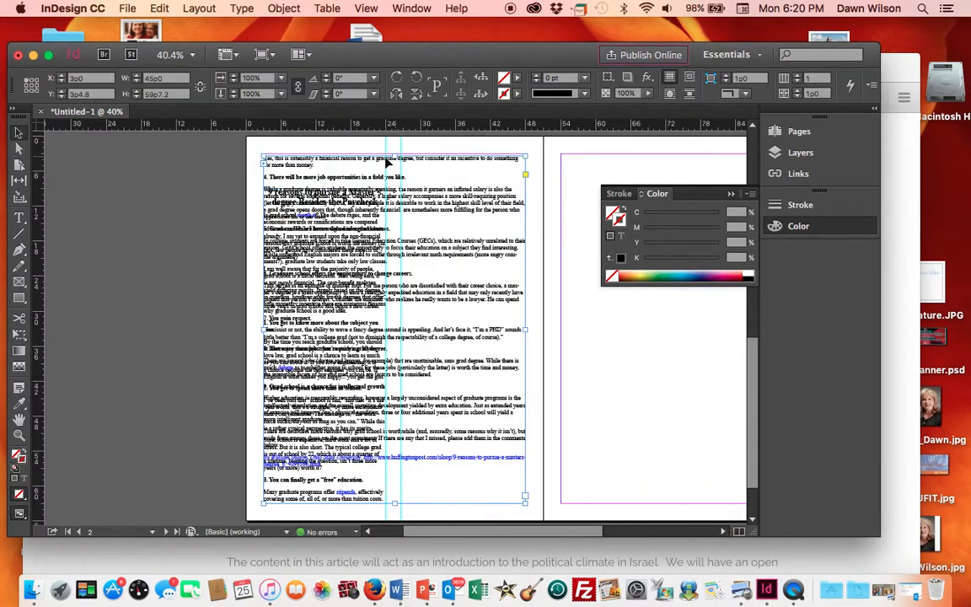
drag(259, 327, 400, 313)
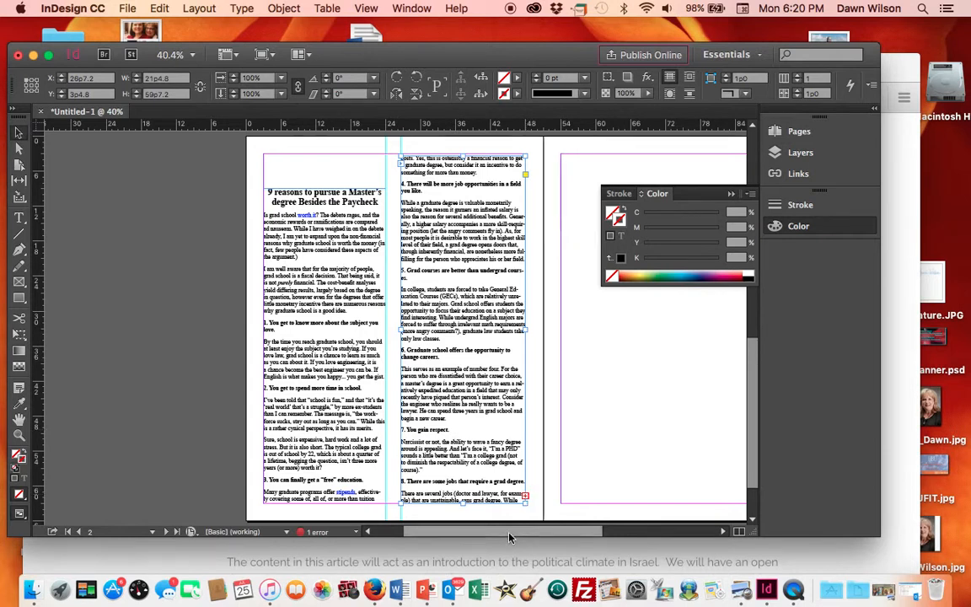
- Thread the remaining article text onto the top of page 3
drag(505, 530, 452, 520)
click(434, 496)
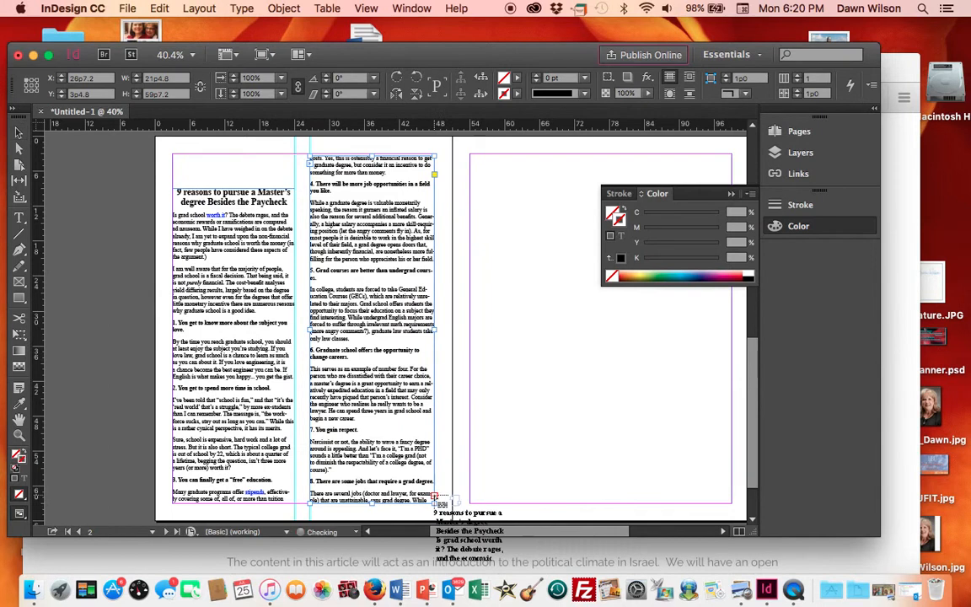
click(470, 155)
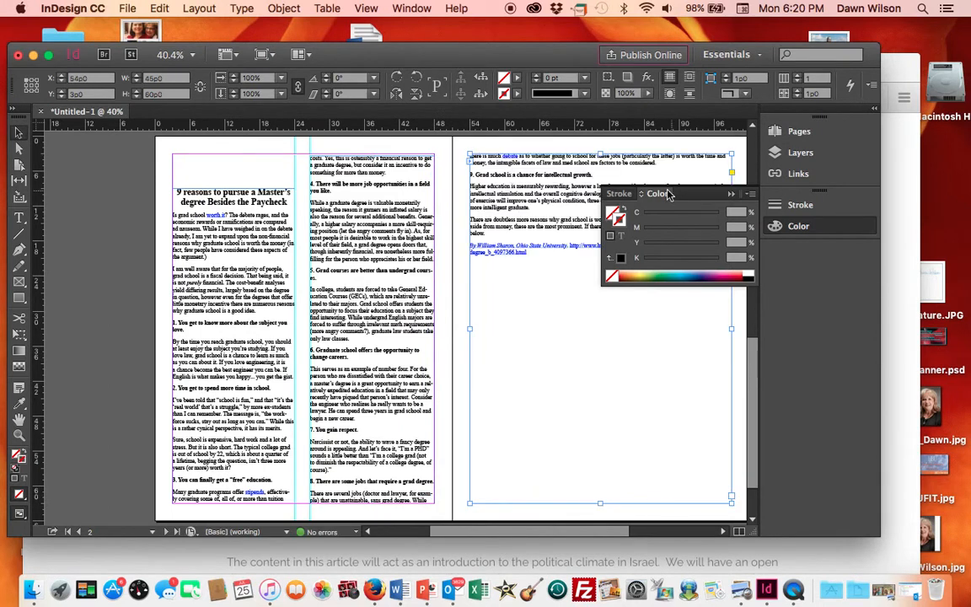
- Narrow the page 3 article frame to a single column width
drag(712, 196, 670, 110)
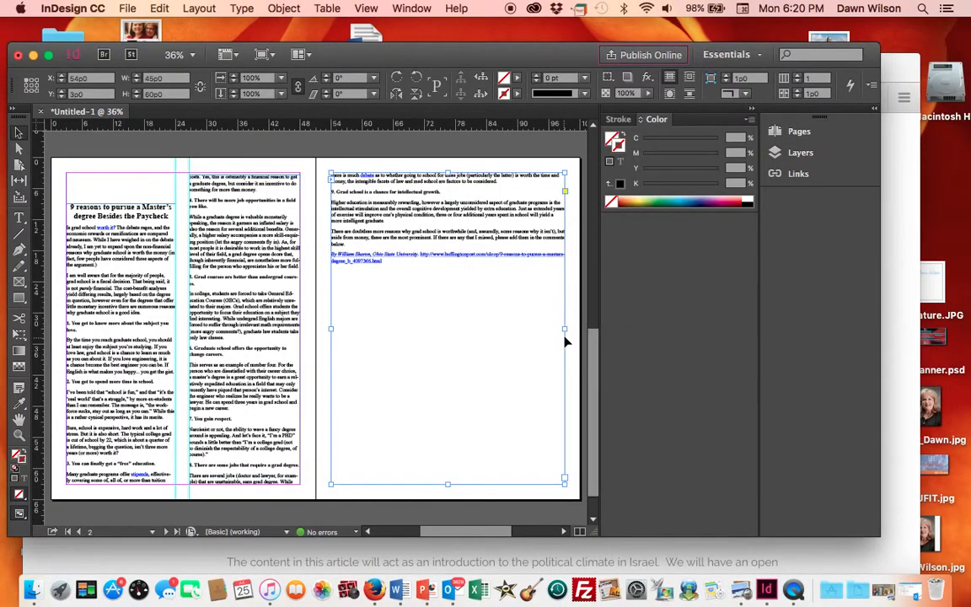
drag(564, 330, 445, 340)
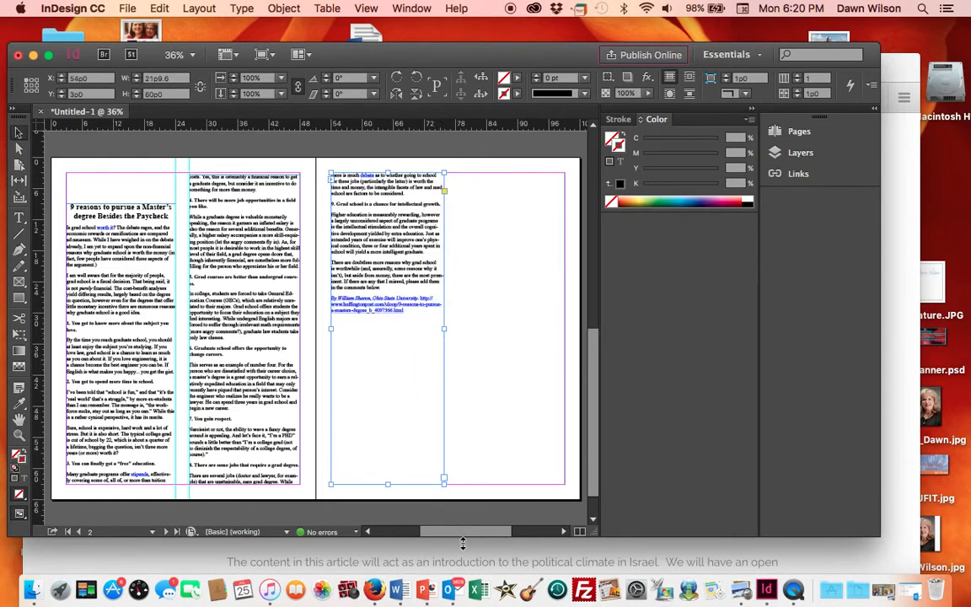
- Select the passage from 'Consider the engineer' to 'begin a new career.' in the second column on page 2
drag(434, 531, 459, 531)
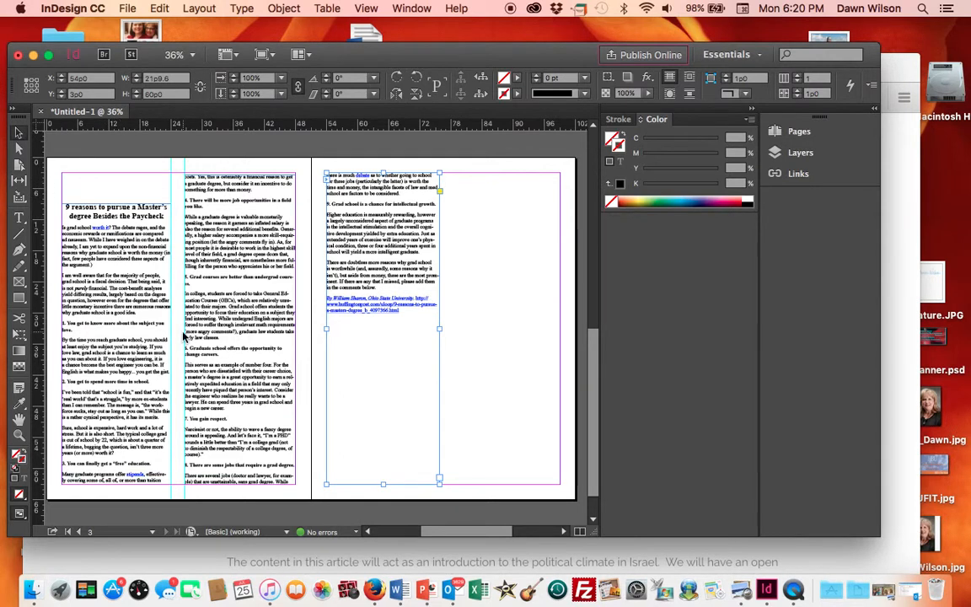
click(367, 9)
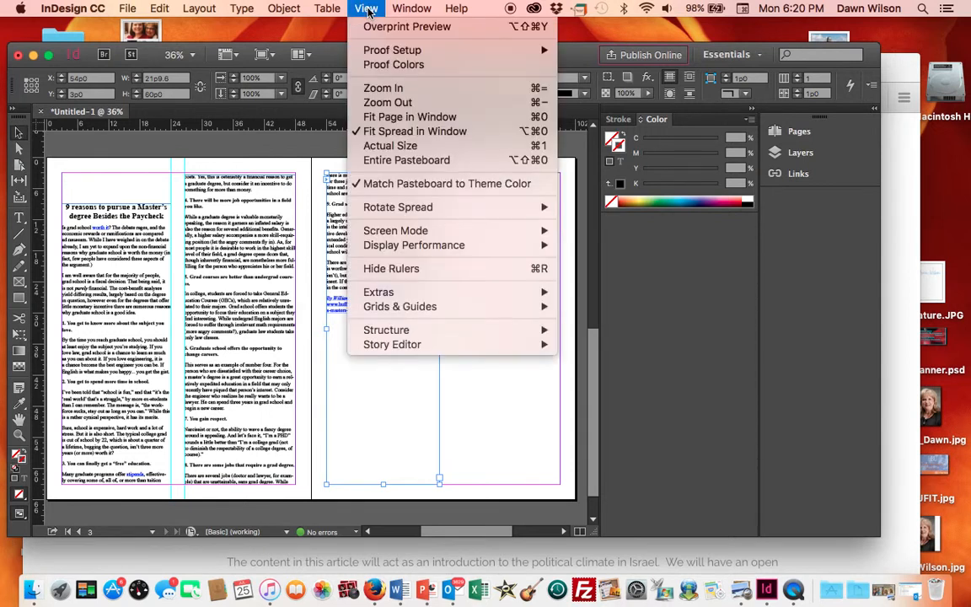
click(386, 87)
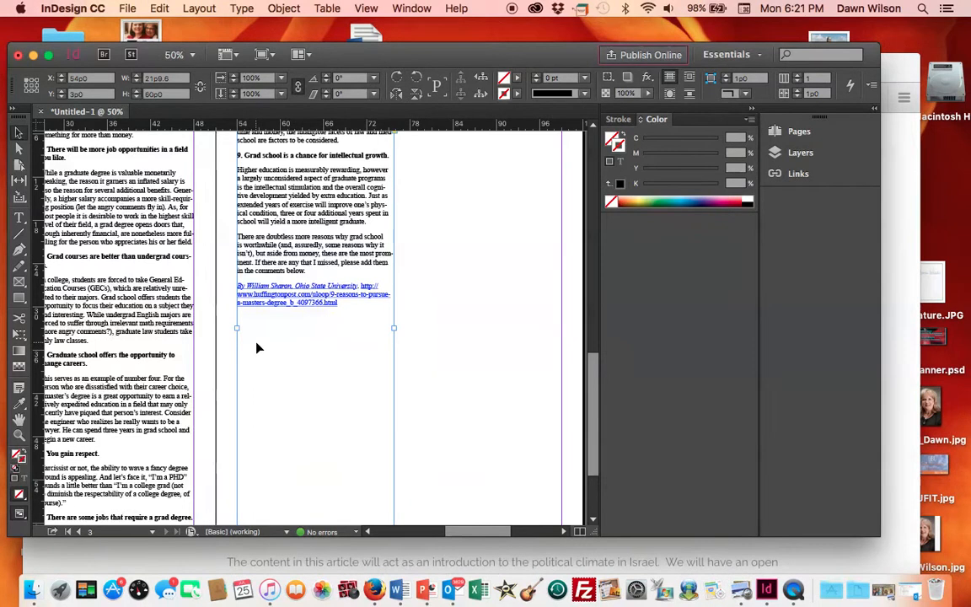
scroll(258, 348, left, 4)
scroll(259, 348, down, 3)
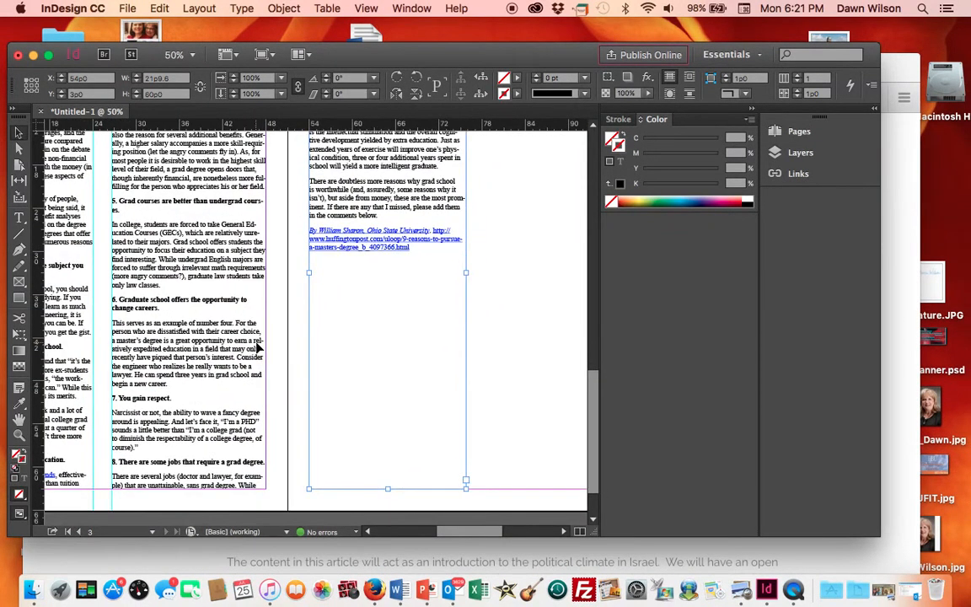
scroll(197, 347, down, 3)
scroll(197, 346, left, 3)
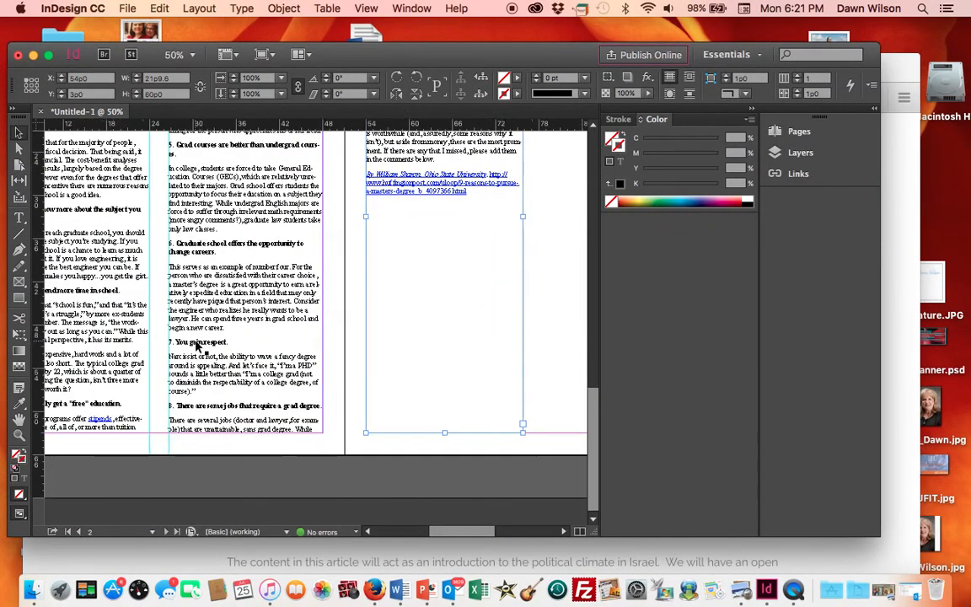
mouse_move(467, 532)
mouse_down()
mouse_move(438, 531)
mouse_move(472, 534)
mouse_up()
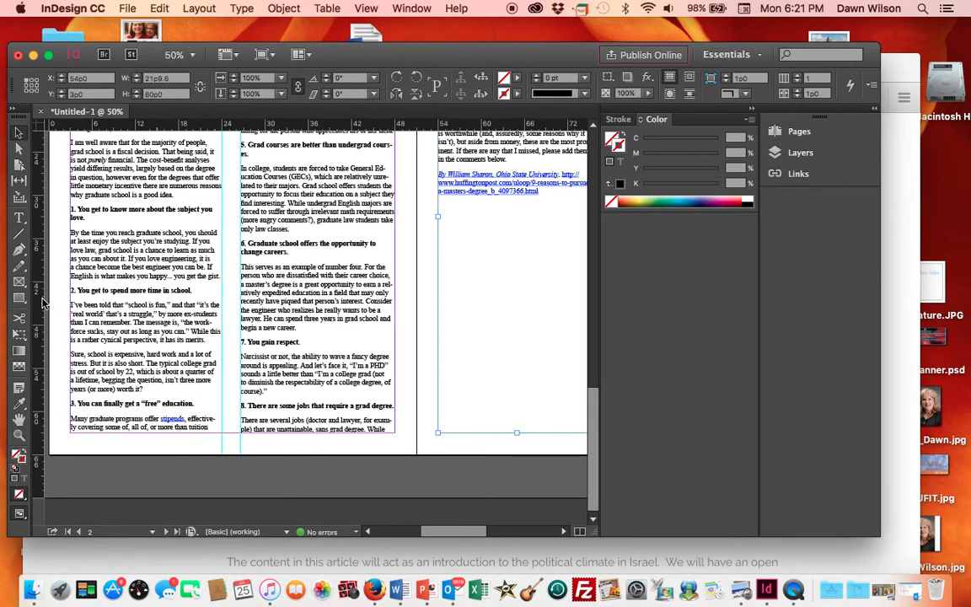
click(19, 221)
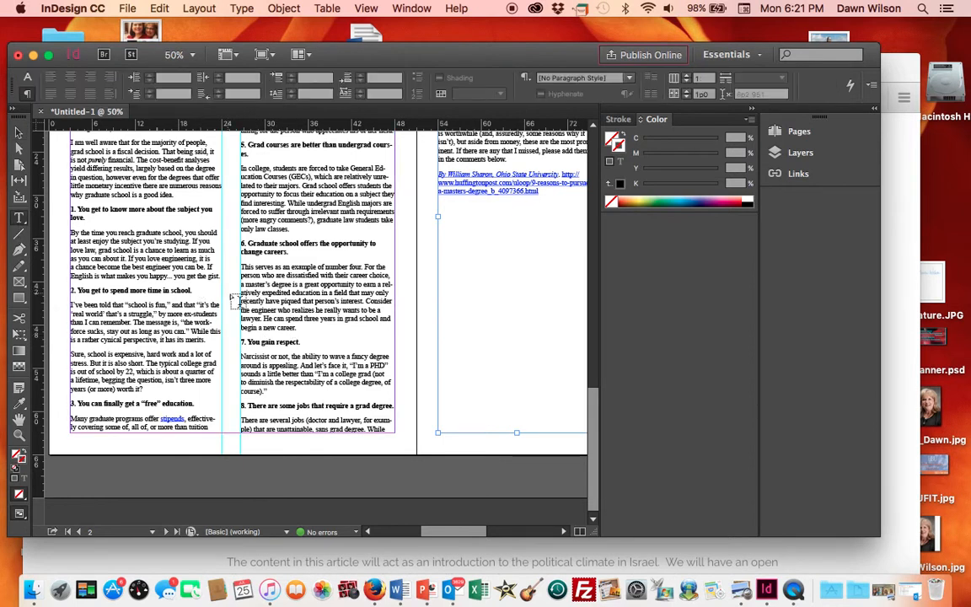
drag(242, 282, 358, 299)
click(373, 292)
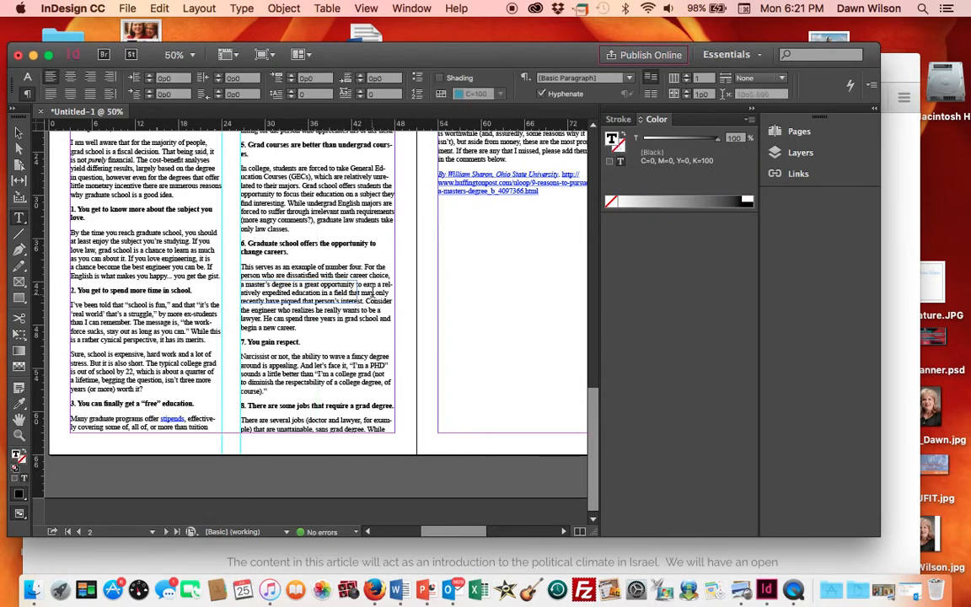
click(368, 302)
drag(368, 303, 370, 329)
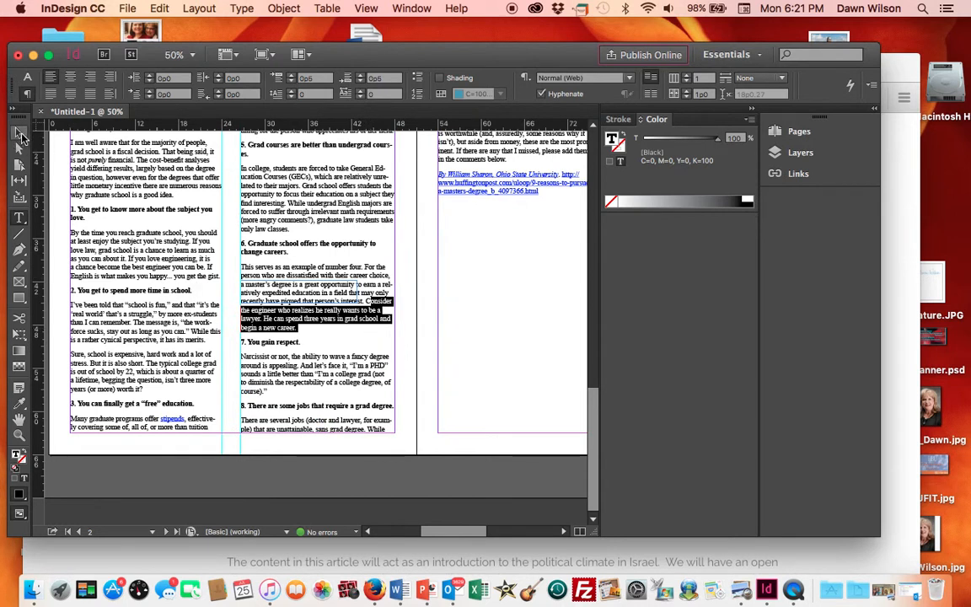
- Paste the copied passage as a new text frame on the pasteboard beside page 2
click(19, 132)
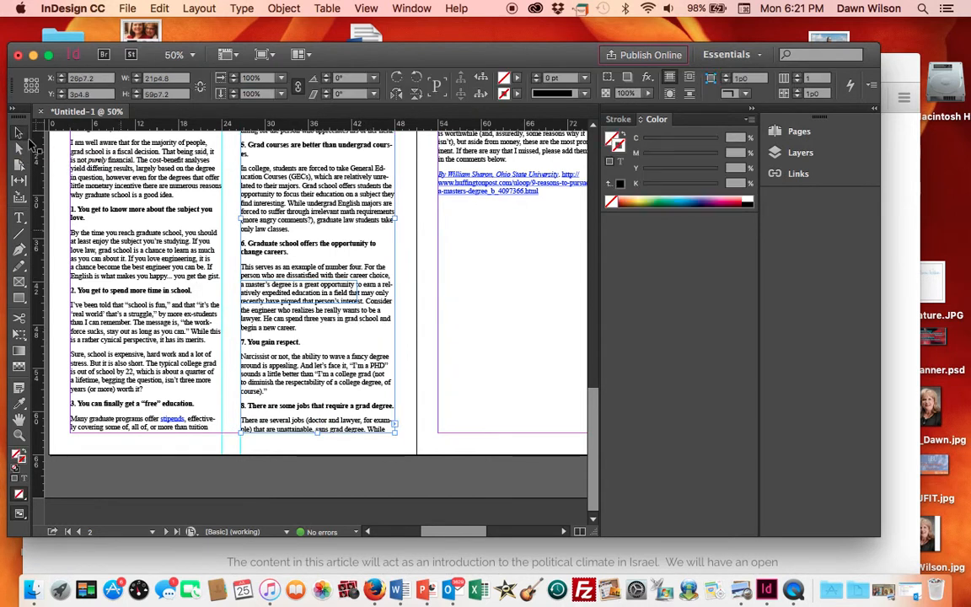
click(187, 203)
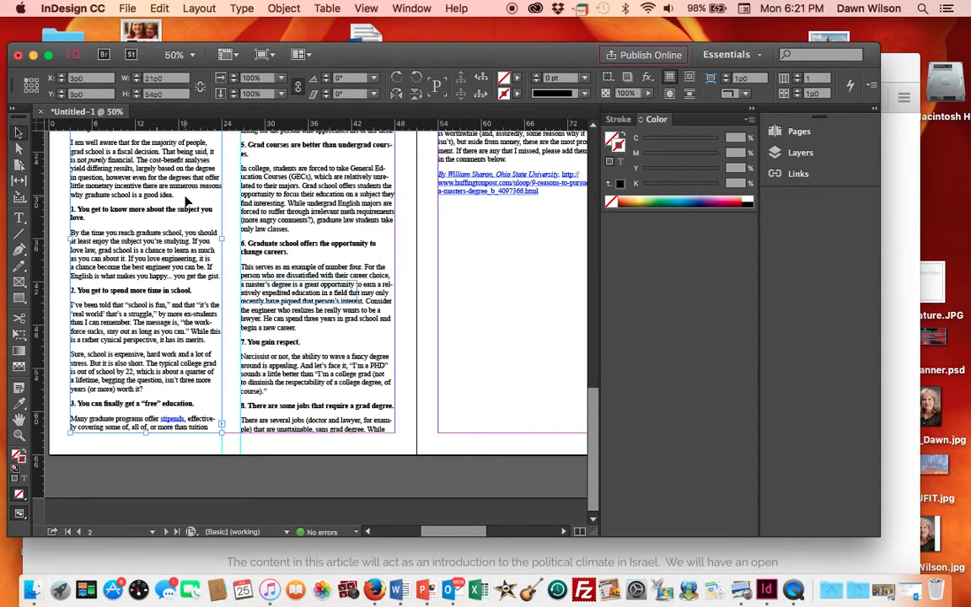
drag(481, 529, 412, 531)
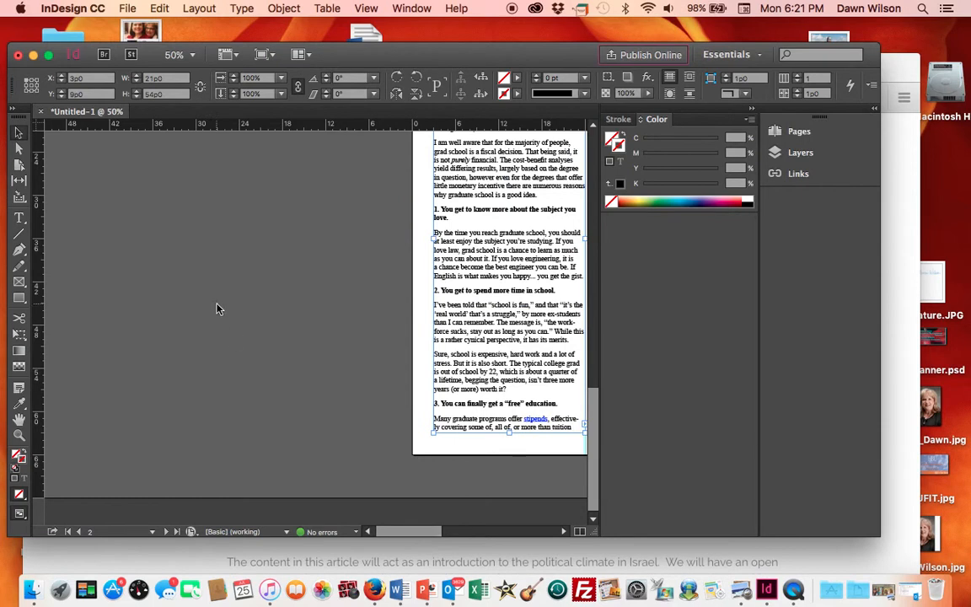
click(162, 243)
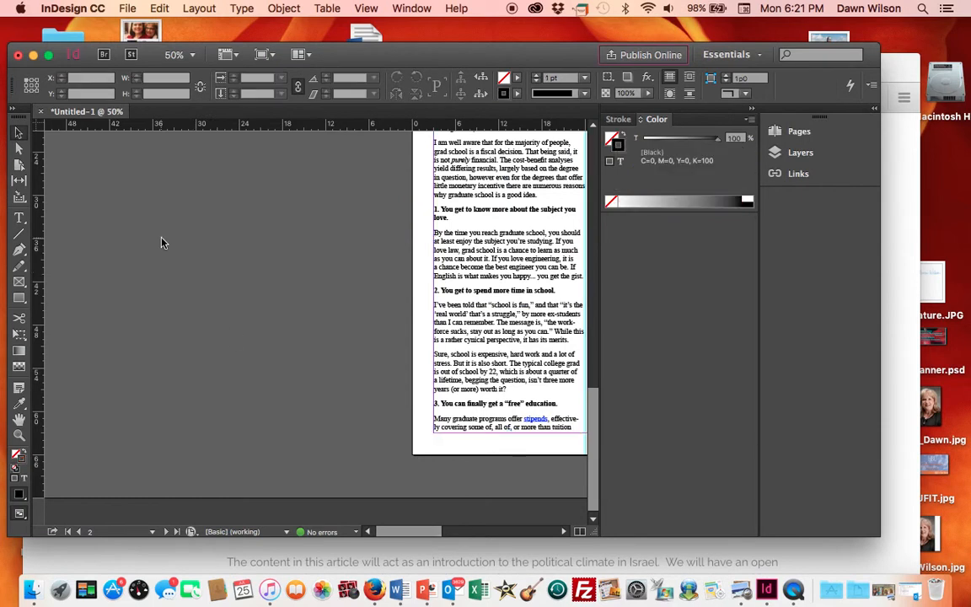
key(super+v)
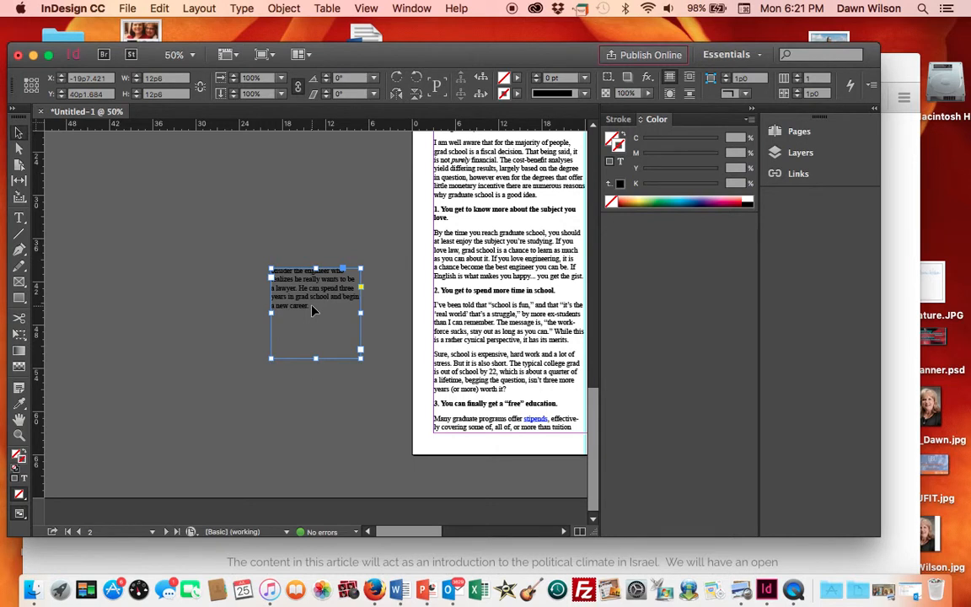
- Select all text in the pasted frame and give it a dark green fill color
click(19, 217)
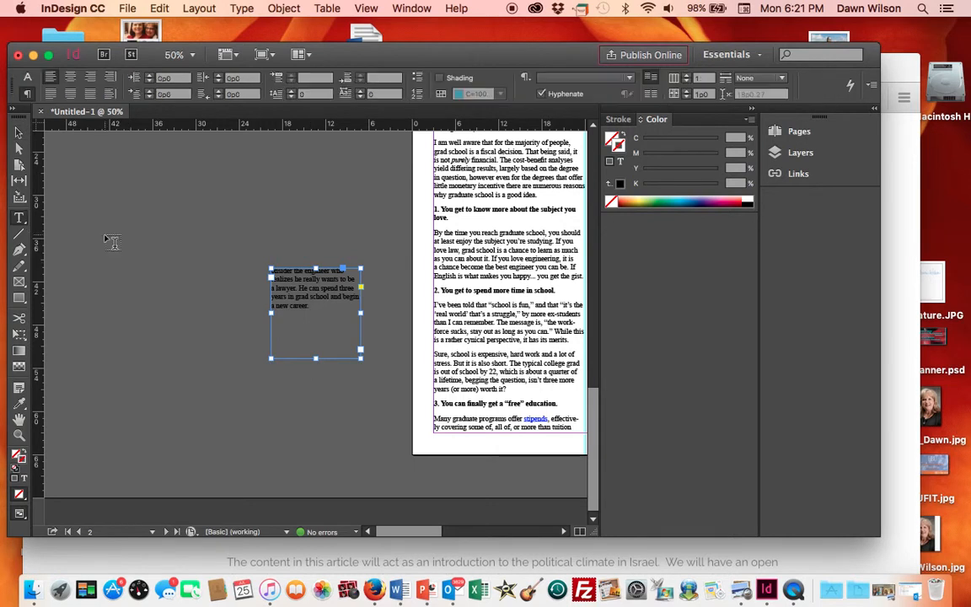
click(297, 300)
key(super+a)
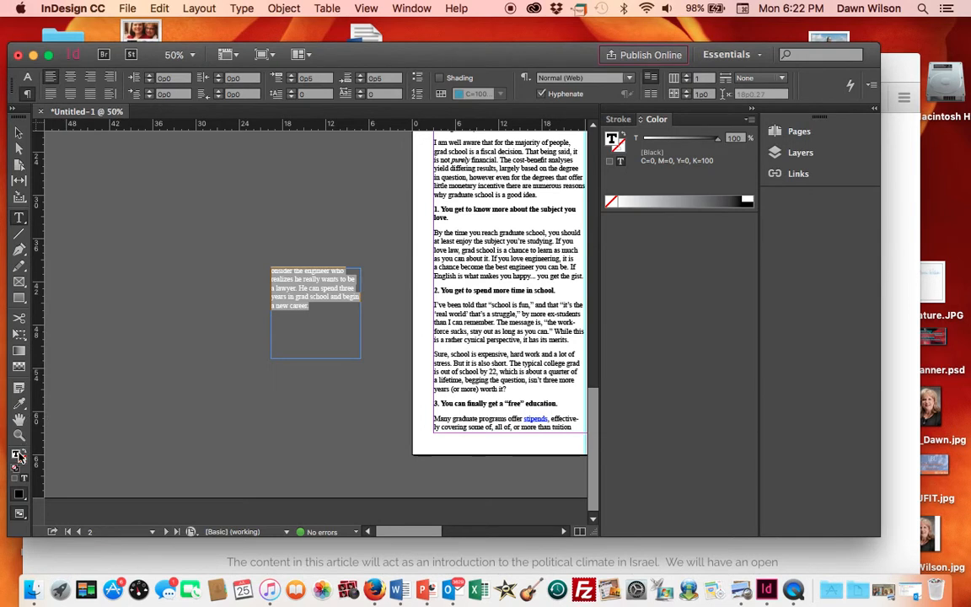
double_click(18, 456)
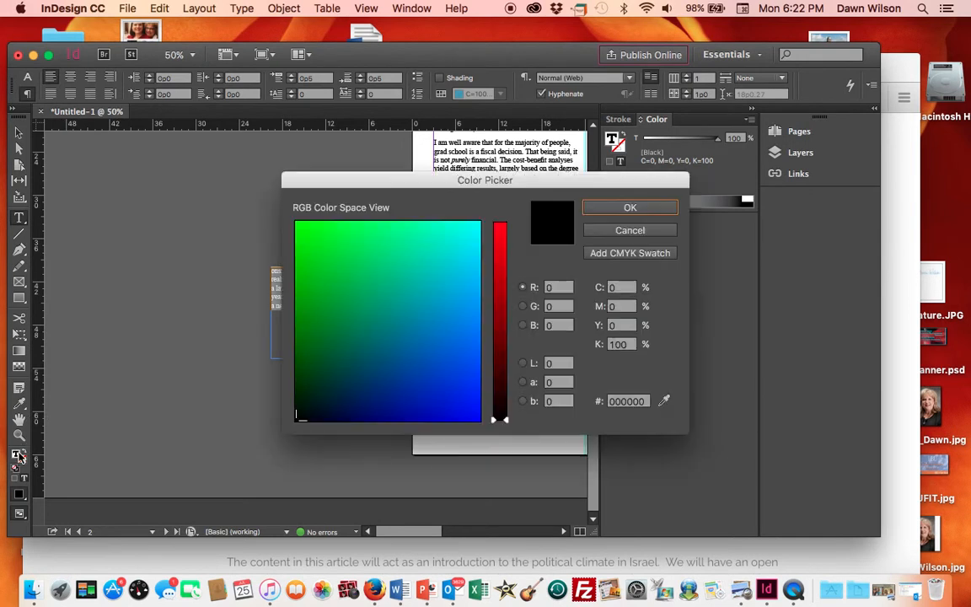
click(311, 368)
click(656, 207)
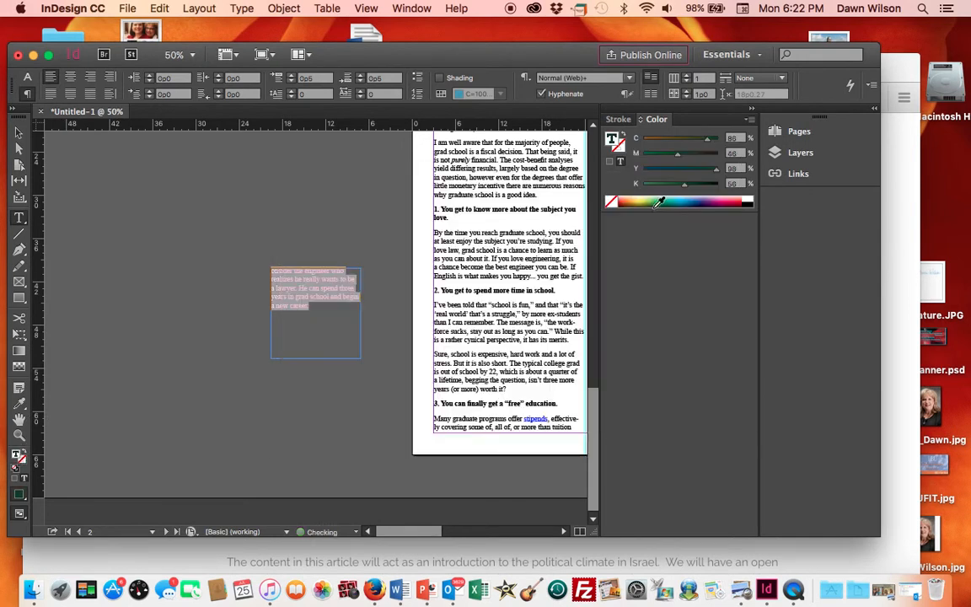
- Set the pasted passage's font size to 24 pt
click(28, 78)
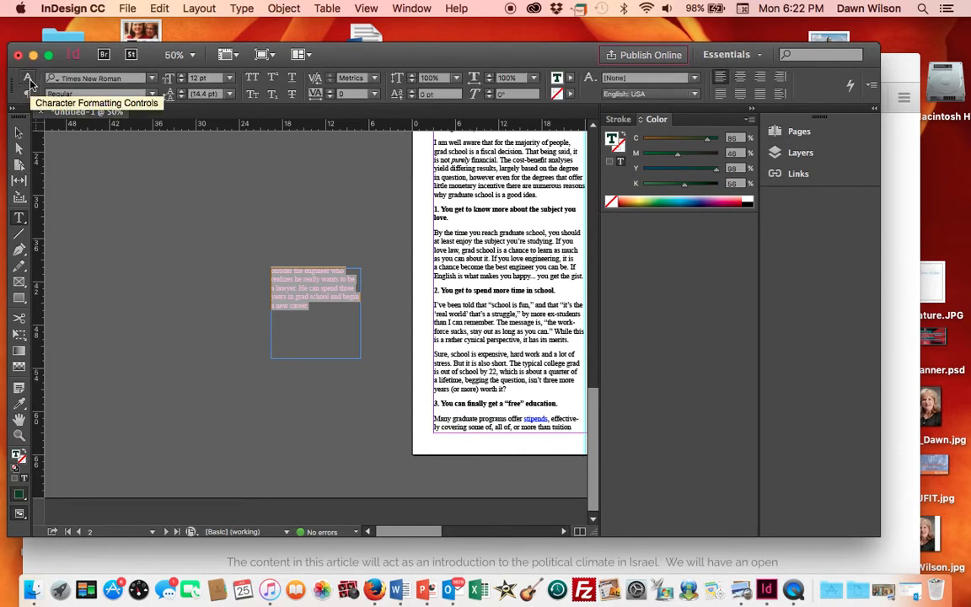
click(229, 78)
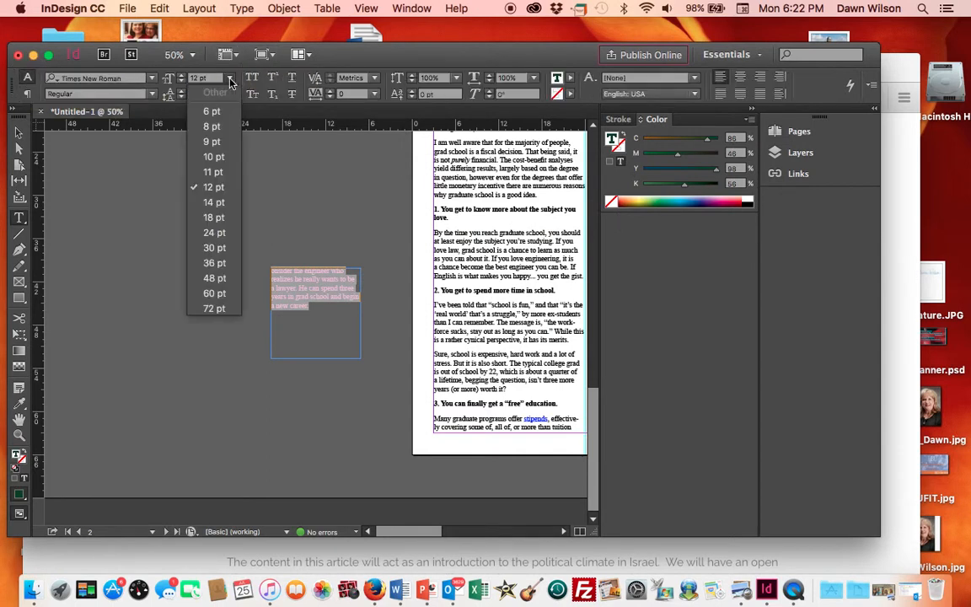
click(215, 233)
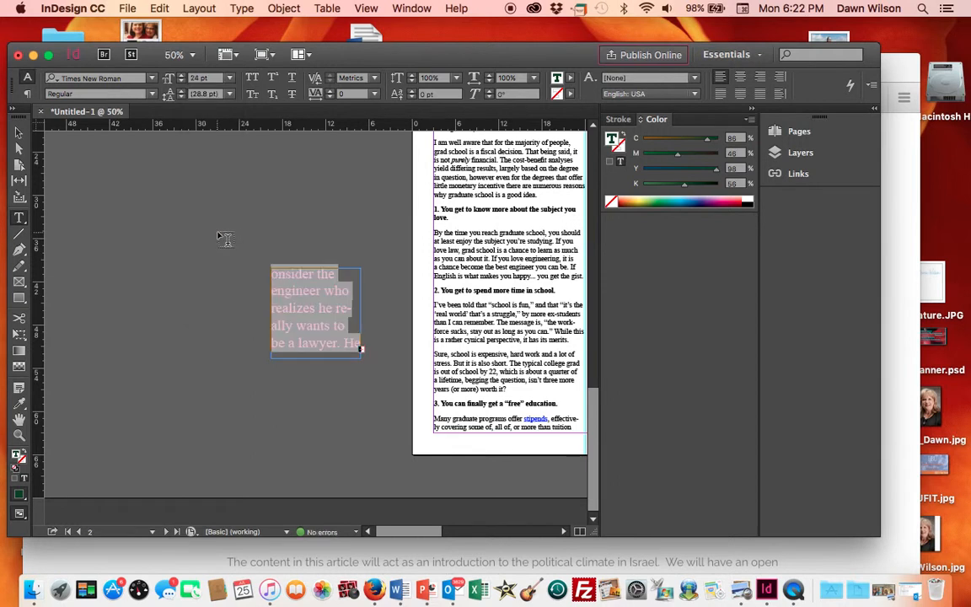
- Add the missing capital 'C' at the start of 'Consider' in the pasted passage
click(274, 273)
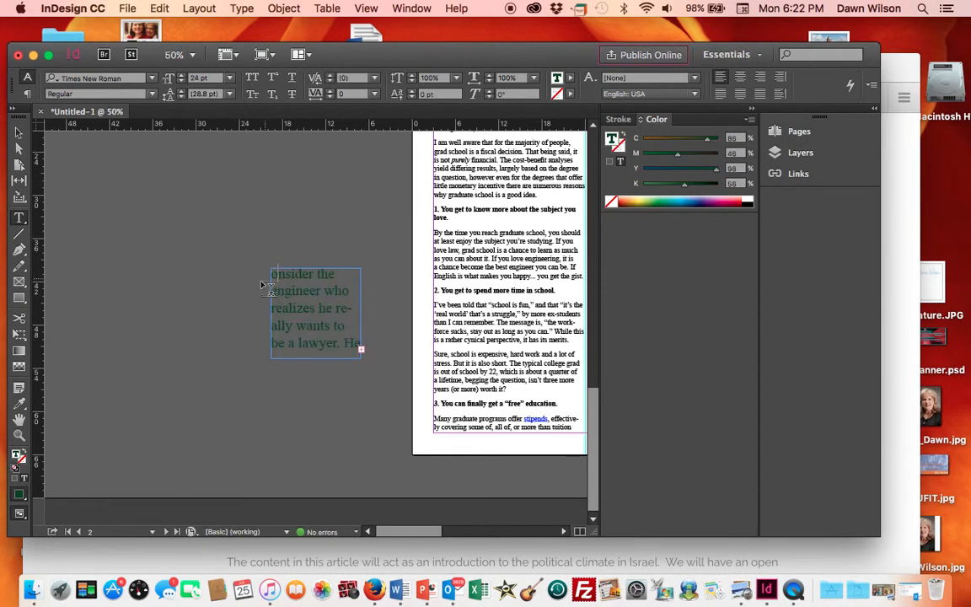
text(C)
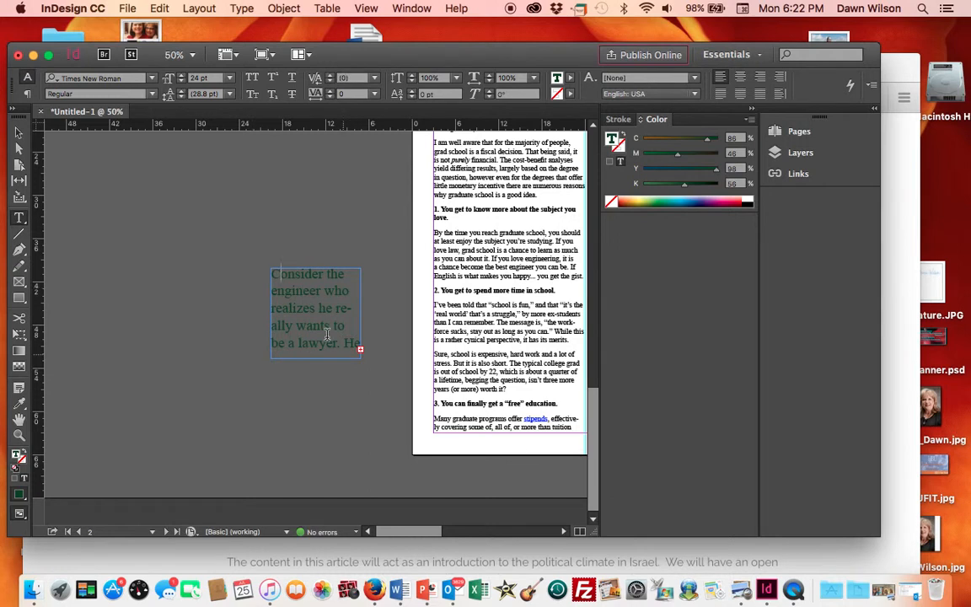
- Enlarge the pasted text frame to about 18p0 wide by 17p7.5 tall so the whole passage fits
click(17, 127)
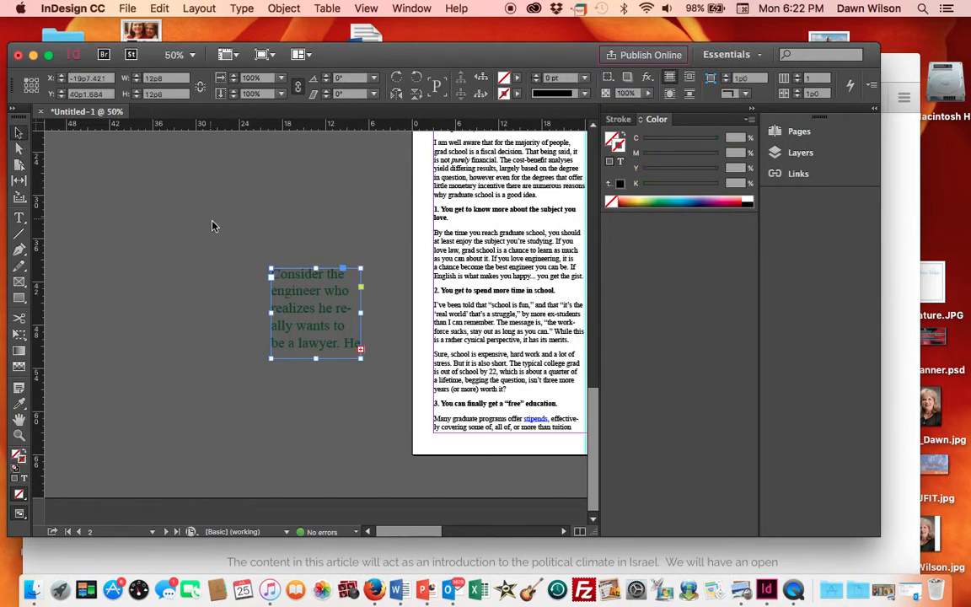
drag(272, 270, 229, 238)
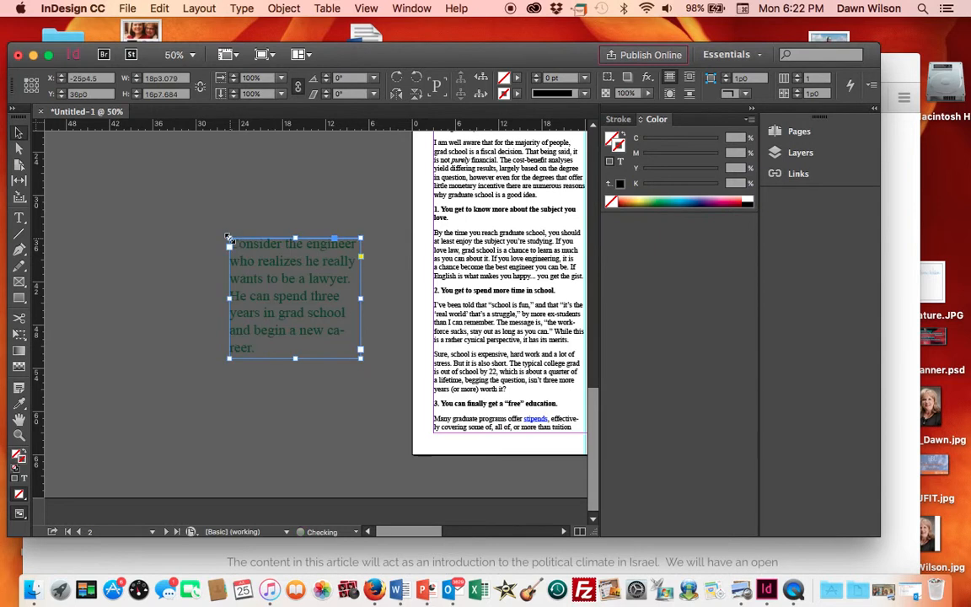
click(360, 360)
drag(361, 360, 359, 365)
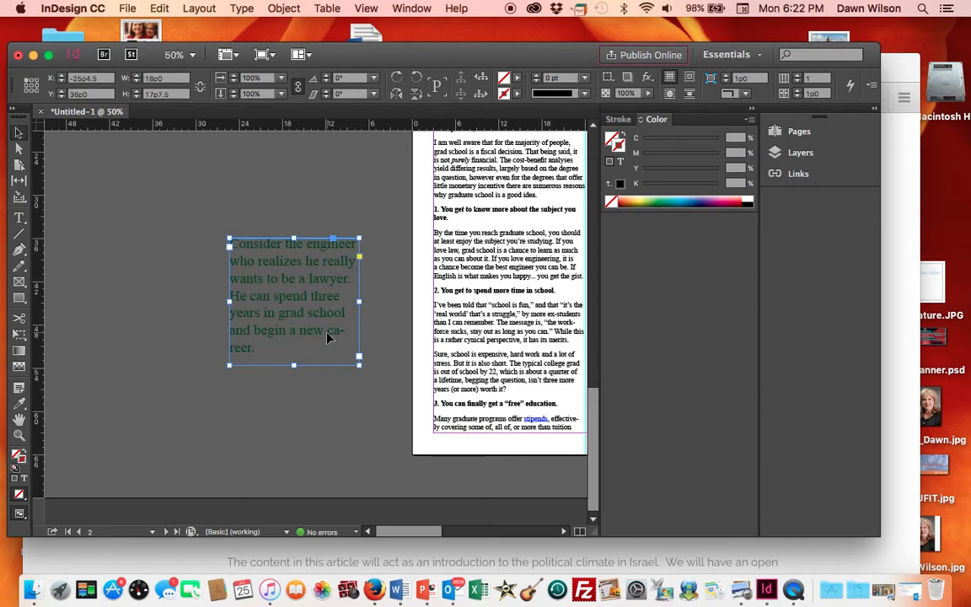
- Insert a line break before 'career' in the last line so the word is no longer hyphenated
click(20, 218)
click(329, 330)
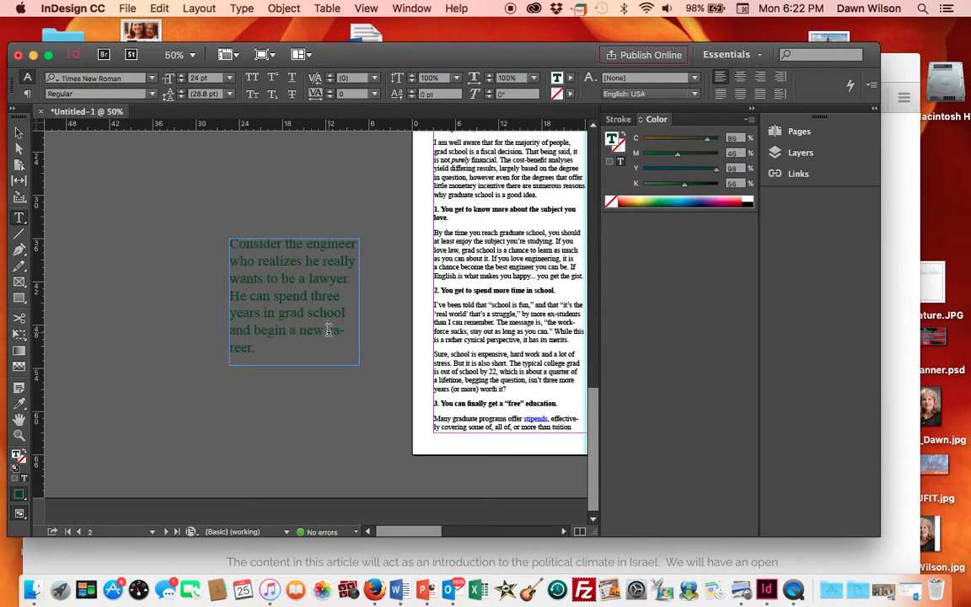
key(Return)
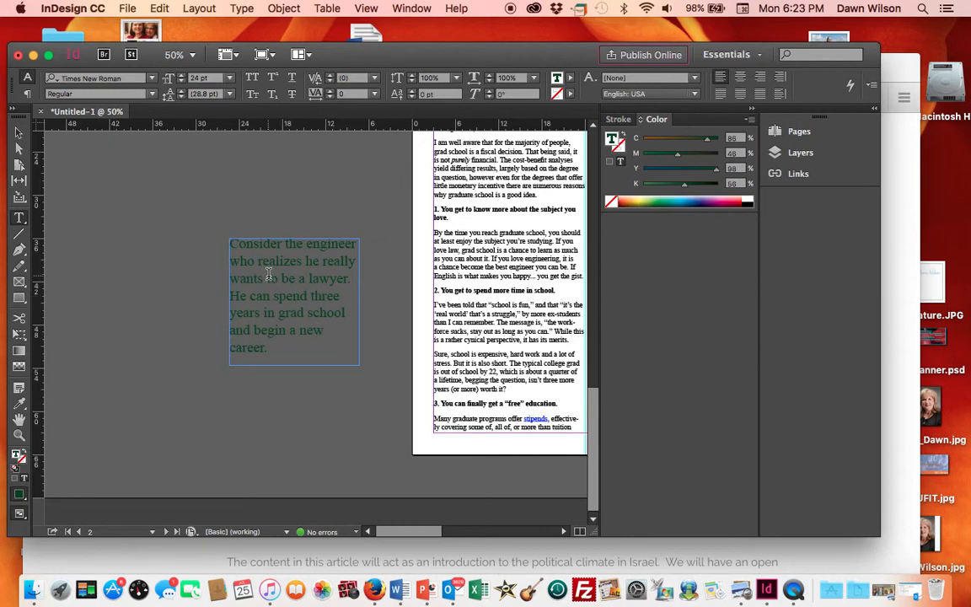
- Move the pull quote text frame onto the page so it straddles the two article columns
click(18, 134)
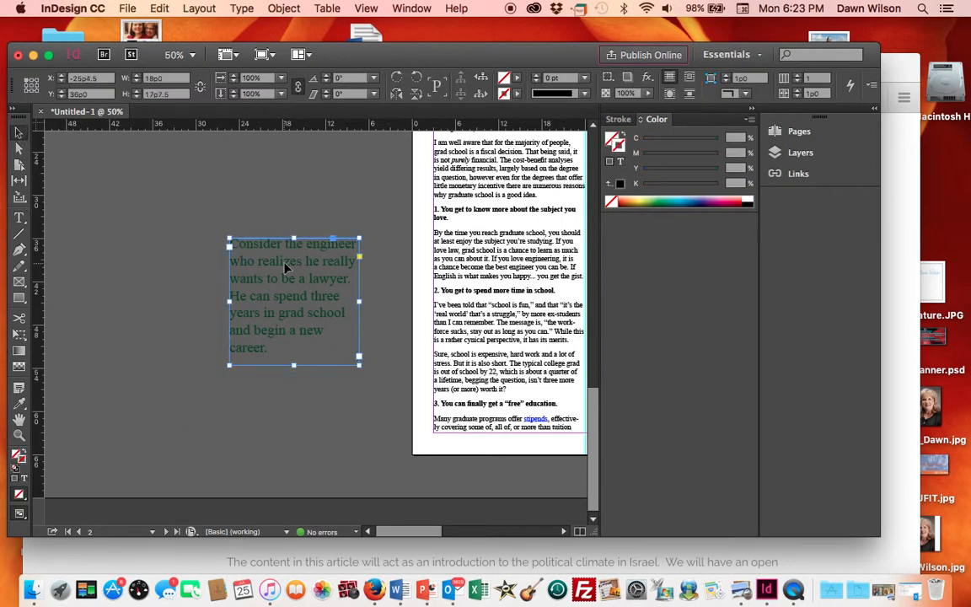
scroll(272, 363, right, 5)
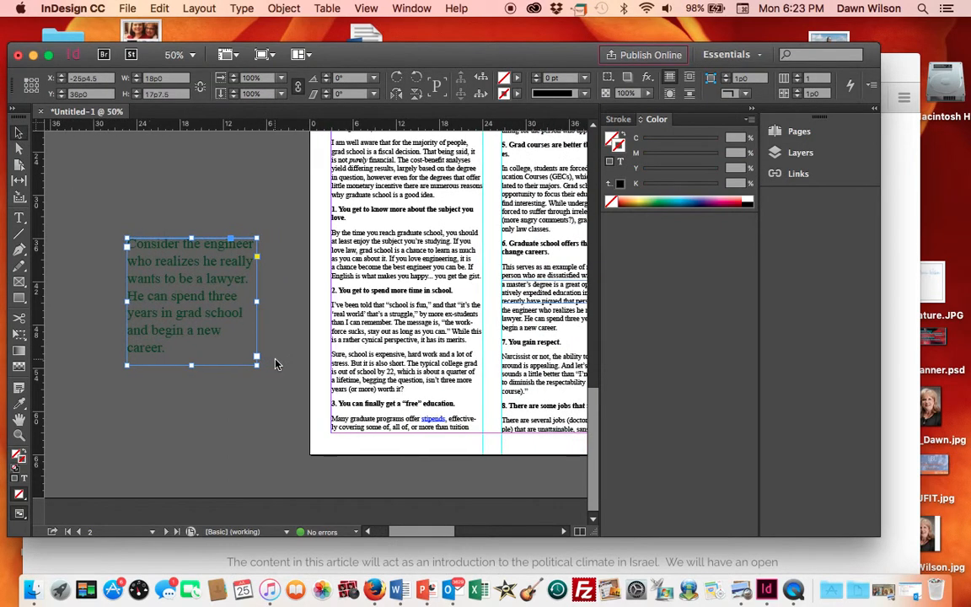
drag(139, 277, 445, 207)
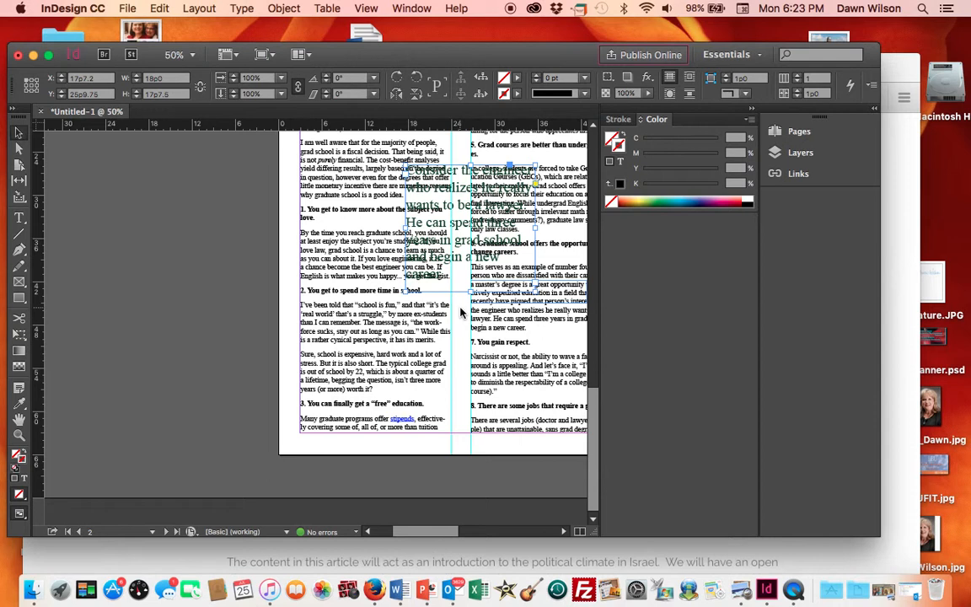
- Open the Text Wrap panel and apply wrap around bounding box to the pull quote frame
click(283, 8)
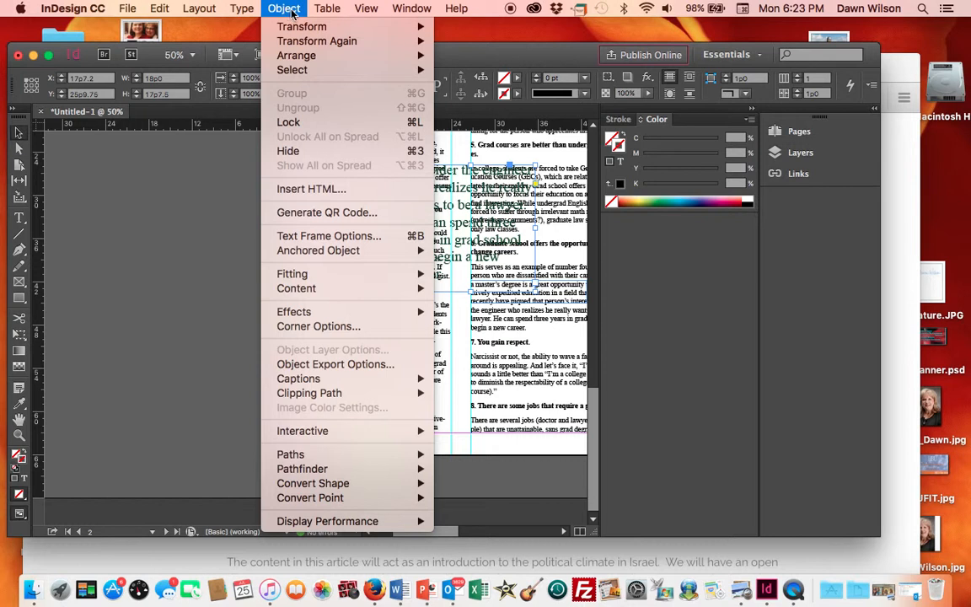
mouse_move(329, 13)
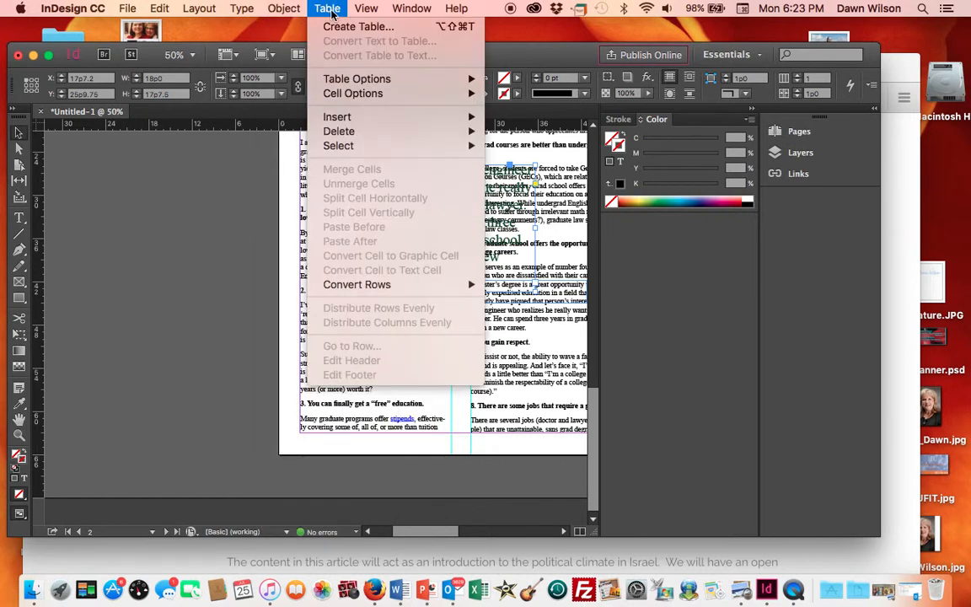
mouse_move(423, 9)
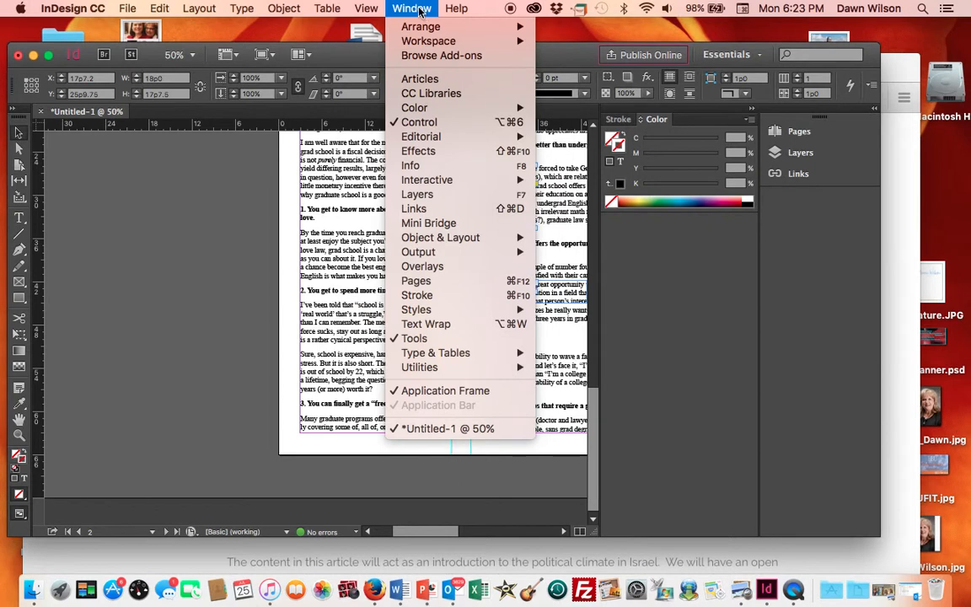
click(447, 325)
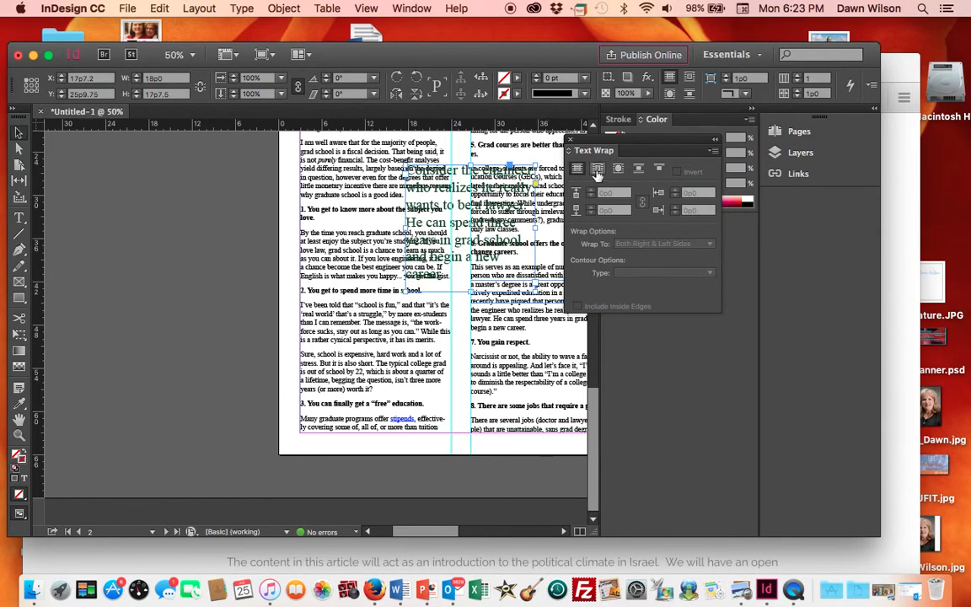
click(597, 171)
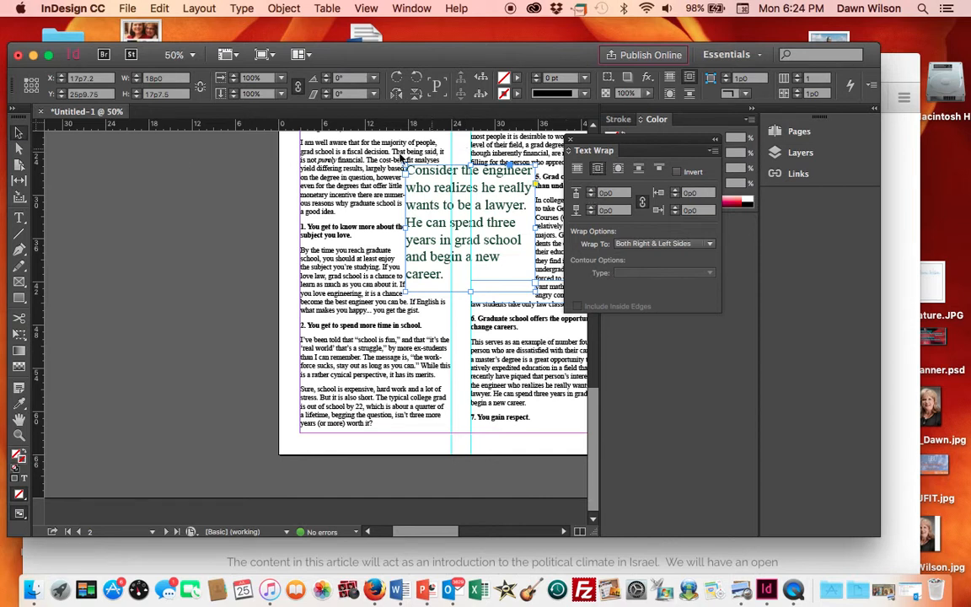
- Reshape the text wrap boundary by moving its corner points around the pull quote frame
click(18, 150)
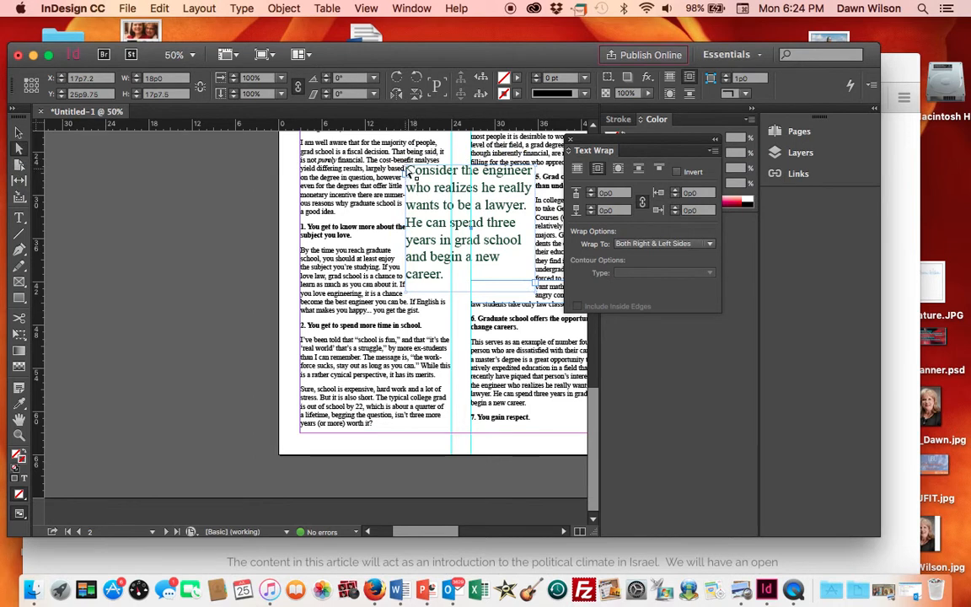
mouse_move(409, 169)
mouse_down()
mouse_move(390, 164)
mouse_move(398, 159)
mouse_up()
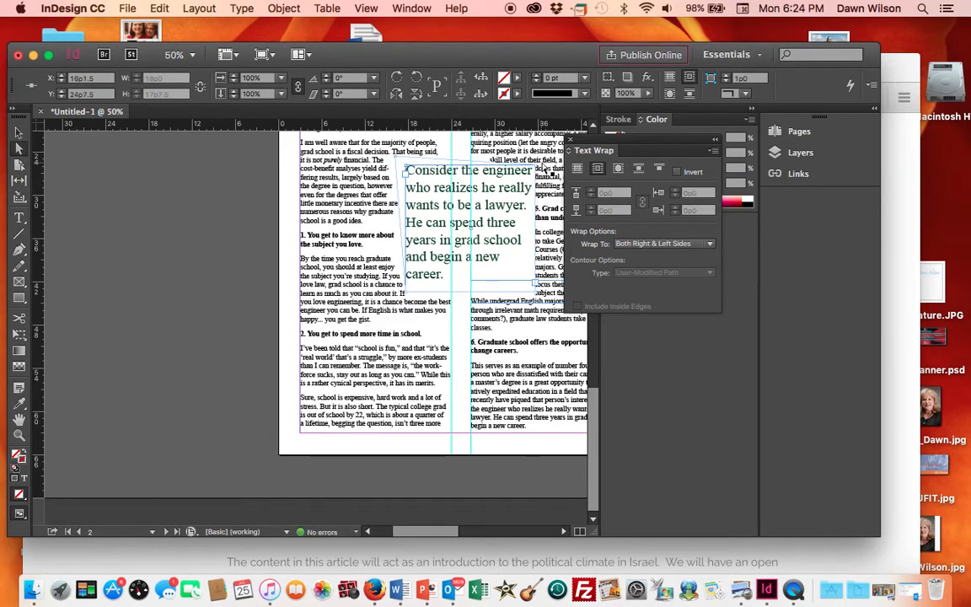
drag(536, 169, 547, 151)
drag(406, 143, 397, 155)
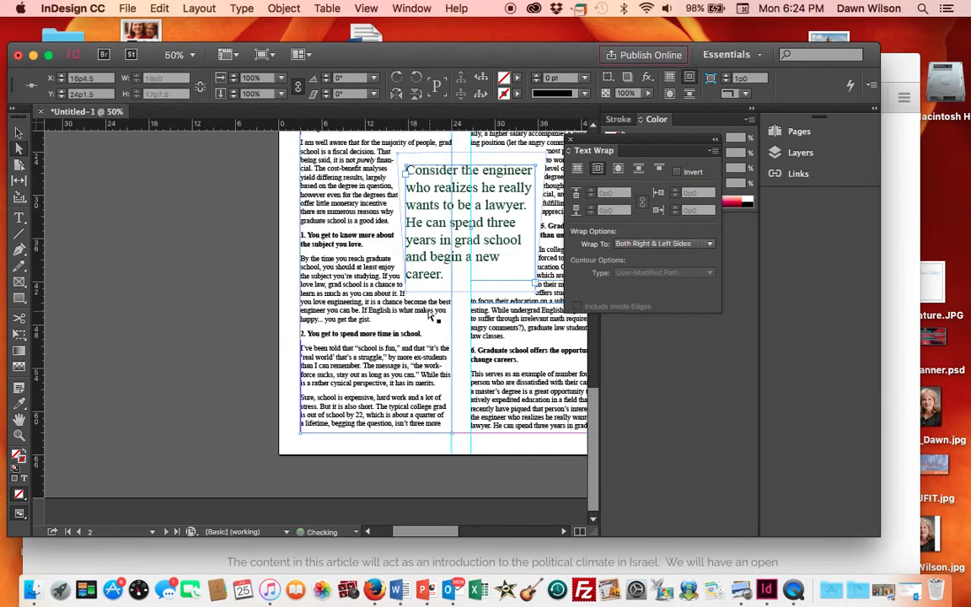
drag(402, 281, 399, 297)
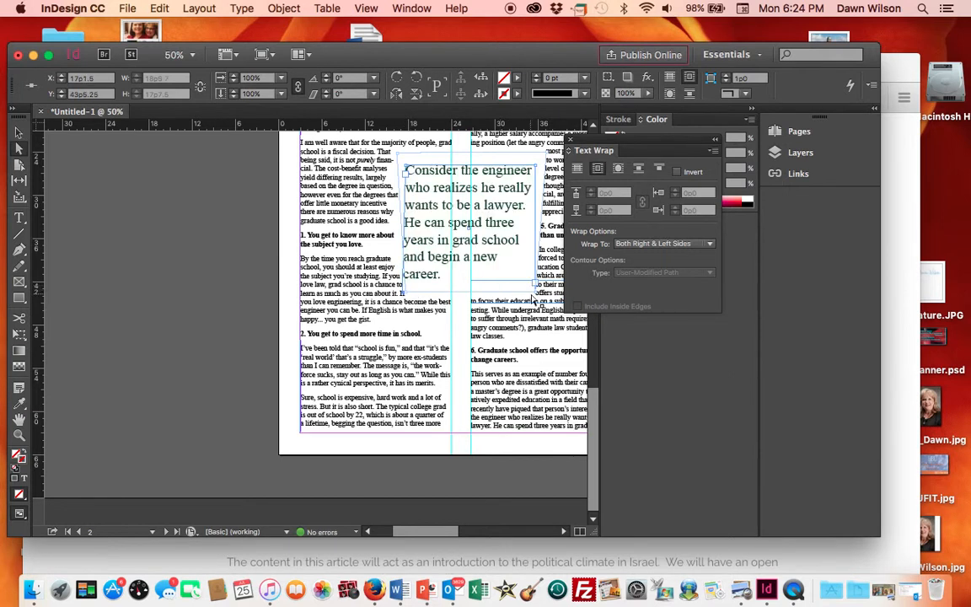
click(537, 291)
drag(541, 298, 547, 297)
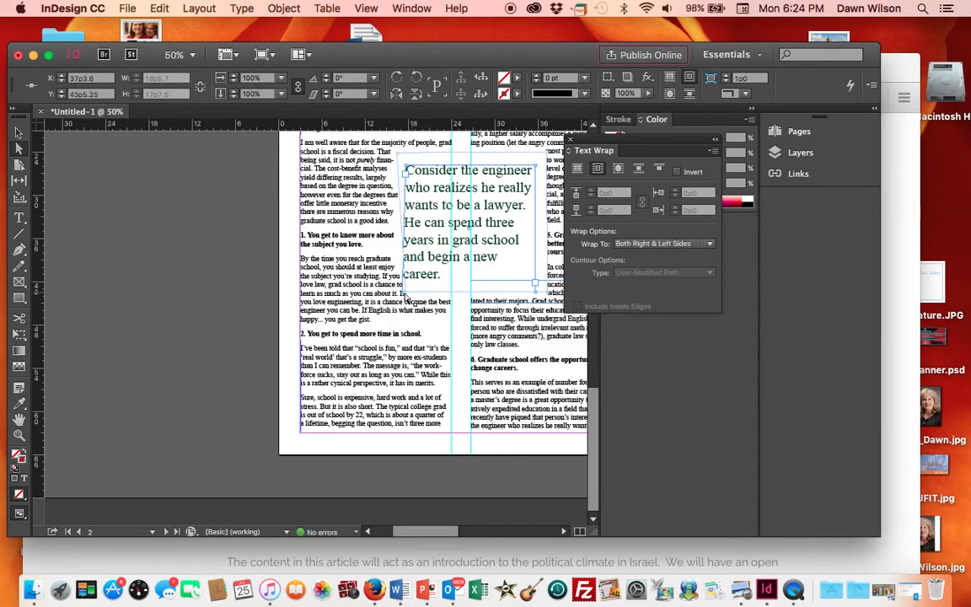
drag(402, 294, 399, 300)
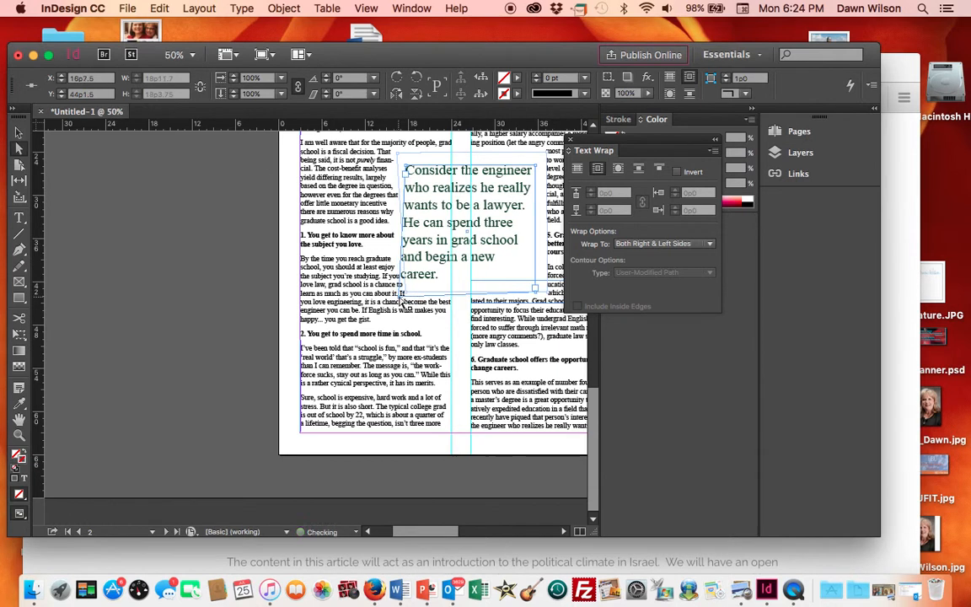
- Adjust the pull quote frame's corner points so the whole passage fits inside it again
click(207, 253)
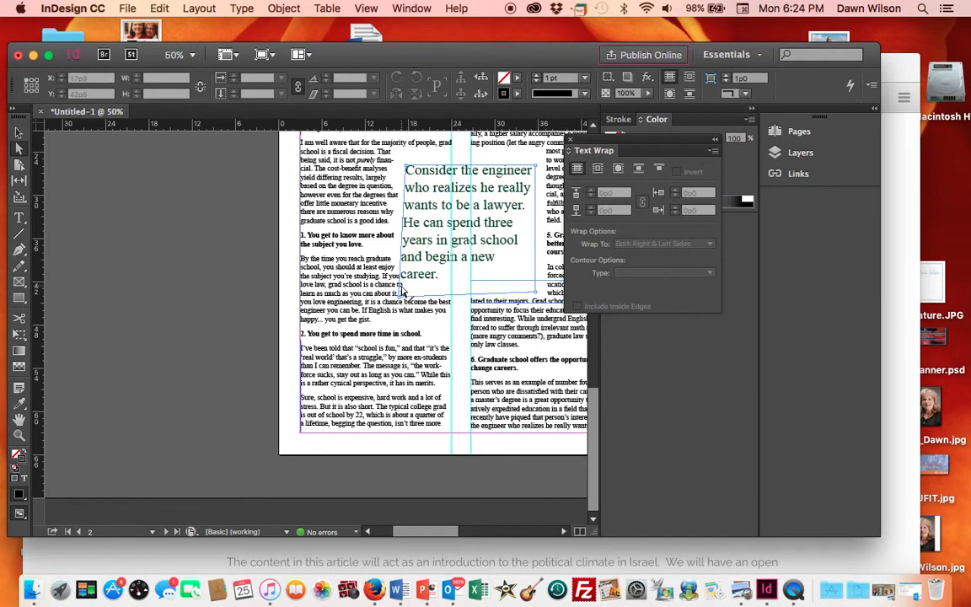
click(408, 288)
drag(408, 288, 411, 287)
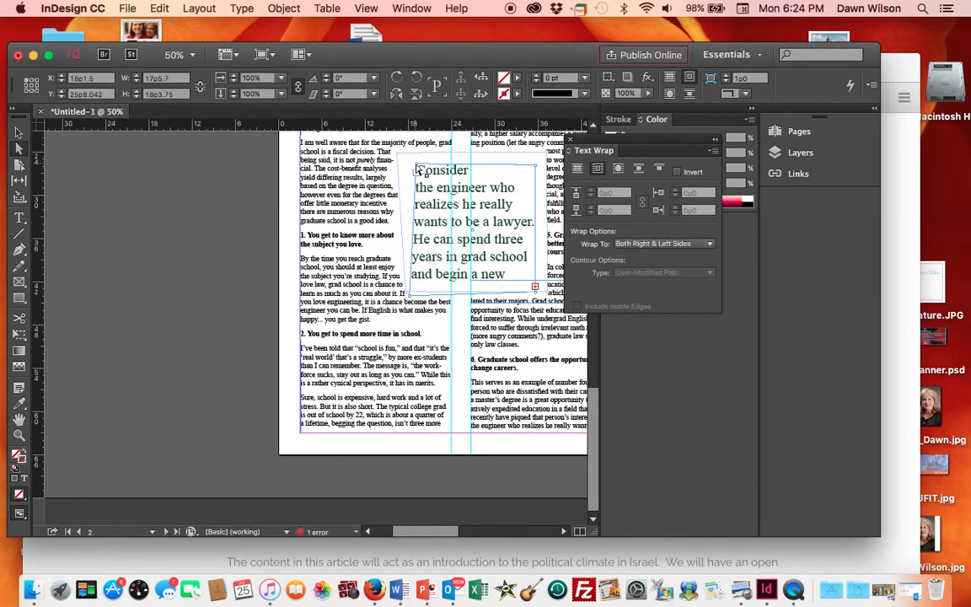
drag(414, 166, 405, 161)
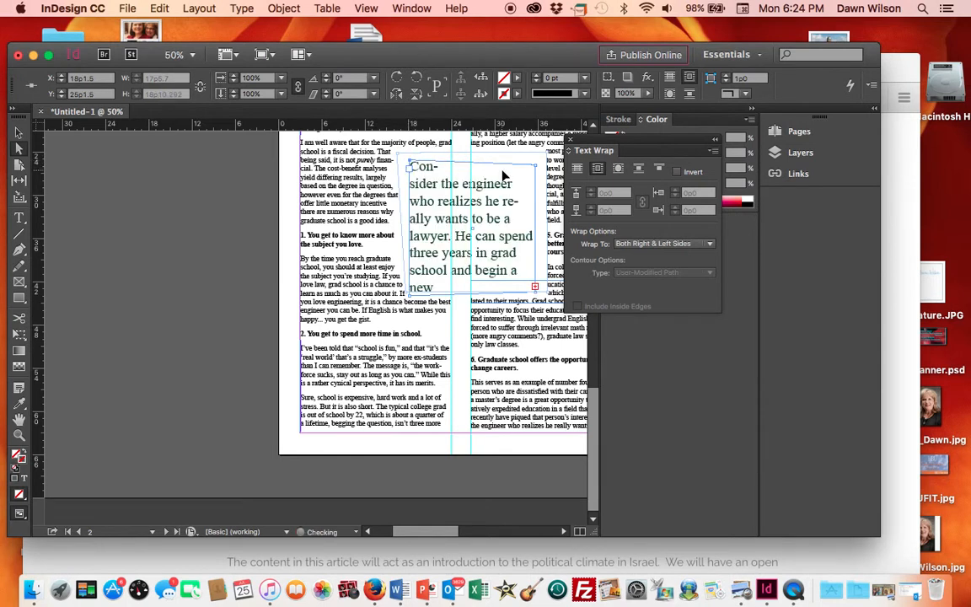
drag(535, 163, 538, 160)
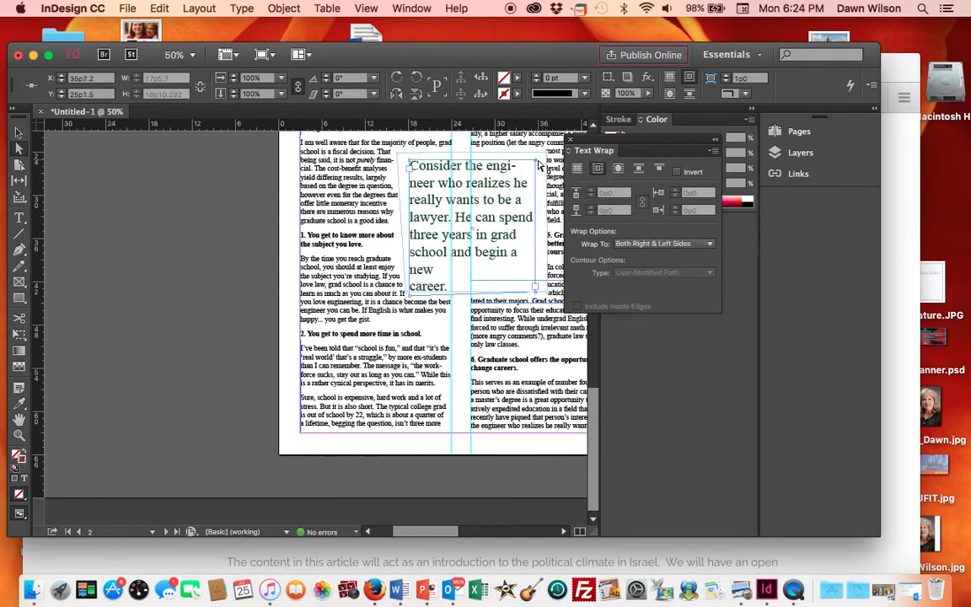
click(535, 289)
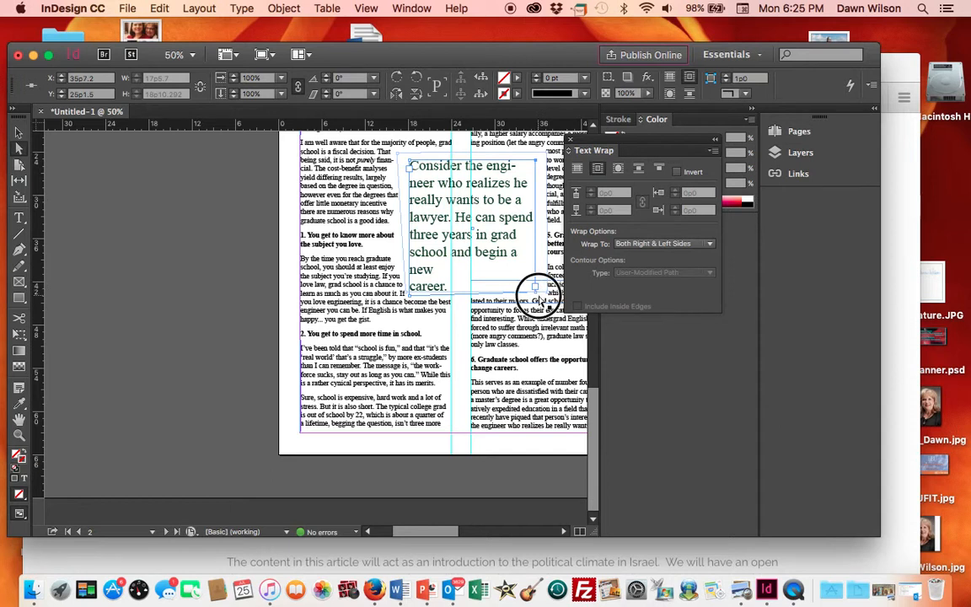
click(696, 366)
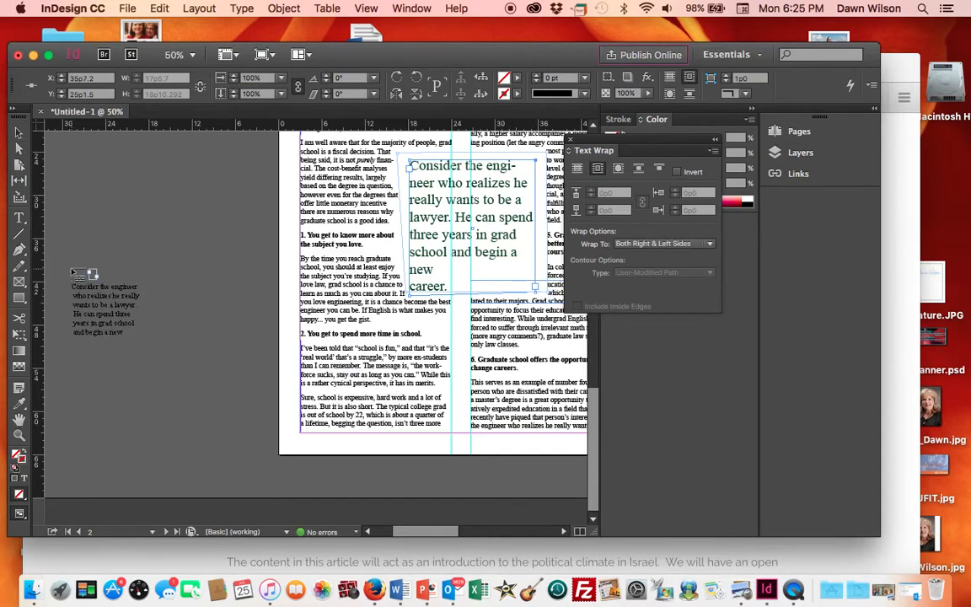
click(80, 238)
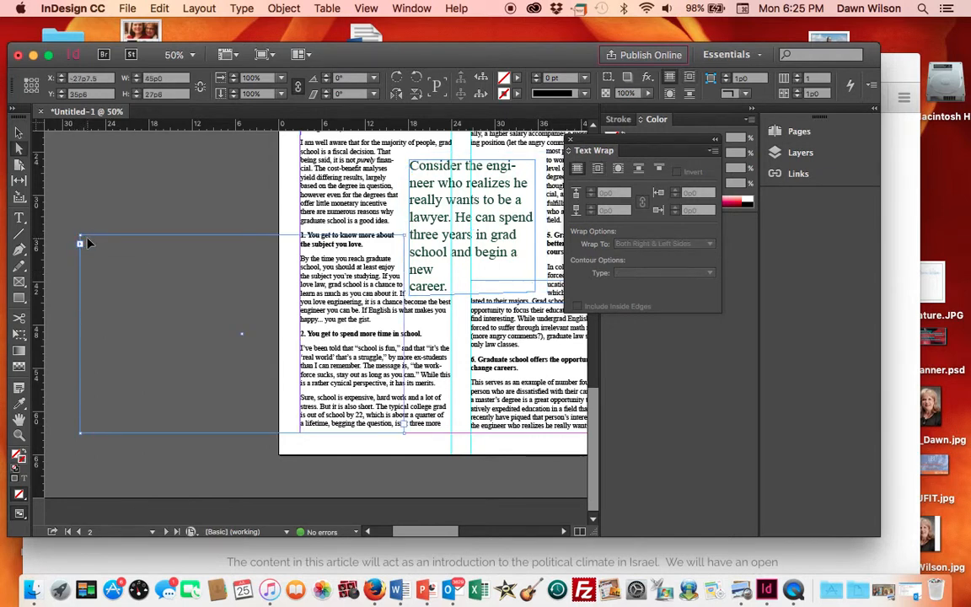
key(BackSpace)
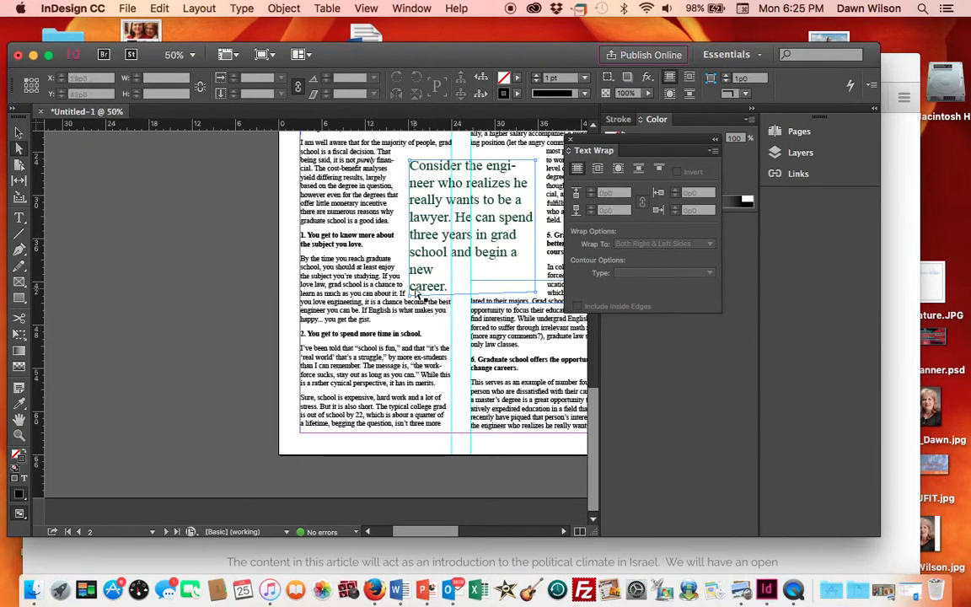
- Adjust the right article column's text frame beside the pull quote
click(496, 283)
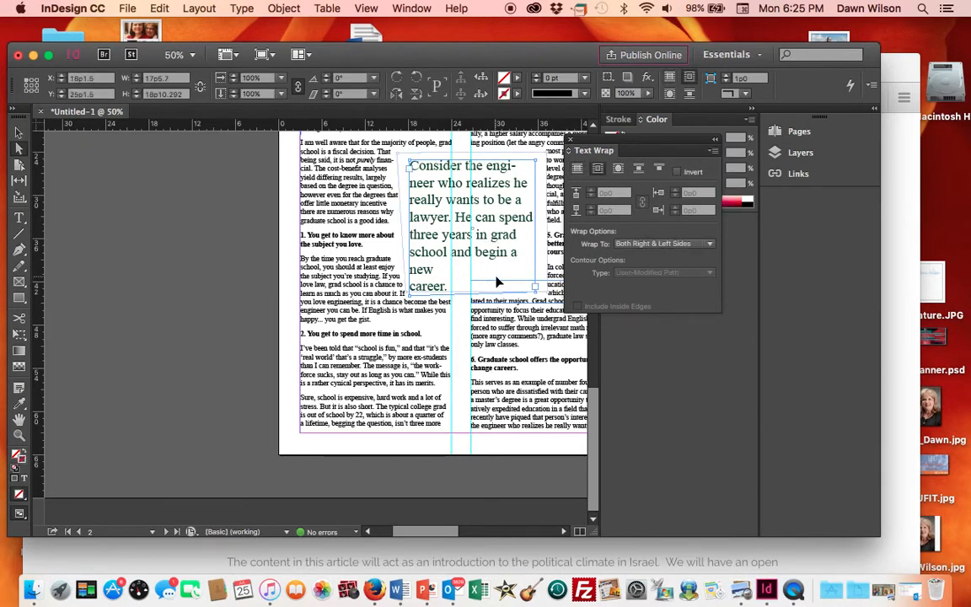
click(554, 280)
drag(553, 281, 558, 313)
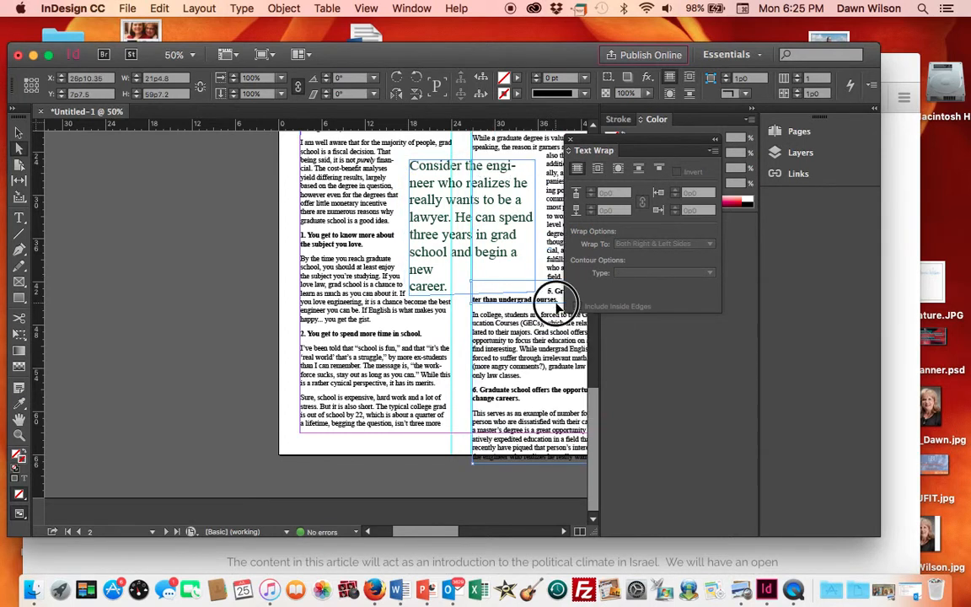
click(506, 280)
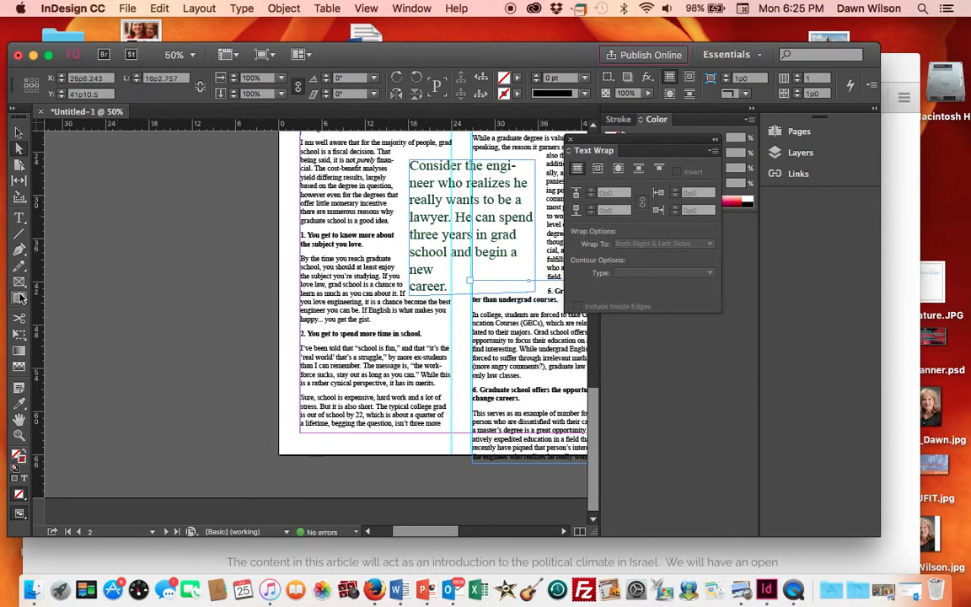
- Draw a rectangle about 19p1.5 by 19p7.3 over the pull quote frame and nudge it right
click(20, 297)
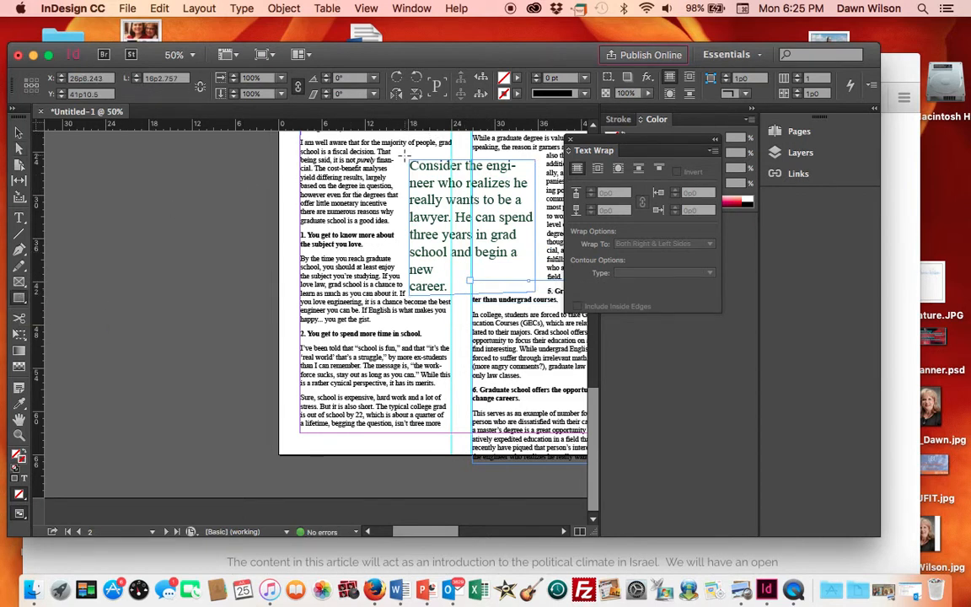
drag(405, 158, 547, 293)
key(Right)
key(Right)
key(Right)
key(Right)
key(Right)
key(Right)
key(Right)
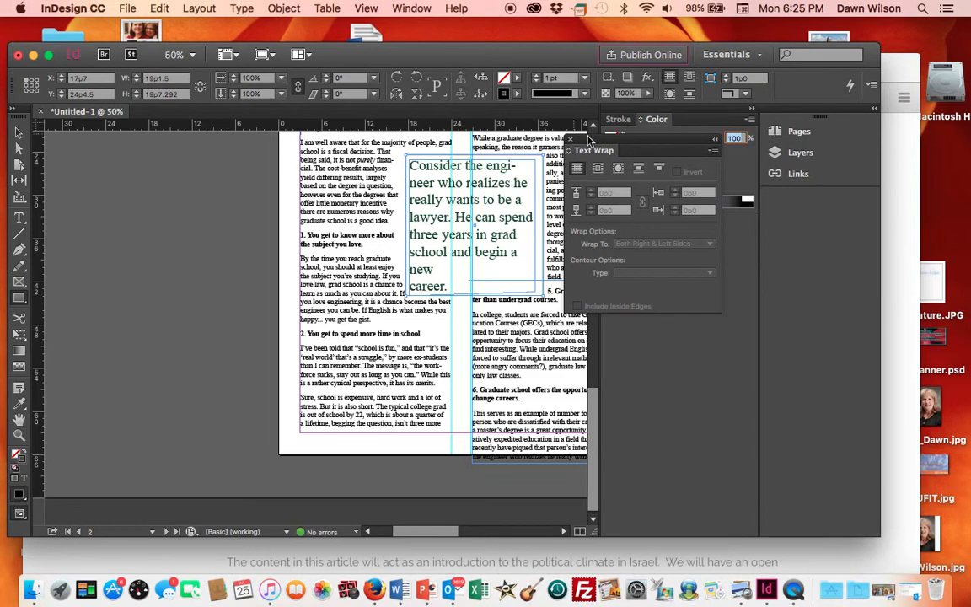
- Fill the rectangle with orange, hex e55521, chosen in the Color Picker
click(655, 123)
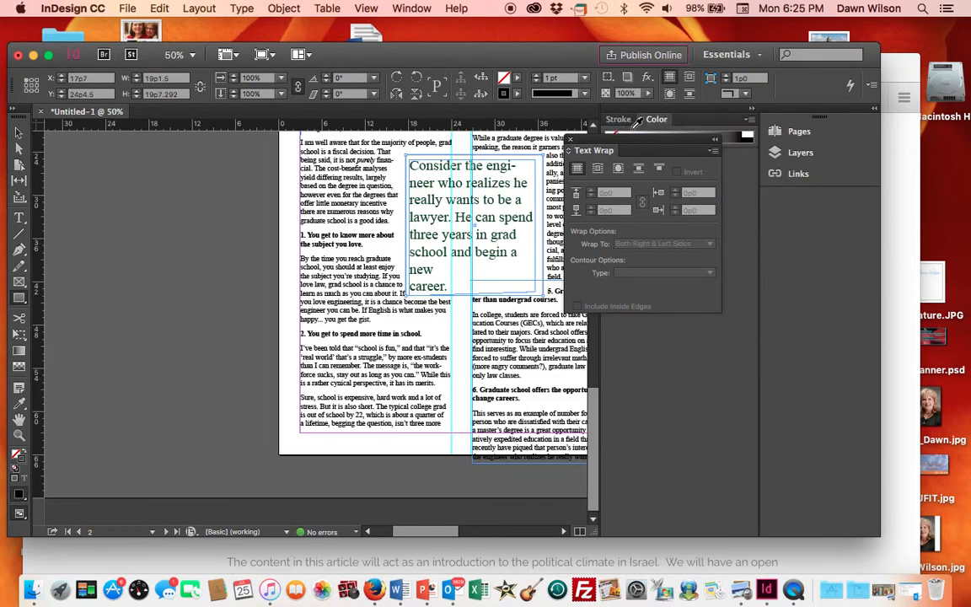
drag(637, 141, 681, 271)
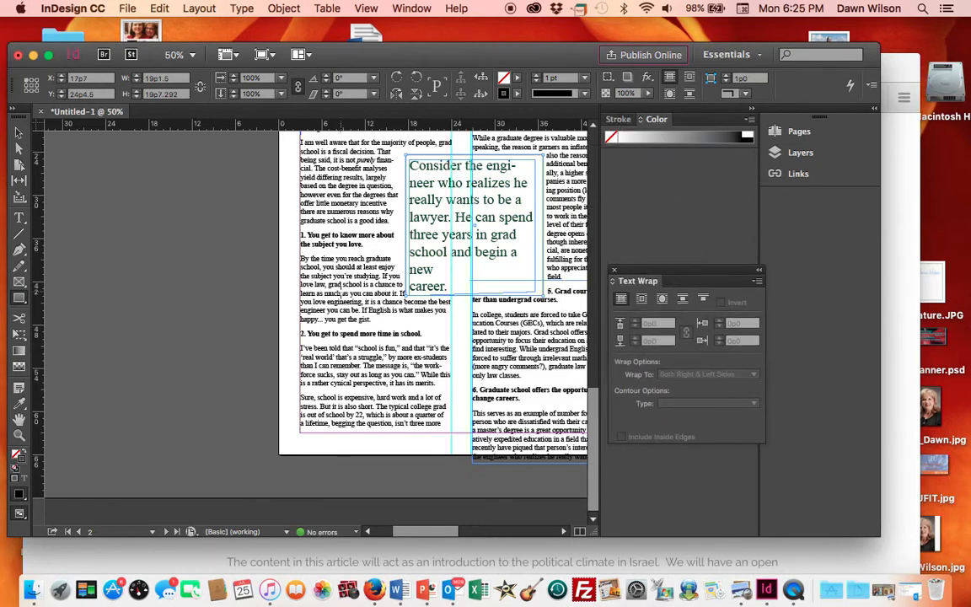
click(19, 496)
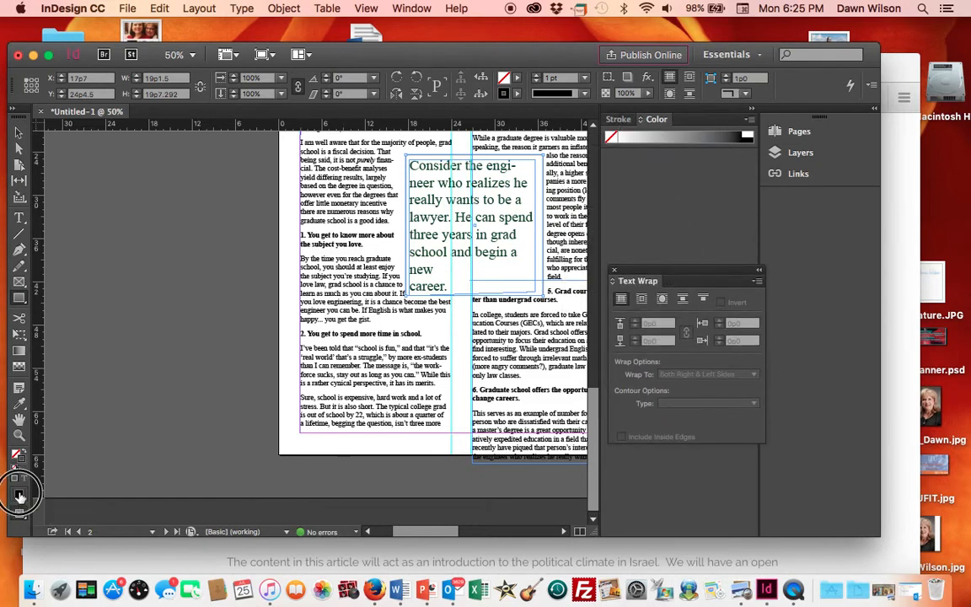
click(19, 497)
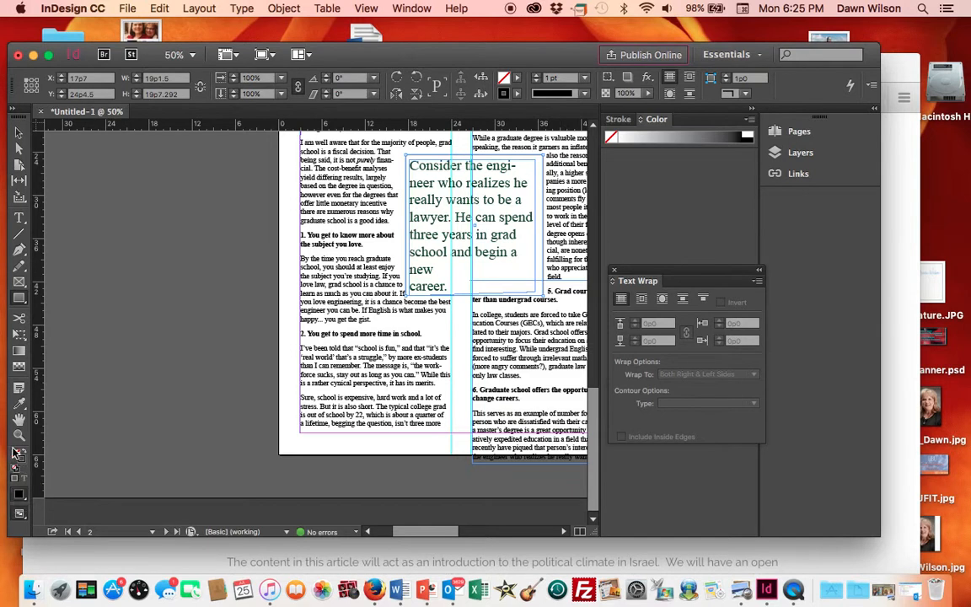
double_click(17, 456)
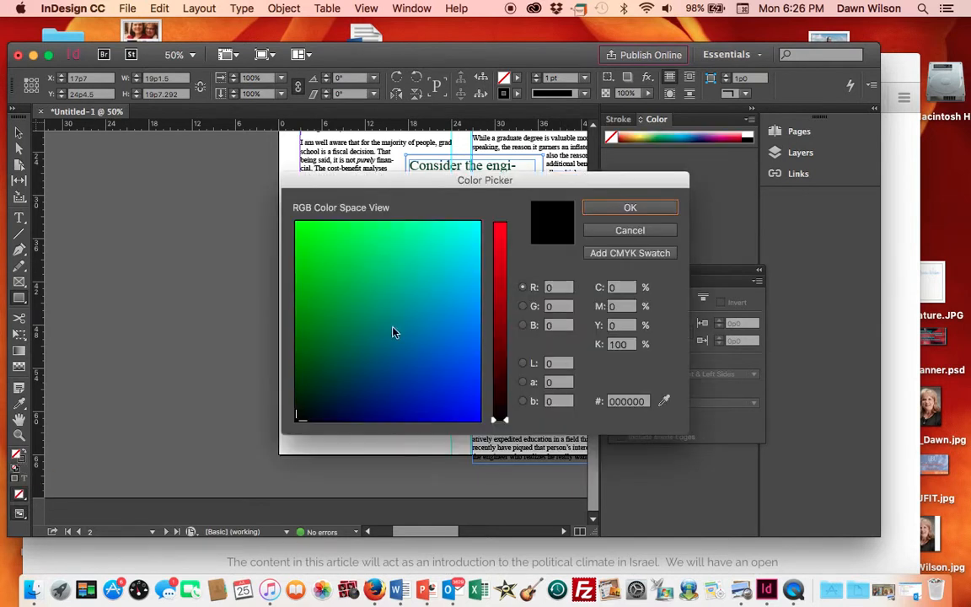
click(319, 355)
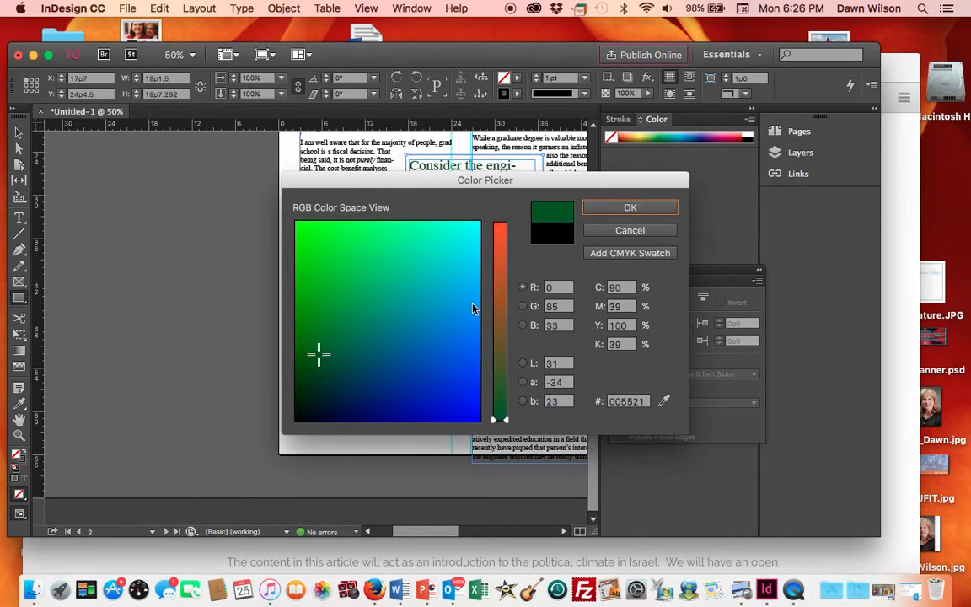
click(500, 243)
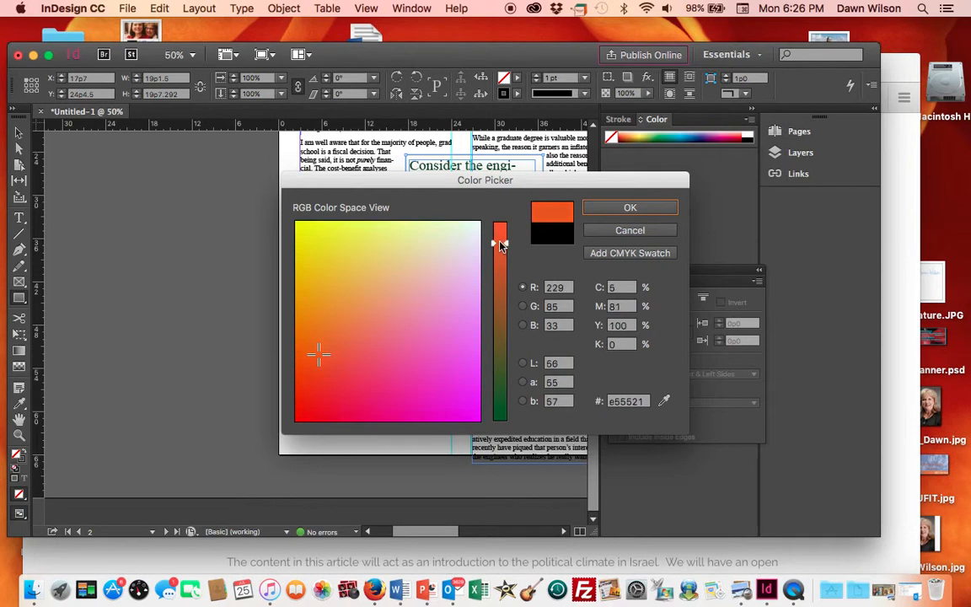
click(668, 212)
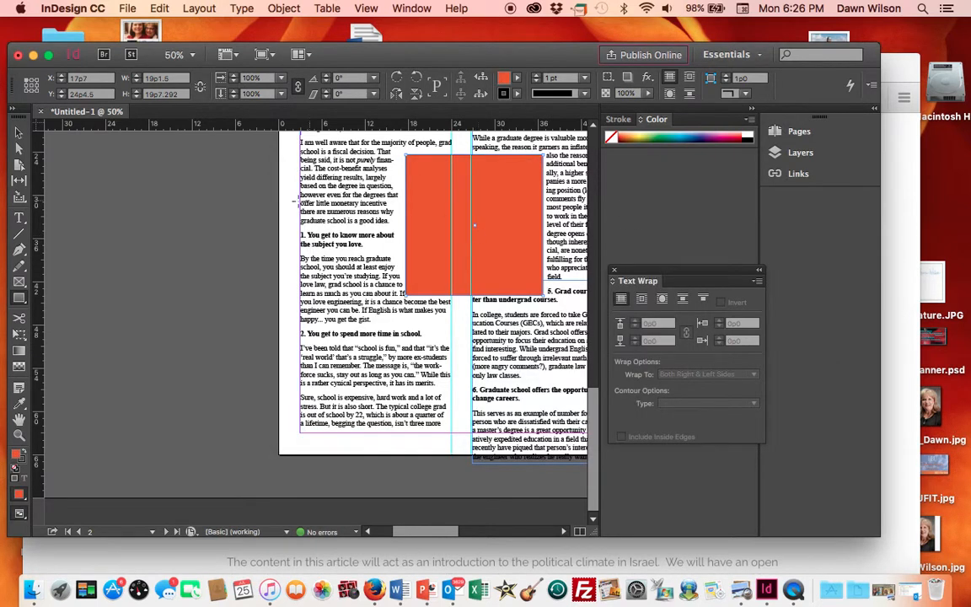
- Send the orange rectangle behind the pull quote text so the passage shows on top of it
click(20, 132)
click(512, 205)
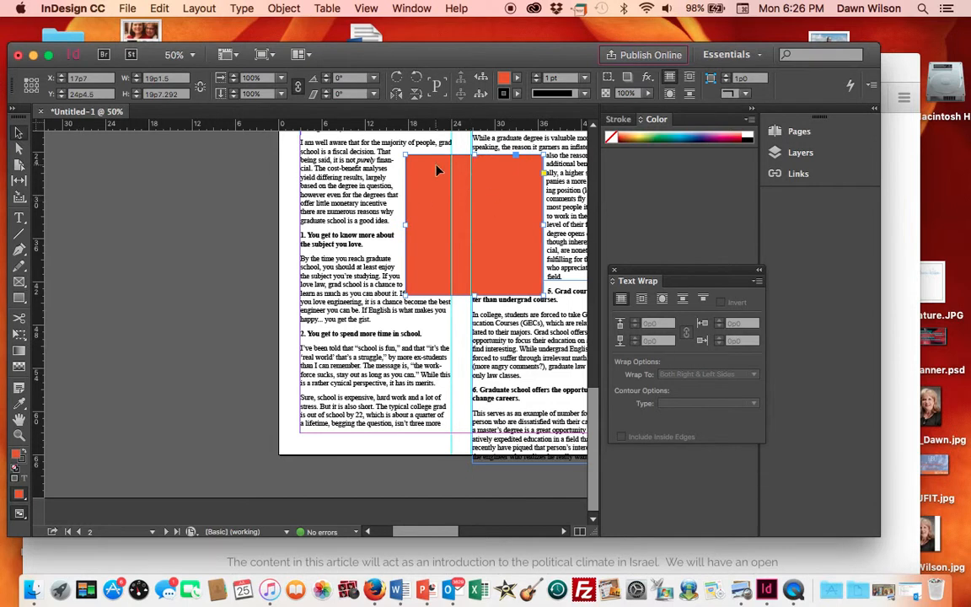
click(413, 9)
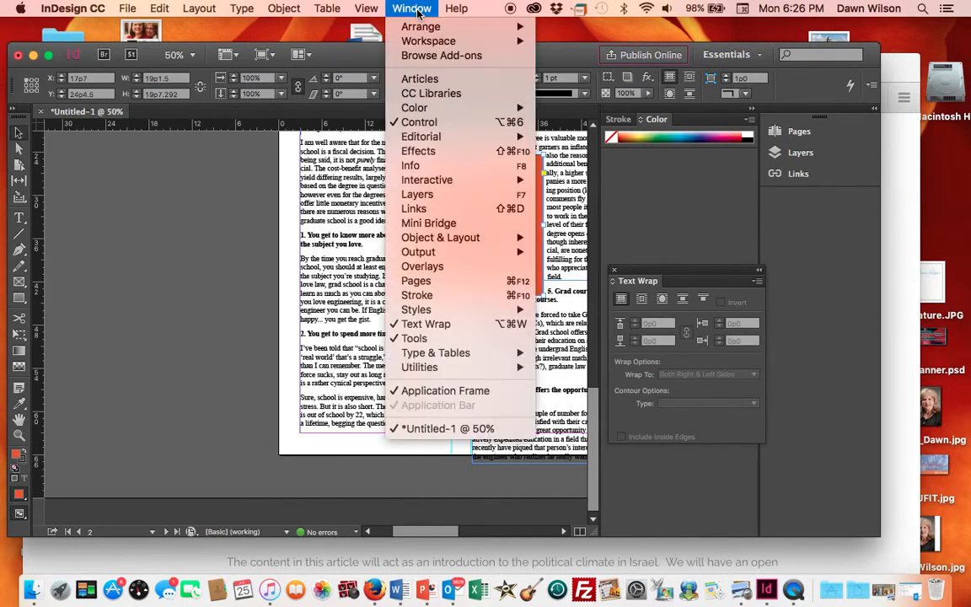
mouse_move(284, 8)
mouse_move(305, 42)
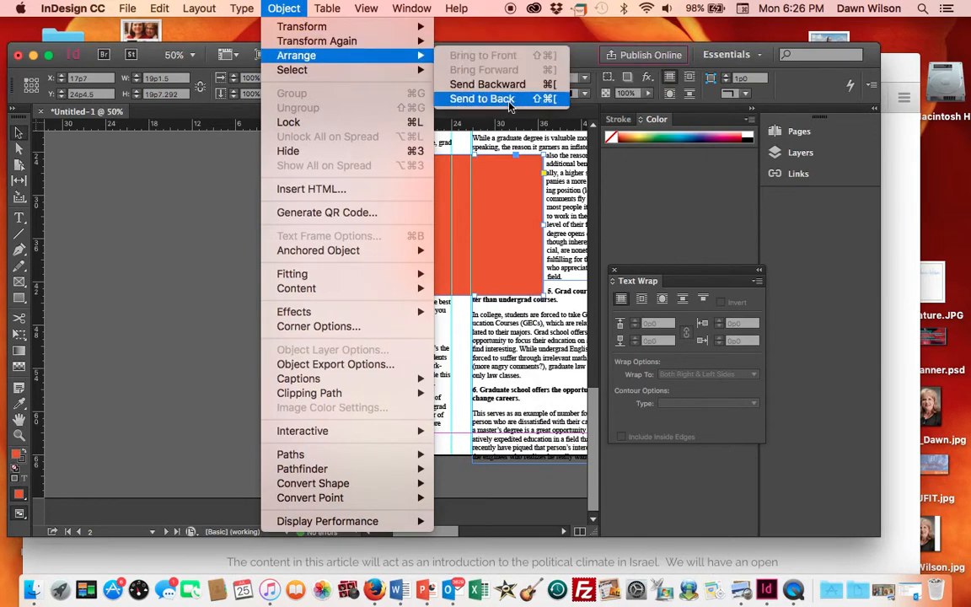
click(505, 99)
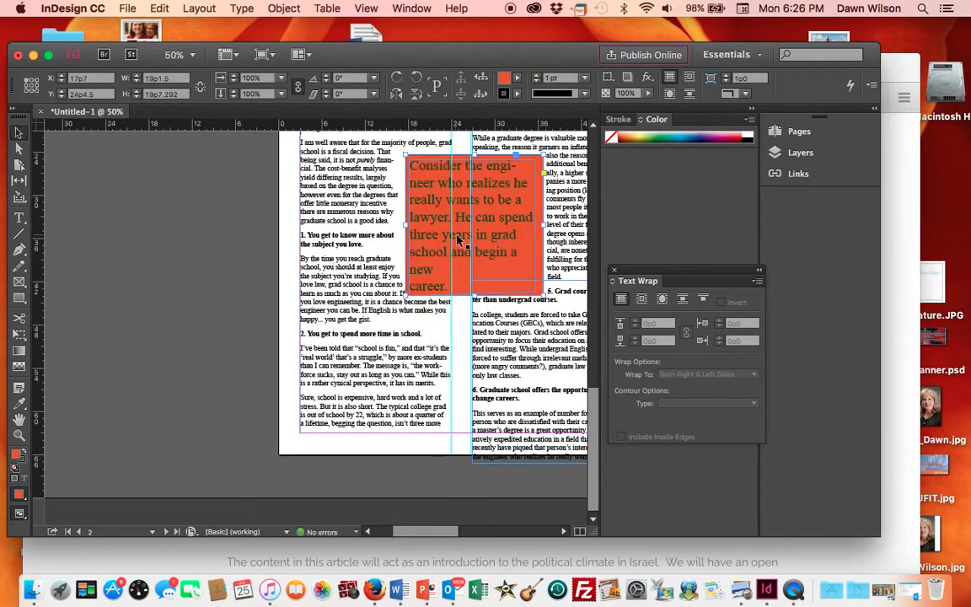
- Delete the threaded text frame at the top of page 3 holding the end of the article
click(182, 229)
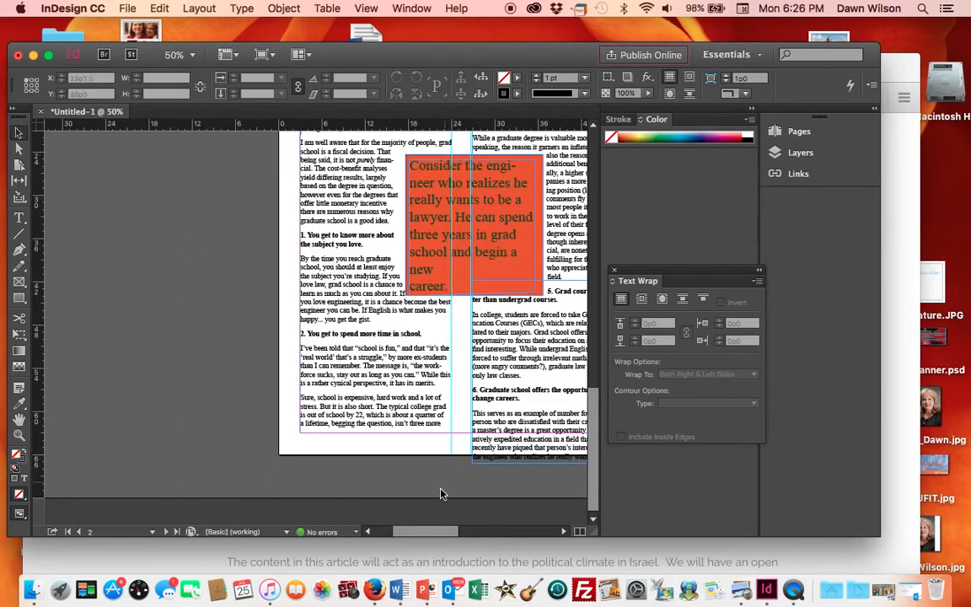
drag(439, 531, 448, 532)
drag(596, 443, 583, 392)
drag(379, 248, 383, 226)
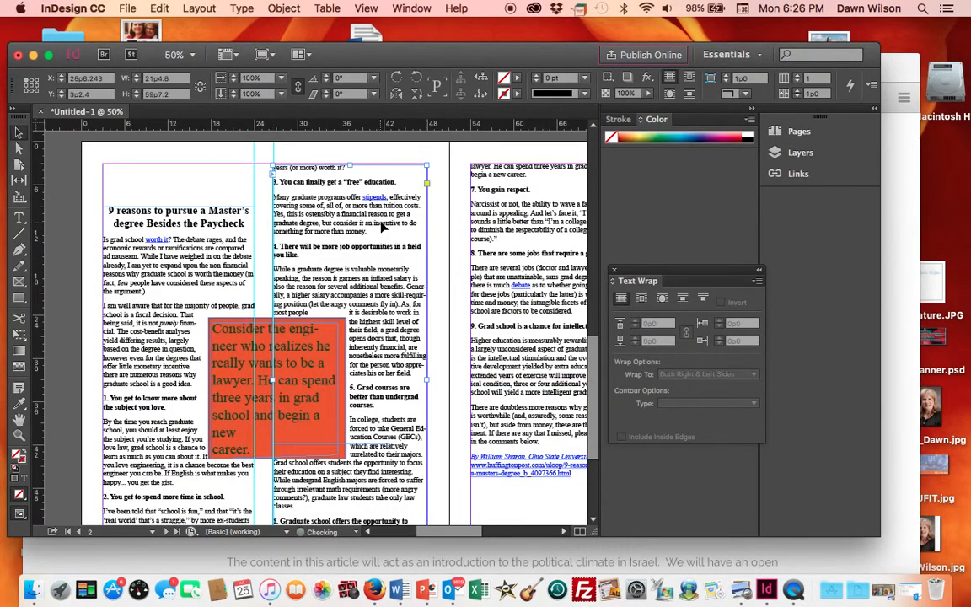
click(451, 344)
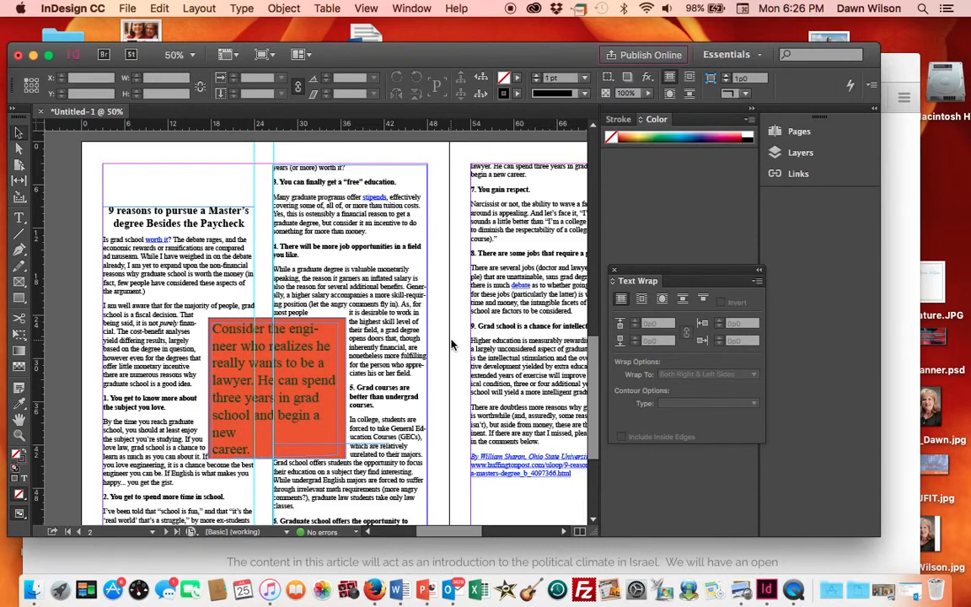
scroll(451, 344, down, 2)
scroll(450, 344, right, 2)
scroll(533, 344, right, 5)
scroll(534, 344, down, 2)
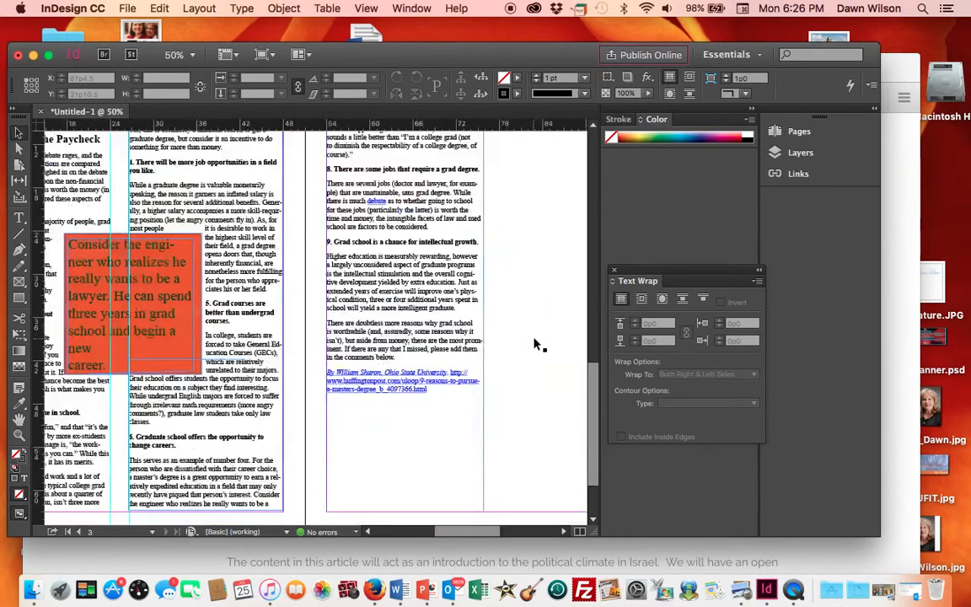
scroll(536, 344, up, 4)
scroll(537, 344, right, 1)
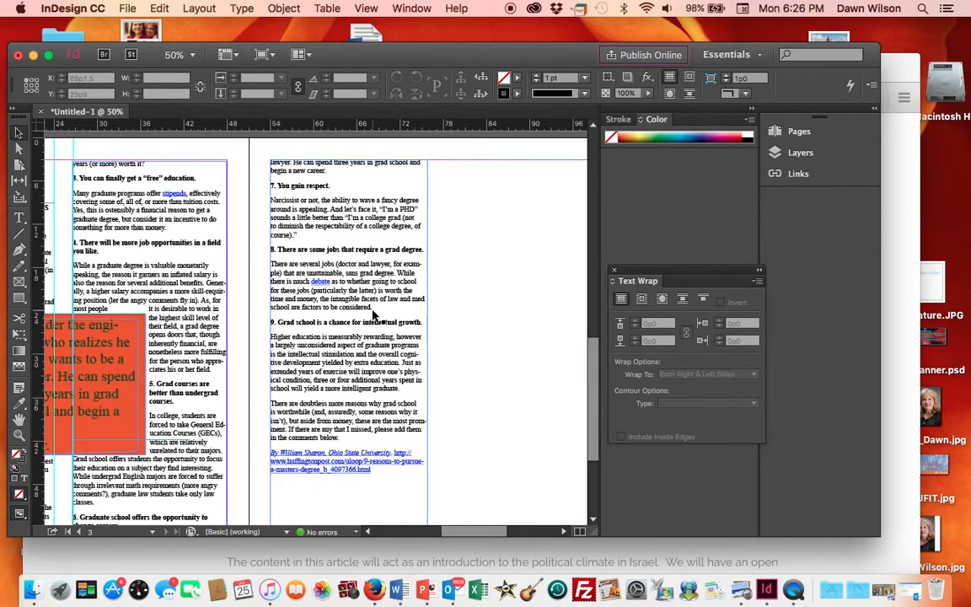
click(384, 161)
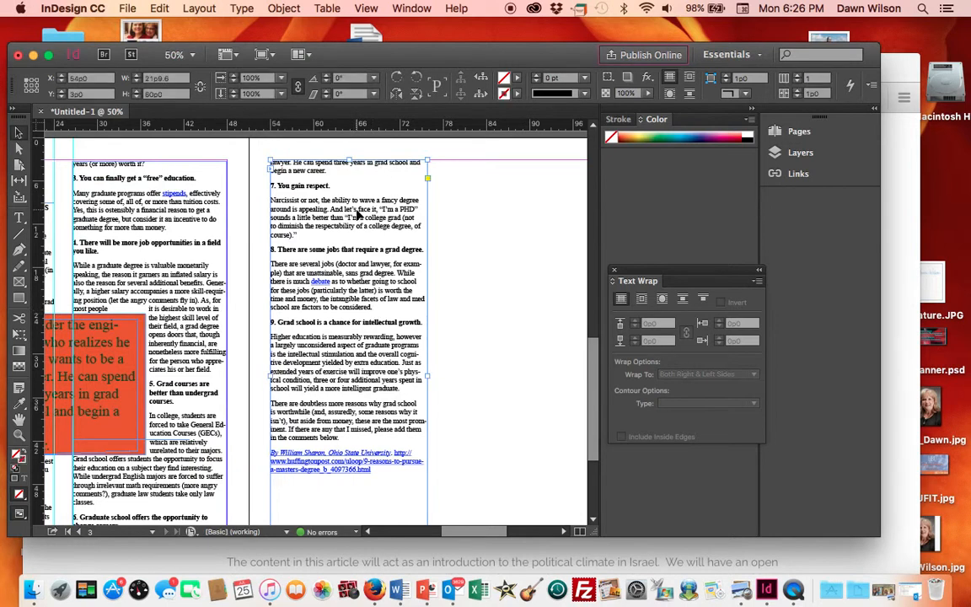
key(BackSpace)
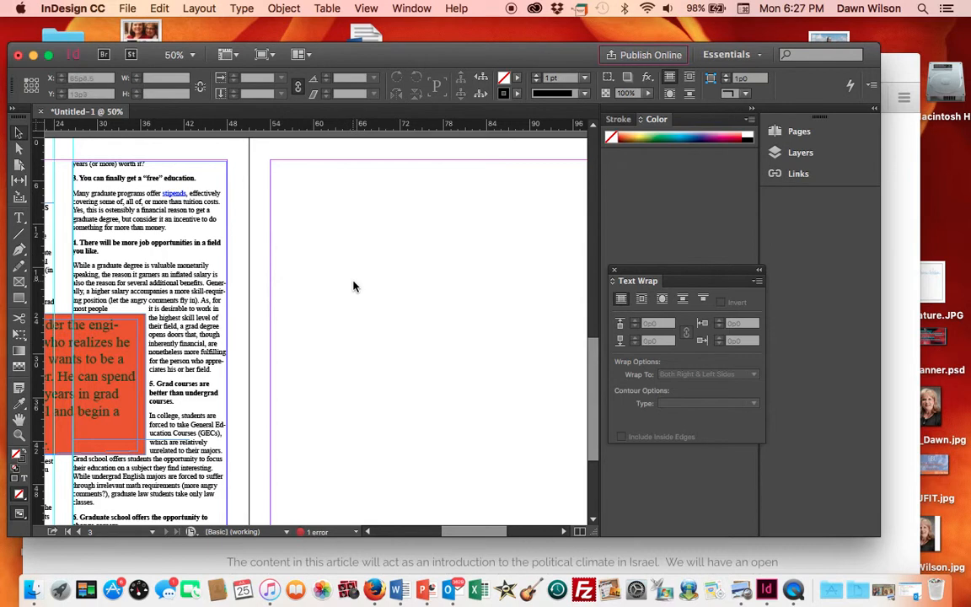
- Place the image belinchapelcachinton_0.jpg from the Desktop at the top of page 3
click(127, 8)
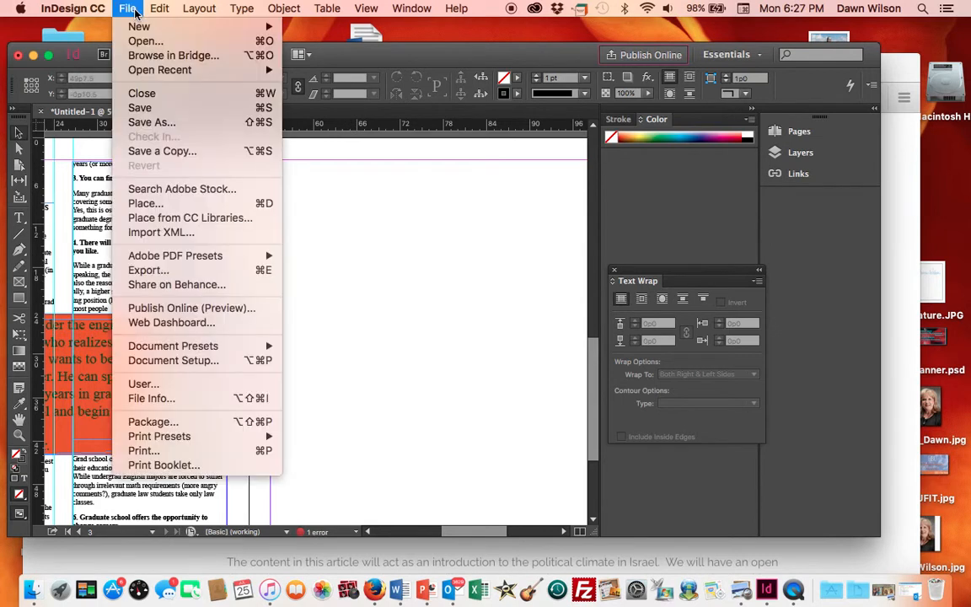
click(165, 203)
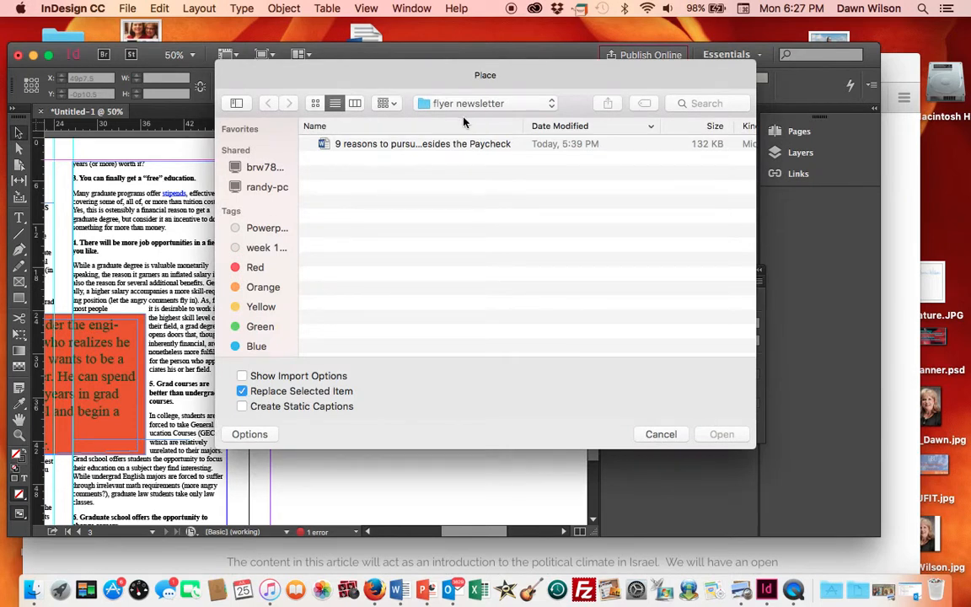
click(507, 103)
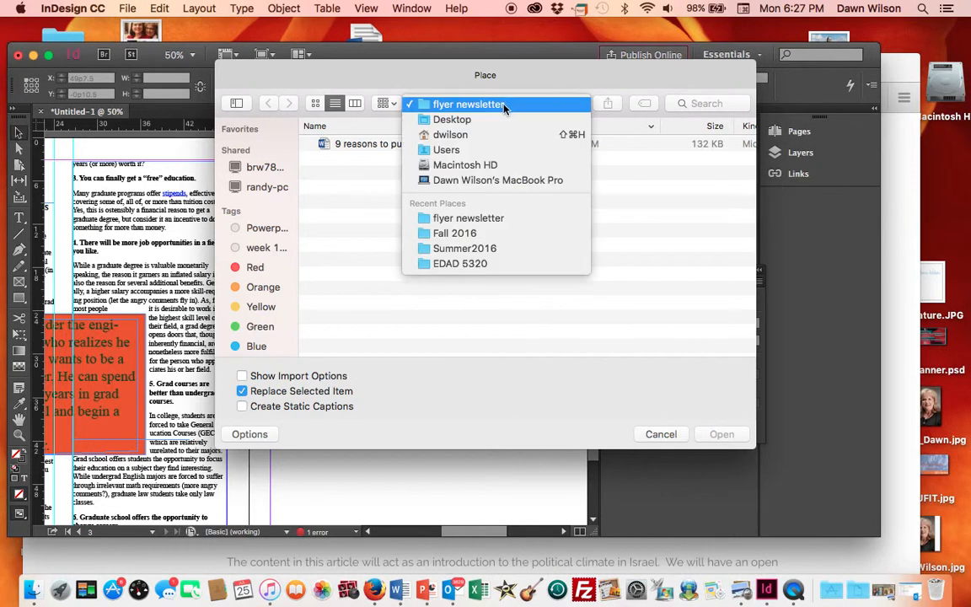
click(488, 120)
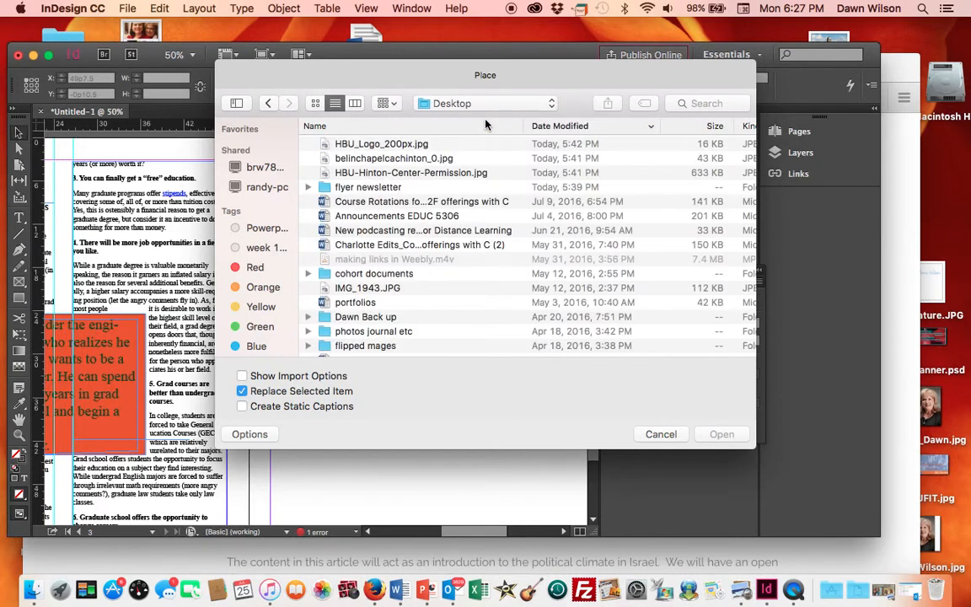
click(407, 160)
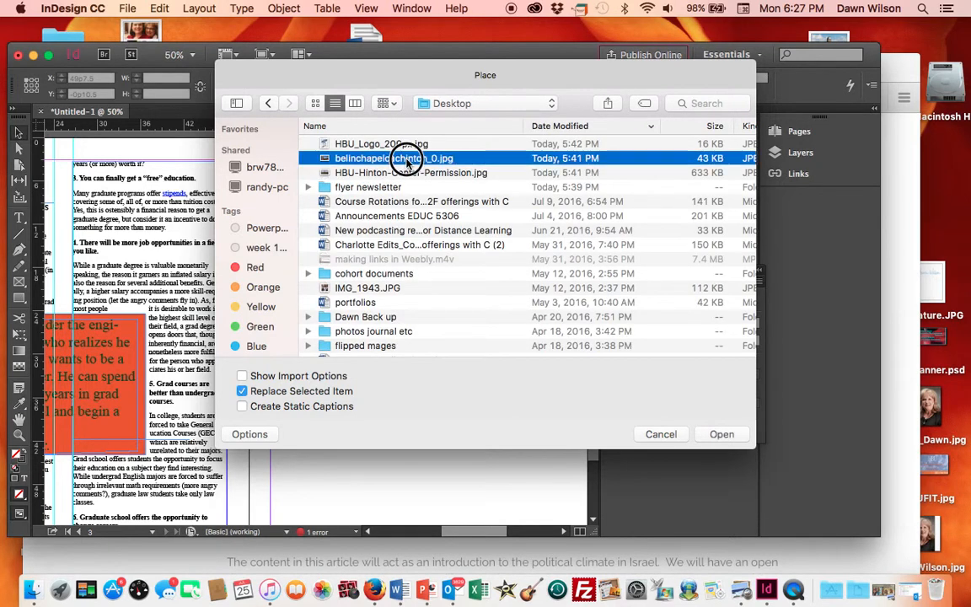
double_click(407, 160)
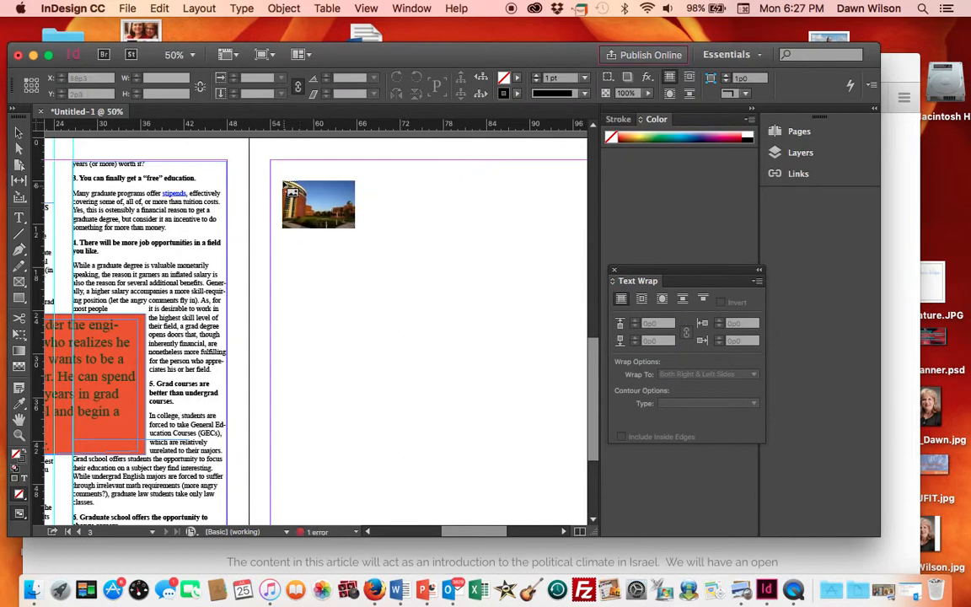
click(276, 172)
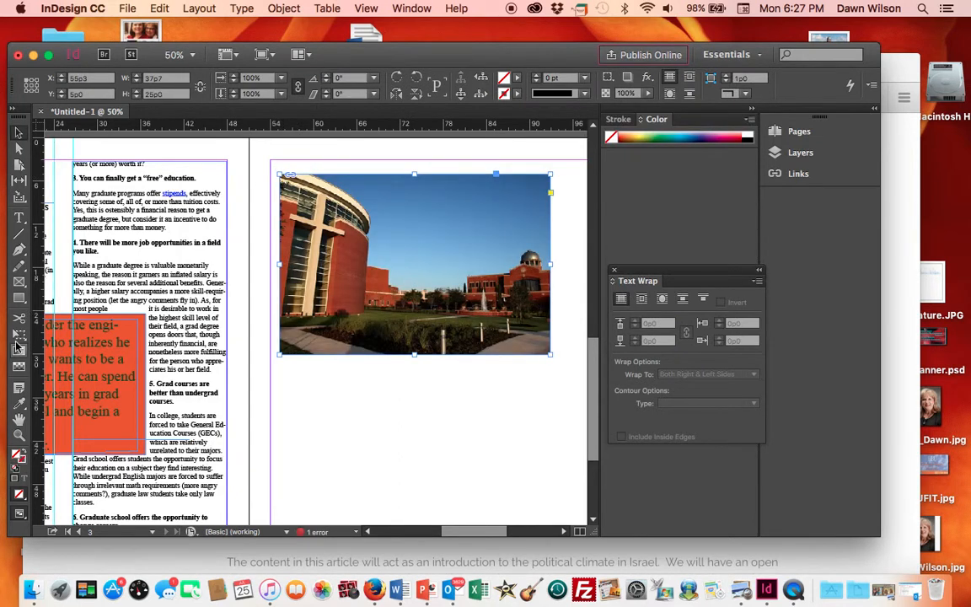
- Resize the placed image frame to about 45p1.6 by 28p7.5, filling the top of the page's margins
click(19, 335)
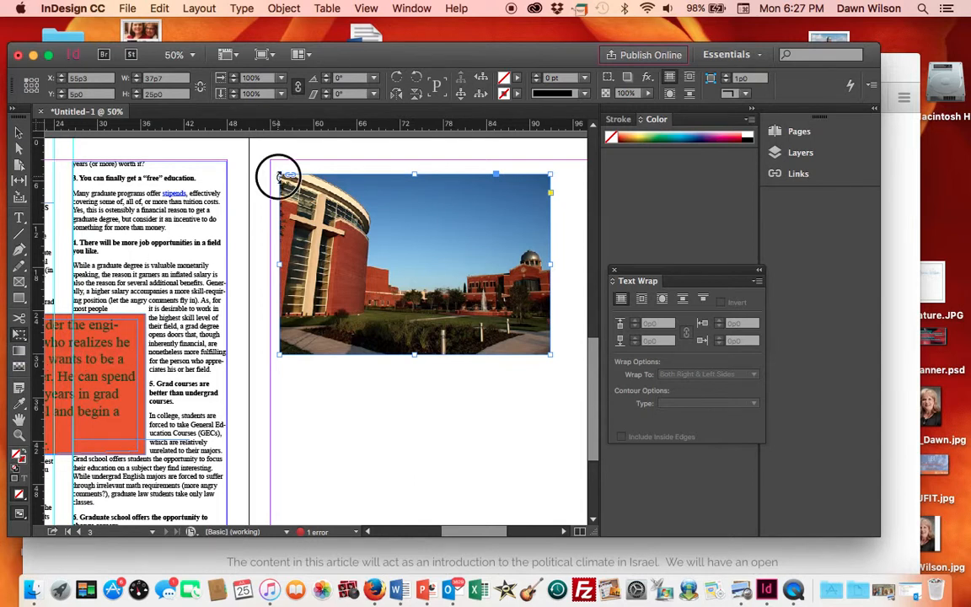
drag(278, 176, 267, 158)
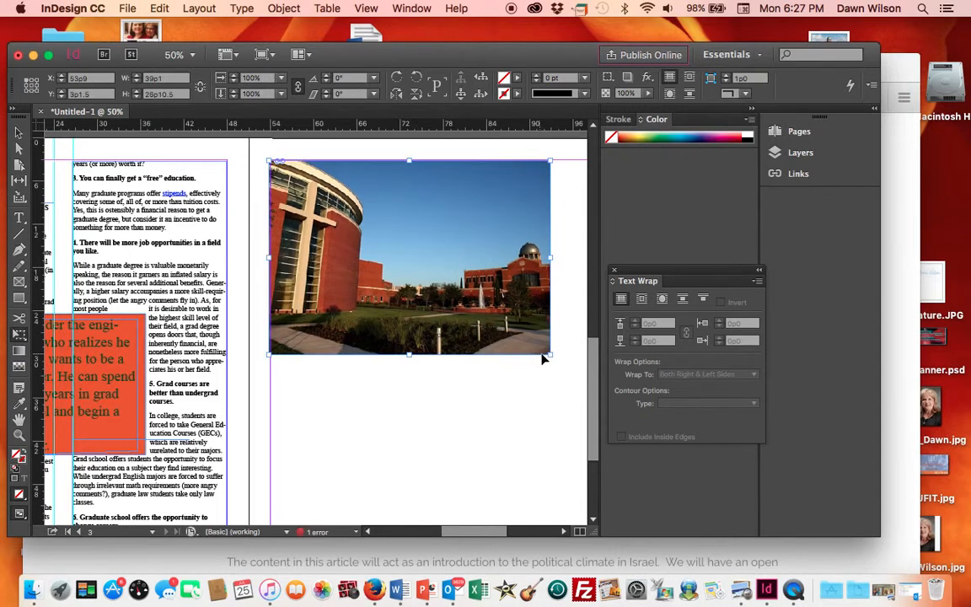
drag(549, 354, 525, 369)
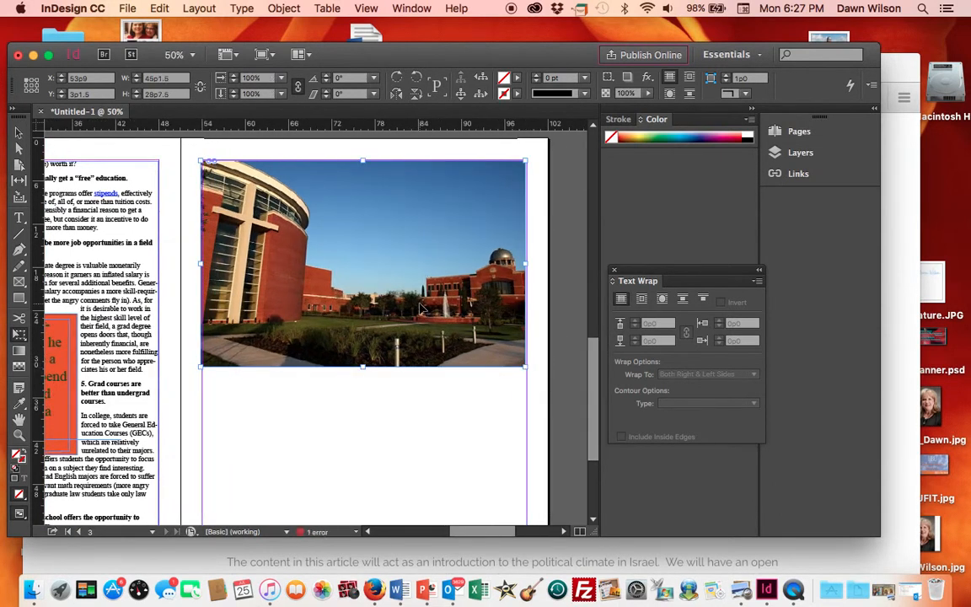
- Draw a text frame over the image's sky and type "This is a beautiful campu" and "Come join us!" on two lines
click(414, 424)
click(20, 218)
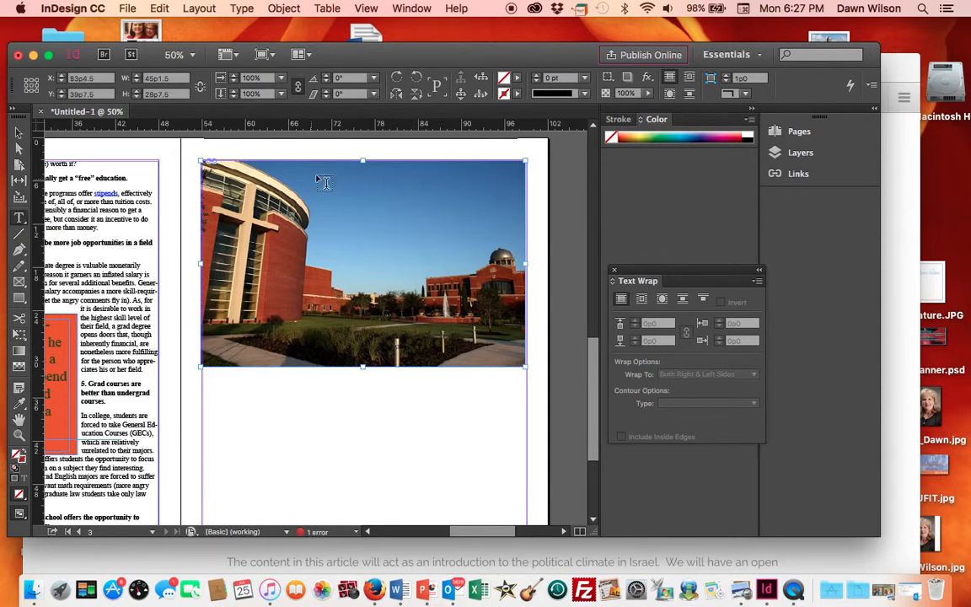
drag(322, 171, 480, 254)
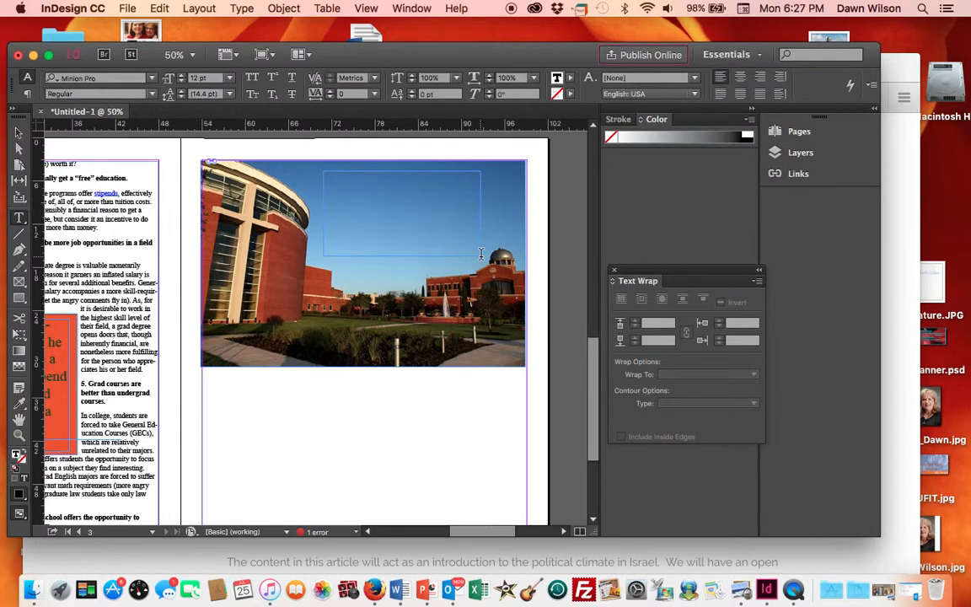
text(This is a beautiful campu)
key(Return)
text(Come join us!)
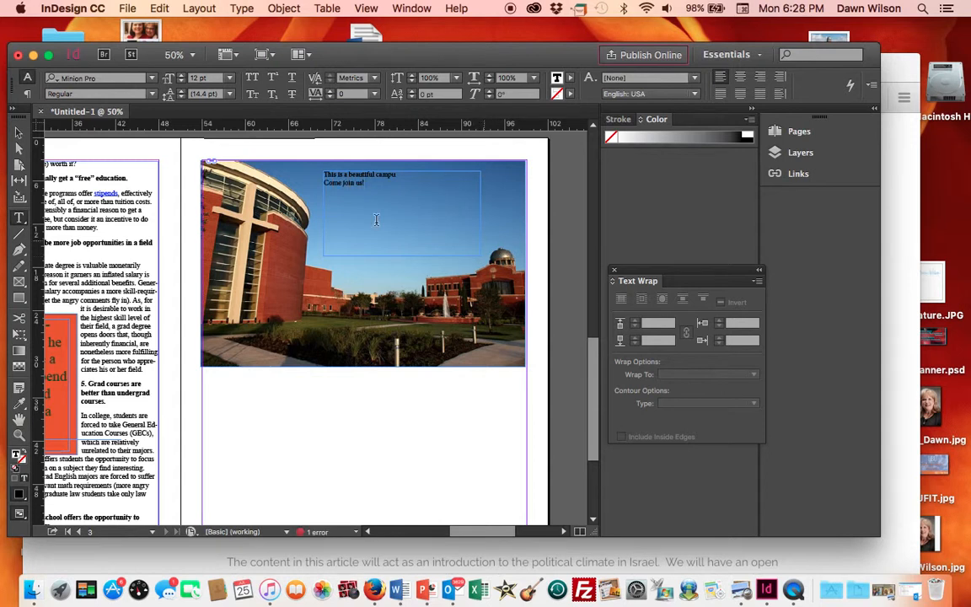
- Style the image caption text as Marker Felt Thin, 30 pt, filled with the Paper swatch
drag(368, 187, 280, 170)
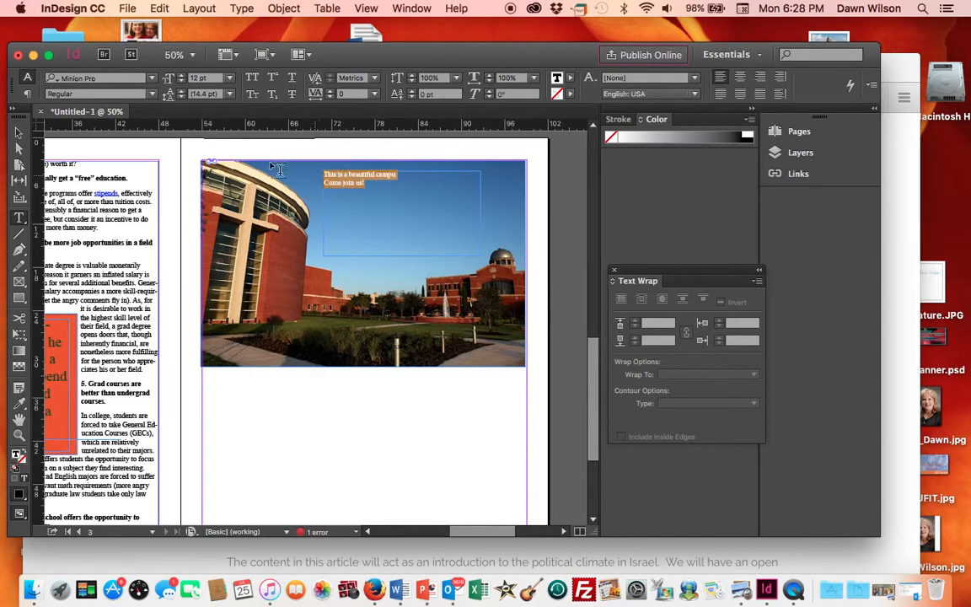
click(152, 81)
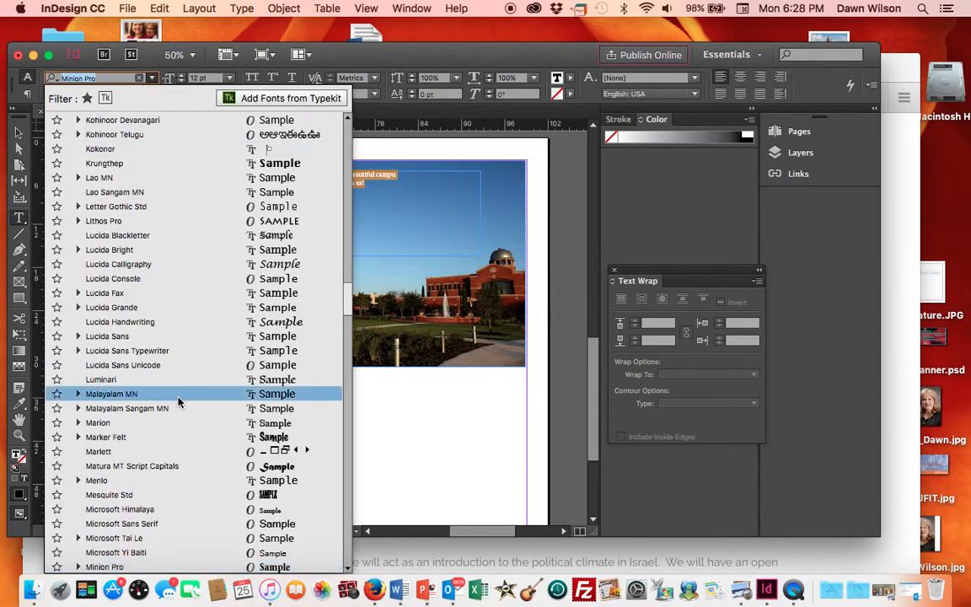
key(Return)
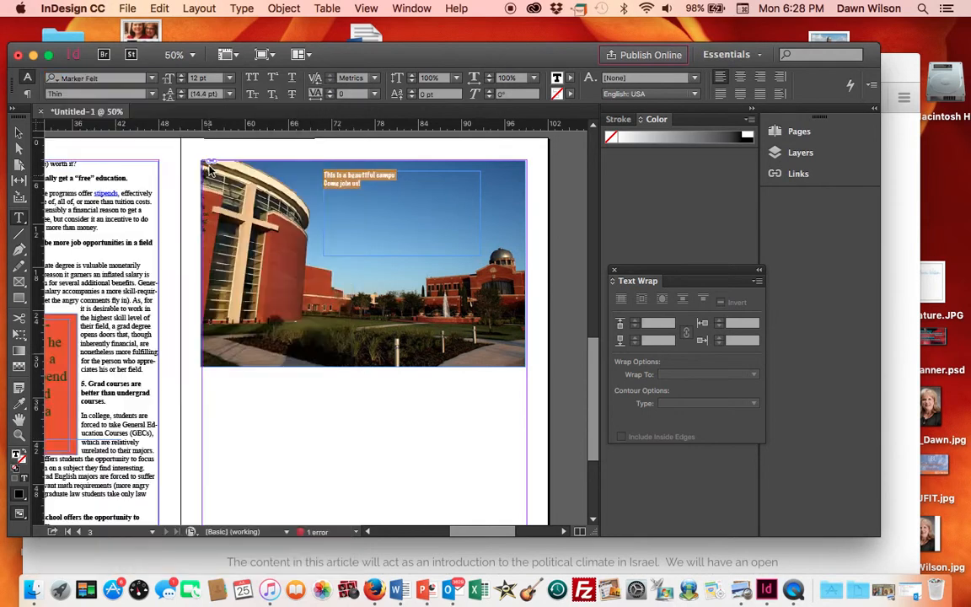
click(207, 76)
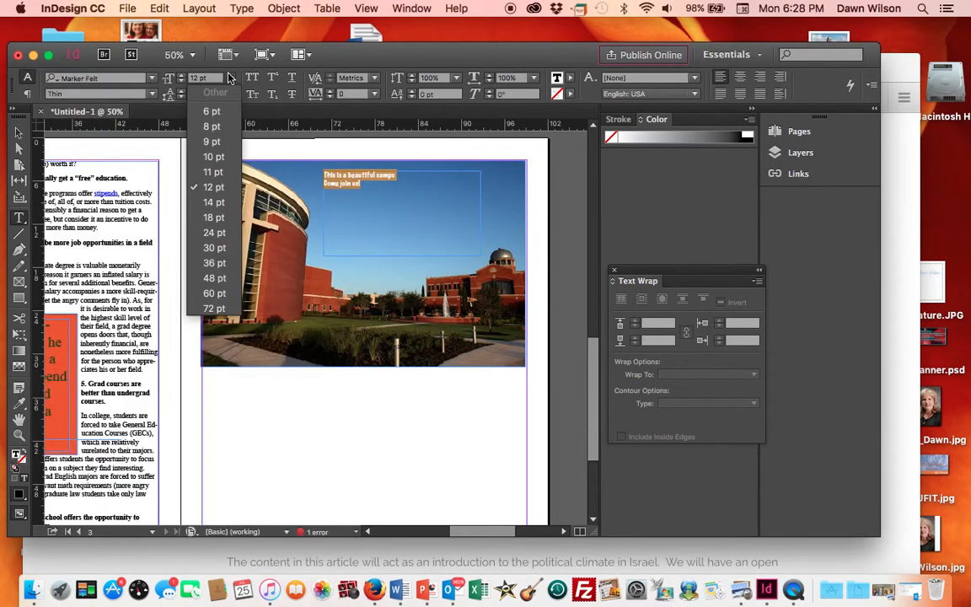
click(216, 246)
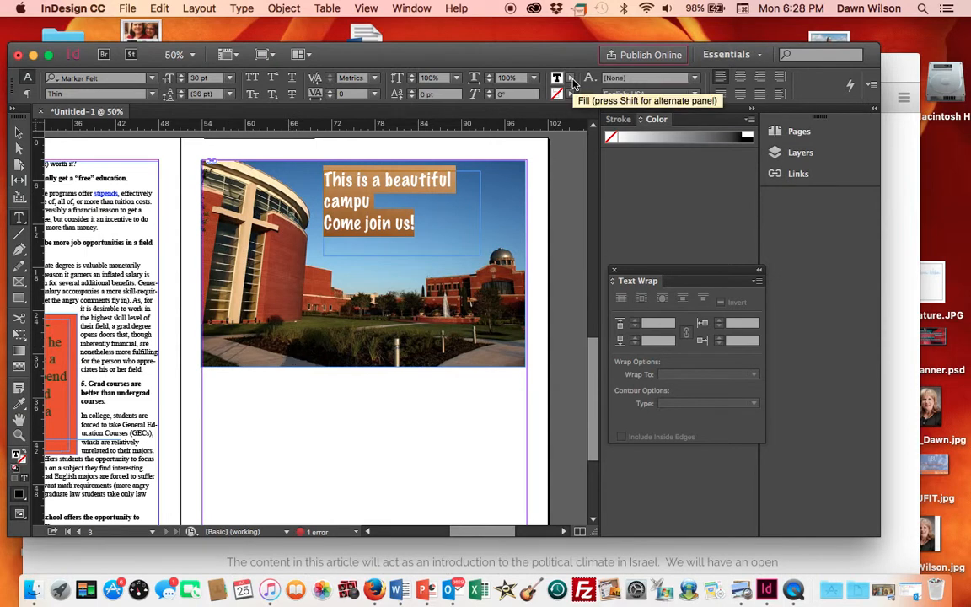
click(571, 79)
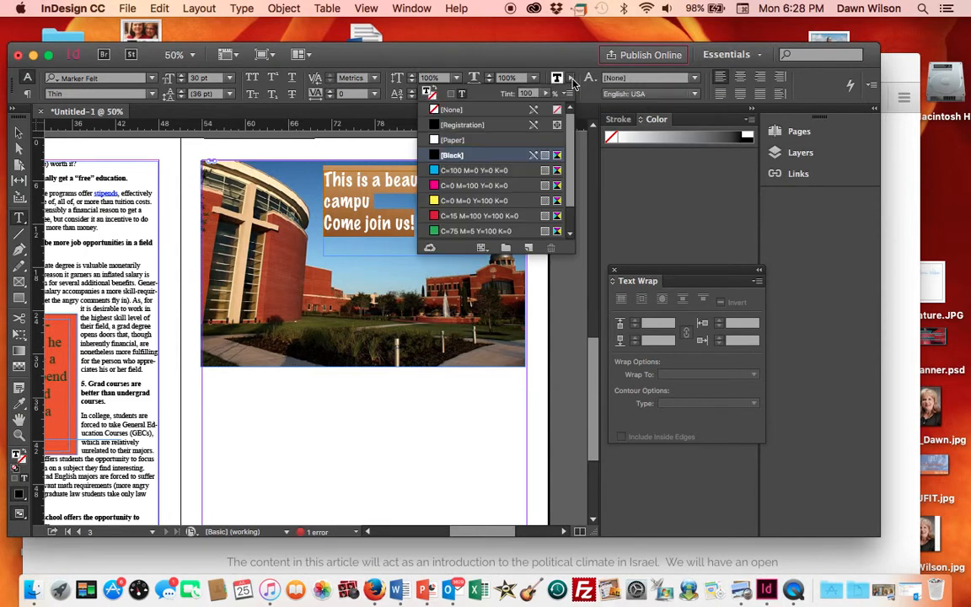
click(495, 140)
click(432, 477)
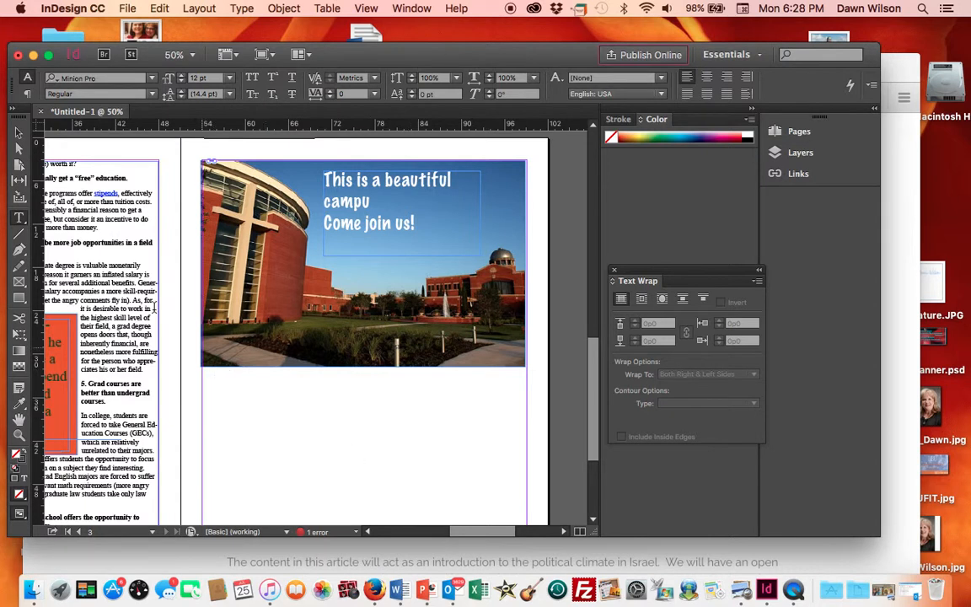
- Draw a horizontal line about 45p7.5 long along the image's bottom edge and give it a 10 pt stroke
click(19, 233)
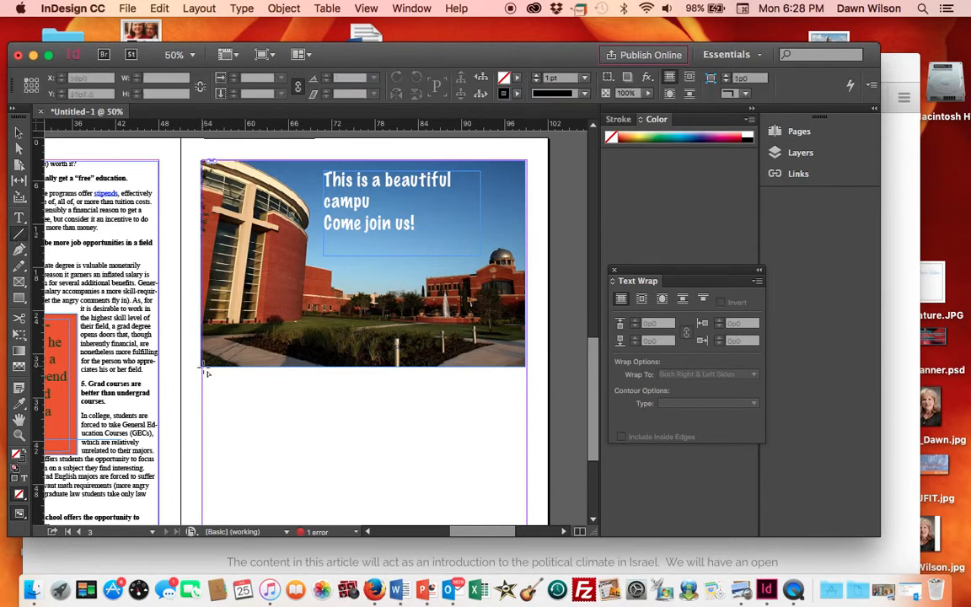
mouse_move(202, 369)
mouse_down()
mouse_move(342, 351)
mouse_move(429, 370)
mouse_move(526, 369)
mouse_up()
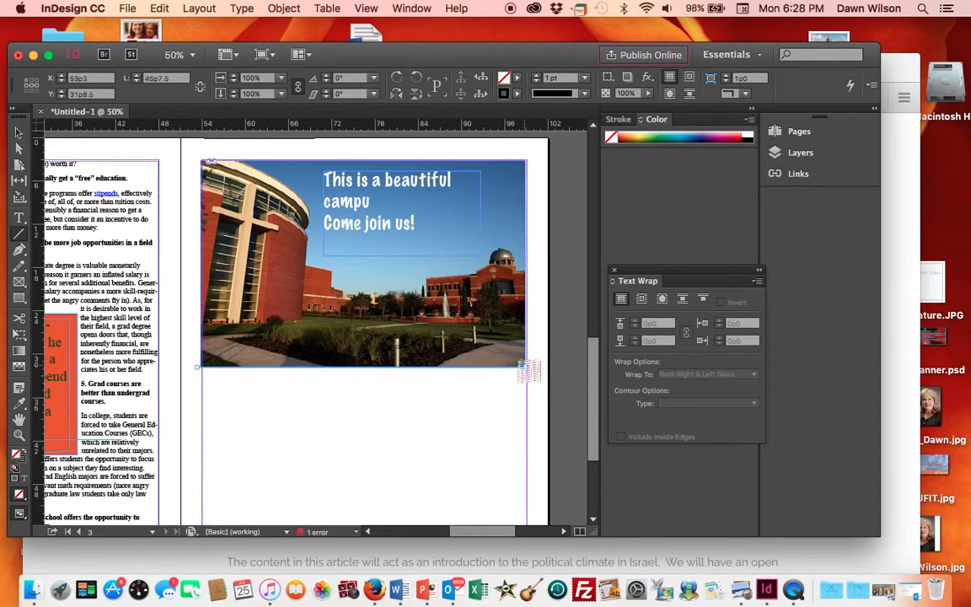
click(584, 78)
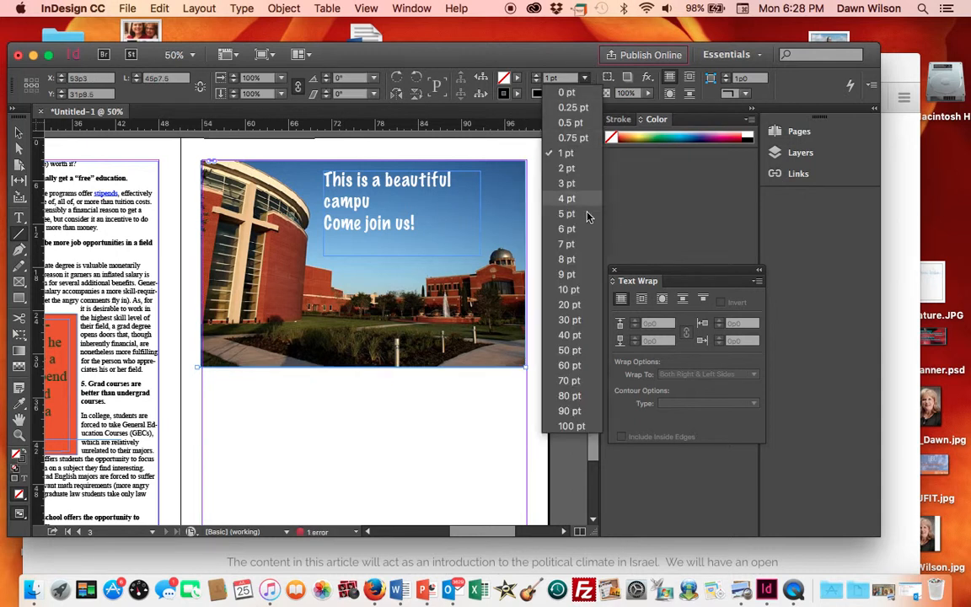
click(568, 289)
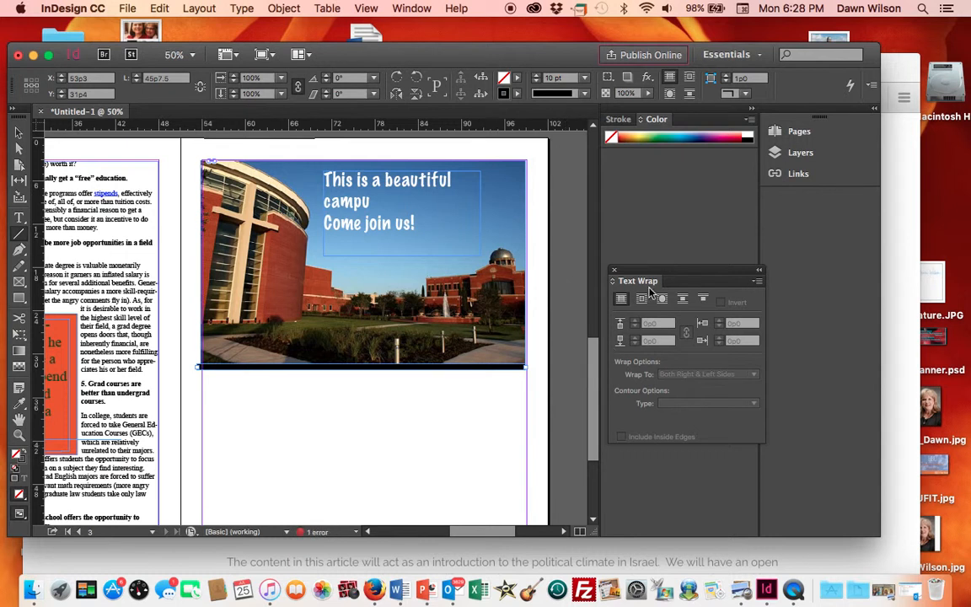
- Set the horizontal line's stroke type to Thick - Thin
click(620, 118)
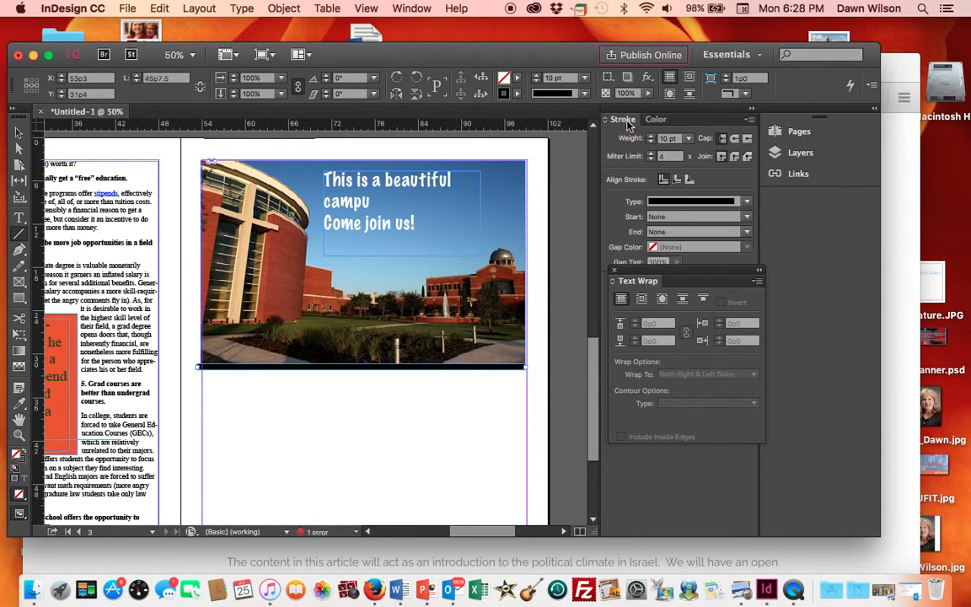
click(750, 203)
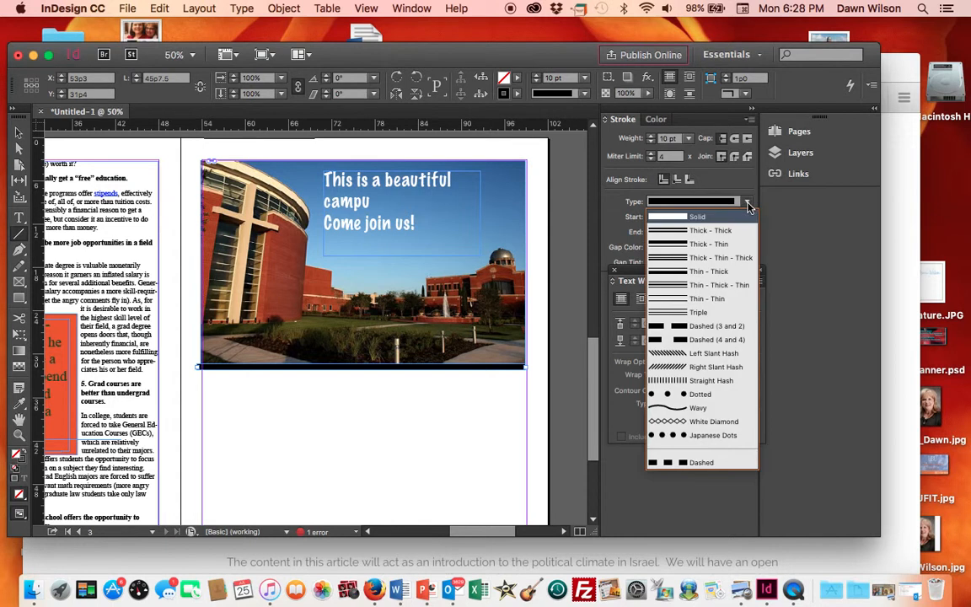
click(712, 243)
click(493, 454)
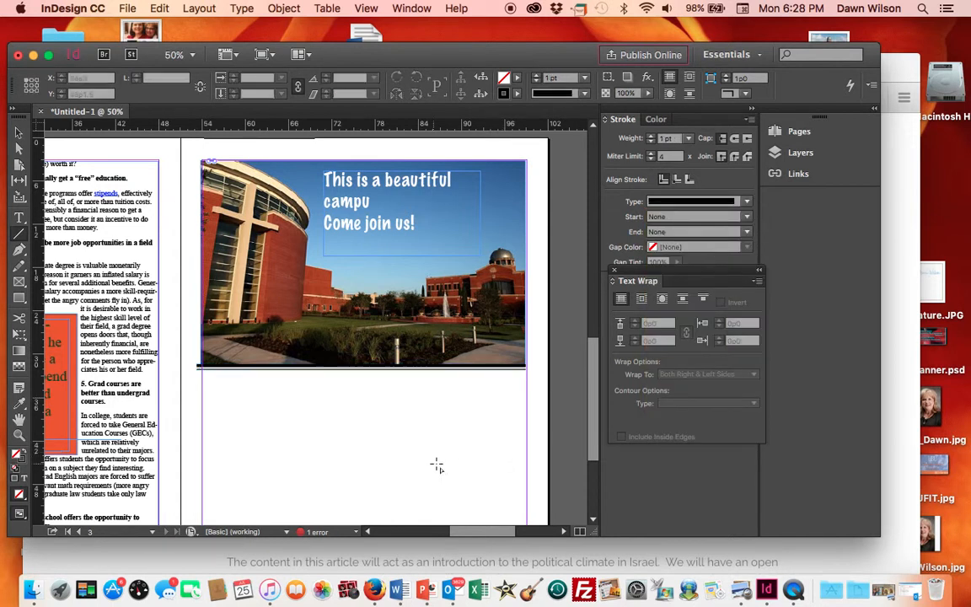
- Select the horizontal line under the image and change its stroke type to Dotted
click(748, 202)
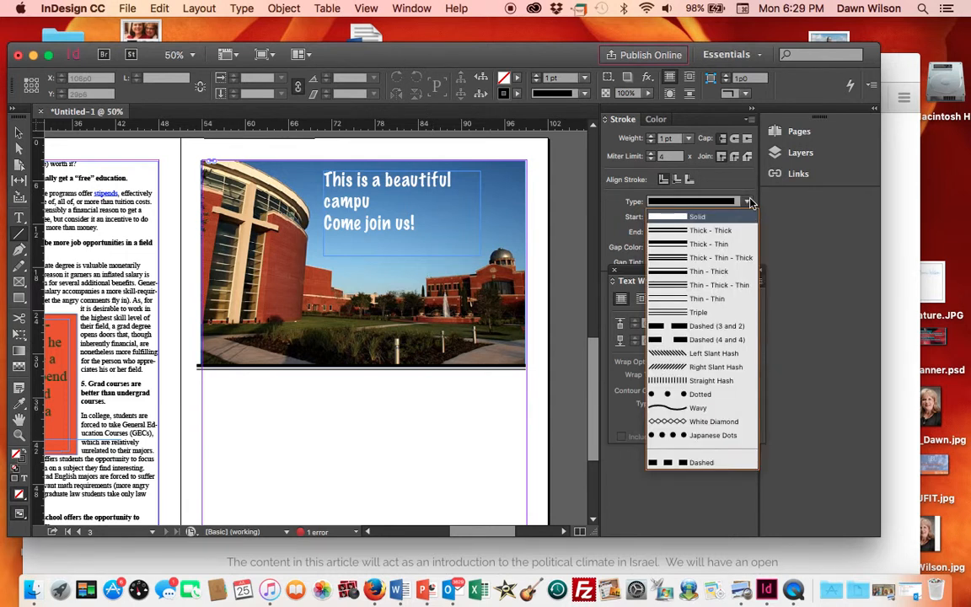
click(709, 395)
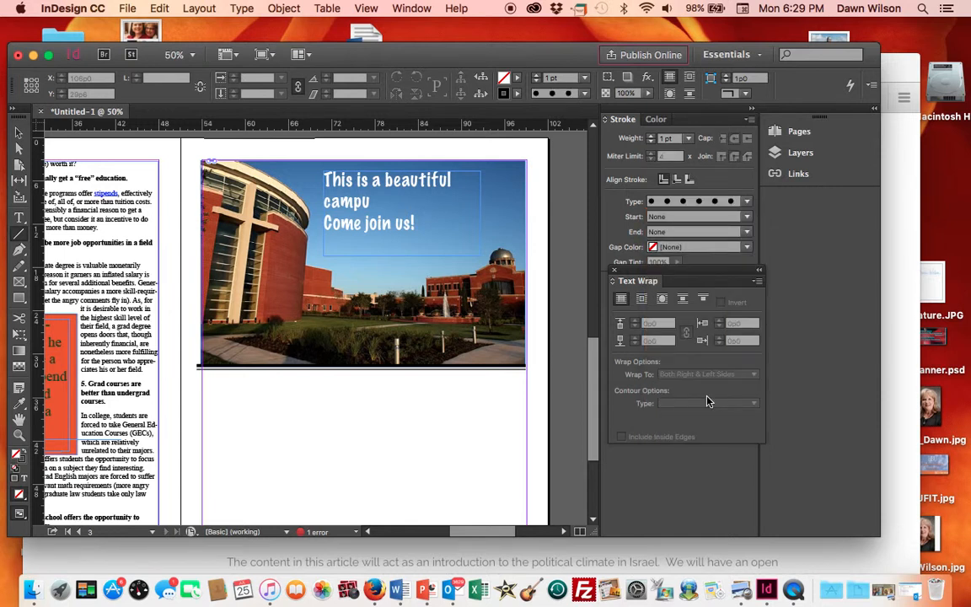
click(19, 133)
click(227, 368)
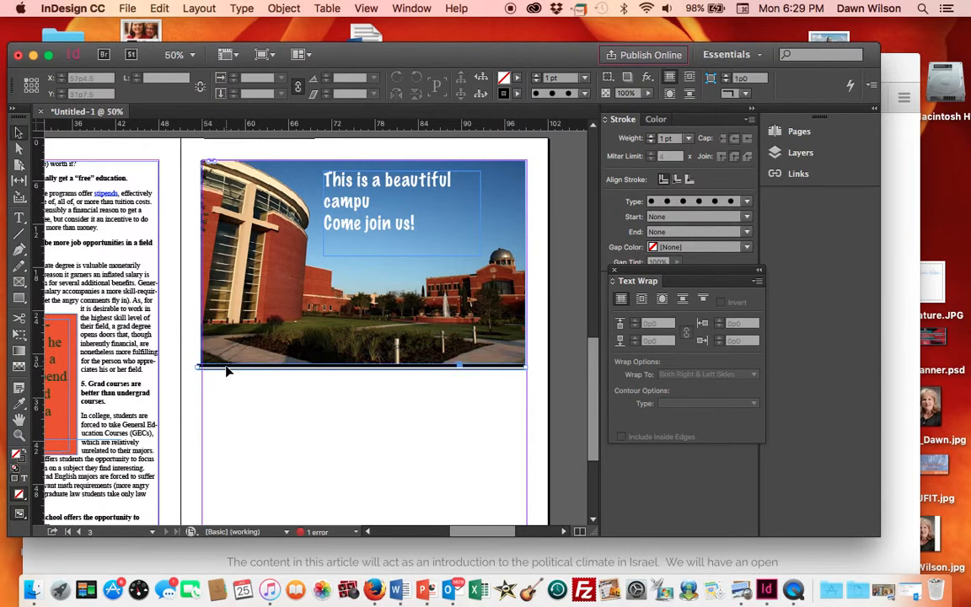
click(745, 201)
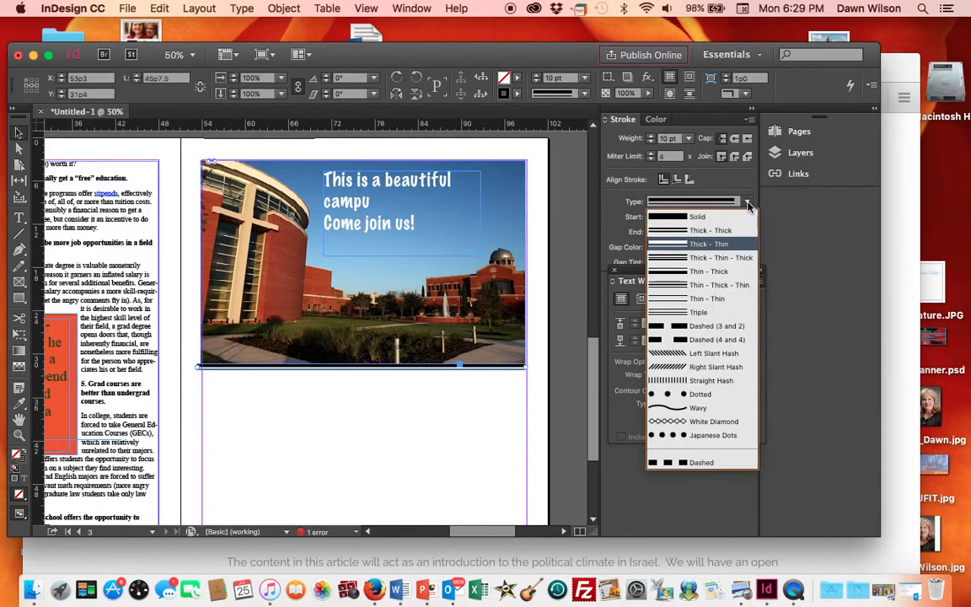
click(730, 396)
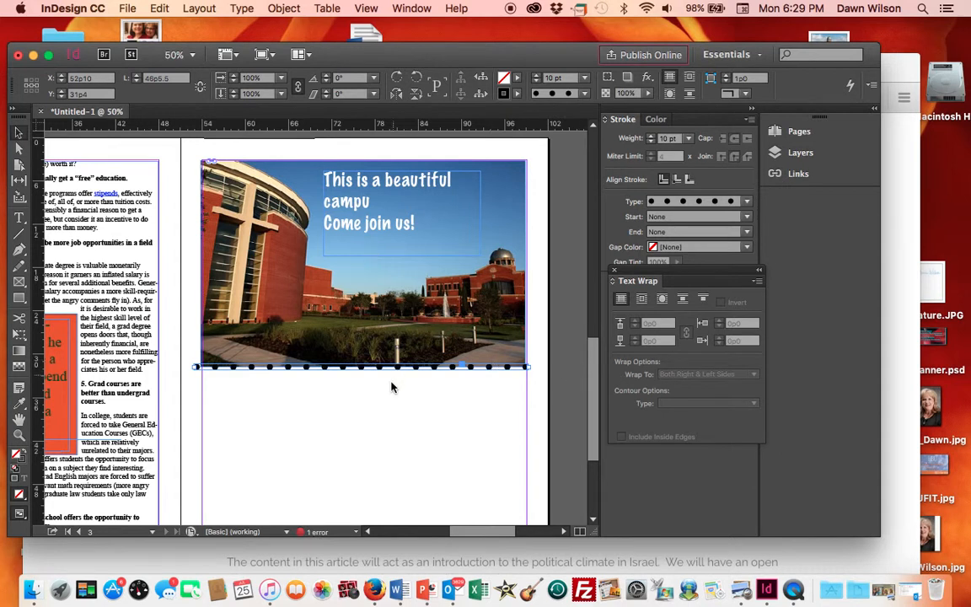
click(354, 449)
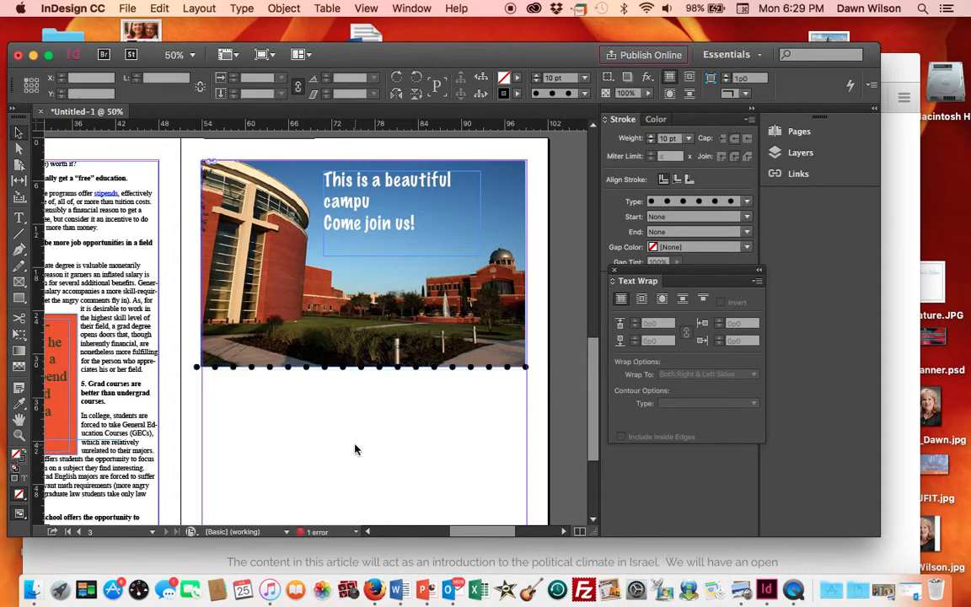
- Try applying the pull quote's attributes to the dotted line with the Eyedropper, then undo the change
scroll(355, 449, left, 5)
scroll(355, 449, down, 3)
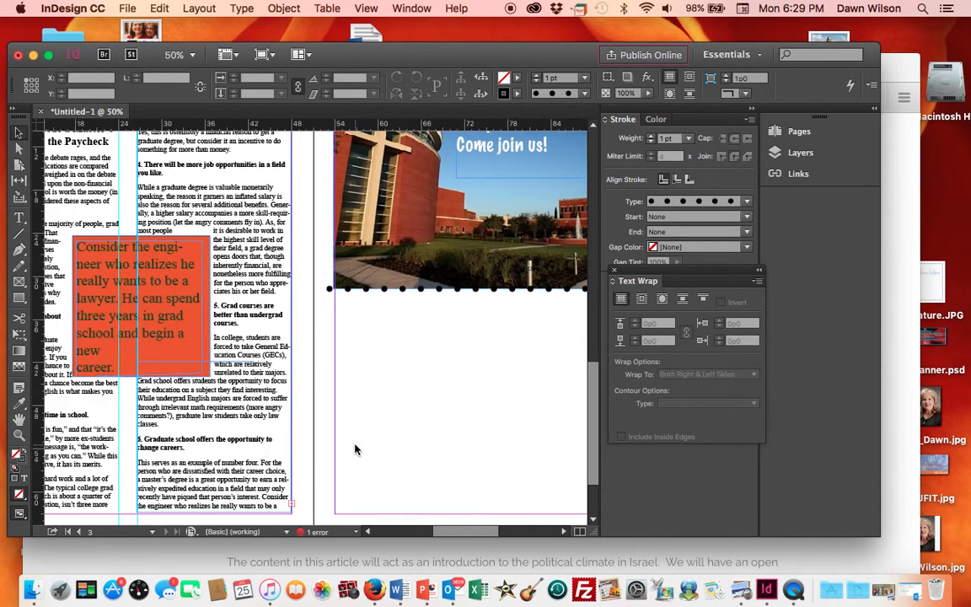
scroll(355, 449, up, 5)
scroll(355, 450, left, 1)
scroll(355, 449, right, 1)
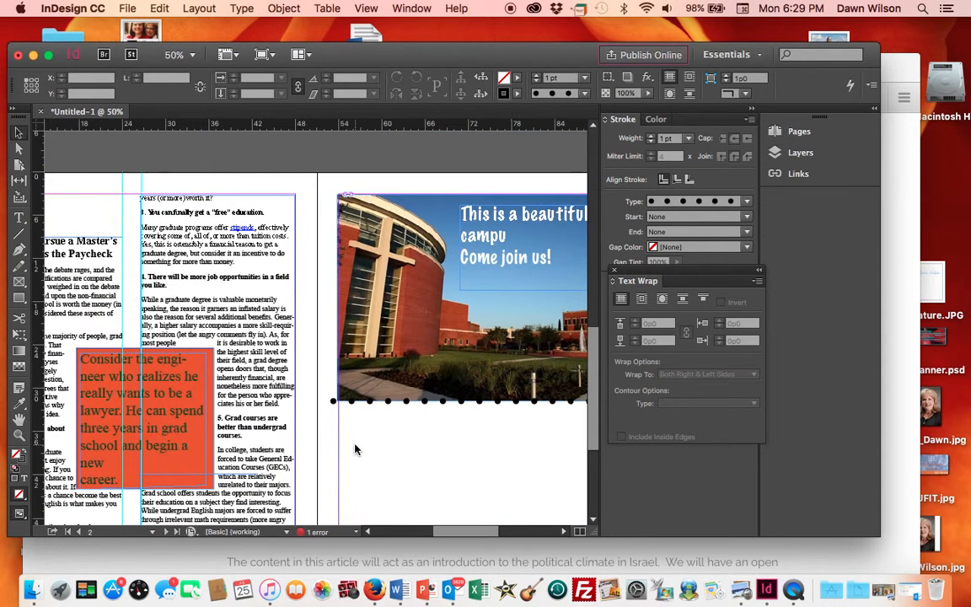
click(404, 402)
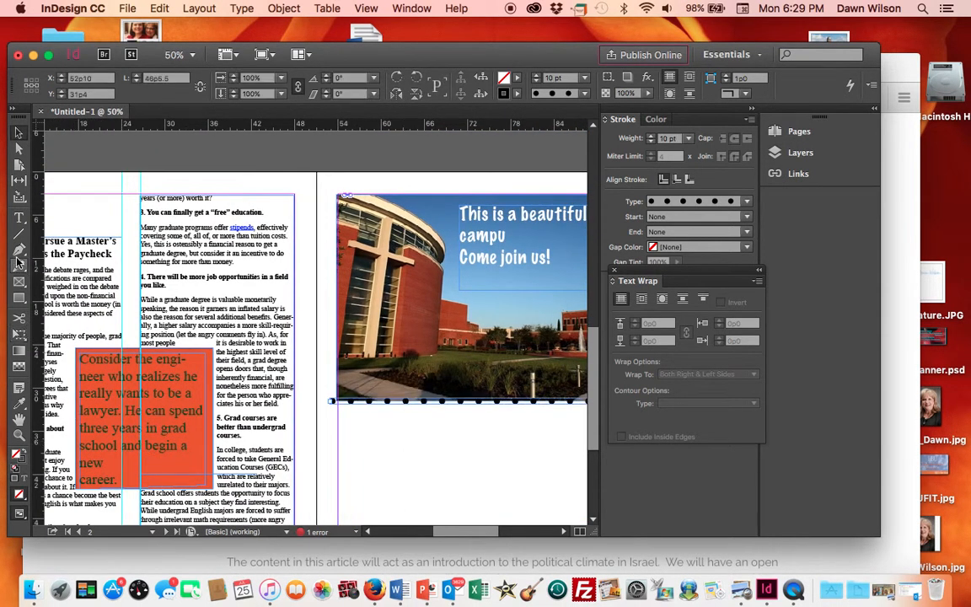
click(20, 405)
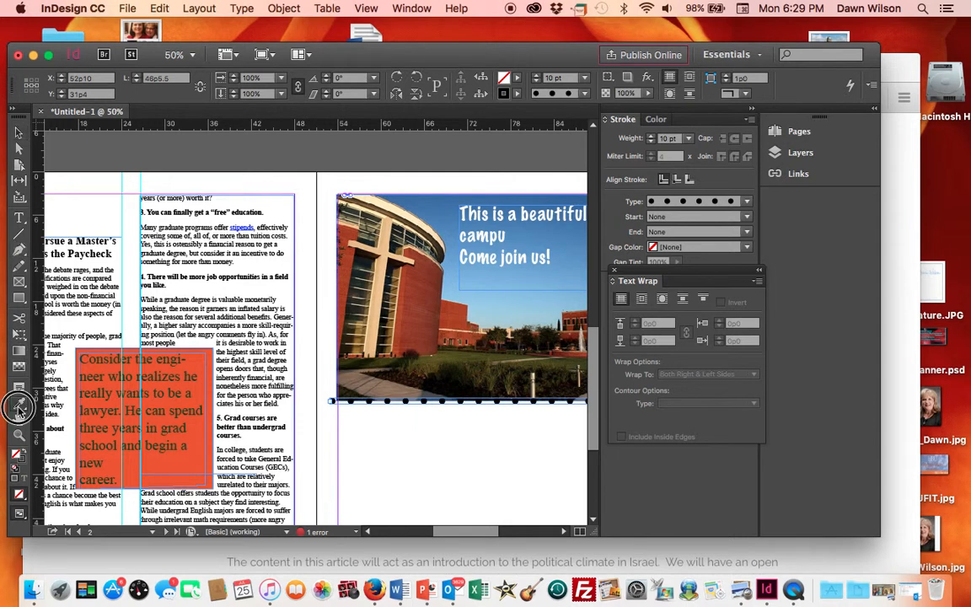
click(162, 463)
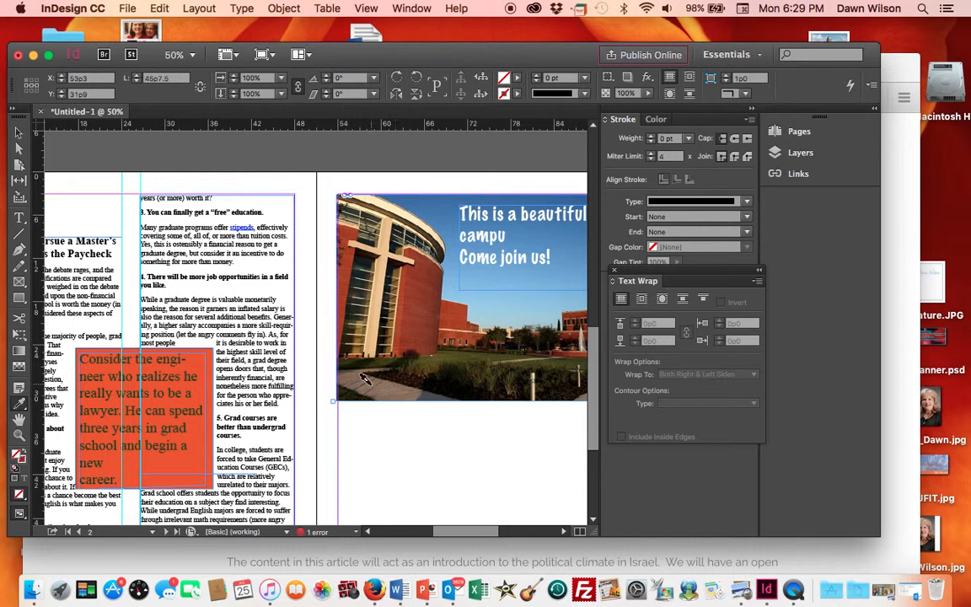
click(18, 133)
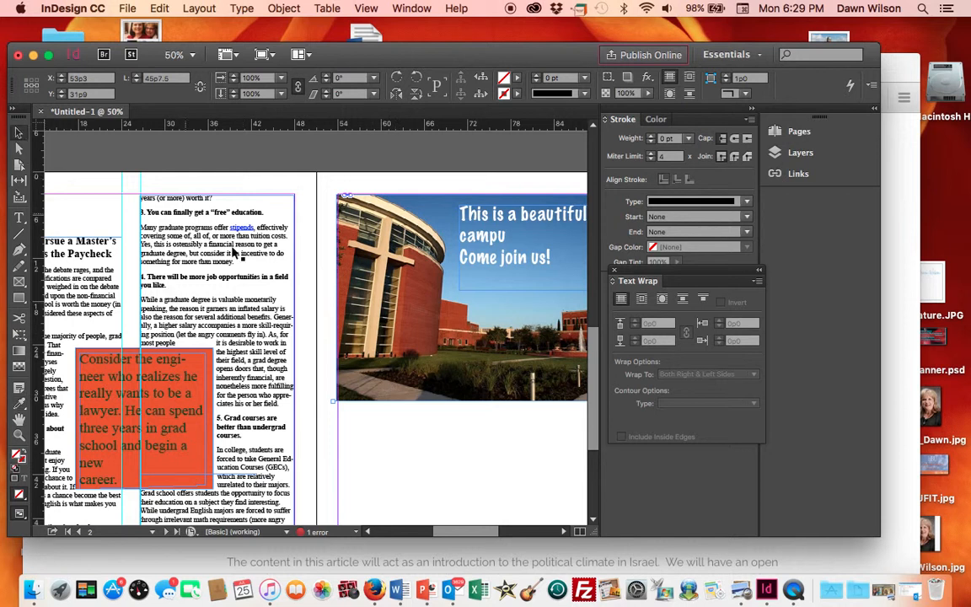
click(377, 415)
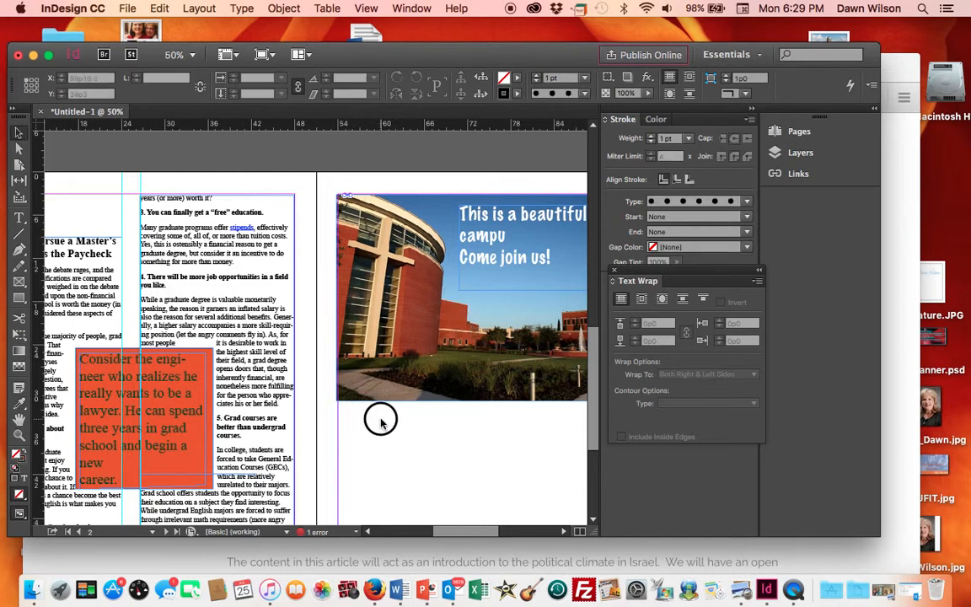
click(436, 404)
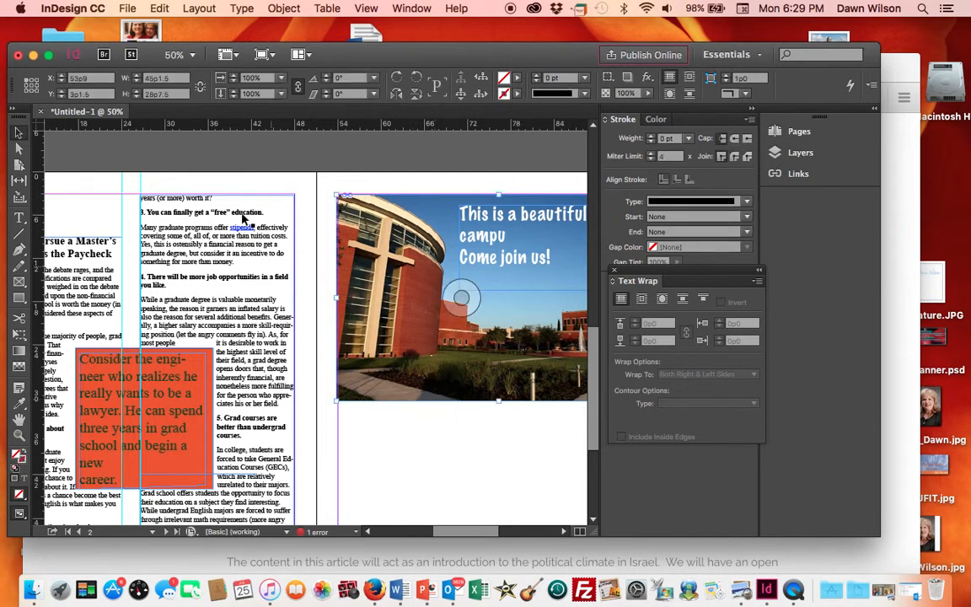
click(160, 9)
click(169, 27)
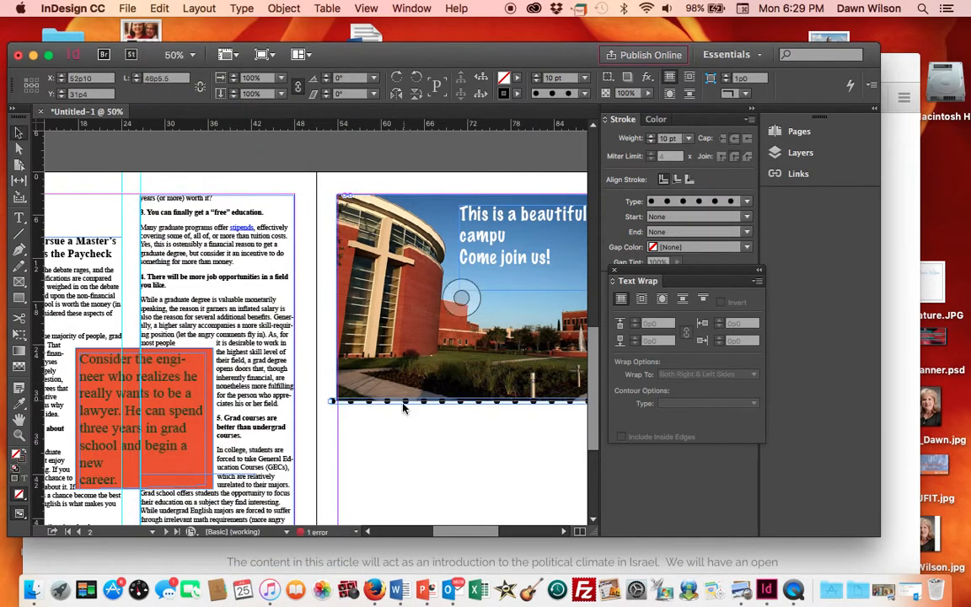
- Color the dotted line's stroke orange in the Color Picker, R 235, G 76, B 18
click(386, 451)
click(416, 267)
click(332, 403)
click(332, 404)
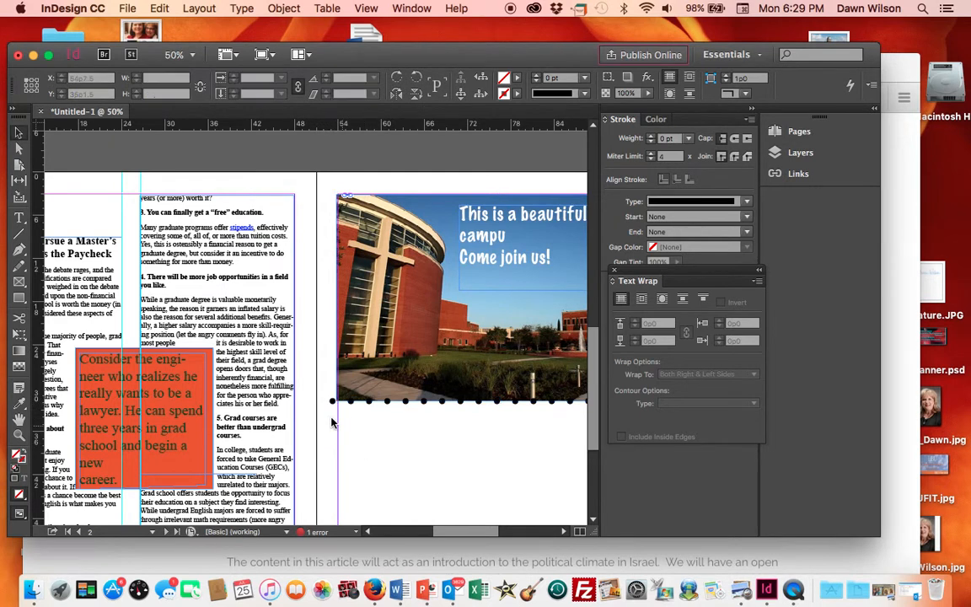
click(333, 402)
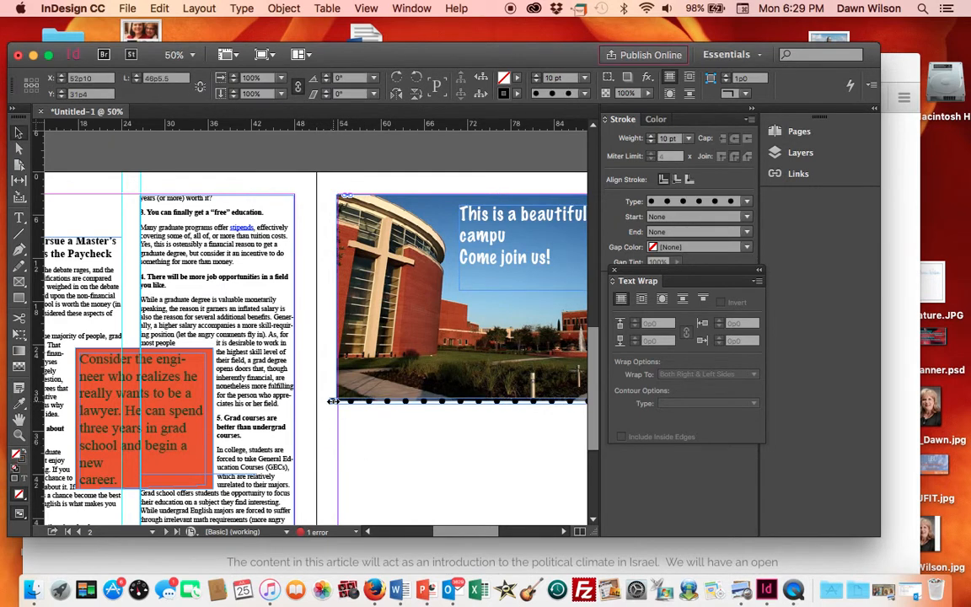
double_click(503, 94)
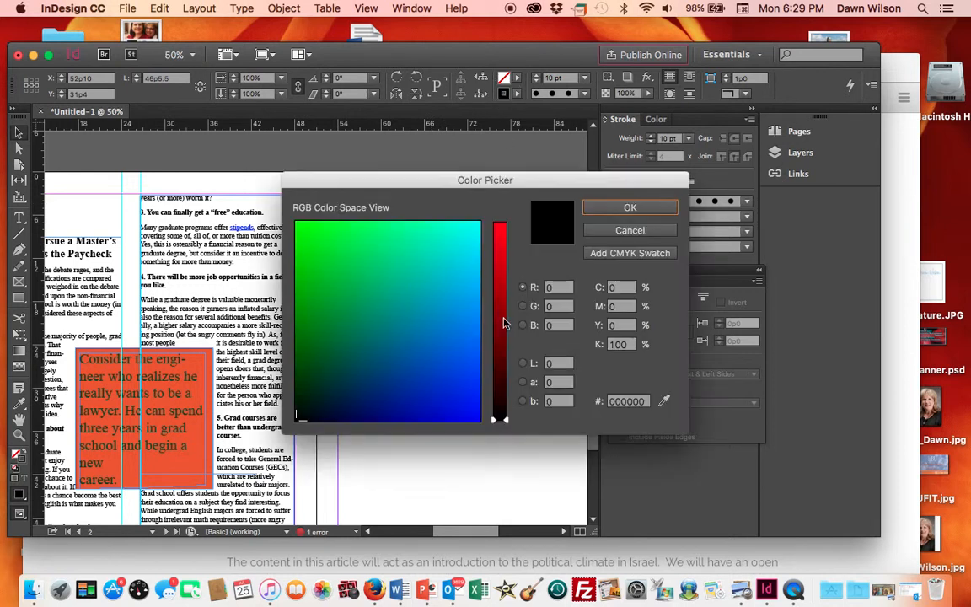
click(502, 242)
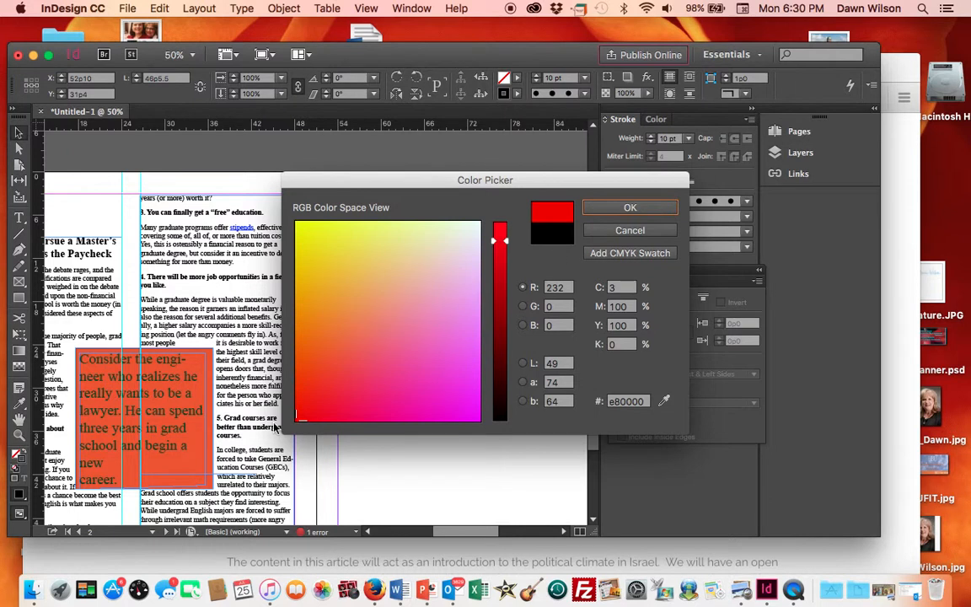
click(309, 362)
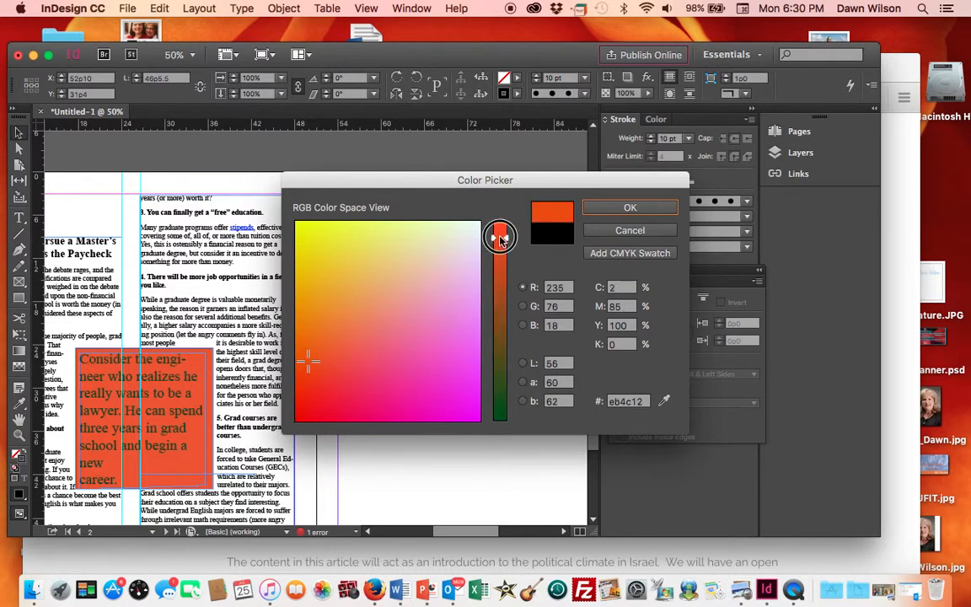
click(630, 209)
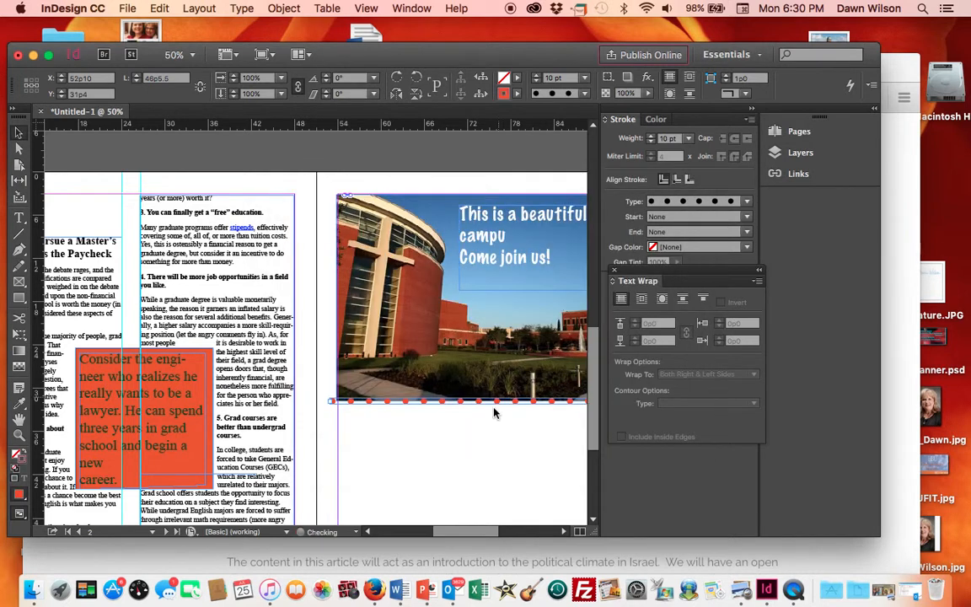
click(481, 448)
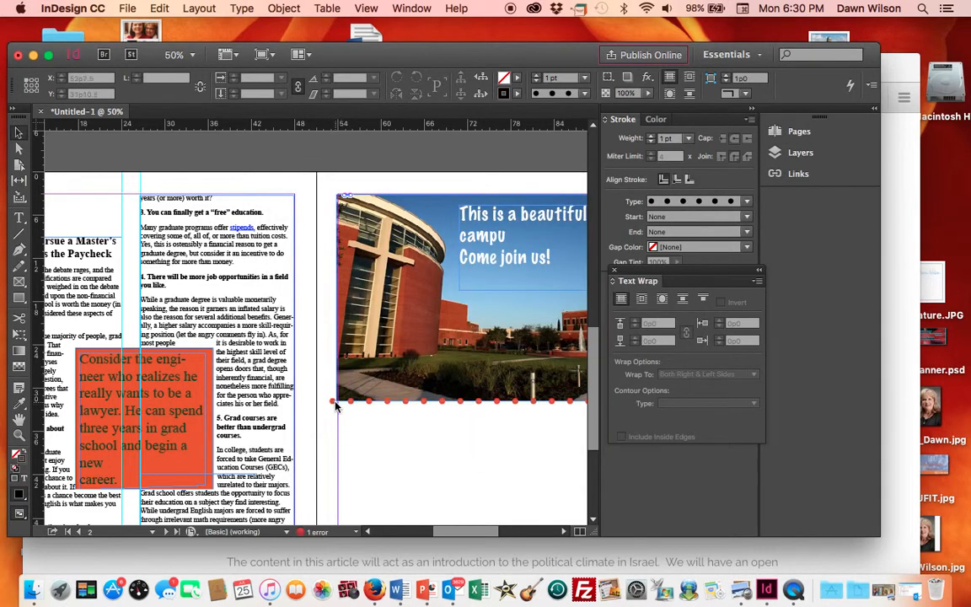
- Review the newsletter pages, navigating back to page 1 and scrolling through it
click(333, 402)
click(333, 402)
click(364, 437)
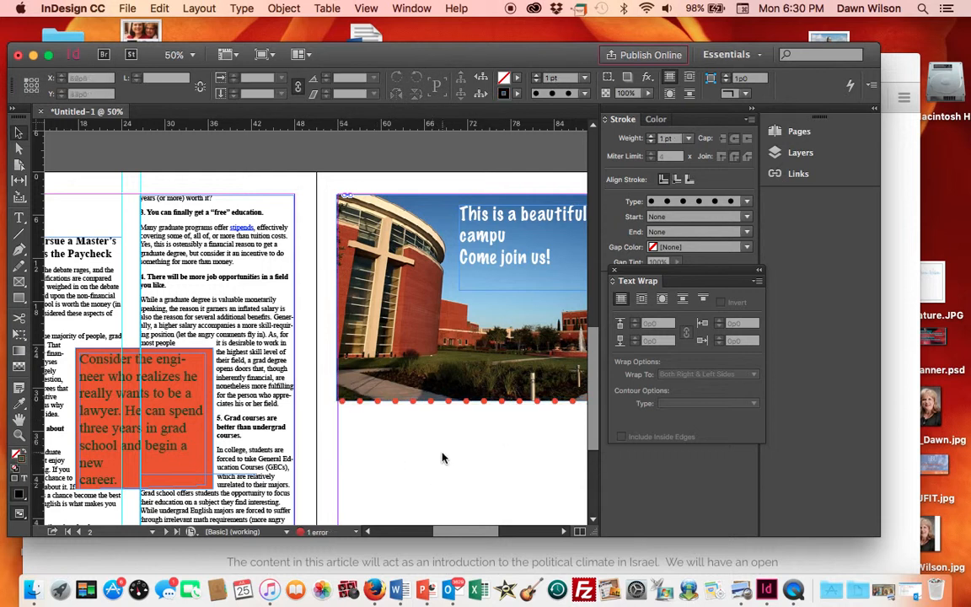
scroll(382, 452, down, 5)
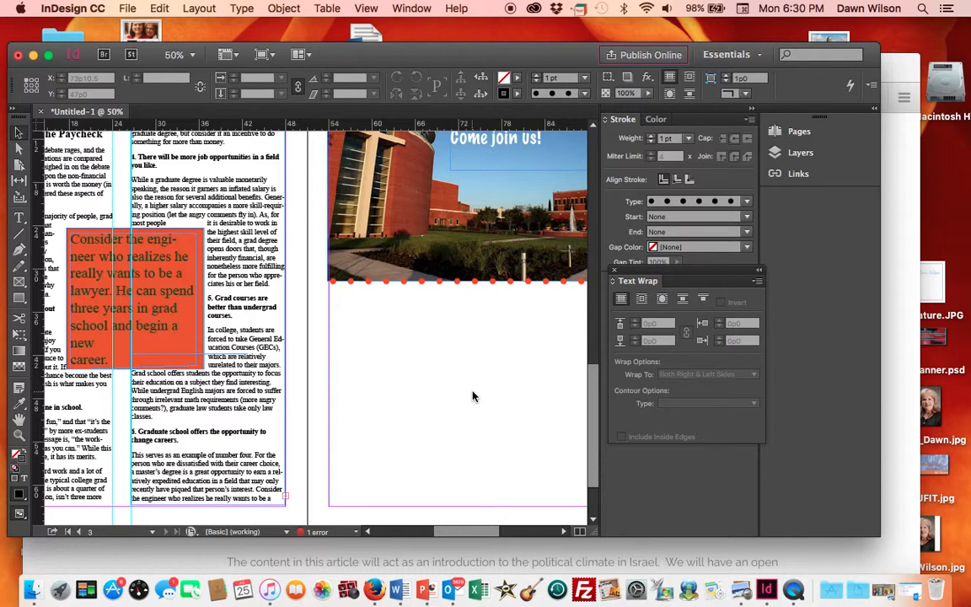
scroll(472, 396, up, 5)
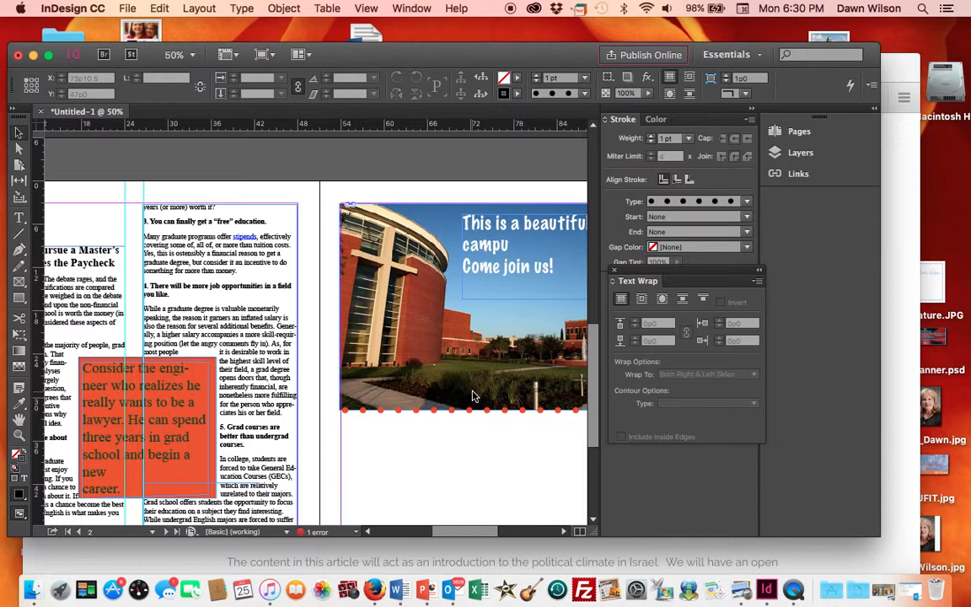
scroll(472, 396, left, 6)
scroll(471, 396, up, 2)
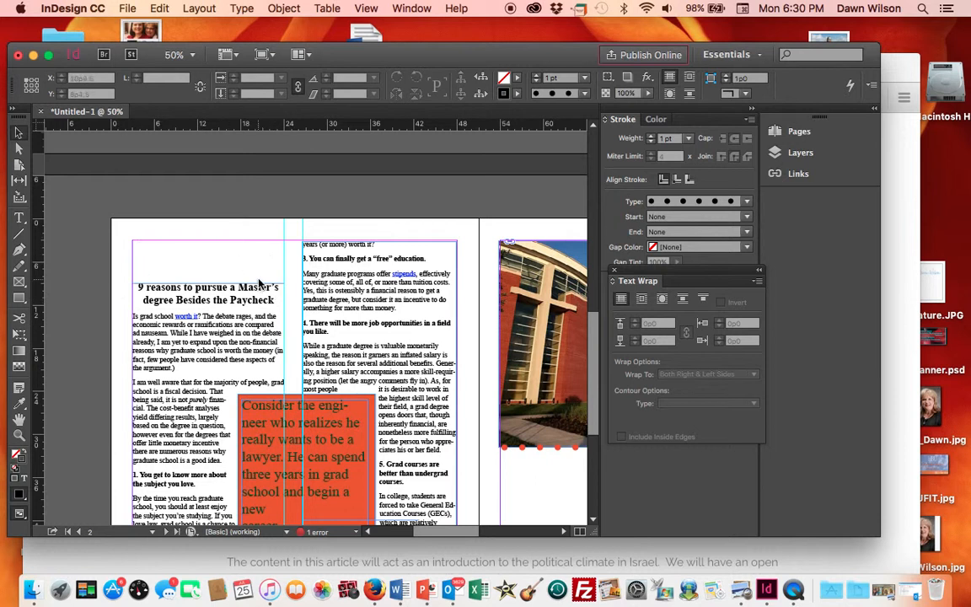
click(155, 533)
click(131, 479)
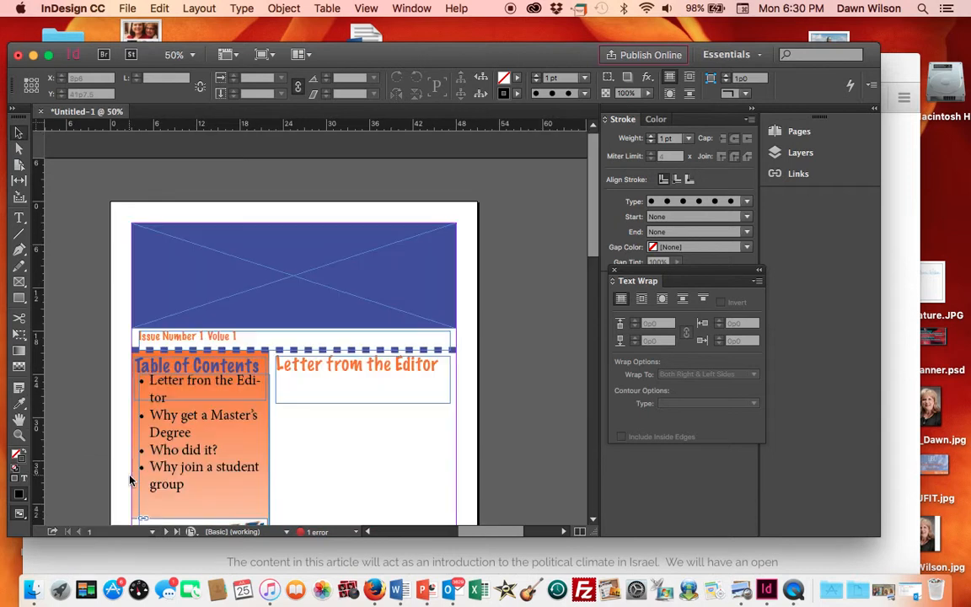
scroll(334, 466, down, 5)
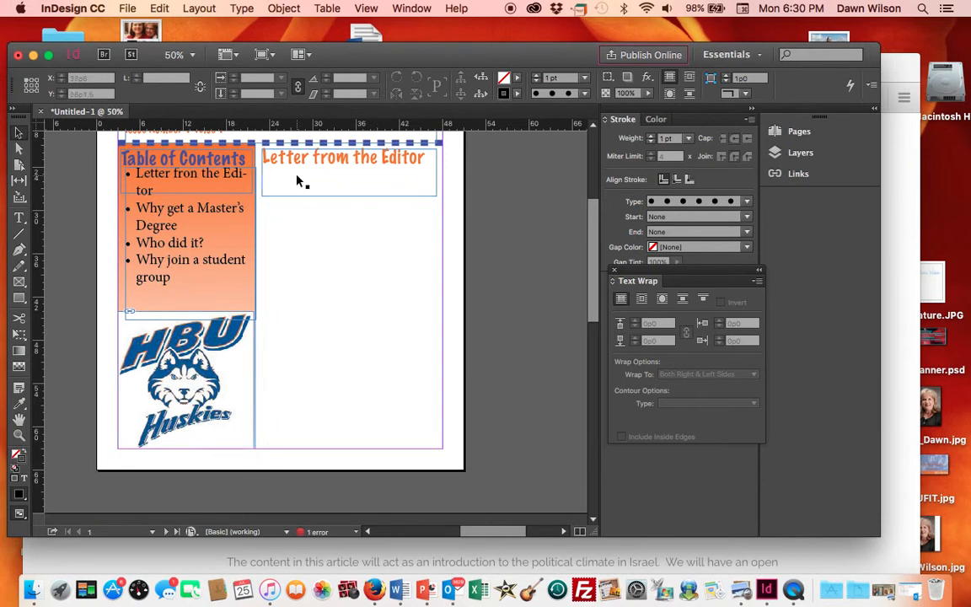
- Export the newsletter to the Desktop as NL1 in Adobe PDF (Print) format using the High Quality Print preset
click(127, 8)
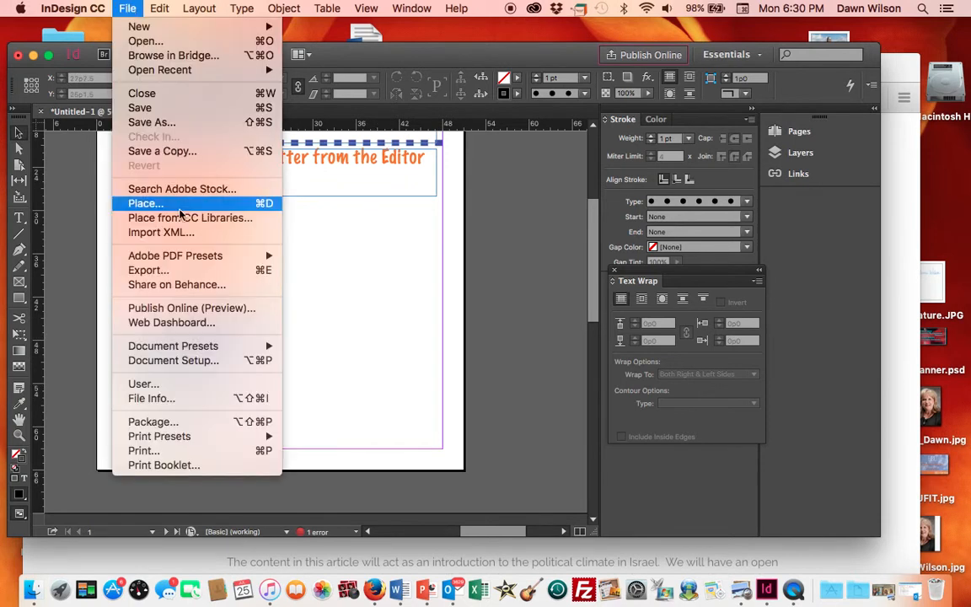
click(180, 274)
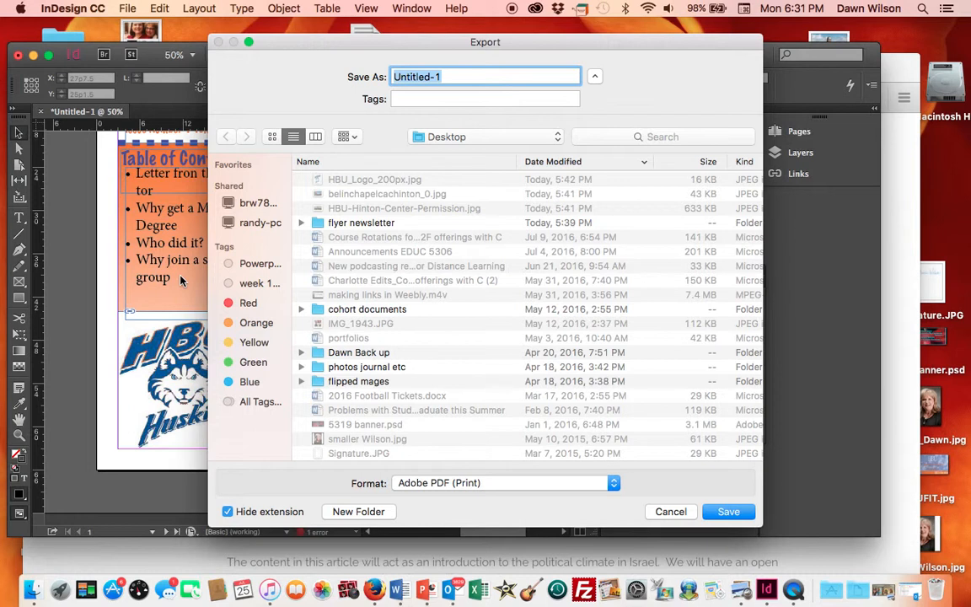
text(NL1)
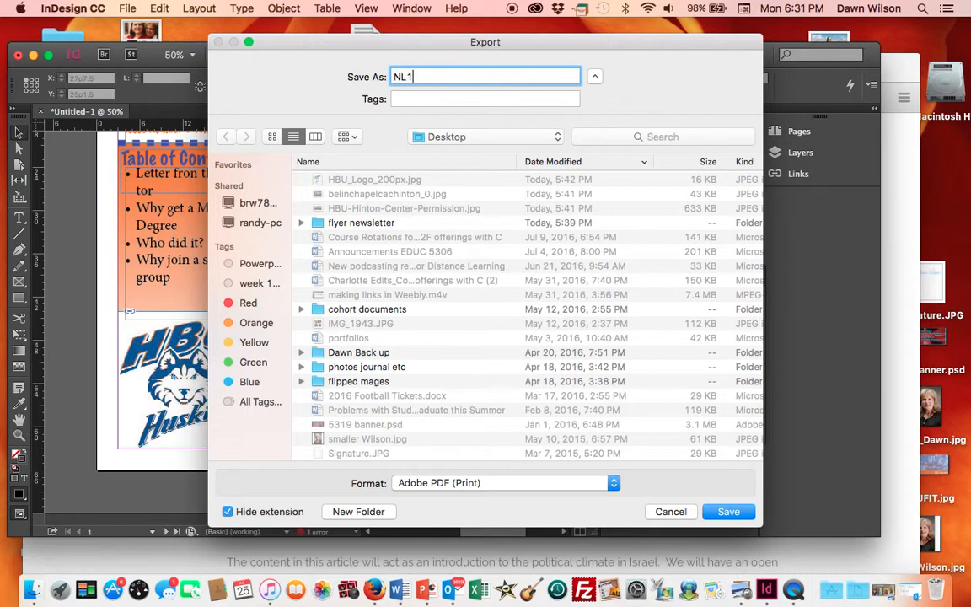
click(578, 483)
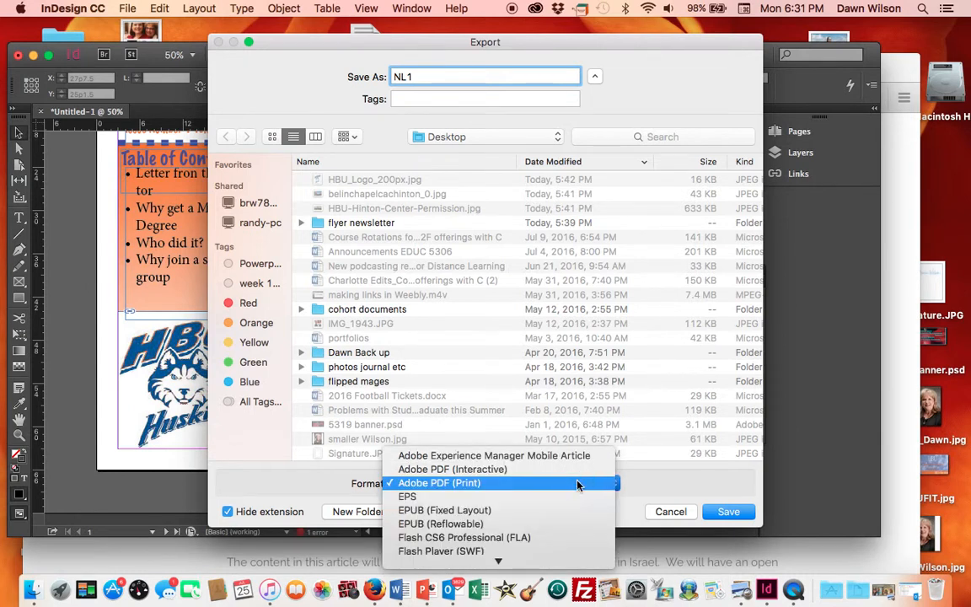
click(578, 484)
click(724, 511)
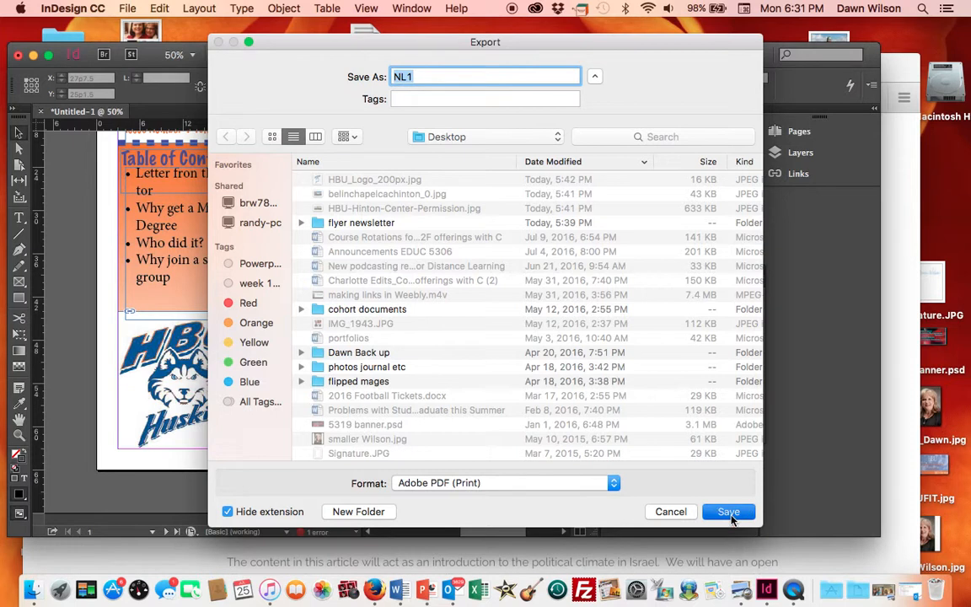
click(730, 516)
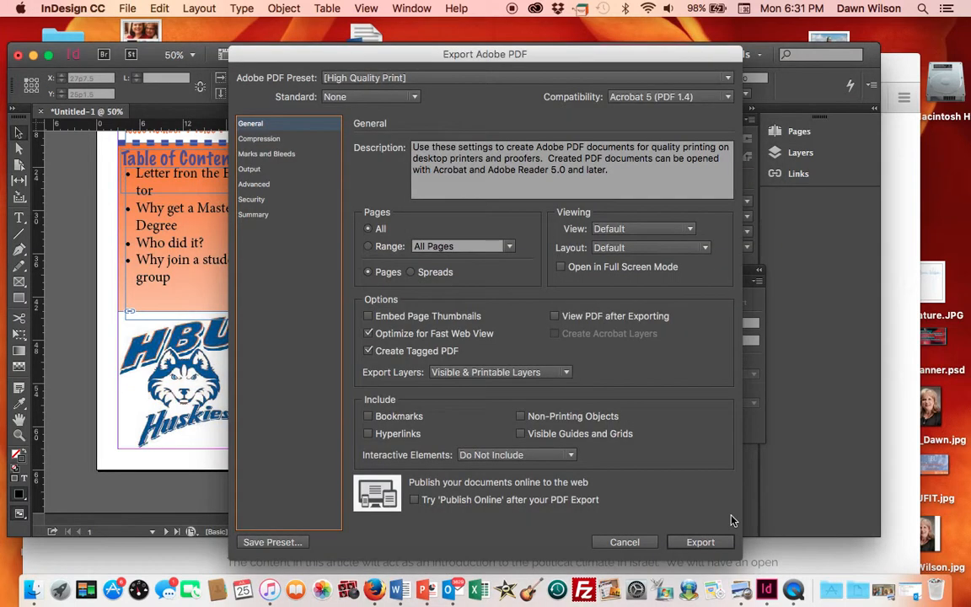
click(700, 542)
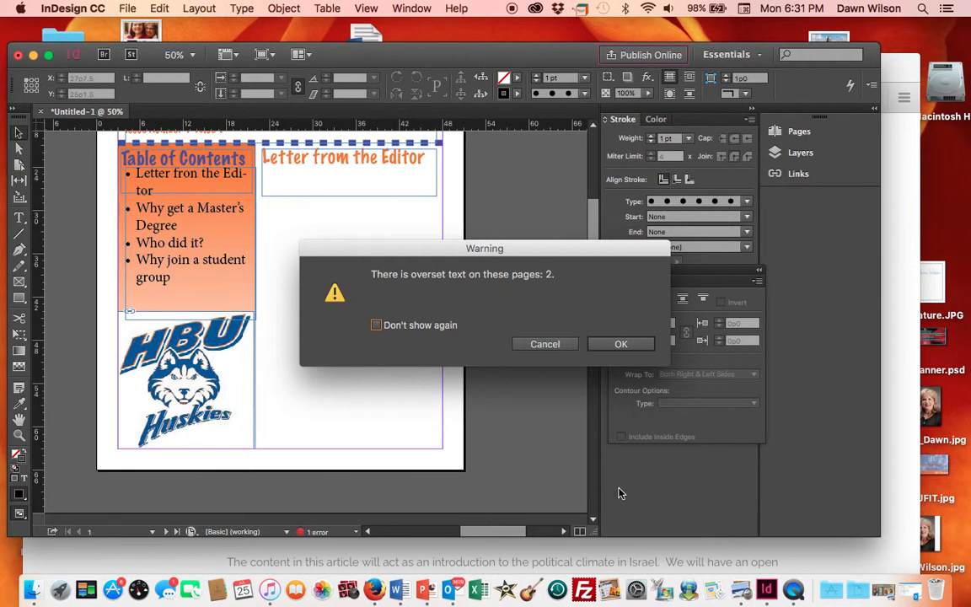
click(622, 345)
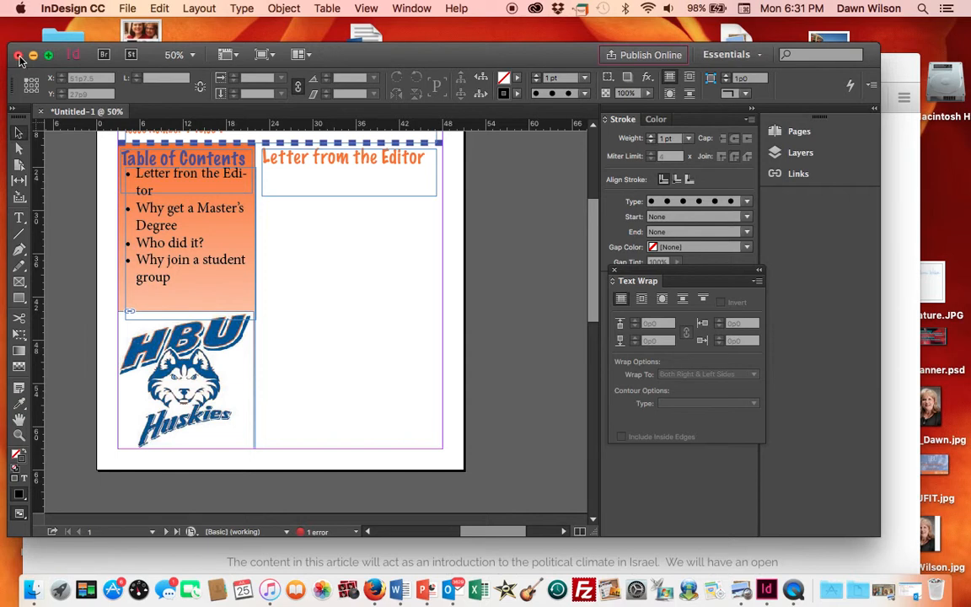
- Close the document without saving changes
click(19, 56)
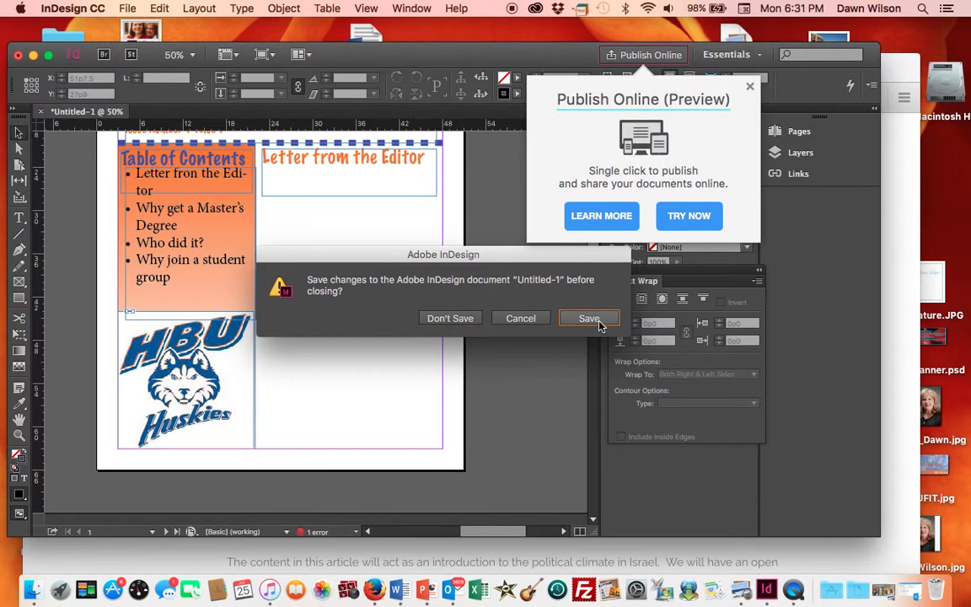
click(475, 321)
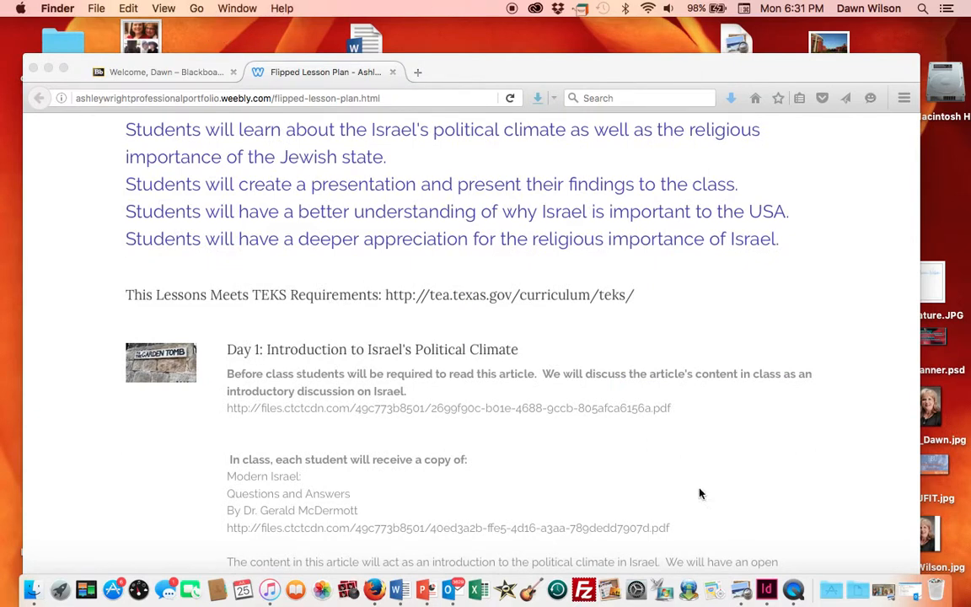
click(793, 589)
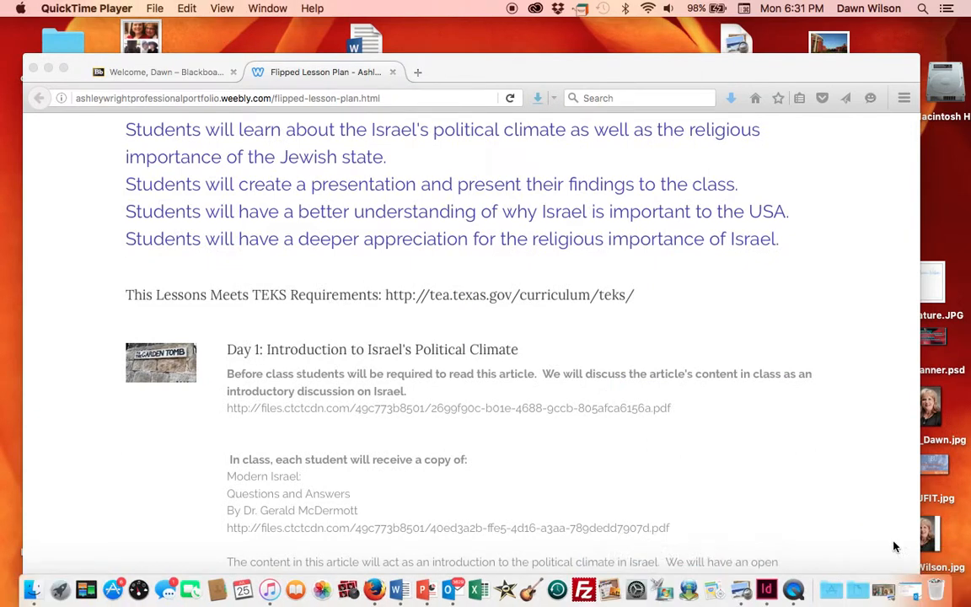